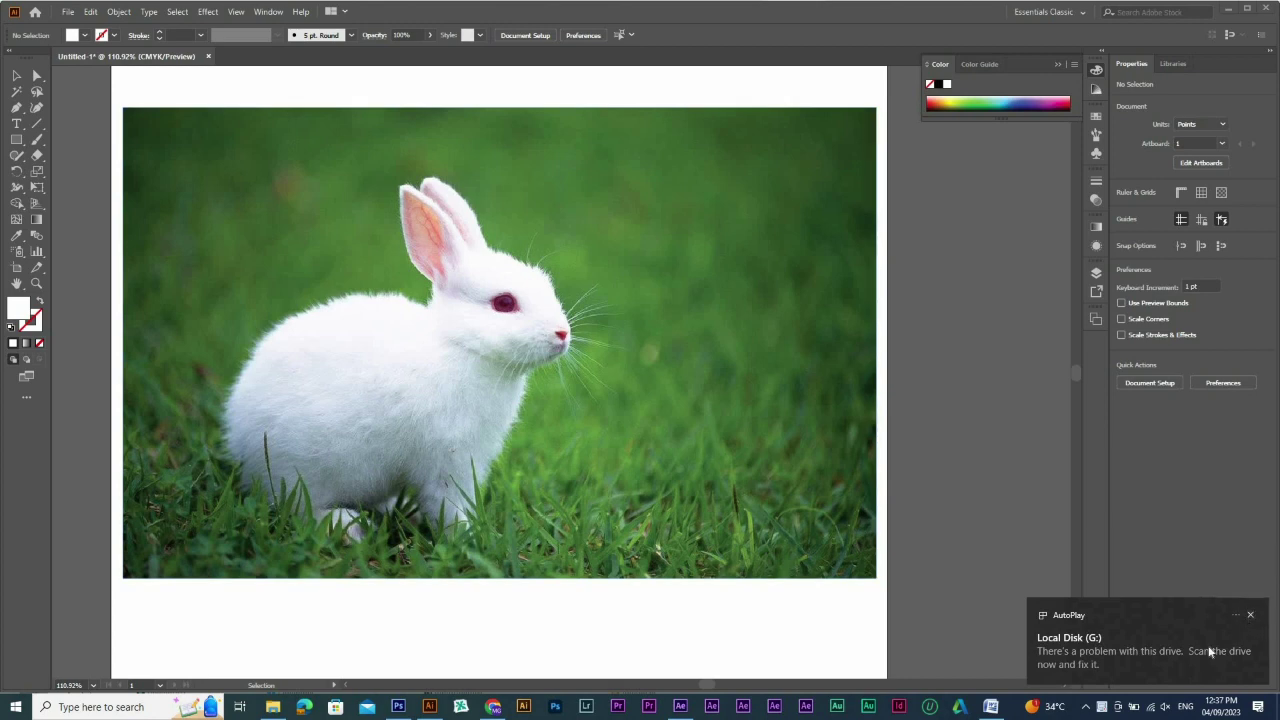
Dismiss the drive notification and draw a square about 44.47 pt on the empty canvas beside the artboard, with a white outline and no fill
{"action": "left_click", "coordinate": [1250, 615]}
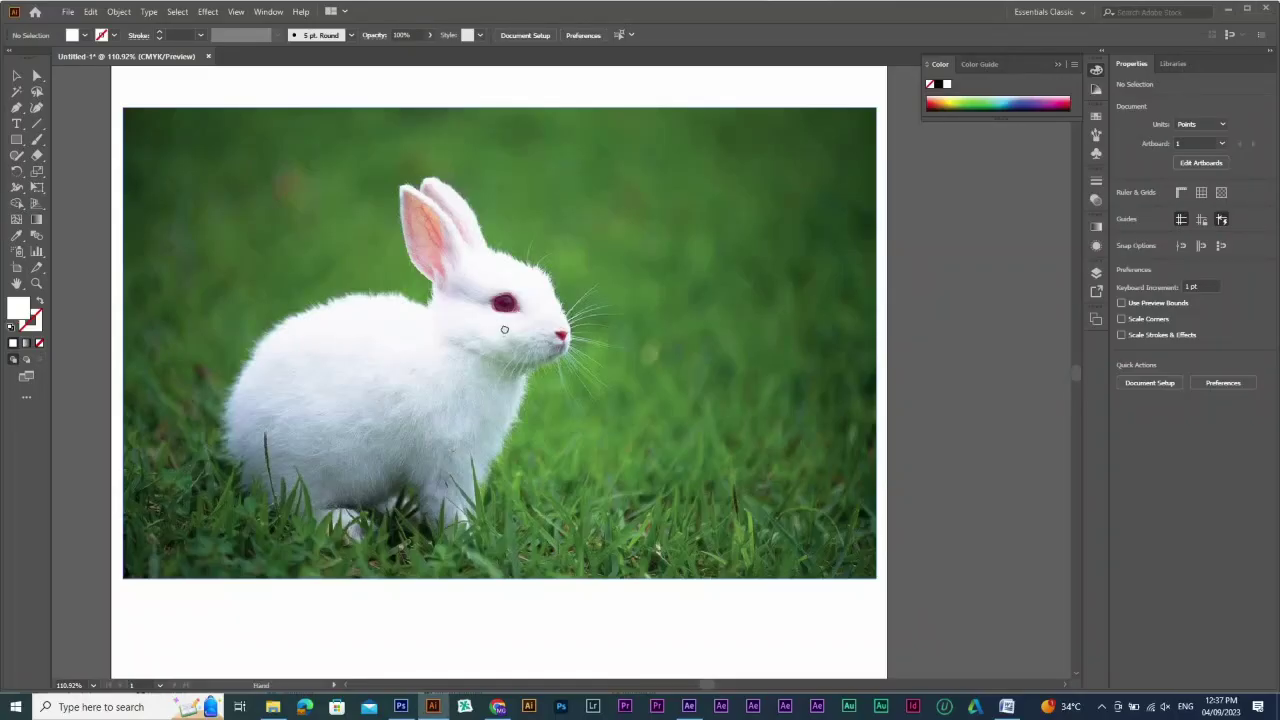
{"action": "scroll", "coordinate": [443, 223], "scroll_direction": "up", "scroll_amount": 3}
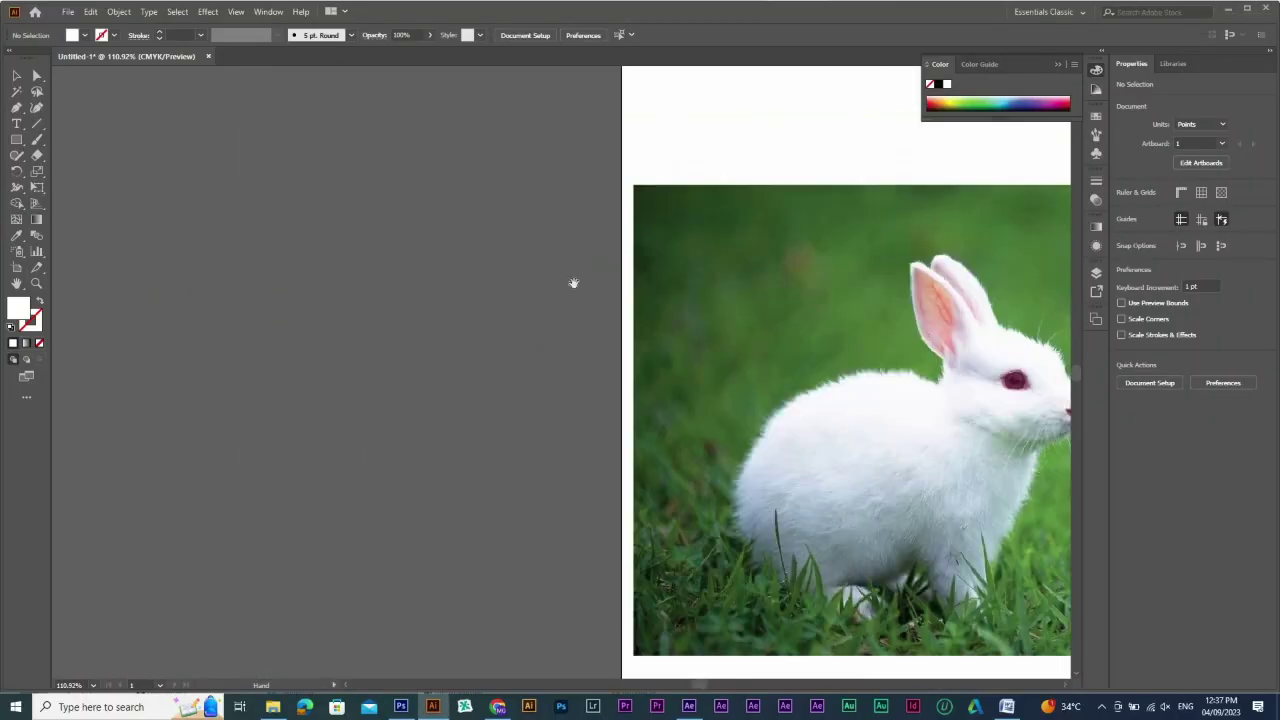
{"action": "left_click_drag", "start_coordinate": [574, 283], "coordinate": [756, 299]}
{"action": "left_click_drag", "start_coordinate": [586, 259], "coordinate": [1000, 310]}
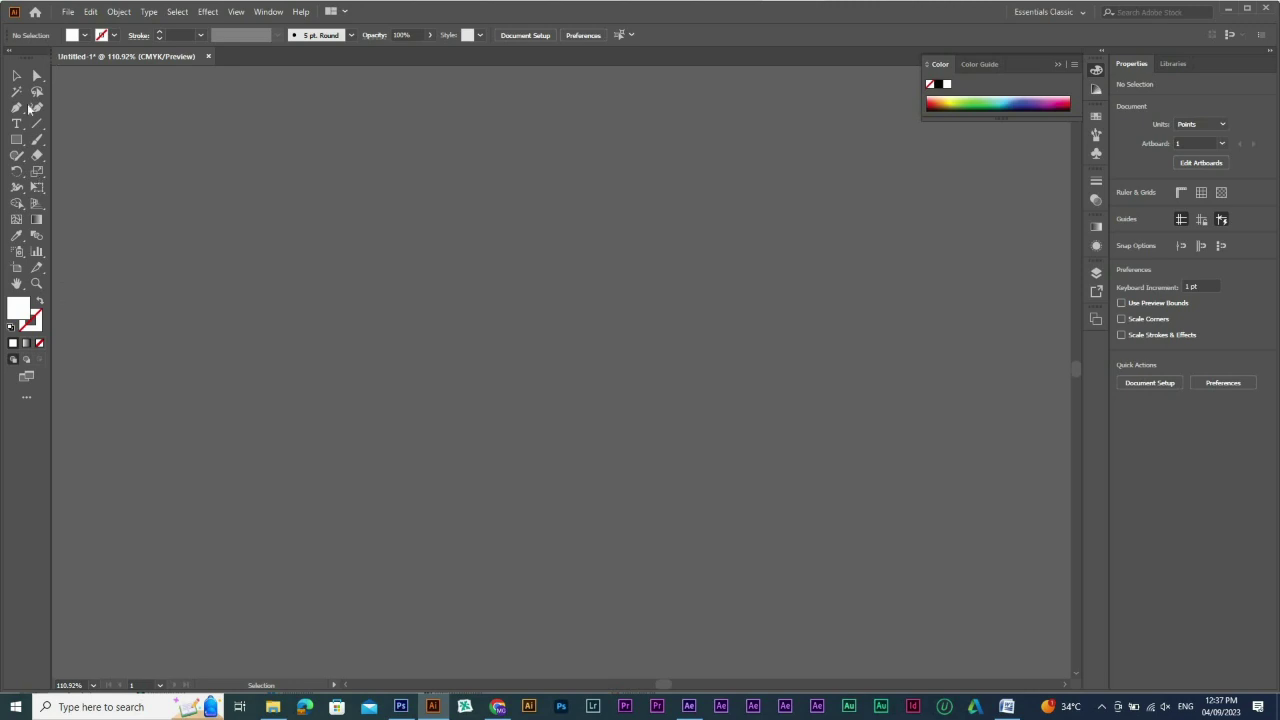
{"action": "left_click", "coordinate": [17, 139]}
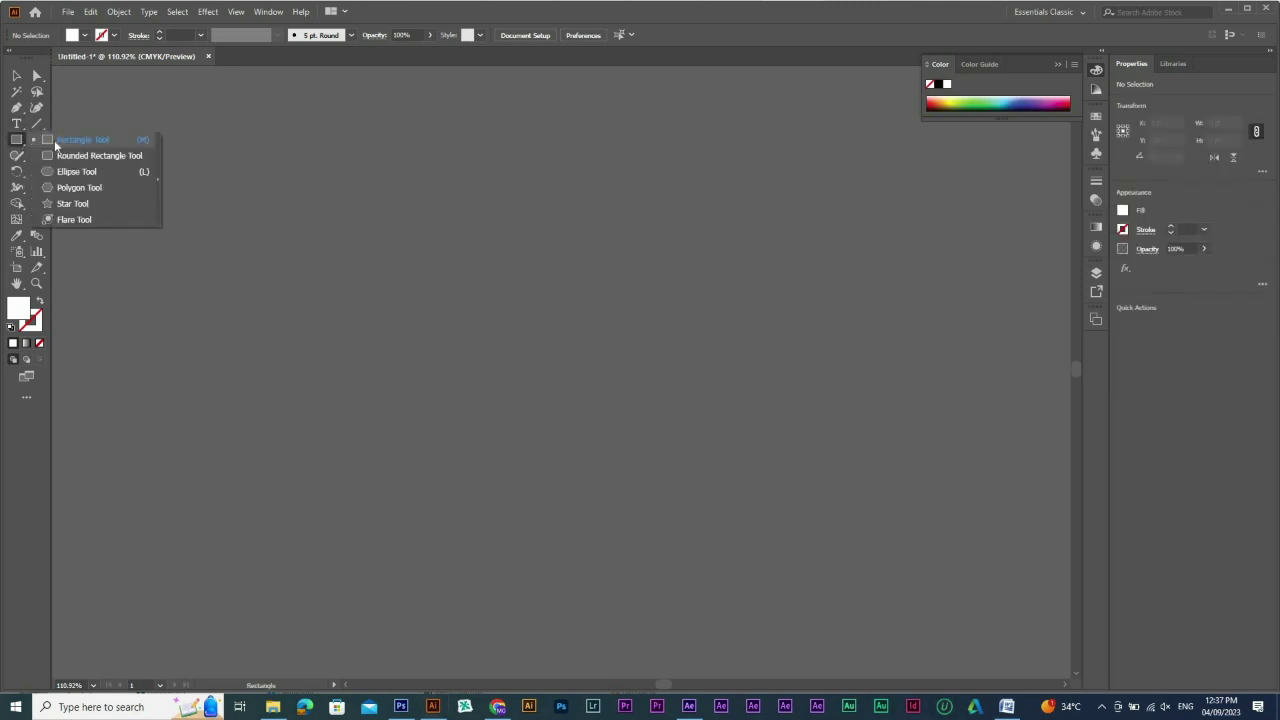
{"action": "left_click", "coordinate": [55, 142]}
{"action": "left_click_drag", "start_coordinate": [223, 138], "coordinate": [284, 183]}
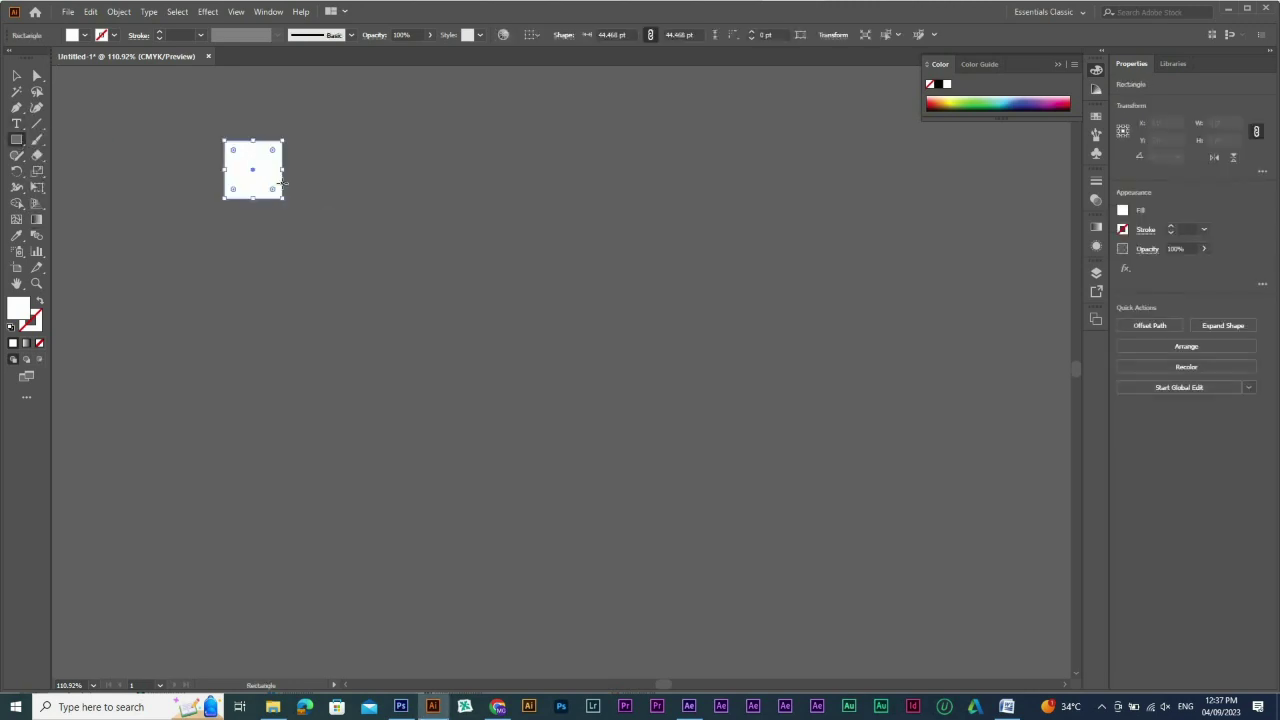
{"action": "key", "text": "v"}
{"action": "key", "text": "shift+x"}
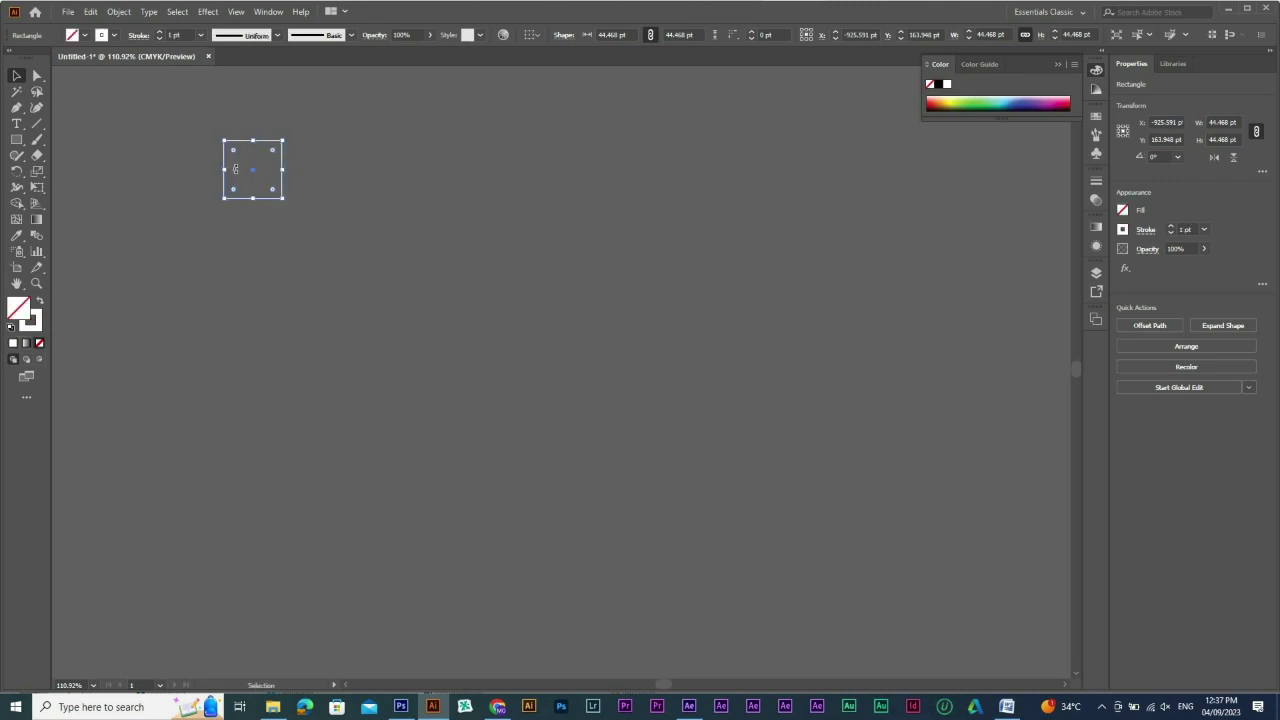
Switch the document from preview to outline view, with the square framed closely
{"action": "left_click_drag", "start_coordinate": [262, 220], "coordinate": [300, 260]}
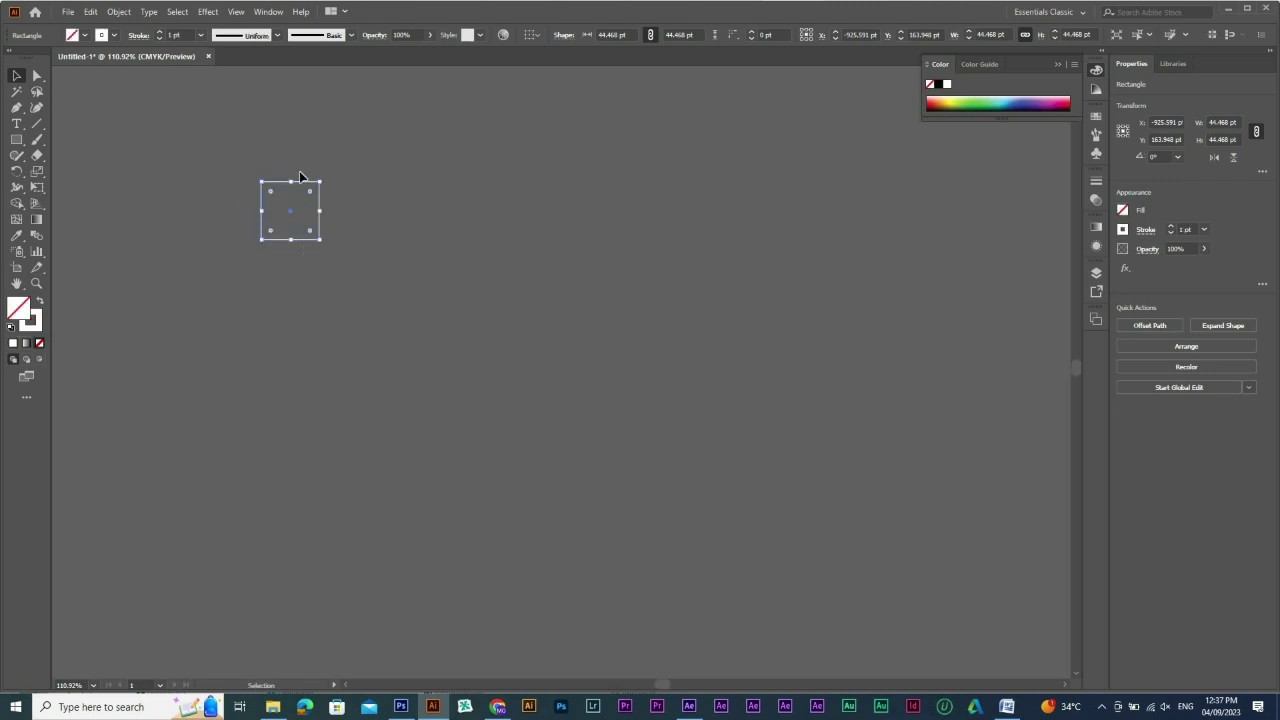
{"action": "left_click_drag", "start_coordinate": [306, 189], "coordinate": [297, 246]}
{"action": "left_click_drag", "start_coordinate": [200, 168], "coordinate": [486, 352]}
{"action": "key", "text": "ctrl+z"}
{"action": "left_click_drag", "start_coordinate": [410, 319], "coordinate": [412, 417]}
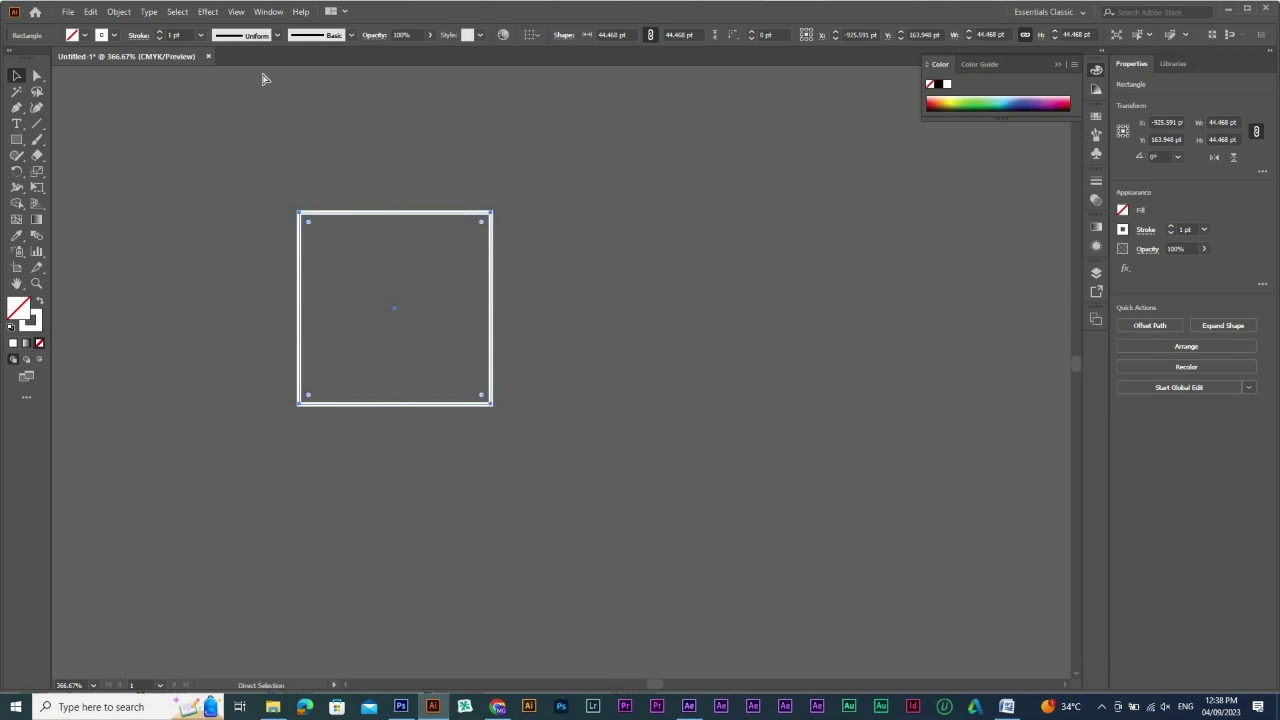
{"action": "key", "text": "ctrl+y"}
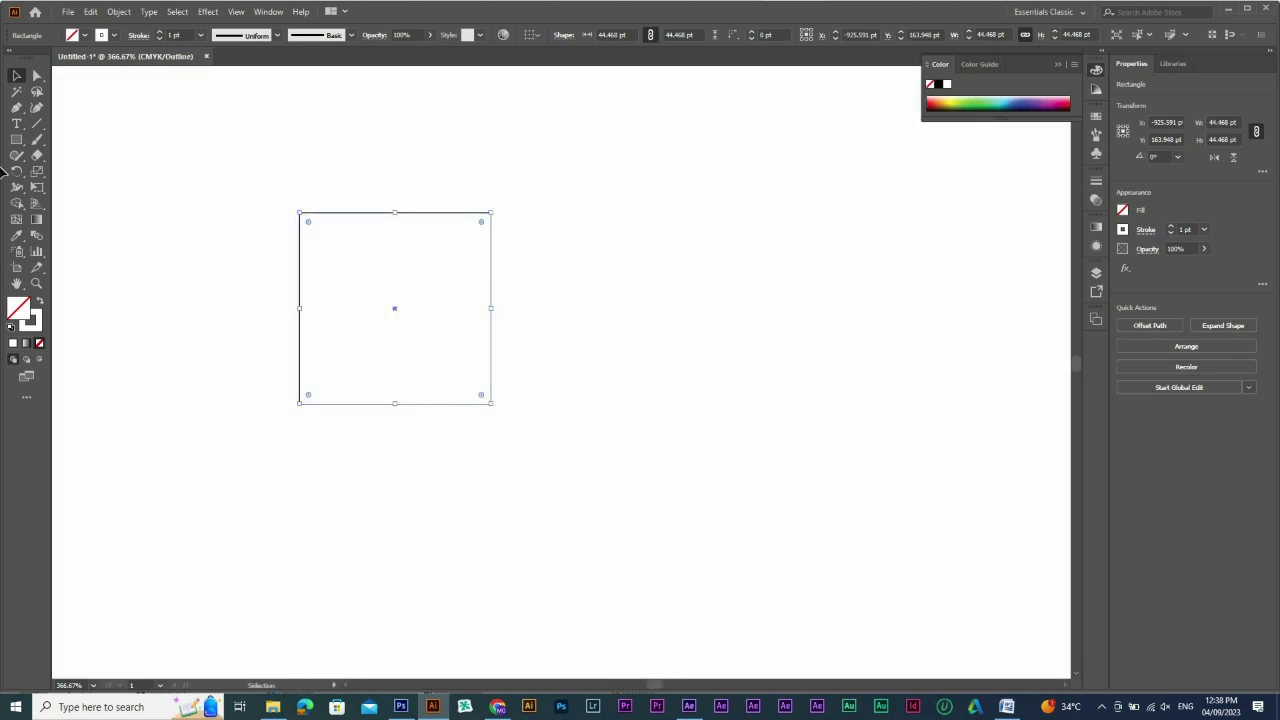
Draw a circle 44.47 pt in diameter from the square's centre so that it touches all four sides
{"action": "key", "text": "ctrl+shift+a"}
{"action": "left_click_drag", "start_coordinate": [20, 141], "coordinate": [92, 156]}
{"action": "left_click_drag", "start_coordinate": [395, 308], "coordinate": [489, 391]}
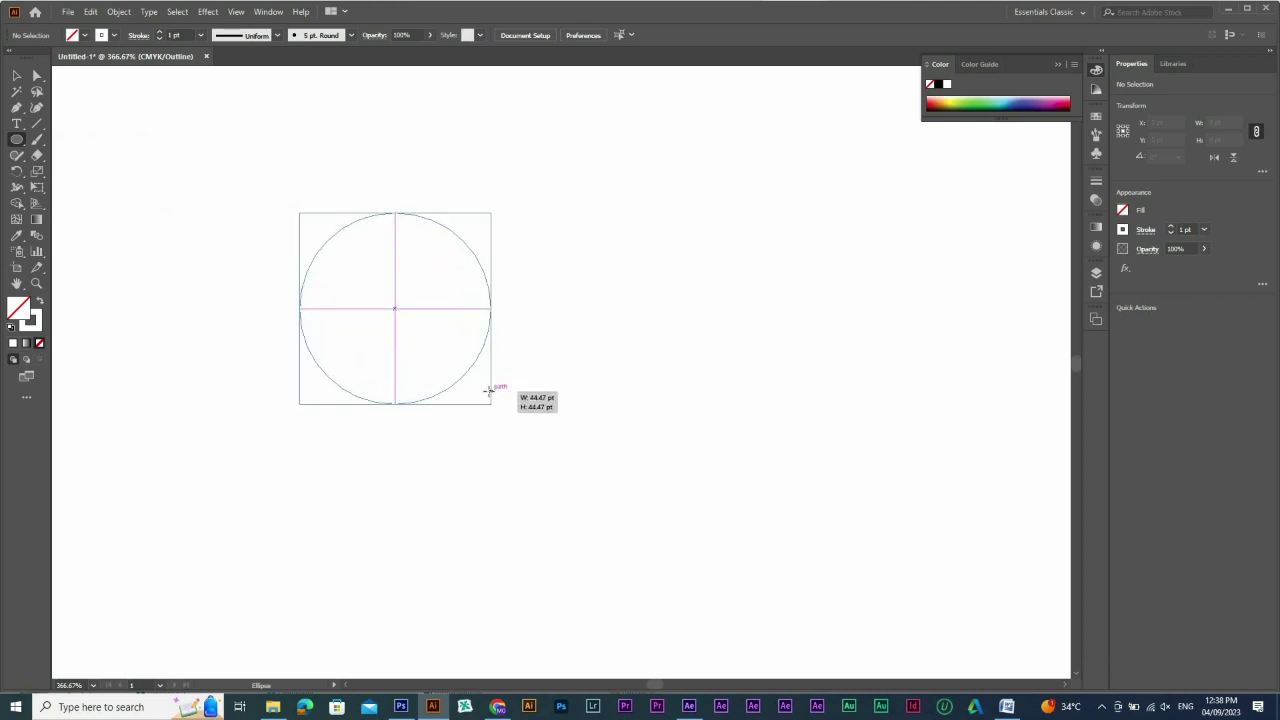
Duplicate the square with its circle straight down by 44.47 pt so the copy sits directly beneath the original
{"action": "key", "text": "v"}
{"action": "left_click_drag", "start_coordinate": [576, 237], "coordinate": [348, 347]}
{"action": "left_click_drag", "start_coordinate": [416, 214], "coordinate": [421, 413]}
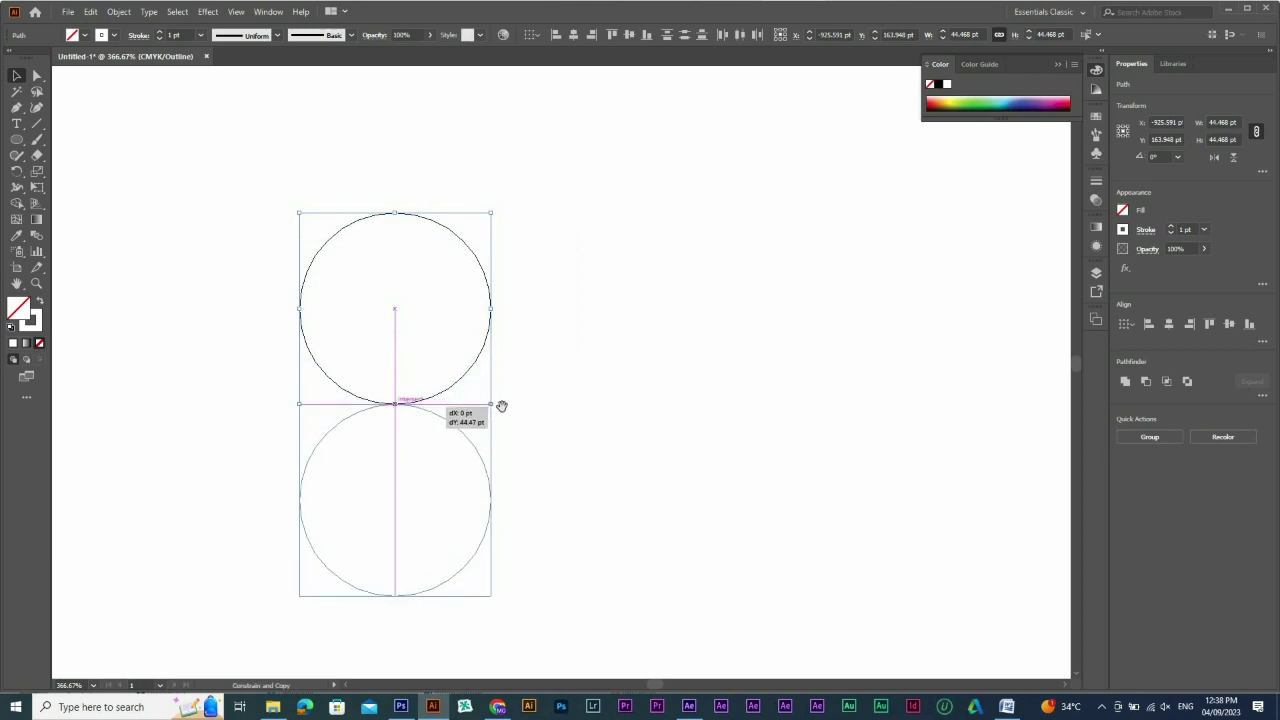
Copy the lower square and circle to its right side and enlarge the copy to the combined height of the two stacked squares
{"action": "left_click_drag", "start_coordinate": [502, 406], "coordinate": [446, 207]}
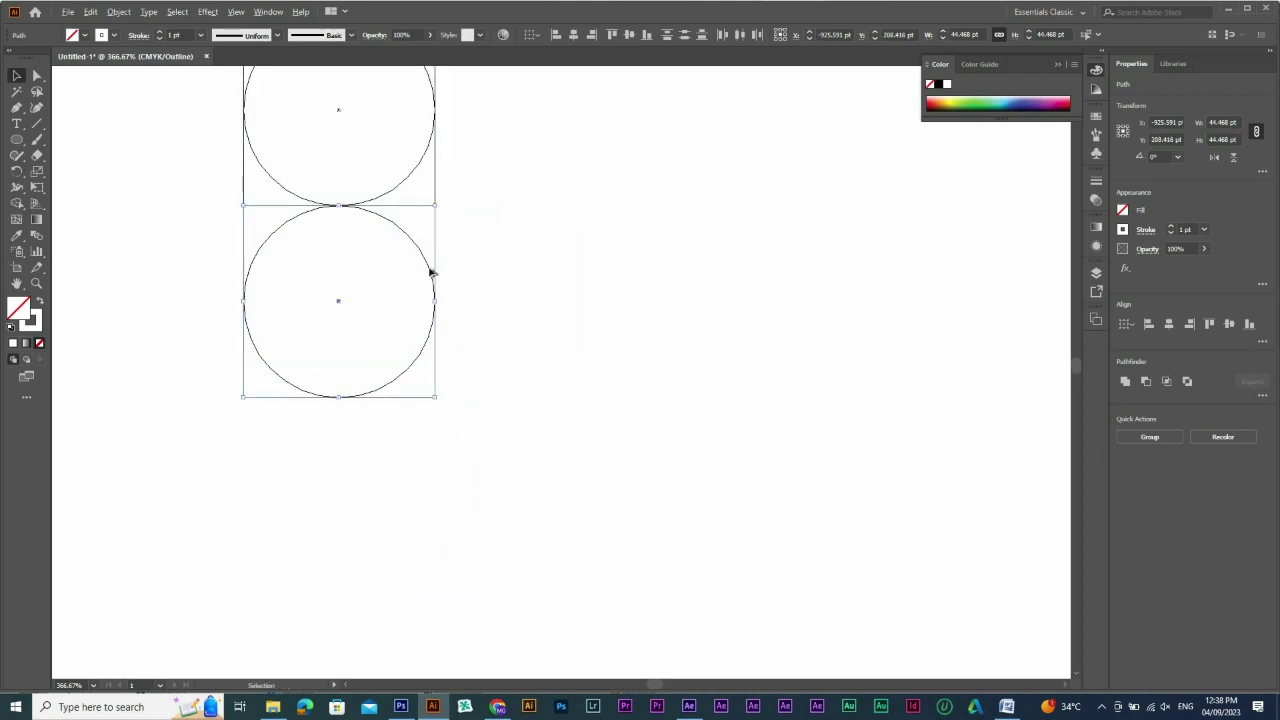
{"action": "left_click_drag", "start_coordinate": [430, 271], "coordinate": [576, 285]}
{"action": "scroll", "coordinate": [330, 480], "scroll_direction": "up", "scroll_amount": 5}
{"action": "scroll", "coordinate": [330, 480], "scroll_direction": "right", "scroll_amount": 5}
{"action": "left_click_drag", "start_coordinate": [343, 480], "coordinate": [555, 289]}
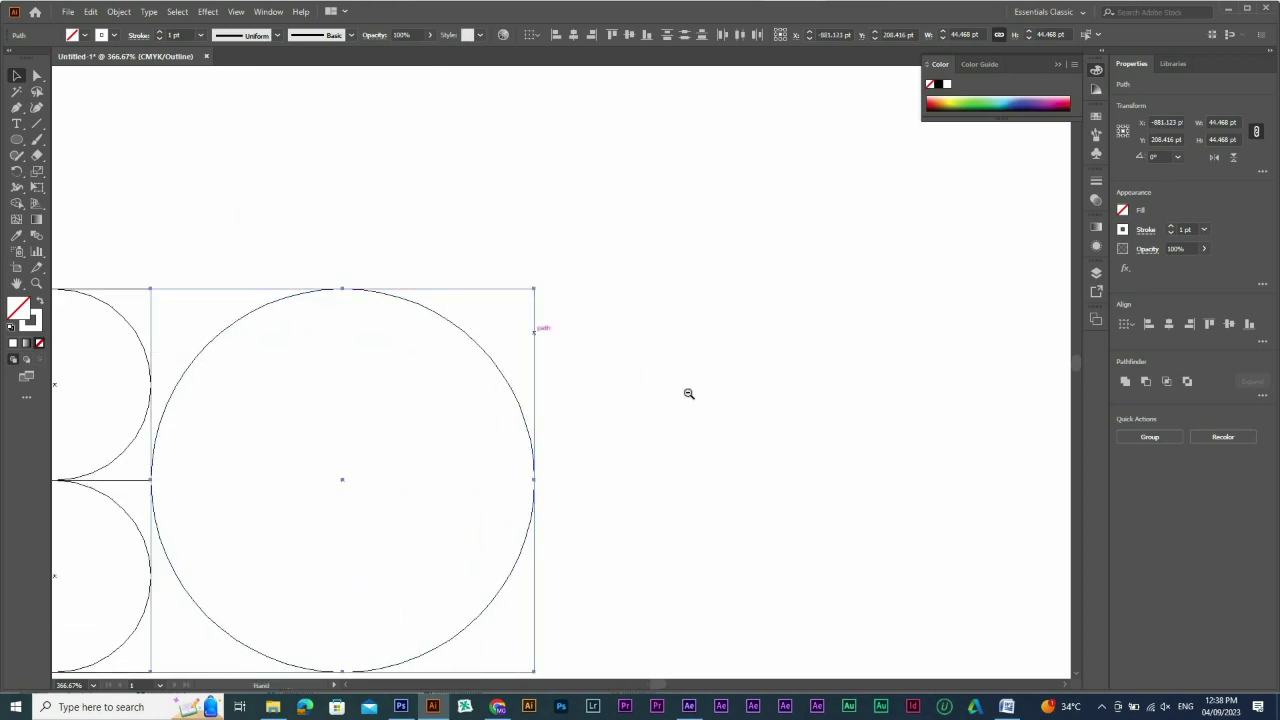
Copy the larger square and circle above the group and scale the copy to 133.404 pt, matching the group's full width
{"action": "left_click", "coordinate": [688, 393], "text": "ctrl+alt"}
{"action": "left_click_drag", "start_coordinate": [688, 393], "coordinate": [704, 469]}
{"action": "left_click_drag", "start_coordinate": [620, 528], "coordinate": [369, 194]}
{"action": "left_click_drag", "start_coordinate": [494, 179], "coordinate": [870, 525]}
{"action": "left_click_drag", "start_coordinate": [679, 323], "coordinate": [574, 214]}
{"action": "left_click_drag", "start_coordinate": [789, 253], "coordinate": [889, 233]}
{"action": "left_click_drag", "start_coordinate": [671, 194], "coordinate": [605, 154]}
{"action": "left_click_drag", "start_coordinate": [683, 193], "coordinate": [731, 195]}
{"action": "left_click_drag", "start_coordinate": [679, 154], "coordinate": [671, 147]}
Copy the 133.404 pt square and circle to its left side and scale the copy to 222.34 pt, matching the construction's full height
{"action": "scroll", "coordinate": [785, 375], "scroll_direction": "down", "scroll_amount": 2}
{"action": "left_click", "coordinate": [793, 357], "text": "ctrl+alt"}
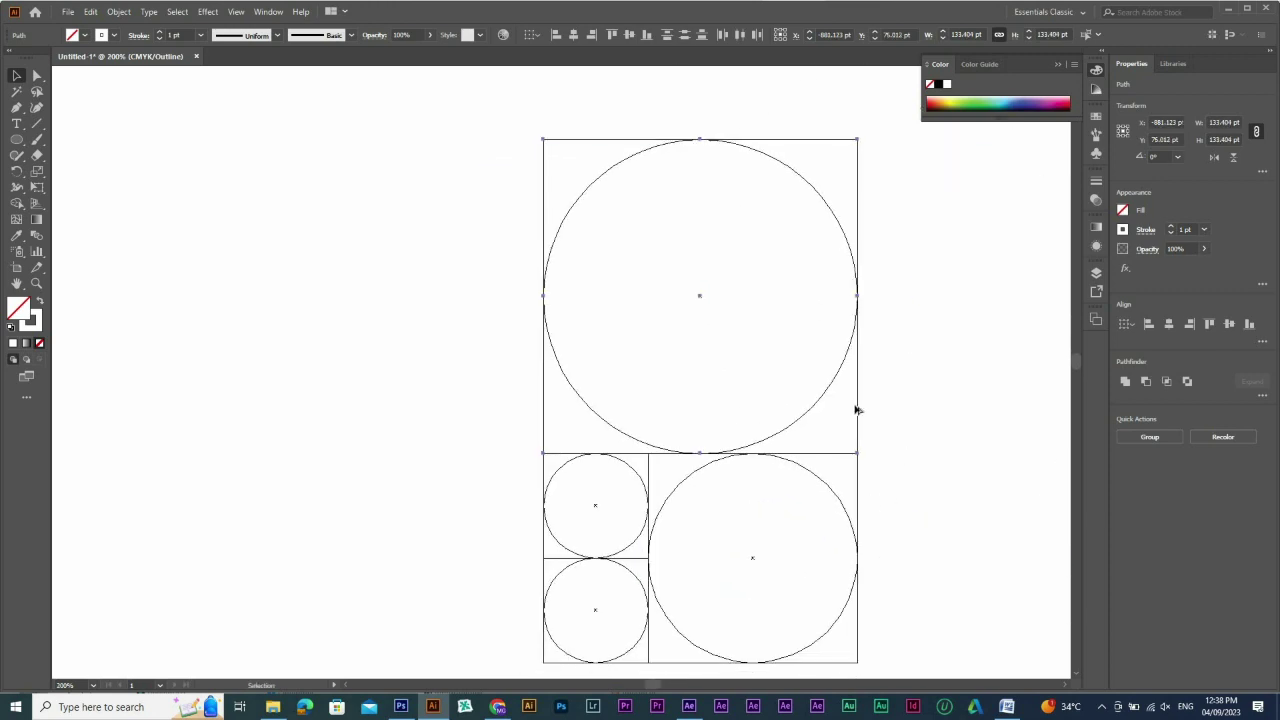
{"action": "left_click_drag", "start_coordinate": [811, 408], "coordinate": [544, 412]}
{"action": "left_click_drag", "start_coordinate": [544, 412], "coordinate": [793, 177]}
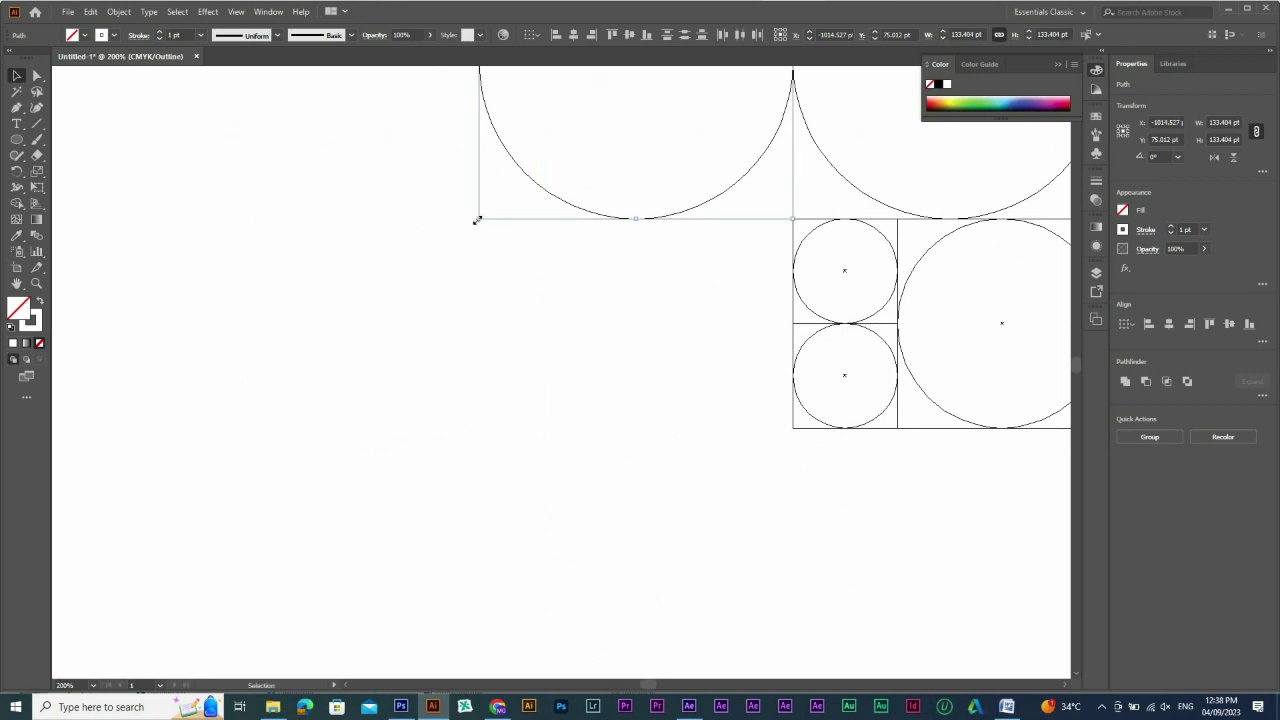
{"action": "left_click_drag", "start_coordinate": [477, 220], "coordinate": [361, 388]}
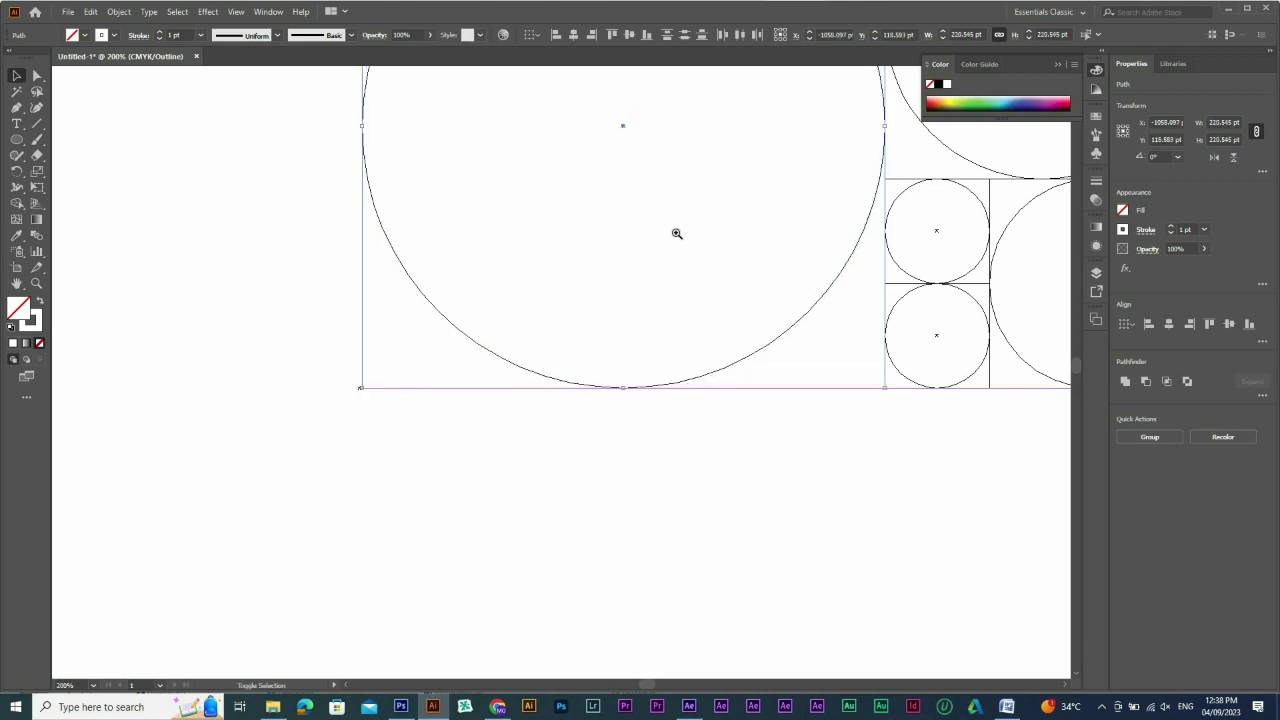
{"action": "left_click", "coordinate": [677, 234], "text": "ctrl+alt"}
{"action": "left_click_drag", "start_coordinate": [729, 217], "coordinate": [789, 189]}
Copy the 222.34 pt square and circle directly below and scale the copy to 355.743 pt, matching the construction's full width
{"action": "left_click_drag", "start_coordinate": [637, 79], "coordinate": [629, 474]}
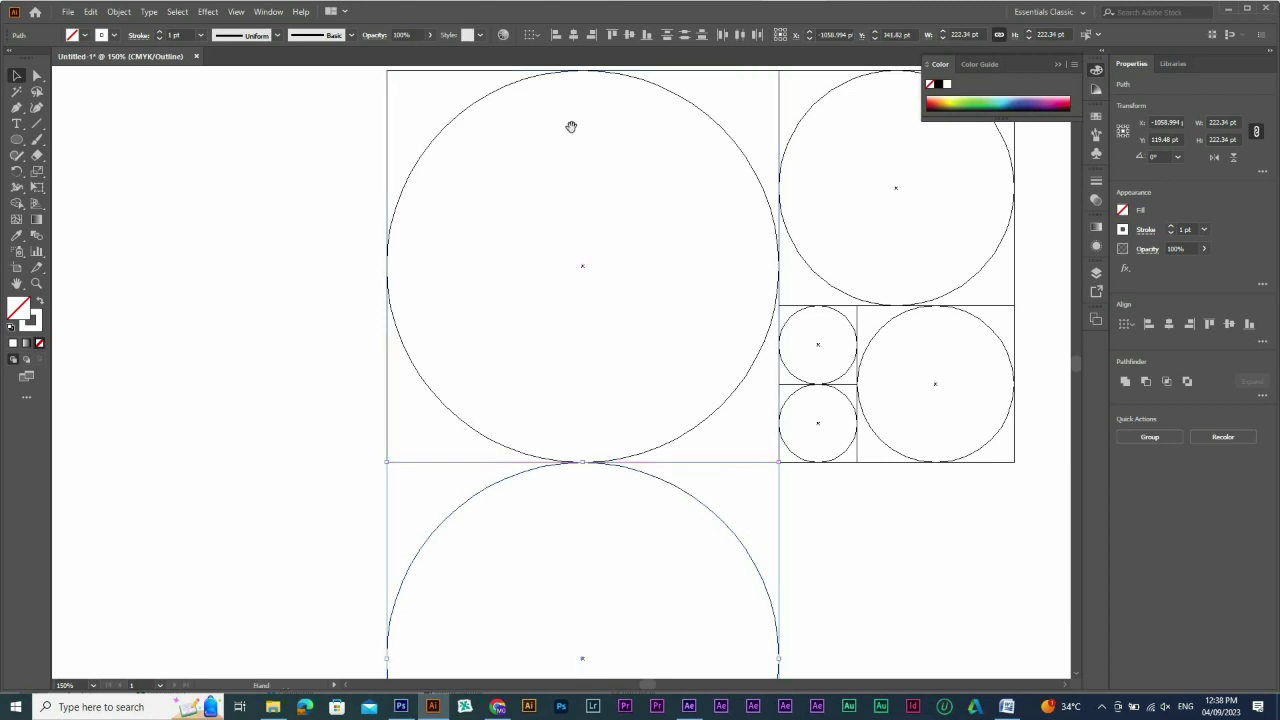
{"action": "left_click_drag", "start_coordinate": [750, 526], "coordinate": [571, 127]}
{"action": "left_click", "coordinate": [663, 398], "text": "ctrl+alt"}
{"action": "left_click_drag", "start_coordinate": [619, 409], "coordinate": [575, 441]}
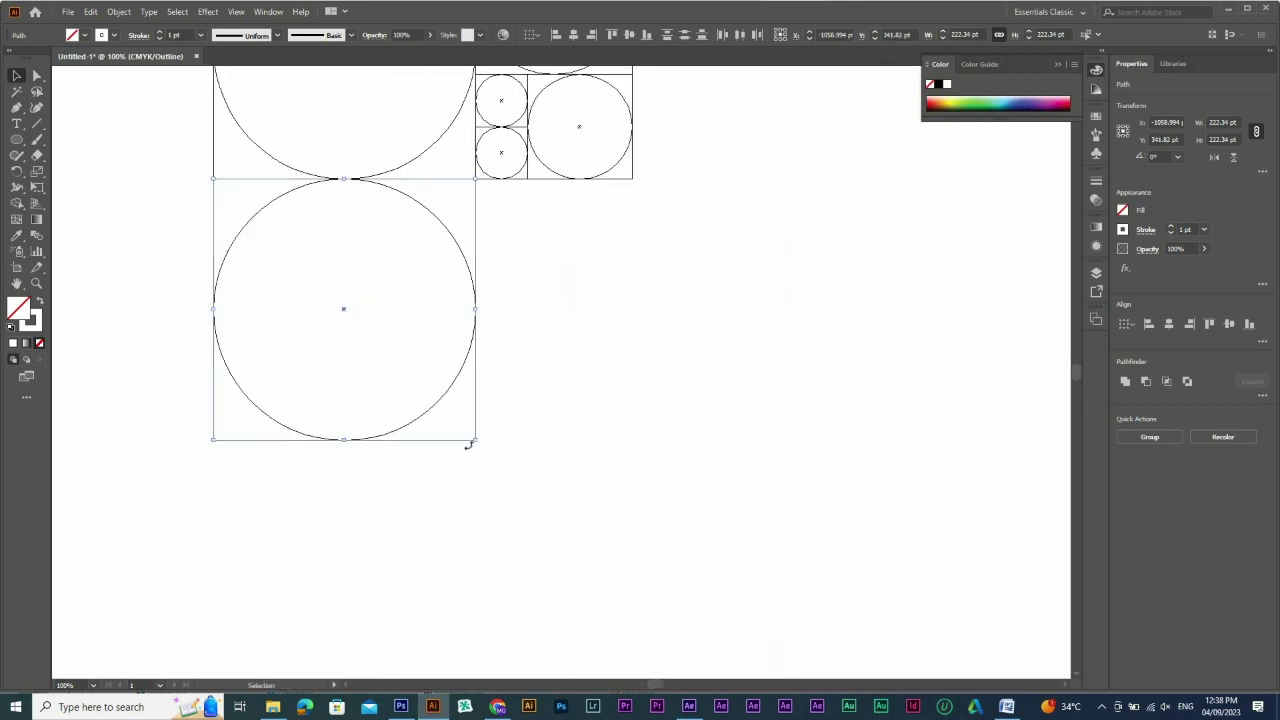
{"action": "left_click_drag", "start_coordinate": [597, 537], "coordinate": [631, 599]}
Copy the 355.743 pt square and circle to its right side, scale the copy to 578.083 pt to match the full height, and deselect it
{"action": "left_click_drag", "start_coordinate": [423, 388], "coordinate": [840, 373]}
{"action": "left_click_drag", "start_coordinate": [726, 361], "coordinate": [549, 437]}
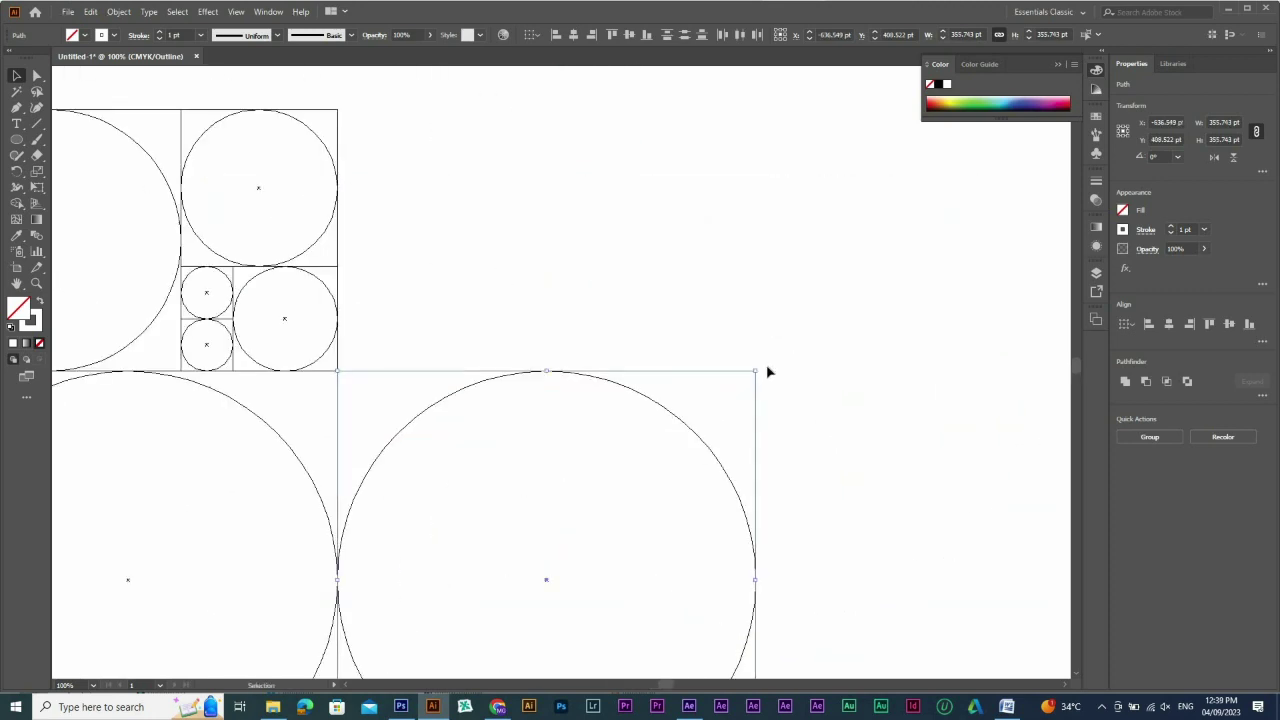
{"action": "left_click_drag", "start_coordinate": [756, 371], "coordinate": [986, 144]}
{"action": "scroll", "coordinate": [869, 286], "scroll_direction": "up", "scroll_amount": 4}
{"action": "scroll", "coordinate": [869, 286], "scroll_direction": "right", "scroll_amount": 3}
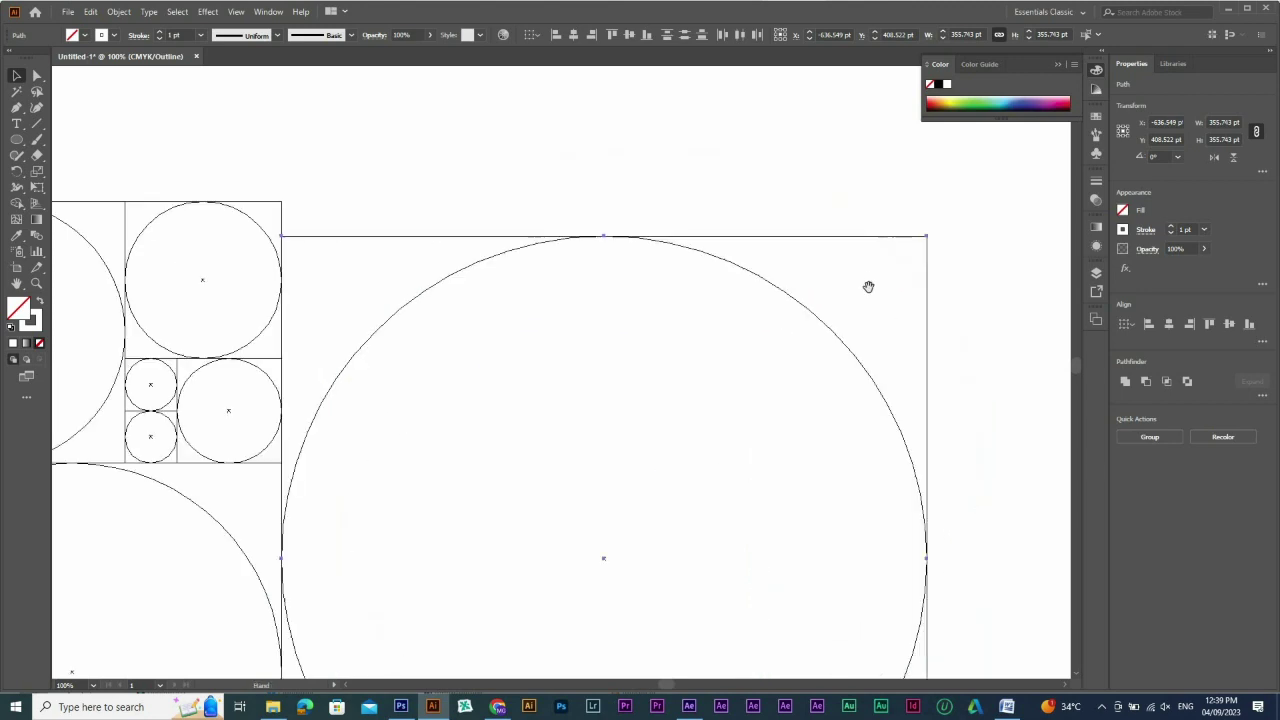
{"action": "mouse_move", "coordinate": [909, 272]}
{"action": "left_mouse_down"}
{"action": "mouse_move", "coordinate": [949, 209]}
{"action": "mouse_move", "coordinate": [896, 292]}
{"action": "mouse_move", "coordinate": [908, 295]}
{"action": "left_mouse_up"}
{"action": "scroll", "coordinate": [893, 305], "scroll_direction": "up", "scroll_amount": 2}
{"action": "scroll", "coordinate": [893, 305], "scroll_direction": "right", "scroll_amount": 1}
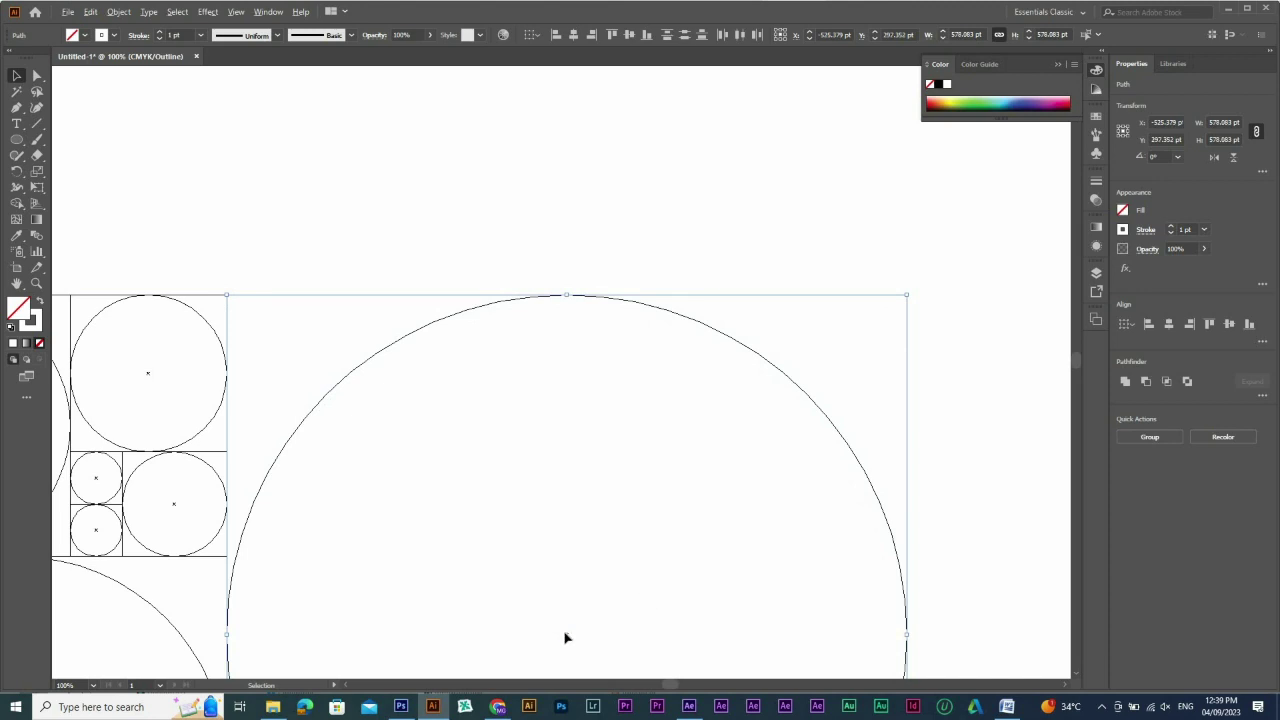
{"action": "left_click_drag", "start_coordinate": [566, 634], "coordinate": [587, 237]}
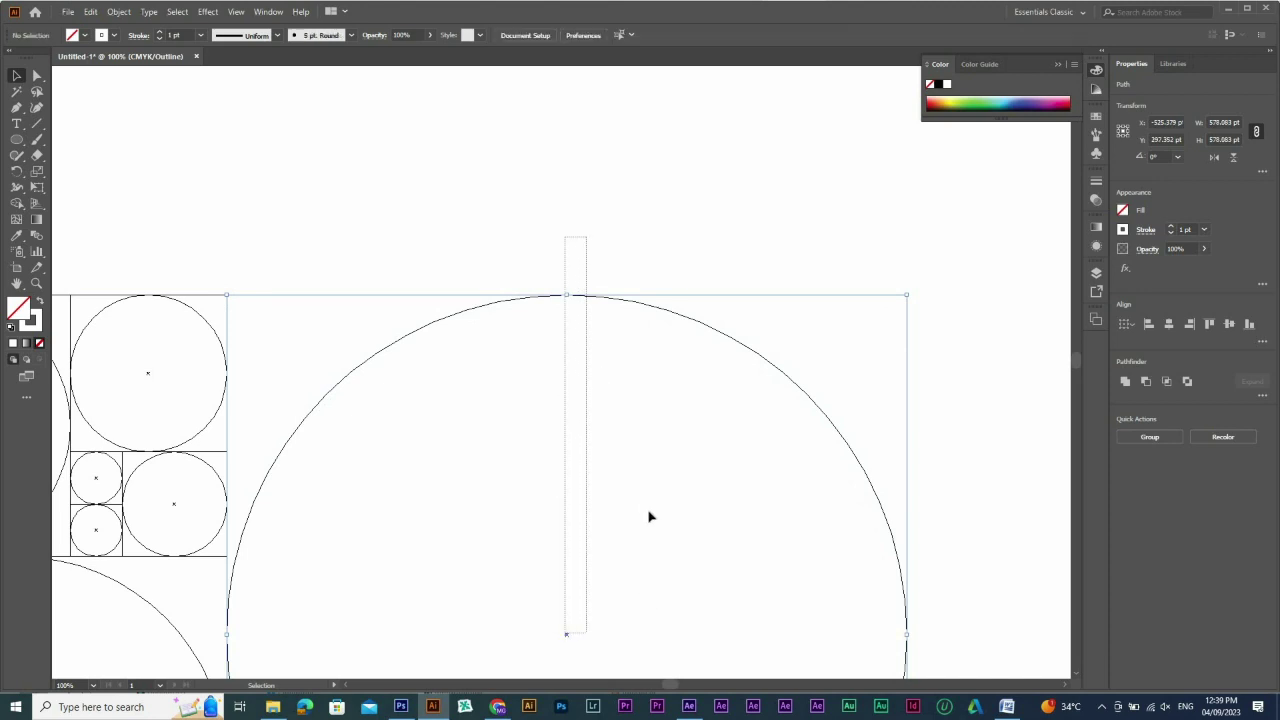
Copy the 578.083 pt square and circle above the construction and scale the copy to 933.827 pt, matching the full width
{"action": "left_click", "coordinate": [575, 483], "text": "ctrl+alt"}
{"action": "left_click", "coordinate": [574, 481], "text": "ctrl+alt"}
{"action": "left_click_drag", "start_coordinate": [543, 420], "coordinate": [661, 438]}
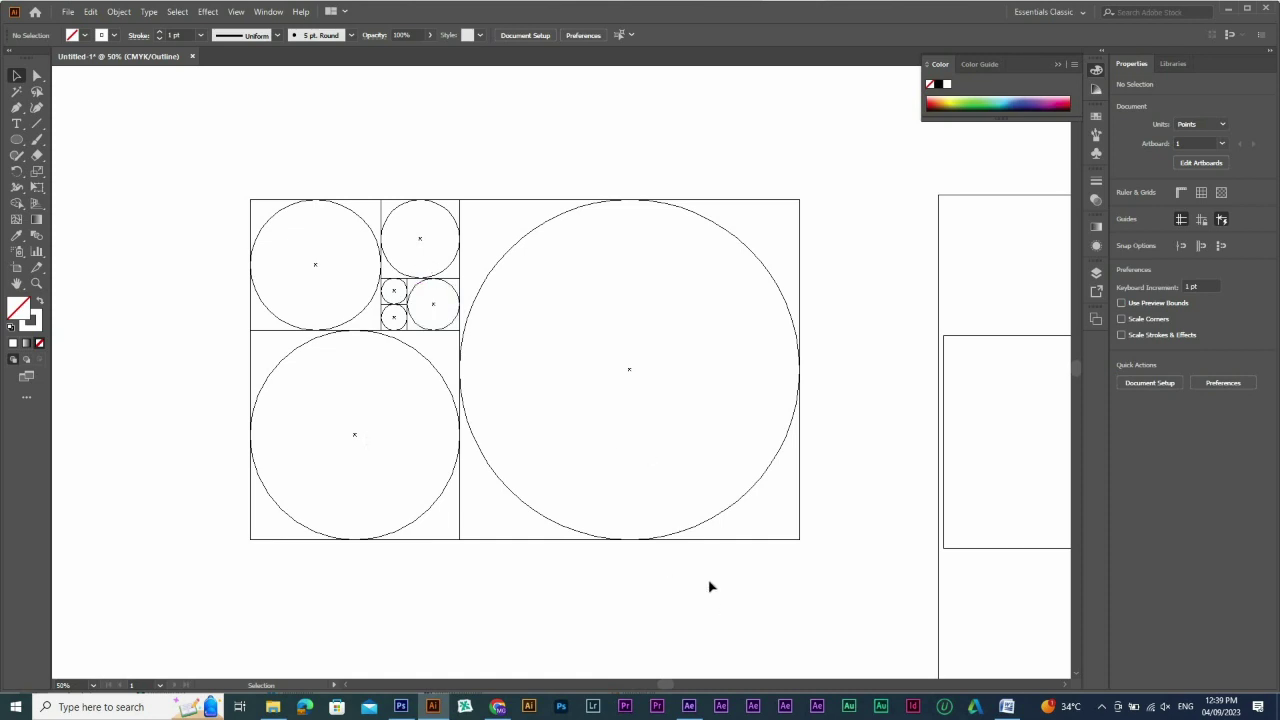
{"action": "left_click_drag", "start_coordinate": [724, 604], "coordinate": [614, 440]}
{"action": "left_click_drag", "start_coordinate": [652, 540], "coordinate": [660, 203]}
{"action": "left_click_drag", "start_coordinate": [518, 165], "coordinate": [892, 568]}
{"action": "left_click", "coordinate": [855, 329], "text": "ctrl+alt"}
{"action": "left_click_drag", "start_coordinate": [851, 357], "coordinate": [960, 353]}
{"action": "left_click_drag", "start_coordinate": [657, 327], "coordinate": [601, 194]}
{"action": "left_click", "coordinate": [731, 368], "text": "ctrl+alt"}
{"action": "left_click", "coordinate": [718, 295], "text": "ctrl+alt"}
{"action": "left_click_drag", "start_coordinate": [593, 347], "coordinate": [575, 238]}
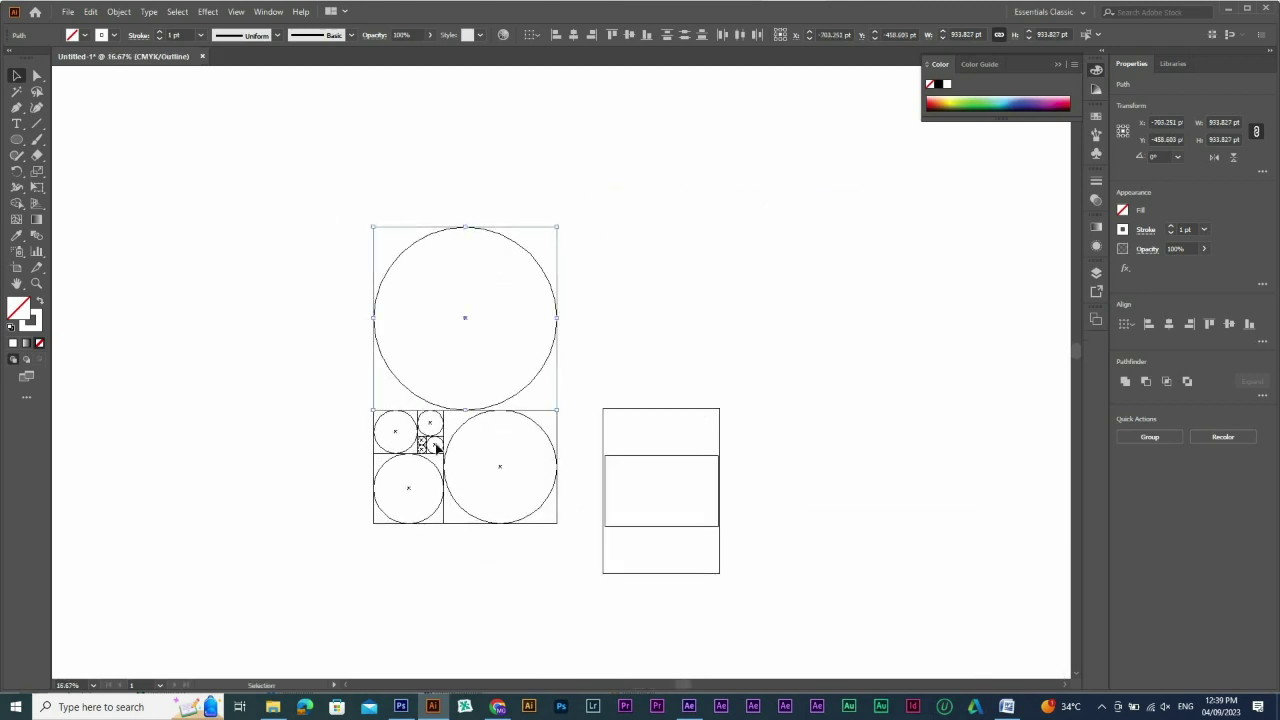
Scale the whole construction of squares and circles down proportionally to 157.103 by 254.357 pt and return to preview view
{"action": "left_click_drag", "start_coordinate": [238, 196], "coordinate": [560, 548]}
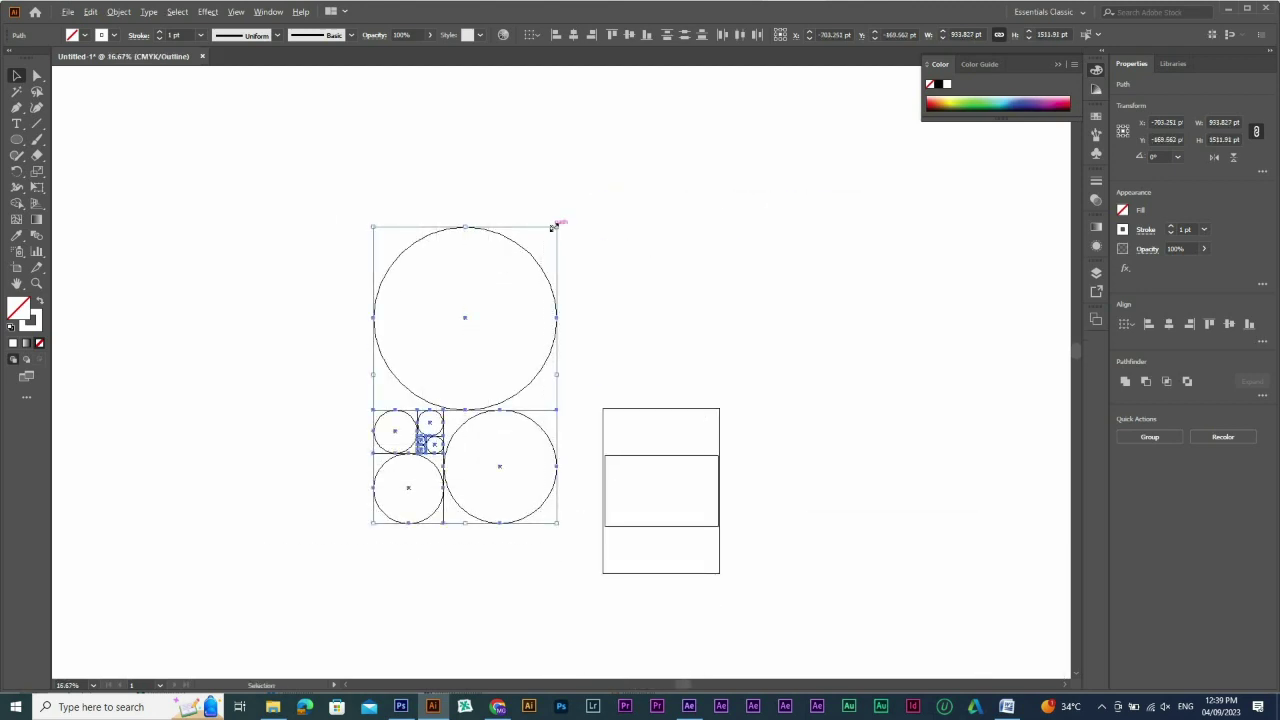
{"action": "left_click_drag", "start_coordinate": [556, 227], "coordinate": [576, 497]}
{"action": "left_click_drag", "start_coordinate": [482, 412], "coordinate": [756, 543]}
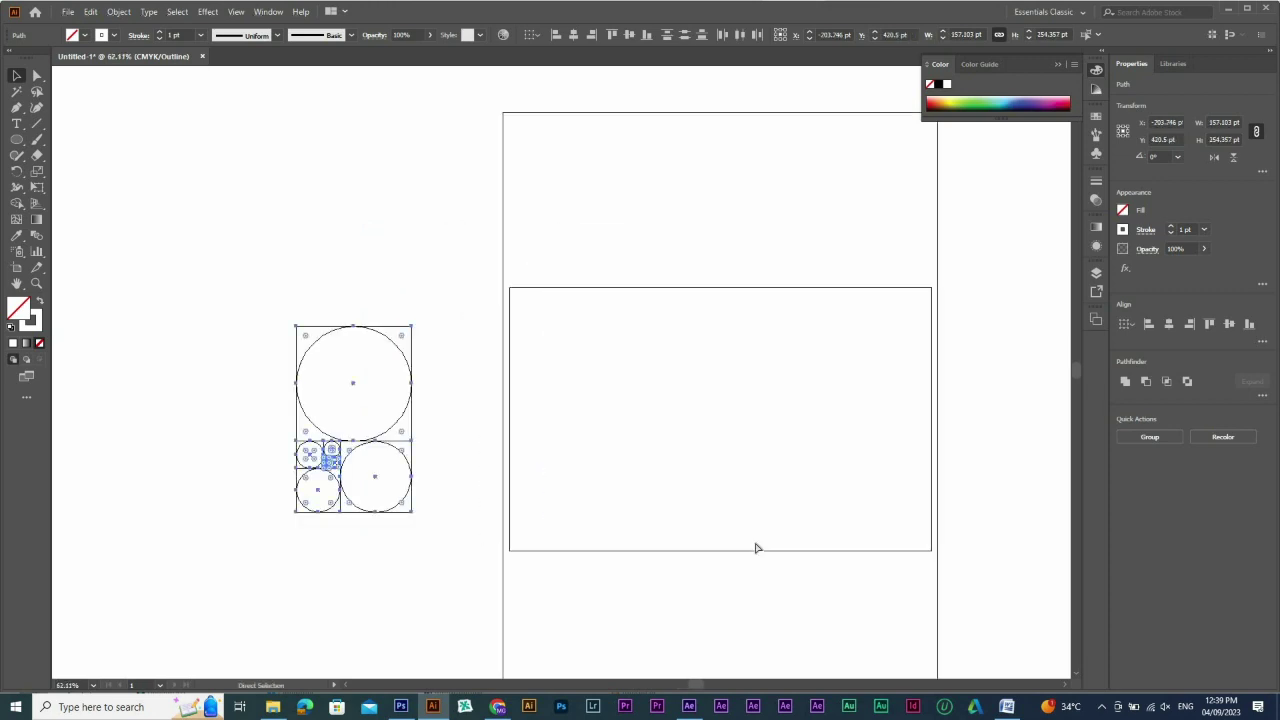
{"action": "key", "text": "ctrl+y"}
{"action": "left_click_drag", "start_coordinate": [412, 335], "coordinate": [530, 328]}
Duplicate the entire scaled-down construction to an empty spot up and to the left of the original
{"action": "left_click", "coordinate": [453, 530]}
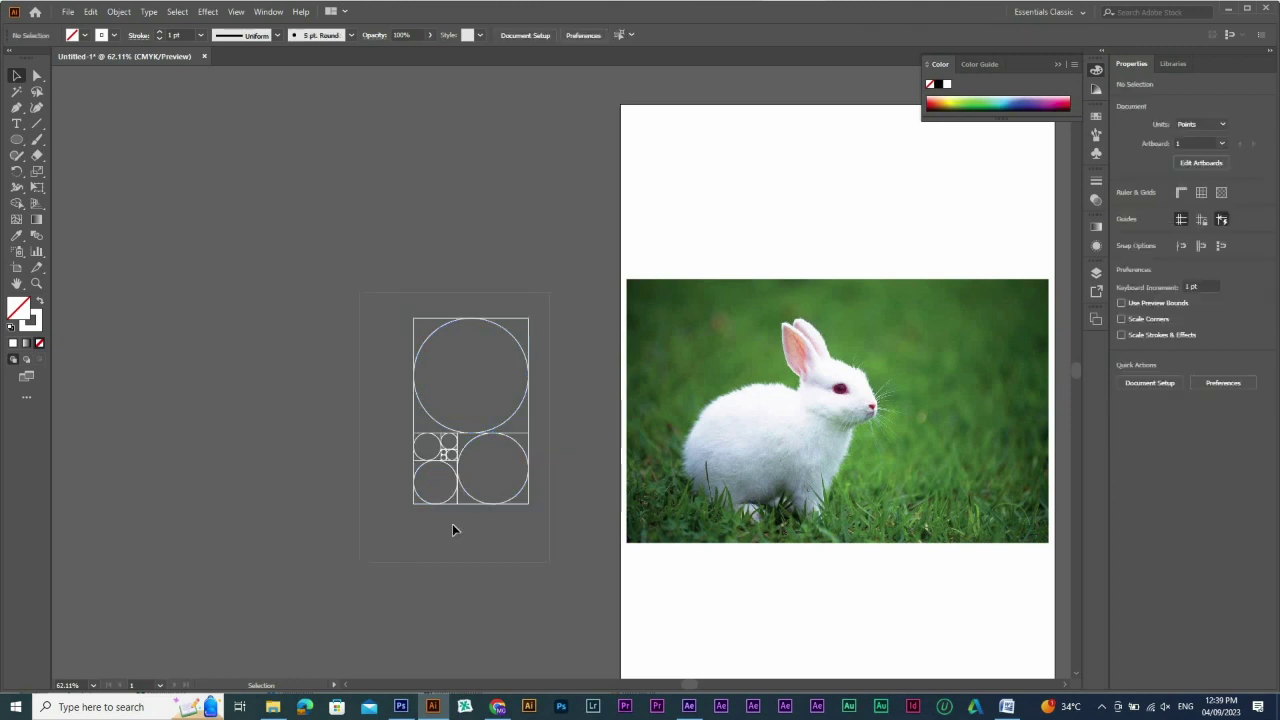
{"action": "left_click_drag", "start_coordinate": [489, 506], "coordinate": [162, 206], "text": "alt"}
{"action": "left_click_drag", "start_coordinate": [681, 489], "coordinate": [694, 512], "text": "ctrl"}
Move the six larger circles out of their squares to the space between the grid and the rabbit photo
{"action": "left_click_drag", "start_coordinate": [628, 453], "coordinate": [816, 457], "text": "alt"}
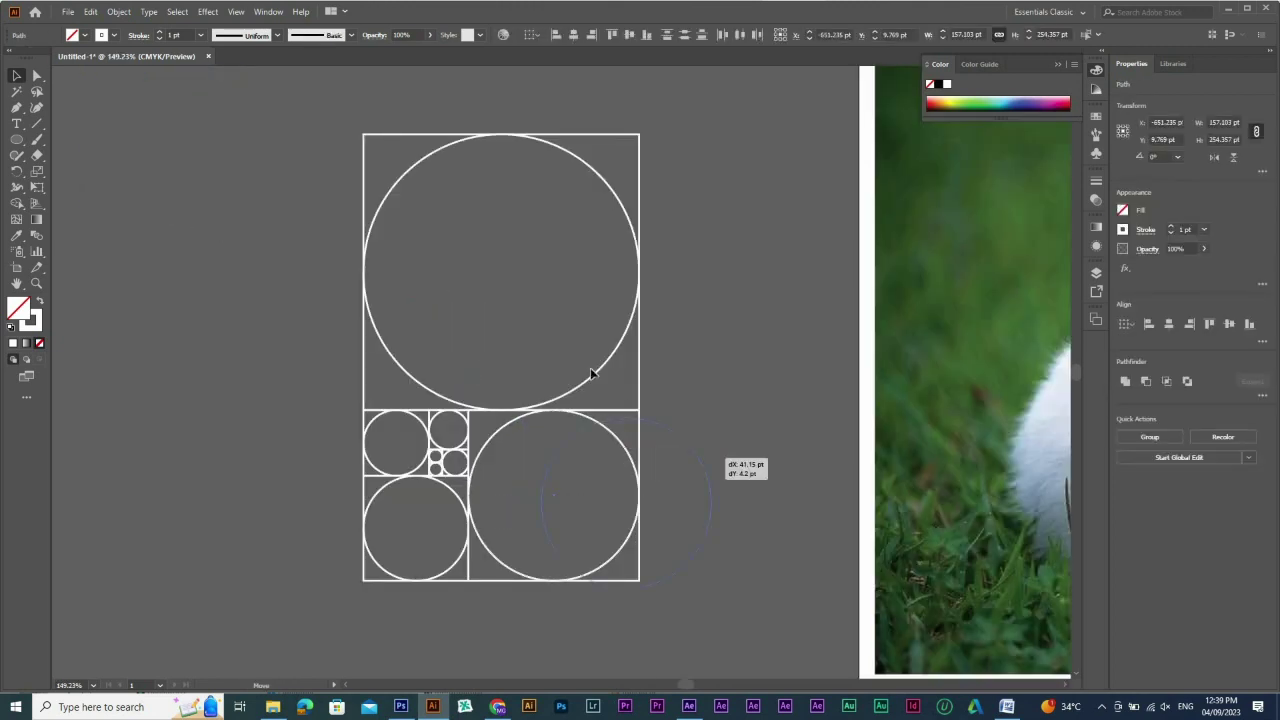
{"action": "left_click_drag", "start_coordinate": [601, 368], "coordinate": [864, 398]}
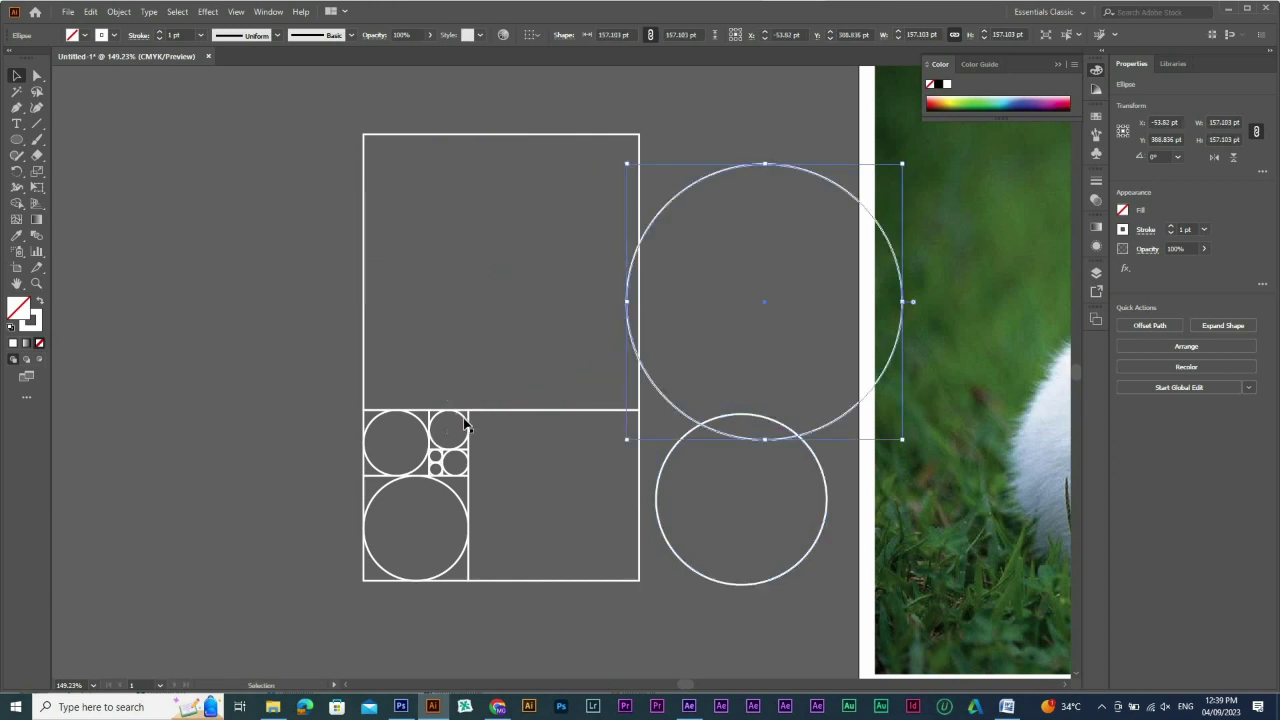
{"action": "left_click_drag", "start_coordinate": [462, 419], "coordinate": [835, 409]}
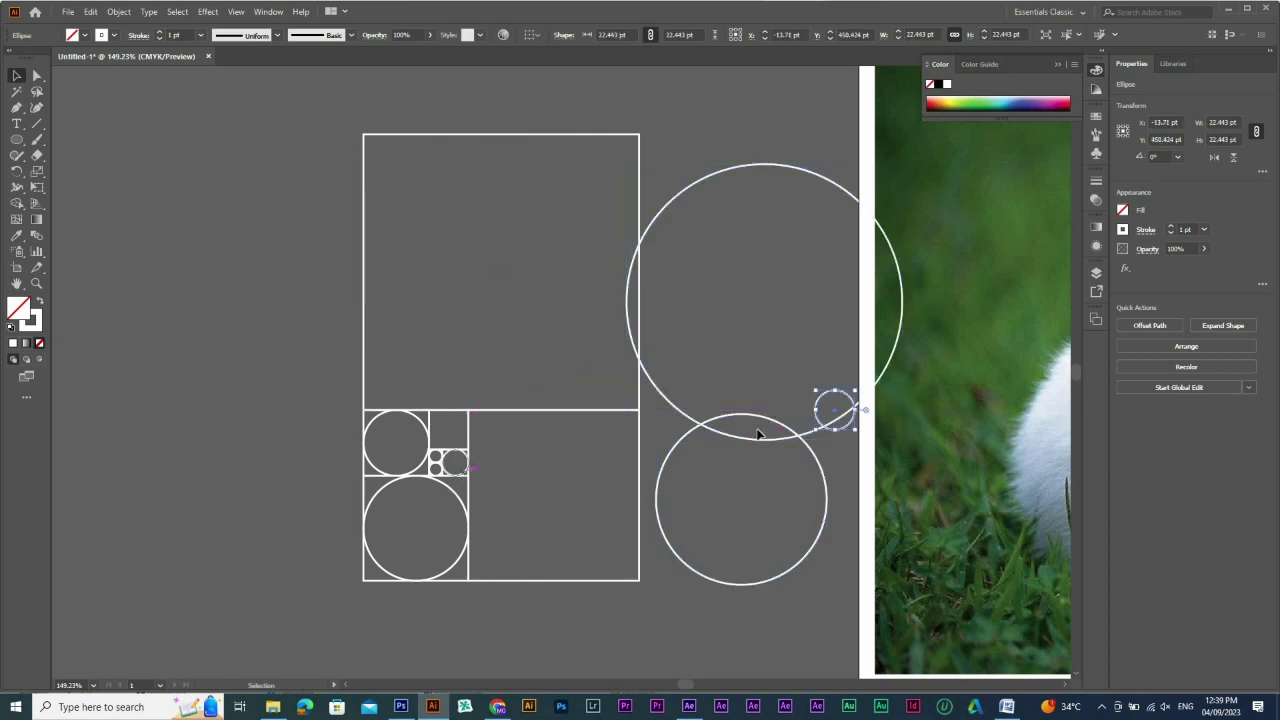
{"action": "left_click_drag", "start_coordinate": [457, 474], "coordinate": [758, 430]}
{"action": "left_click_drag", "start_coordinate": [426, 426], "coordinate": [802, 416]}
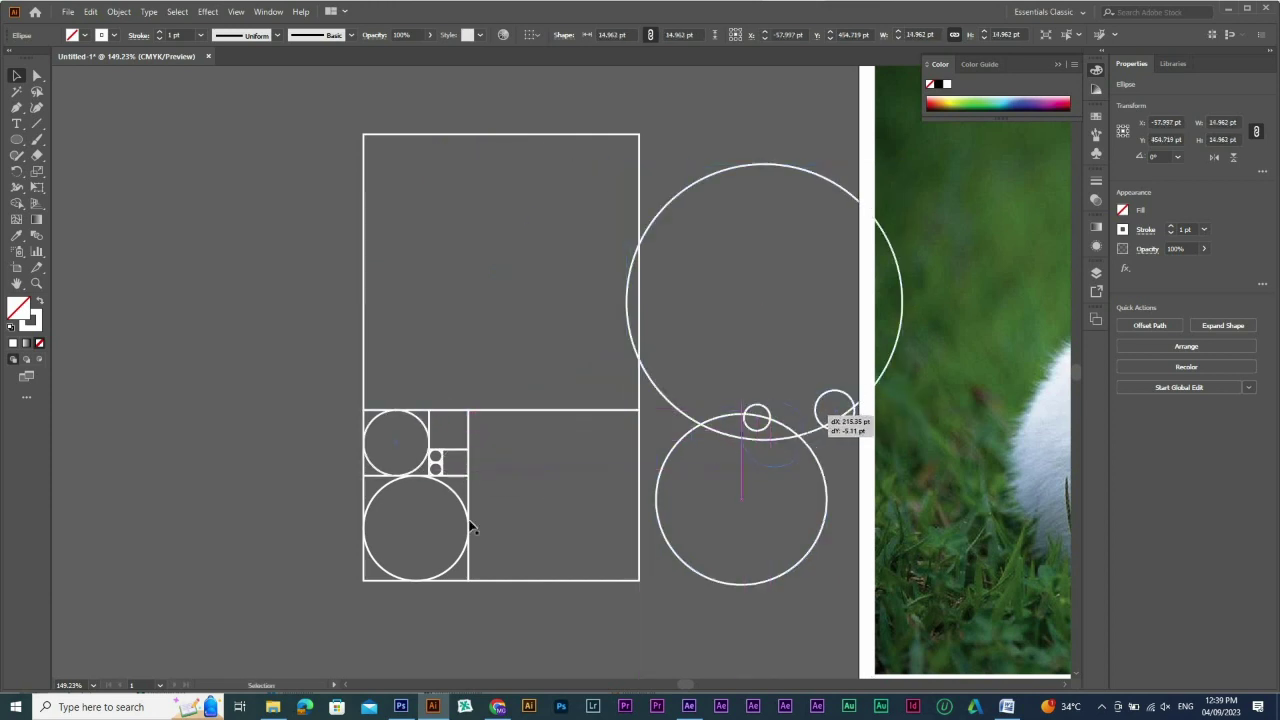
{"action": "left_click_drag", "start_coordinate": [468, 528], "coordinate": [858, 488]}
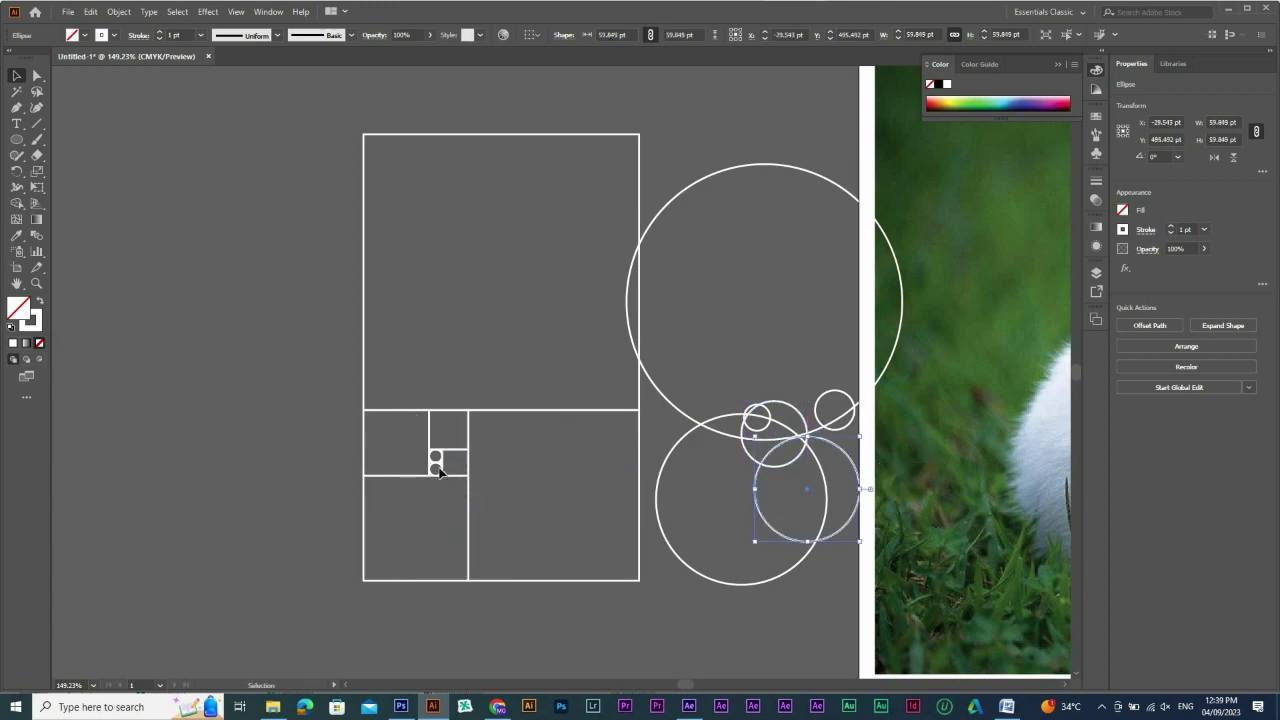
Move the upper of the two smallest circles out of its square into the large lower-right square
{"action": "left_click_drag", "start_coordinate": [448, 469], "coordinate": [438, 465]}
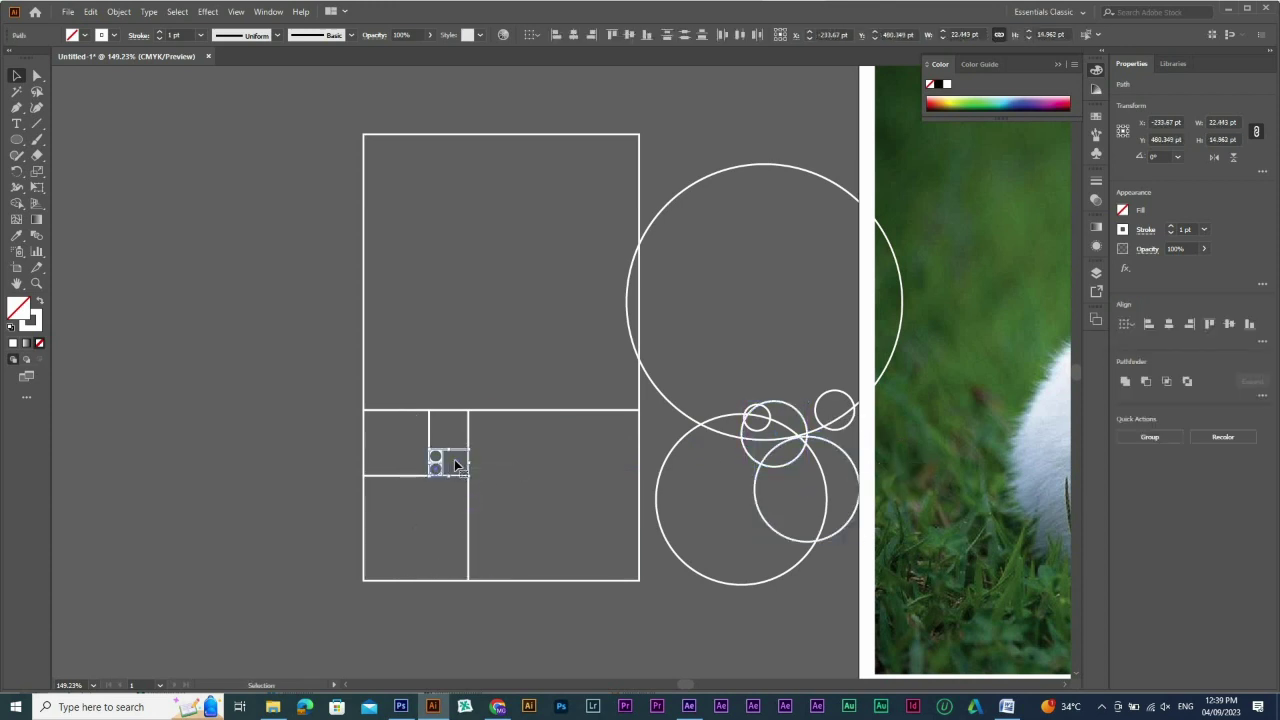
{"action": "left_click", "coordinate": [455, 462]}
{"action": "left_click", "coordinate": [441, 457]}
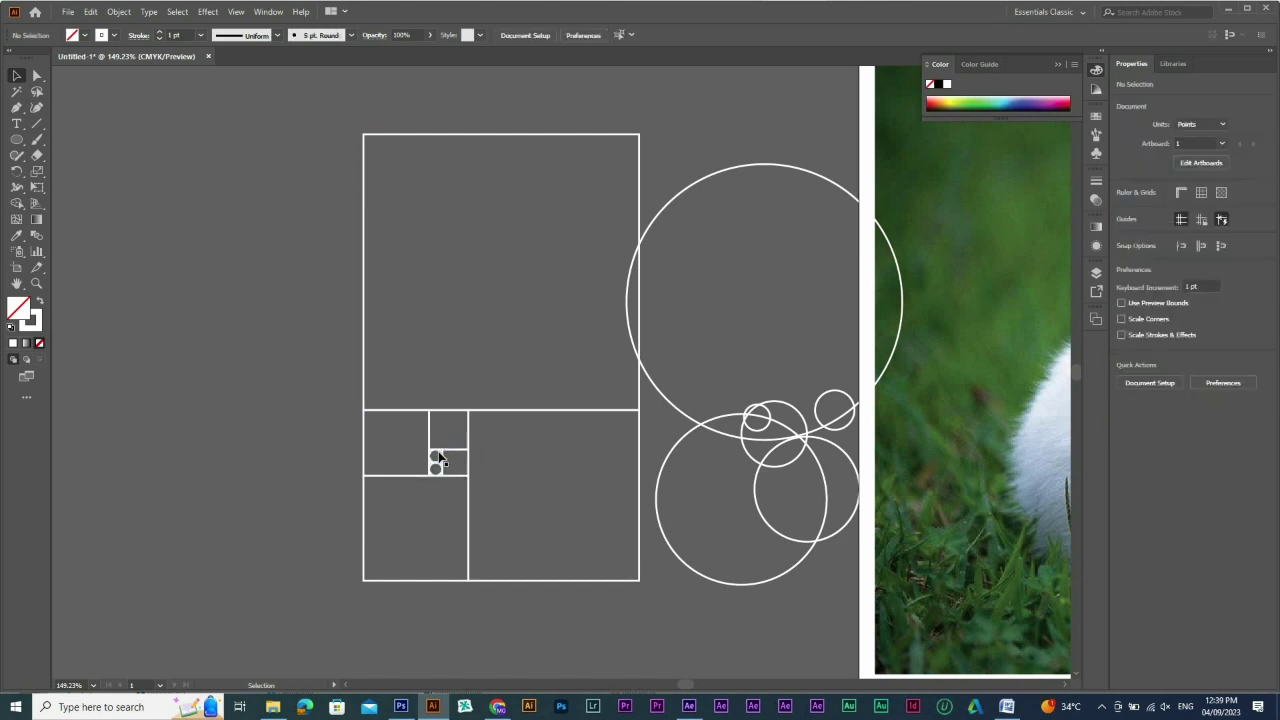
{"action": "left_click_drag", "start_coordinate": [446, 462], "coordinate": [549, 476]}
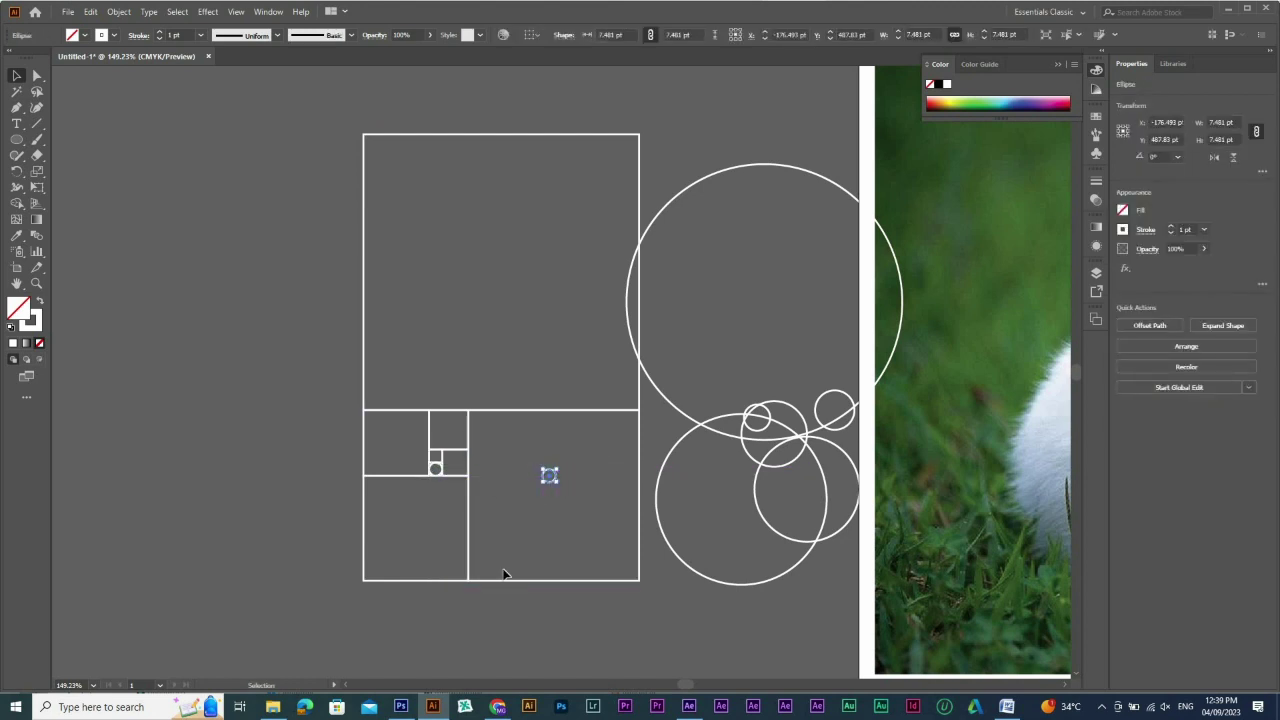
Delete all the squares with the leftover smallest circle, and centre the remaining circles on one another horizontally and vertically
{"action": "left_click_drag", "start_coordinate": [490, 622], "coordinate": [351, 344]}
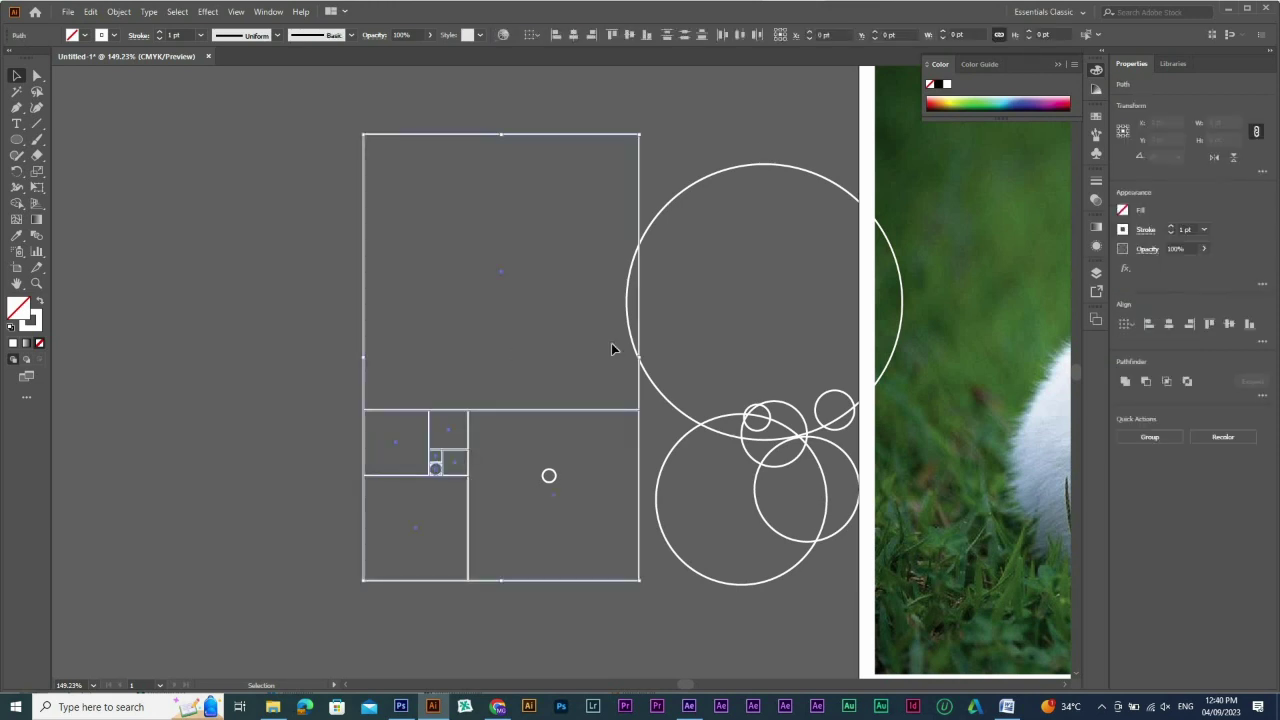
{"action": "key", "text": "Delete"}
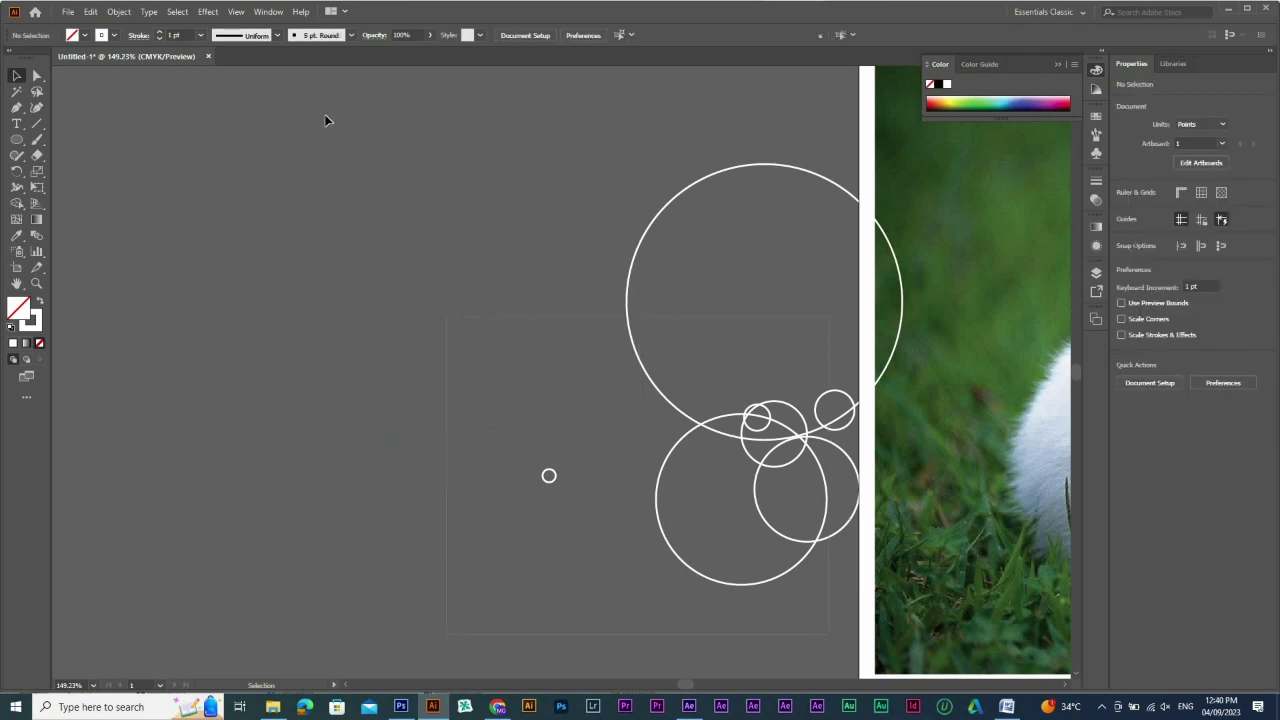
{"action": "key", "text": "ctrl+a"}
{"action": "left_click", "coordinate": [573, 35]}
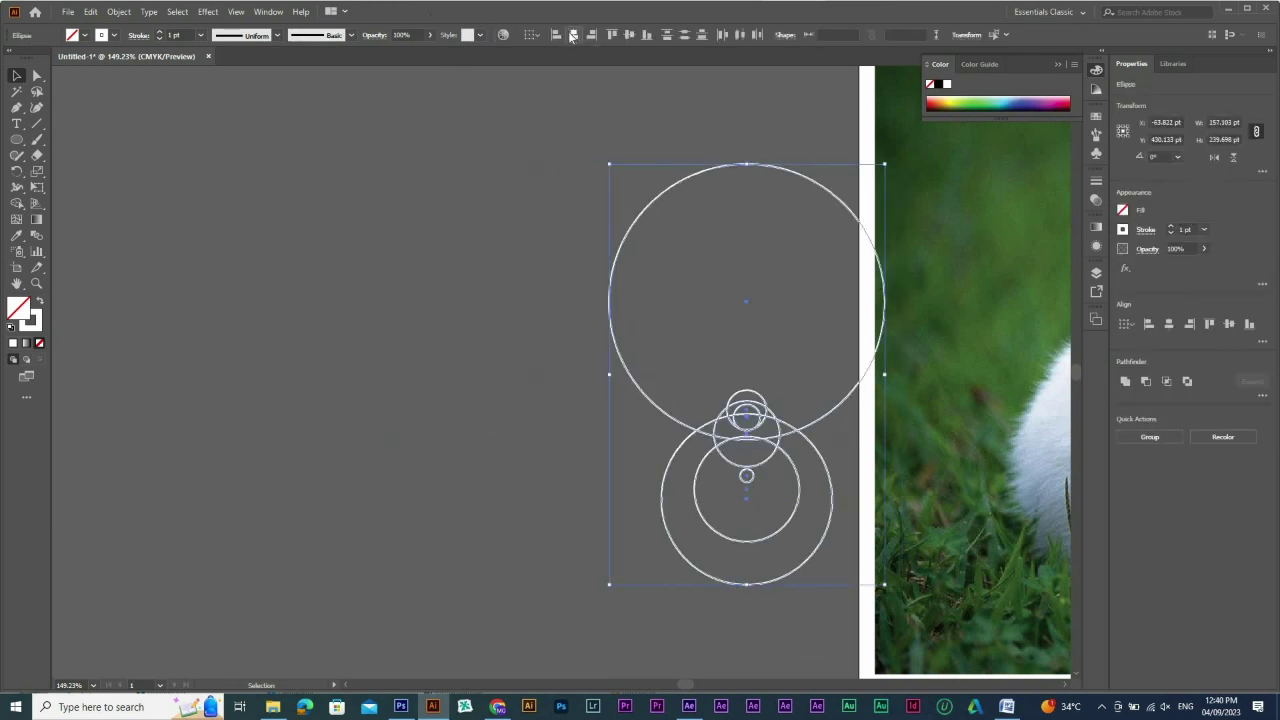
{"action": "left_click", "coordinate": [629, 35]}
Move the concentric circles farther out into the empty canvas, clear of the artboard and the rabbit photo
{"action": "left_click_drag", "start_coordinate": [751, 345], "coordinate": [433, 247]}
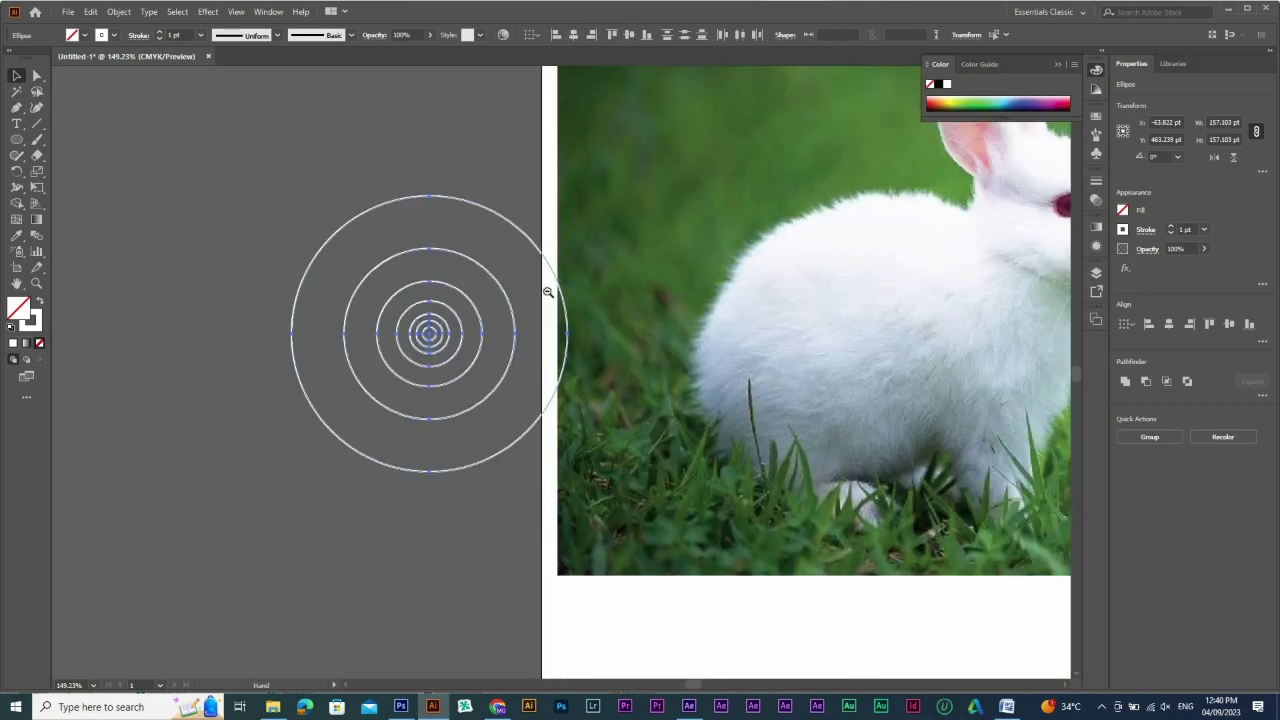
{"action": "left_click", "coordinate": [629, 243], "text": "ctrl+alt"}
{"action": "left_click_drag", "start_coordinate": [542, 335], "coordinate": [369, 228]}
Lower the opacity of the rabbit photo to 27%
{"action": "left_click_drag", "start_coordinate": [795, 245], "coordinate": [478, 229]}
{"action": "left_click_drag", "start_coordinate": [466, 143], "coordinate": [345, 228]}
{"action": "left_click_drag", "start_coordinate": [461, 118], "coordinate": [566, 310]}
{"action": "left_click", "coordinate": [497, 36]}
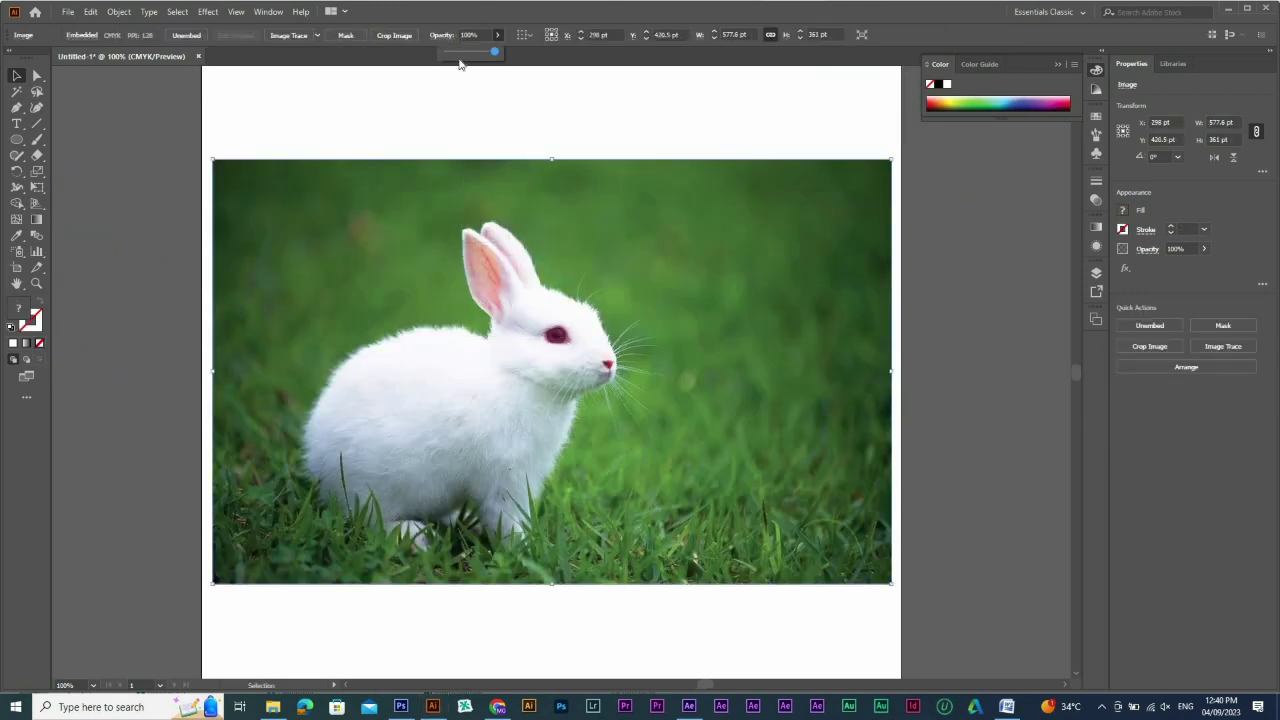
{"action": "left_click", "coordinate": [467, 53]}
{"action": "left_click_drag", "start_coordinate": [459, 56], "coordinate": [461, 55]}
{"action": "left_click_drag", "start_coordinate": [697, 372], "coordinate": [982, 407]}
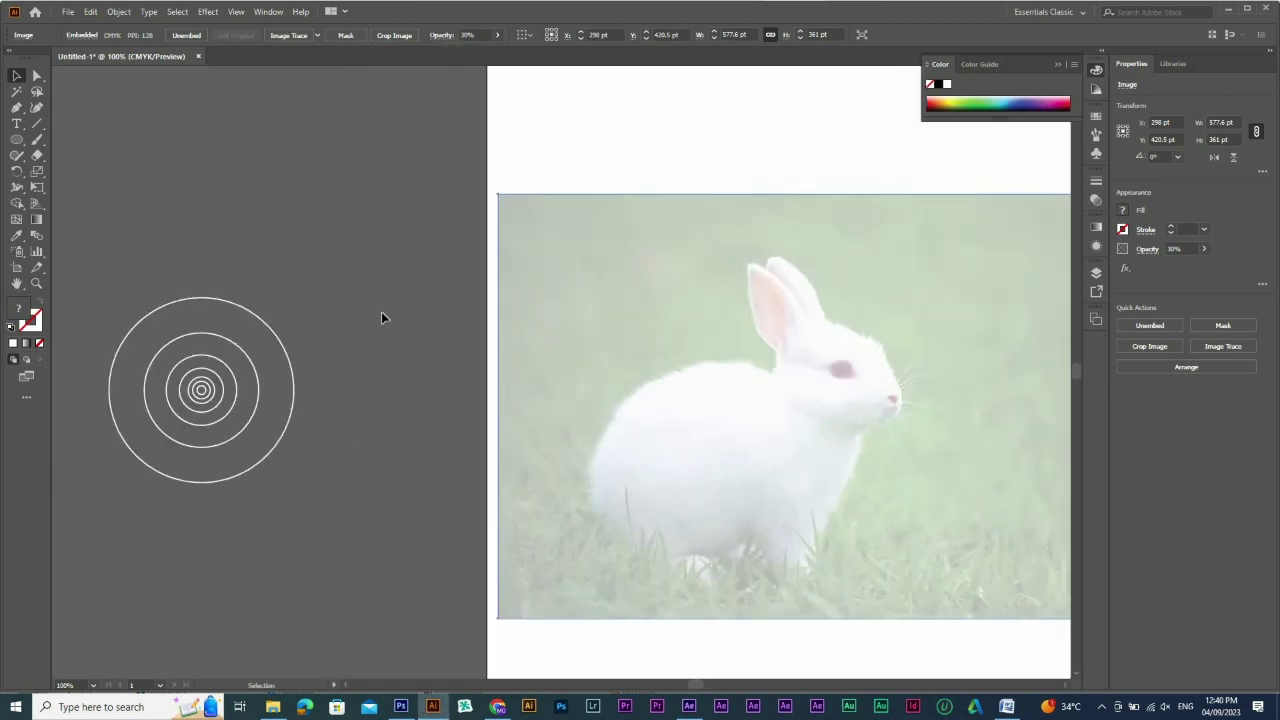
{"action": "left_click", "coordinate": [499, 36]}
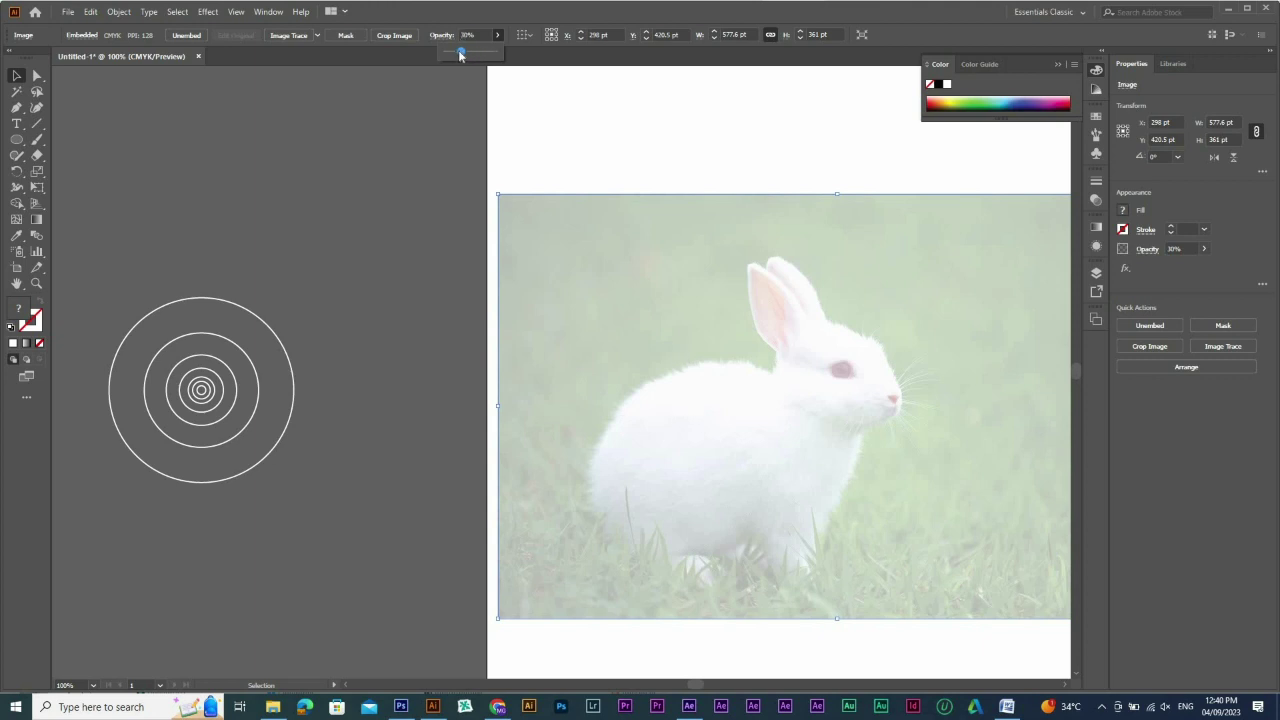
{"action": "left_click", "coordinate": [585, 258]}
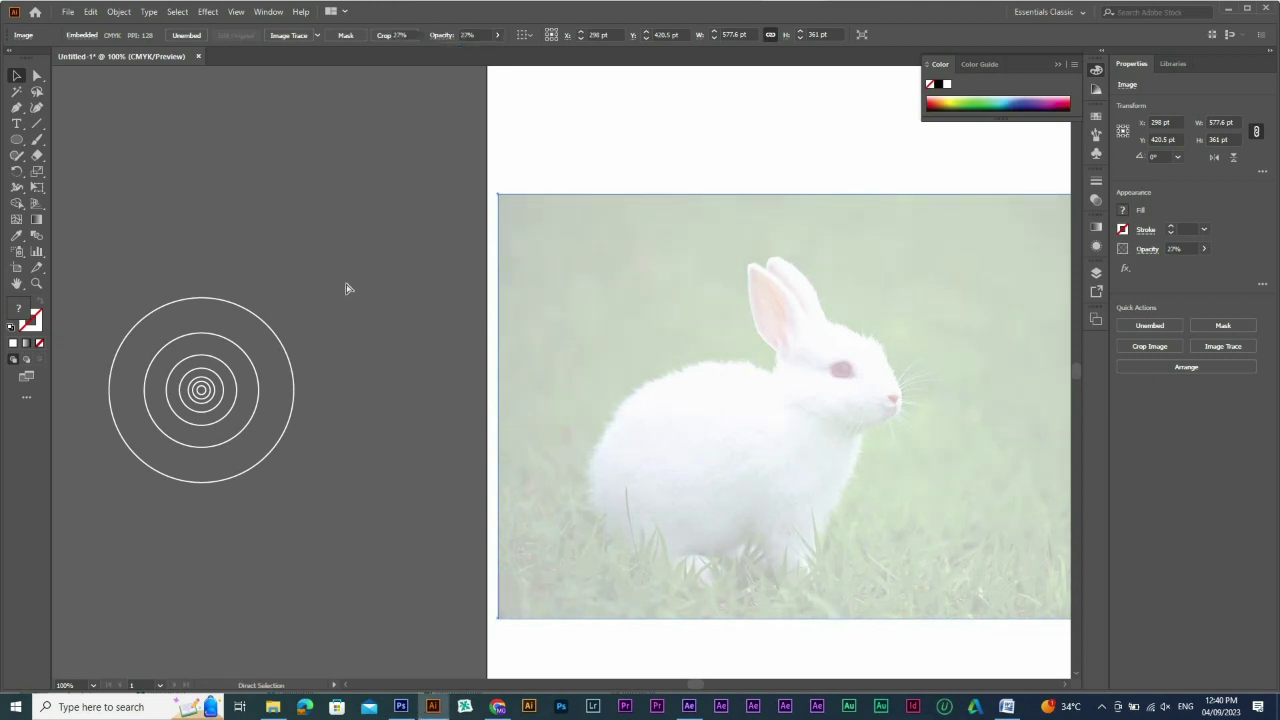
Change the stroke colour of all the concentric circles to black
{"action": "left_click", "coordinate": [330, 372]}
{"action": "left_click_drag", "start_coordinate": [321, 527], "coordinate": [99, 290]}
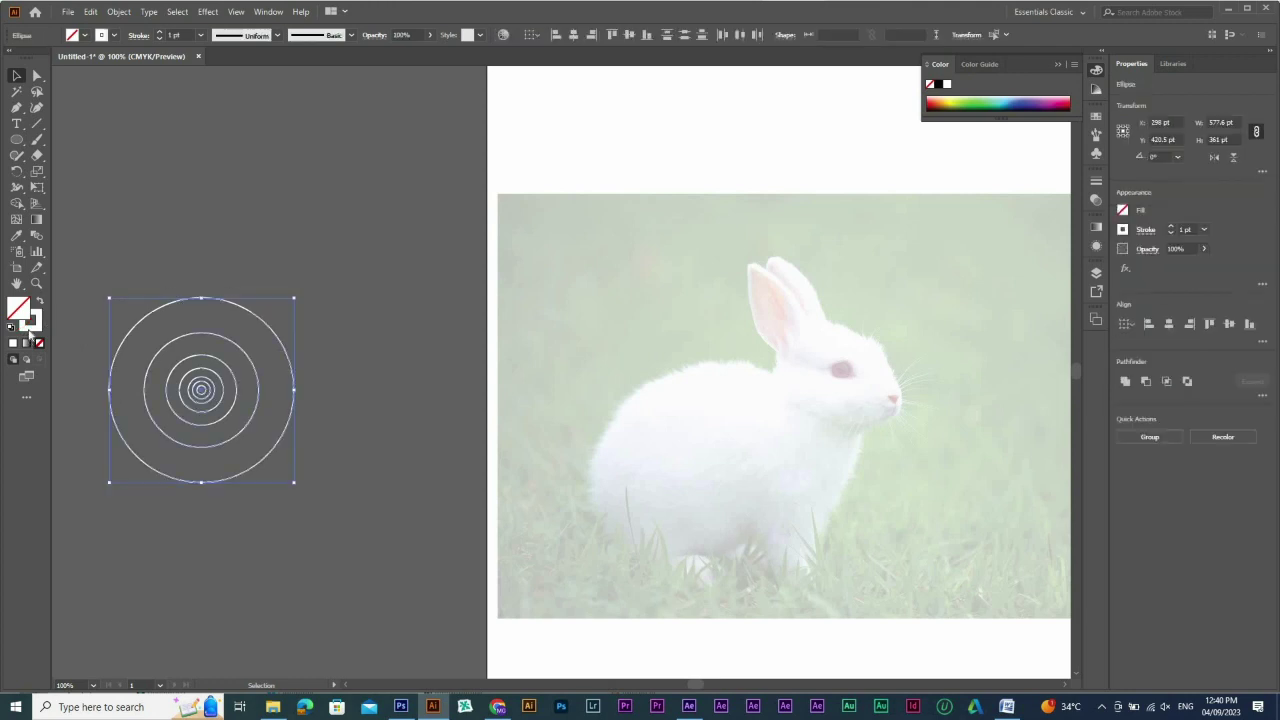
{"action": "left_click", "coordinate": [938, 84]}
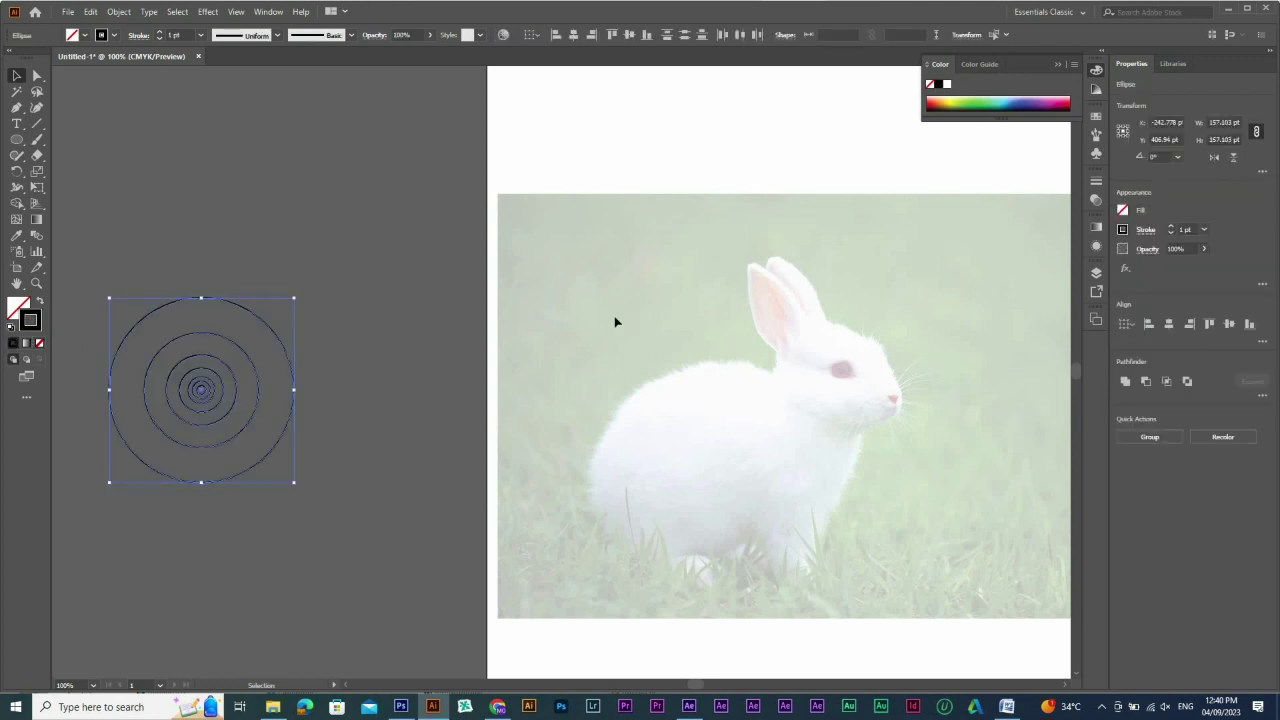
Place the concentric circles over the rabbit's body and scale them proportionally to 213.415 pt so the outer circle follows its back
{"action": "left_click_drag", "start_coordinate": [290, 371], "coordinate": [894, 357]}
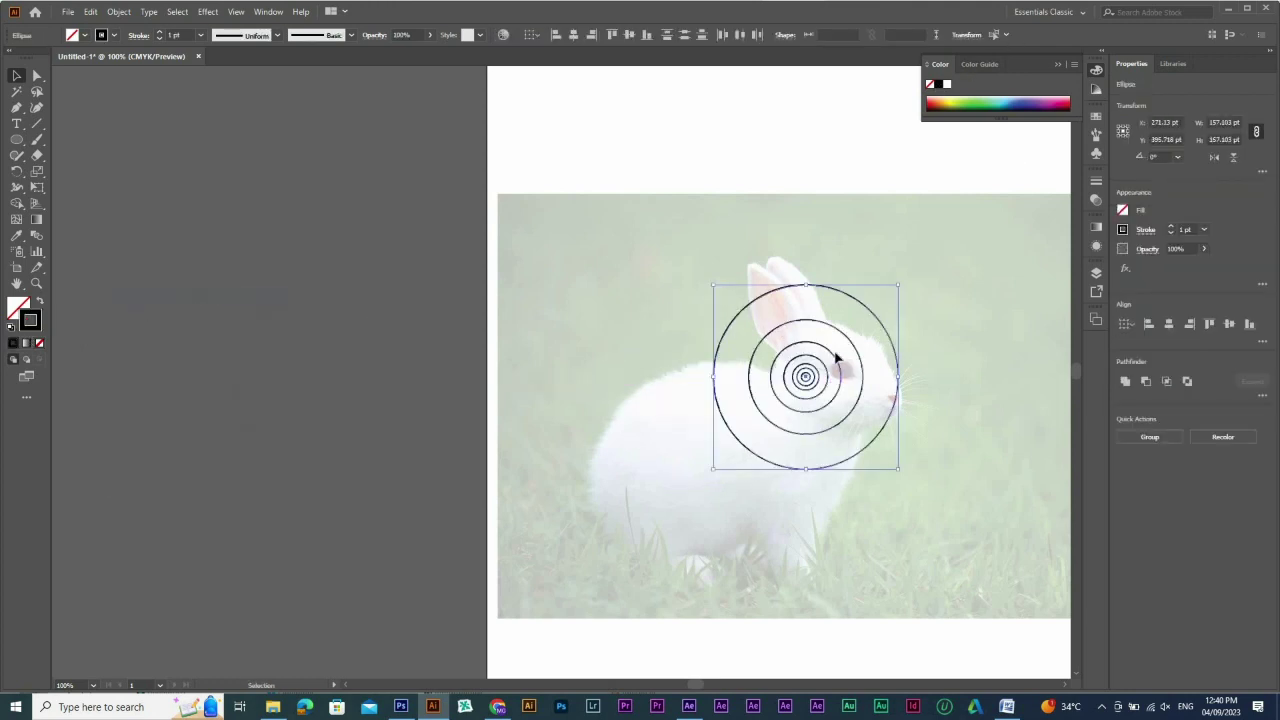
{"action": "left_click", "coordinate": [941, 455]}
{"action": "left_click_drag", "start_coordinate": [941, 455], "coordinate": [797, 442]}
{"action": "left_click_drag", "start_coordinate": [803, 262], "coordinate": [481, 555]}
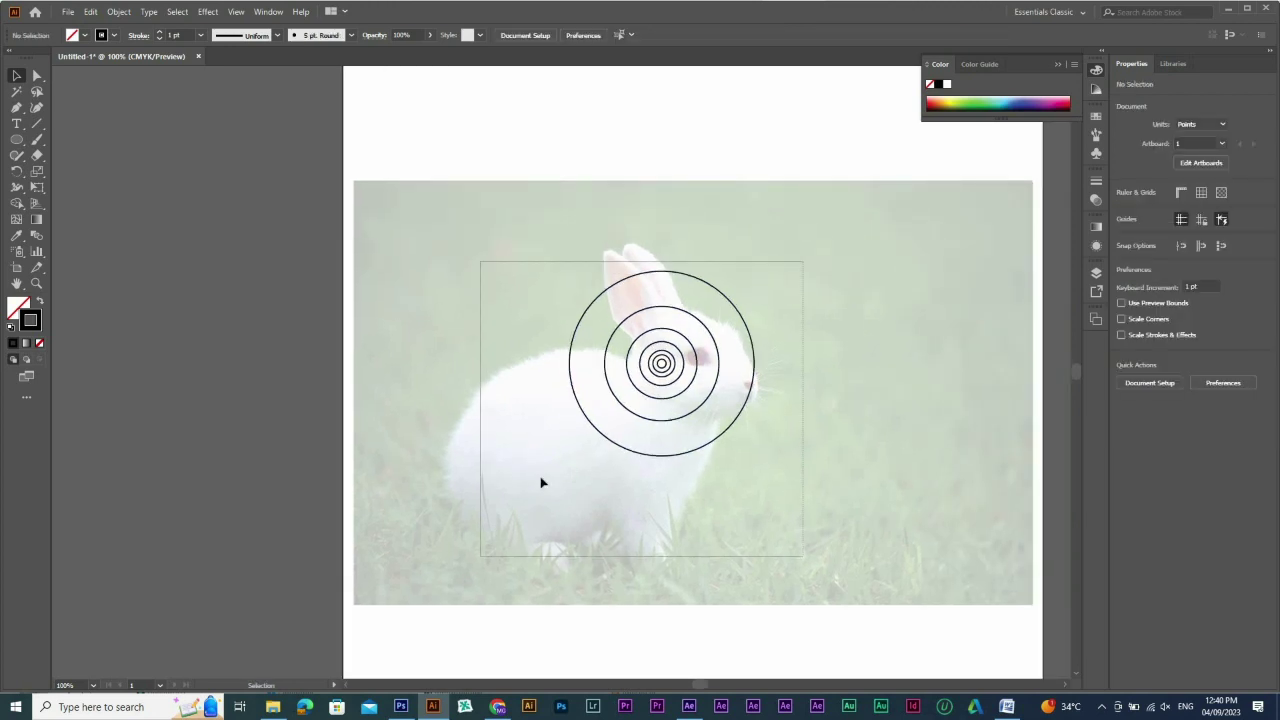
{"action": "mouse_move", "coordinate": [391, 297]}
{"action": "left_mouse_down"}
{"action": "mouse_move", "coordinate": [940, 518]}
{"action": "mouse_move", "coordinate": [971, 577]}
{"action": "left_mouse_up"}
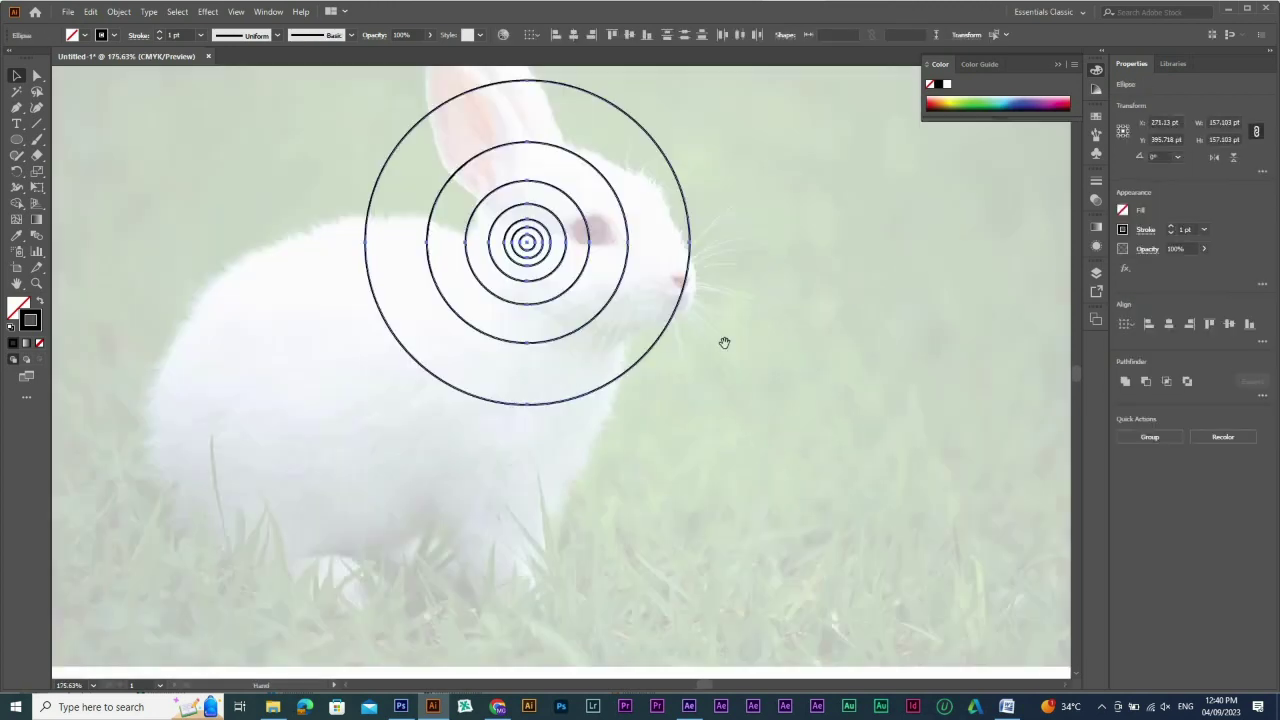
{"action": "left_click_drag", "start_coordinate": [723, 343], "coordinate": [951, 324]}
{"action": "left_click_drag", "start_coordinate": [592, 387], "coordinate": [468, 513]}
{"action": "left_click_drag", "start_coordinate": [723, 68], "coordinate": [690, 175]}
{"action": "left_click_drag", "start_coordinate": [571, 346], "coordinate": [597, 313]}
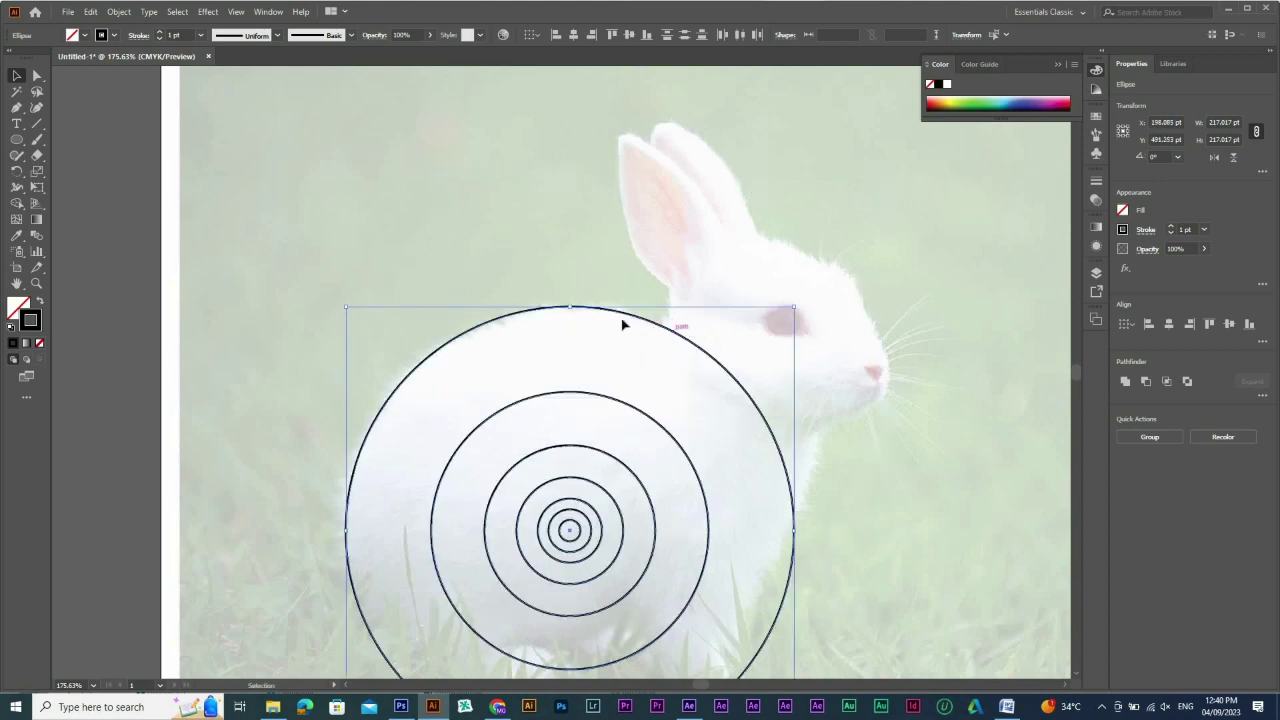
{"action": "left_click_drag", "start_coordinate": [407, 574], "coordinate": [449, 430]}
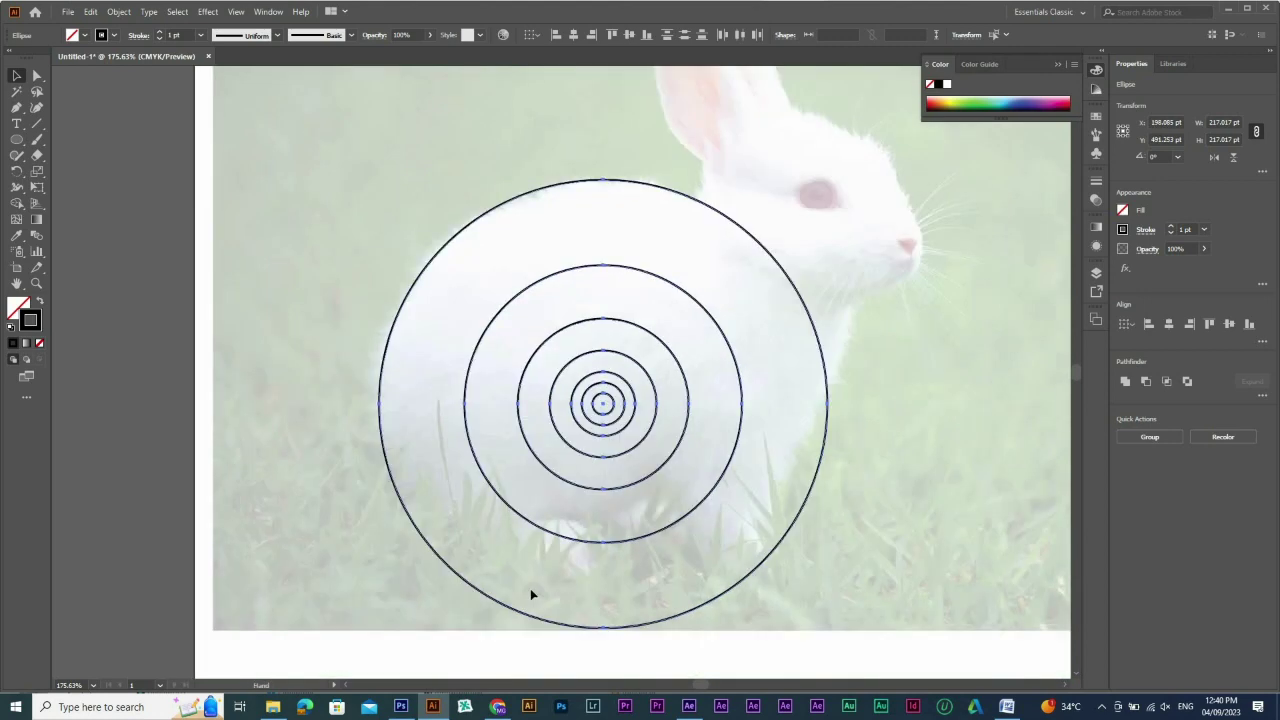
{"action": "left_click_drag", "start_coordinate": [616, 614], "coordinate": [617, 604]}
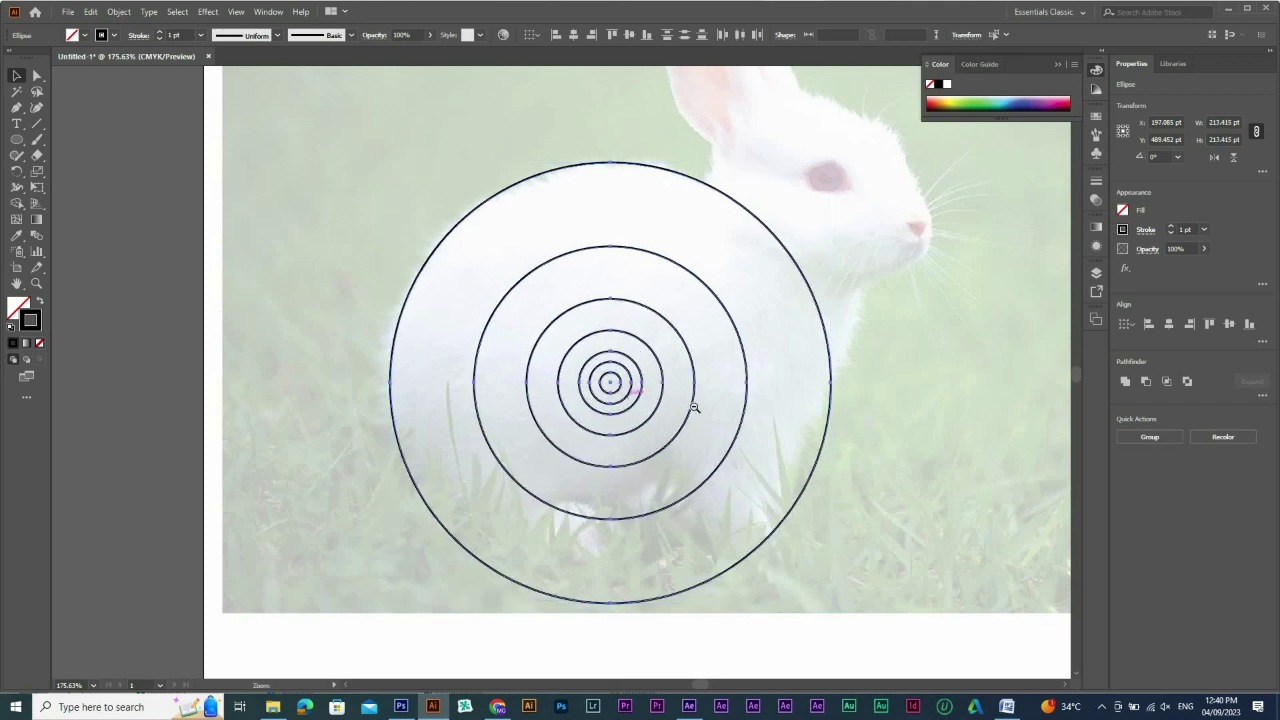
Move the enlarged set of concentric circles off the rabbit to the empty canvas beside the artboard
{"action": "key", "text": "ctrl+minus"}
{"action": "left_click_drag", "start_coordinate": [868, 363], "coordinate": [1054, 407]}
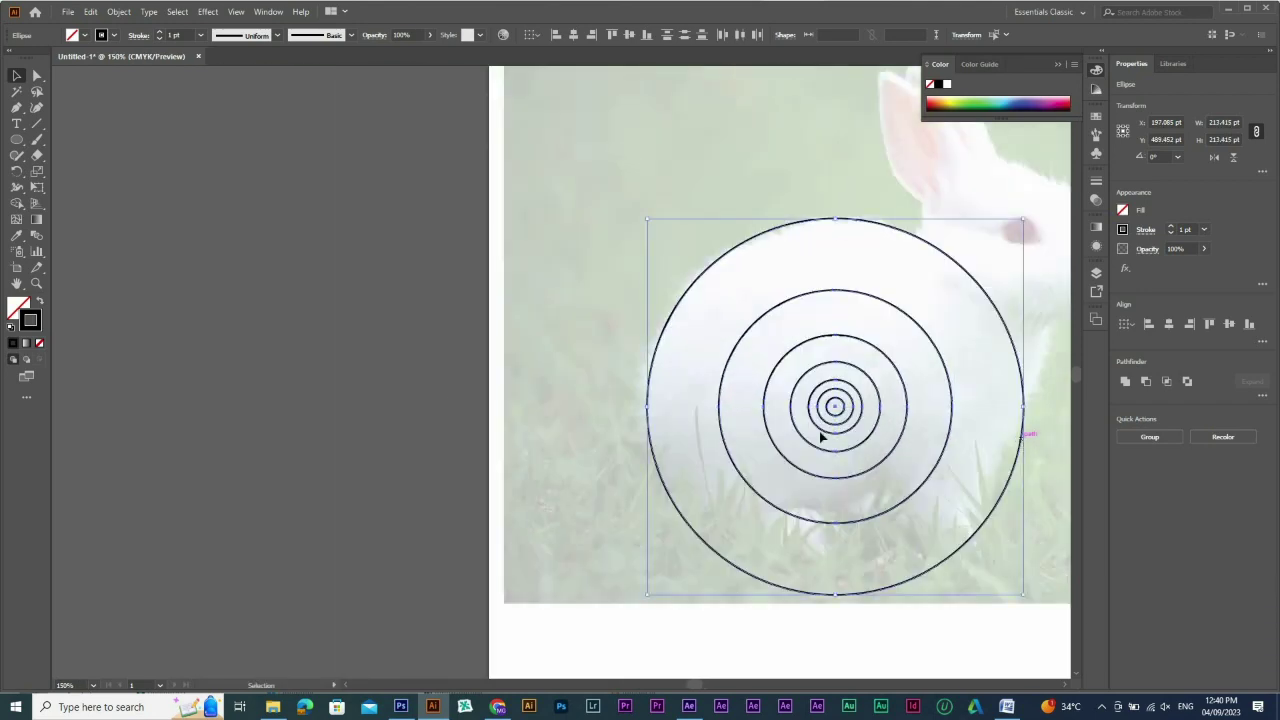
{"action": "left_click_drag", "start_coordinate": [820, 437], "coordinate": [233, 394]}
{"action": "left_click", "coordinate": [307, 289]}
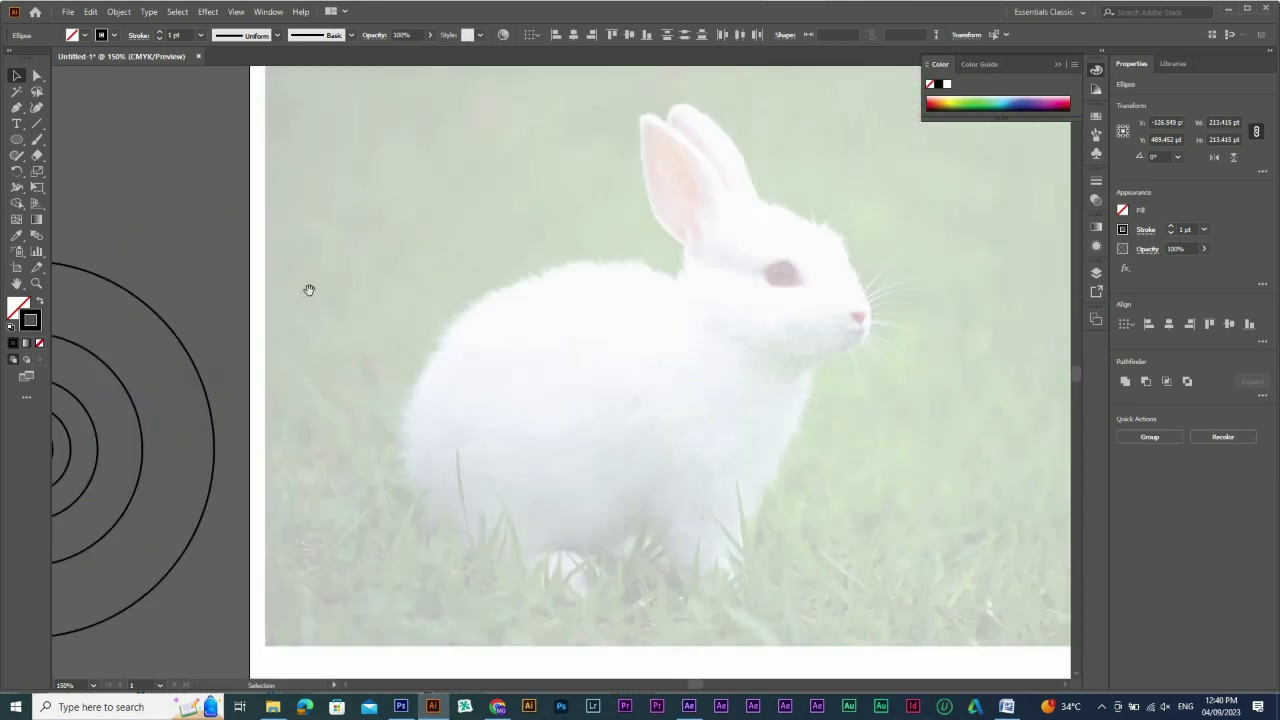
Duplicate the largest circle of the set onto the rabbit's body so it follows the curve of the back
{"action": "left_click_drag", "start_coordinate": [309, 289], "coordinate": [327, 367]}
{"action": "left_click_drag", "start_coordinate": [220, 455], "coordinate": [737, 446]}
{"action": "scroll", "coordinate": [737, 446], "scroll_direction": "down", "scroll_amount": 3}
{"action": "scroll", "coordinate": [737, 446], "scroll_direction": "right", "scroll_amount": 1}
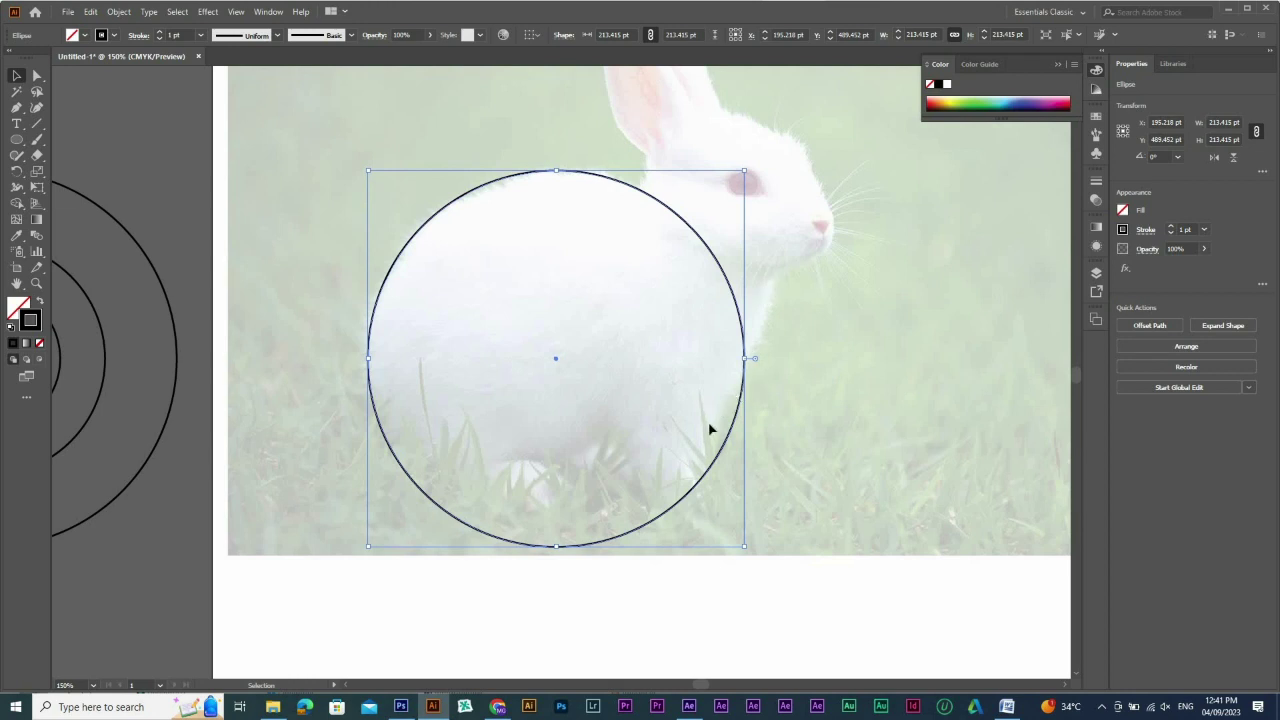
{"action": "scroll", "coordinate": [352, 377], "scroll_direction": "left", "scroll_amount": 3}
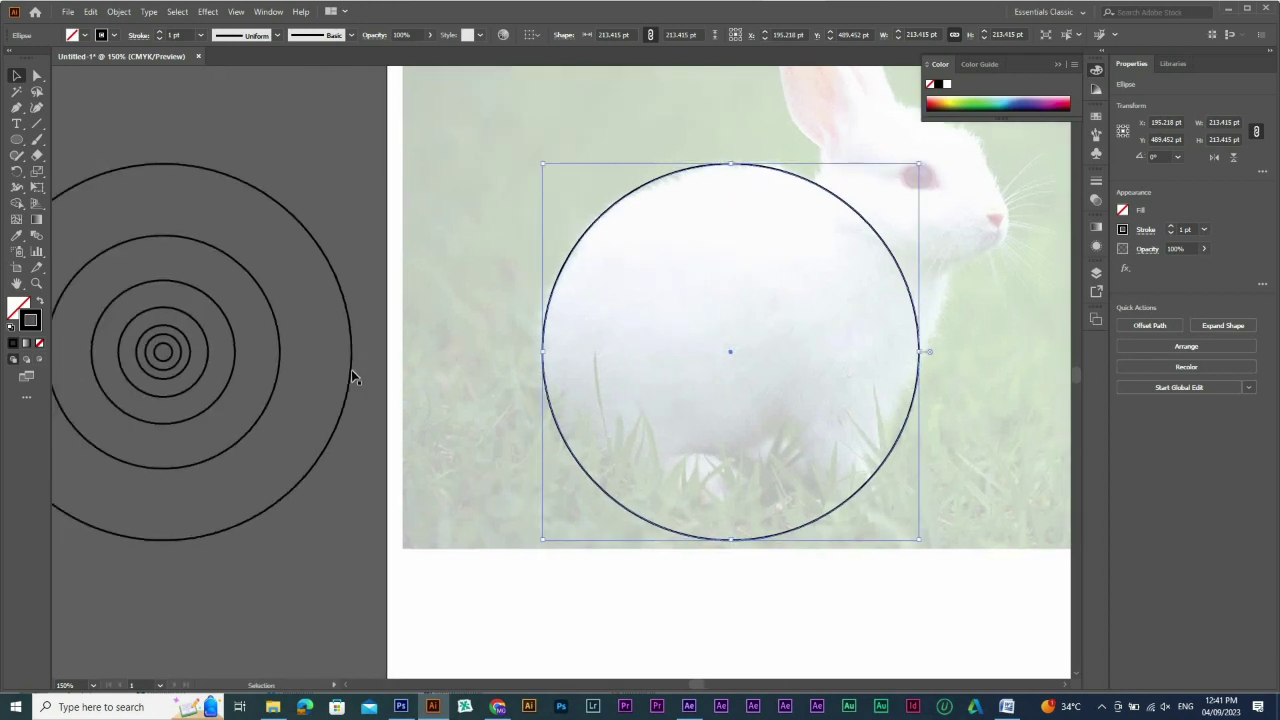
{"action": "left_click_drag", "start_coordinate": [932, 353], "coordinate": [946, 307]}
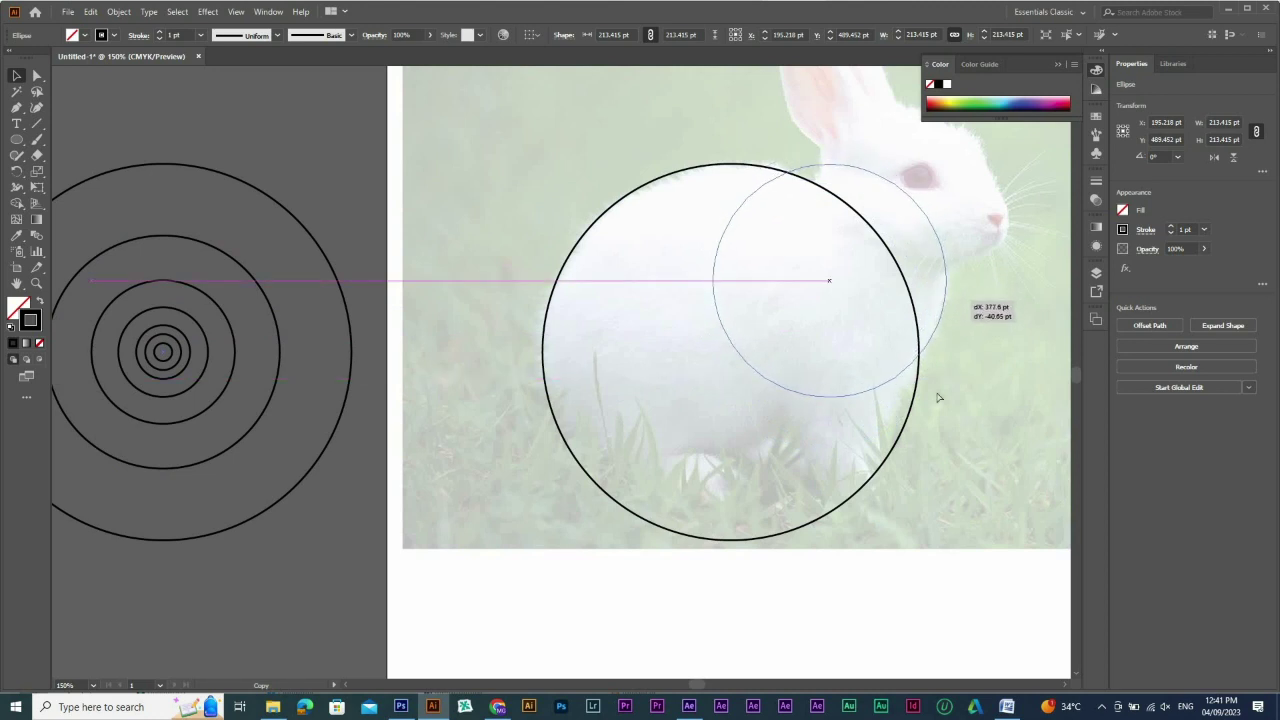
{"action": "key", "text": "ctrl+z"}
Duplicate the body circle twice, once higher up along the rabbit's chest and once below and in front of its chest
{"action": "left_click_drag", "start_coordinate": [914, 408], "coordinate": [953, 270]}
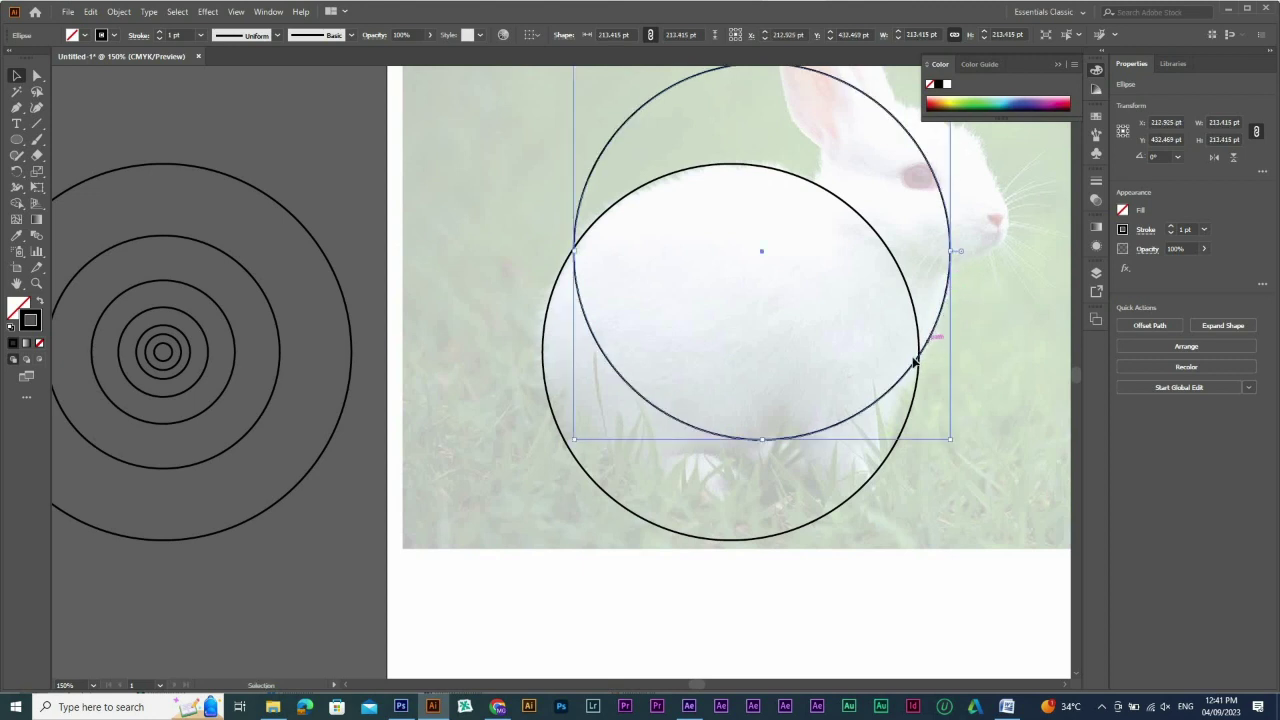
{"action": "left_click_drag", "start_coordinate": [914, 400], "coordinate": [1025, 519]}
{"action": "left_click_drag", "start_coordinate": [781, 255], "coordinate": [955, 330]}
Nudge the circle in front of the rabbit against the chest circle in outline view, and return to preview view
{"action": "key", "text": "ctrl+y"}
{"action": "key", "text": "ctrl+space"}
{"action": "left_click_drag", "start_coordinate": [874, 343], "coordinate": [971, 412]}
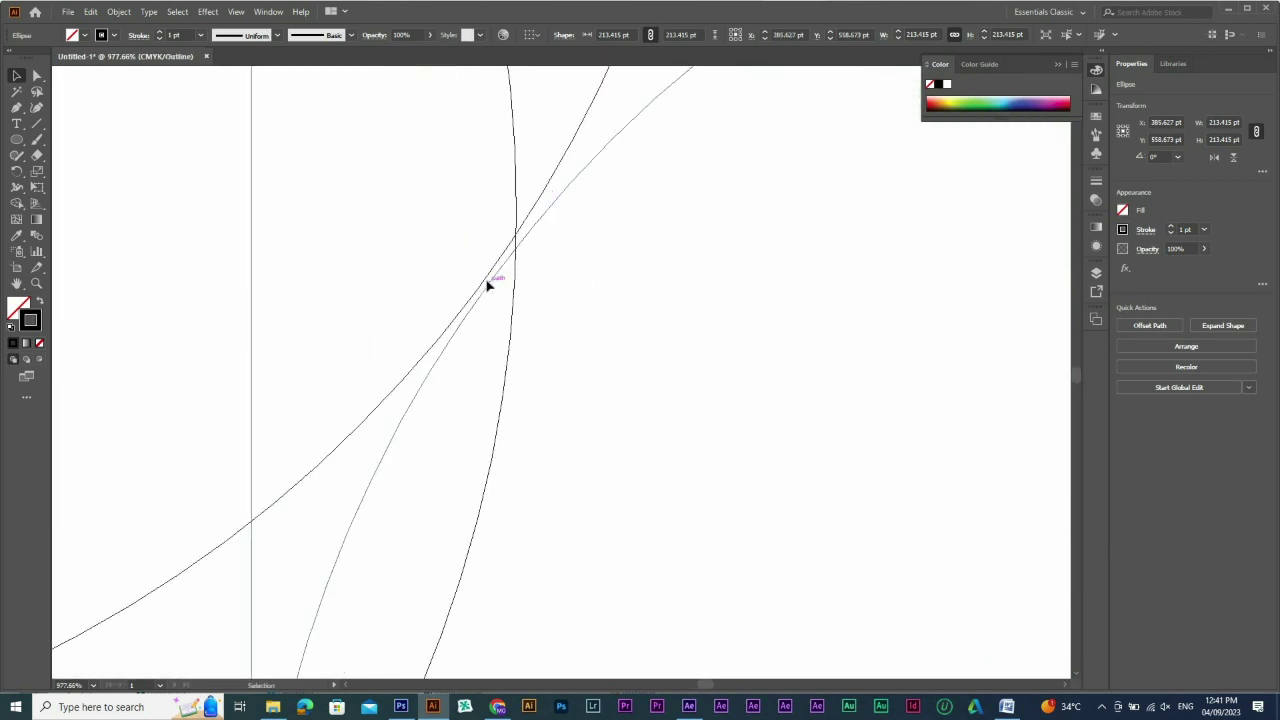
{"action": "left_click_drag", "start_coordinate": [487, 285], "coordinate": [484, 283]}
{"action": "key", "text": "ctrl+y"}
Examine how the three large circles fit the rabbit's back, chest and front leg
{"action": "key", "text": "ctrl+space"}
{"action": "left_click", "coordinate": [508, 369]}
{"action": "left_click", "coordinate": [512, 360], "text": "alt"}
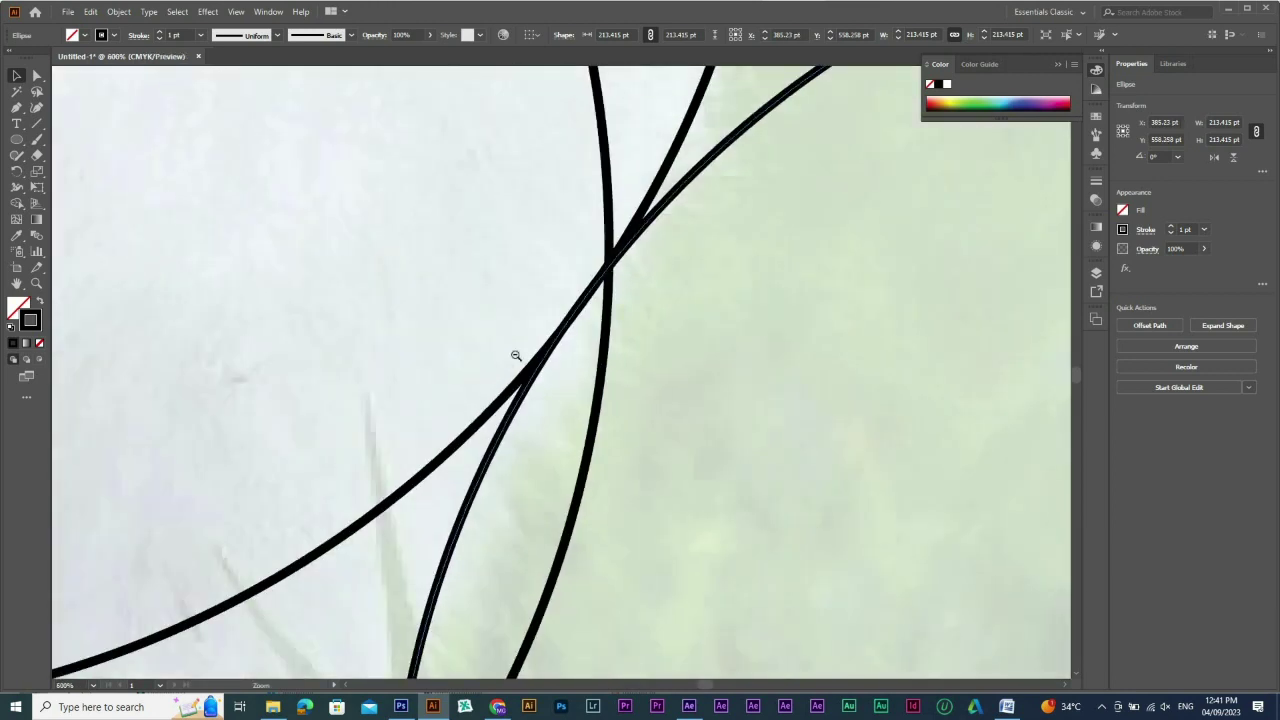
{"action": "left_click", "coordinate": [526, 338], "text": "alt"}
{"action": "left_click", "coordinate": [536, 328], "text": "alt"}
{"action": "left_click", "coordinate": [536, 328], "text": "alt"}
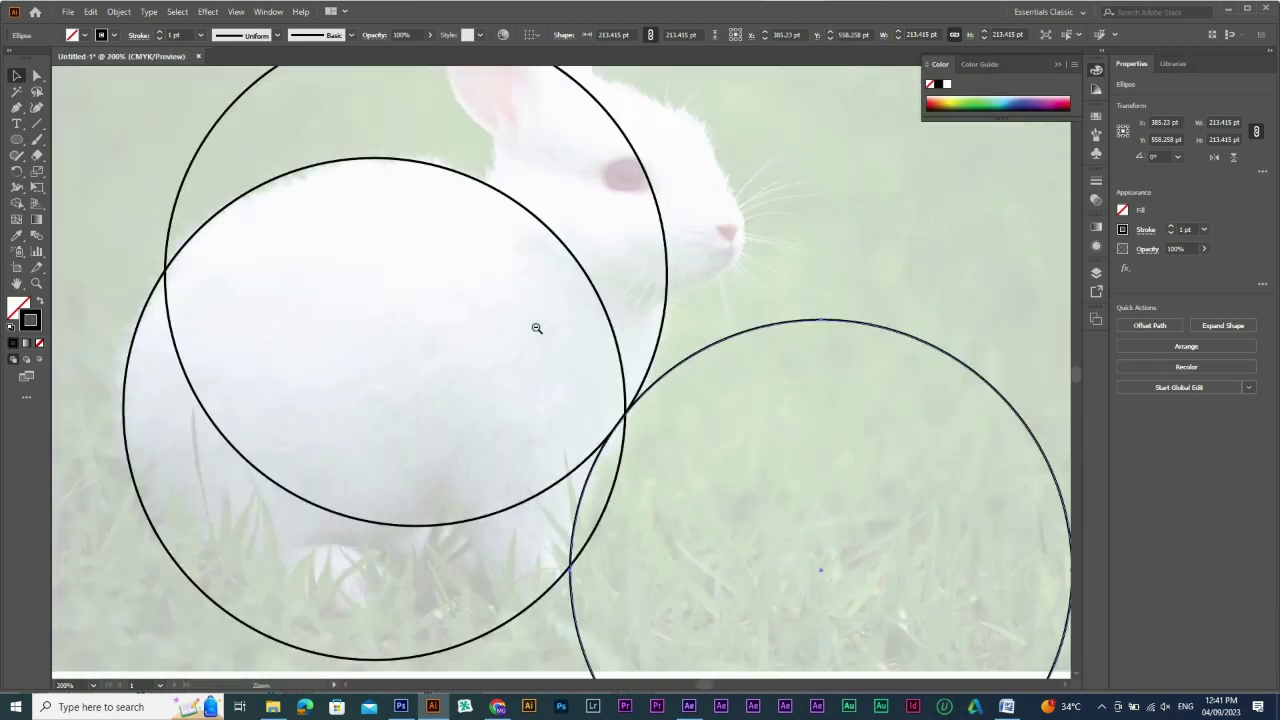
{"action": "left_click", "coordinate": [544, 321], "text": "alt"}
{"action": "left_click_drag", "start_coordinate": [342, 209], "coordinate": [862, 441]}
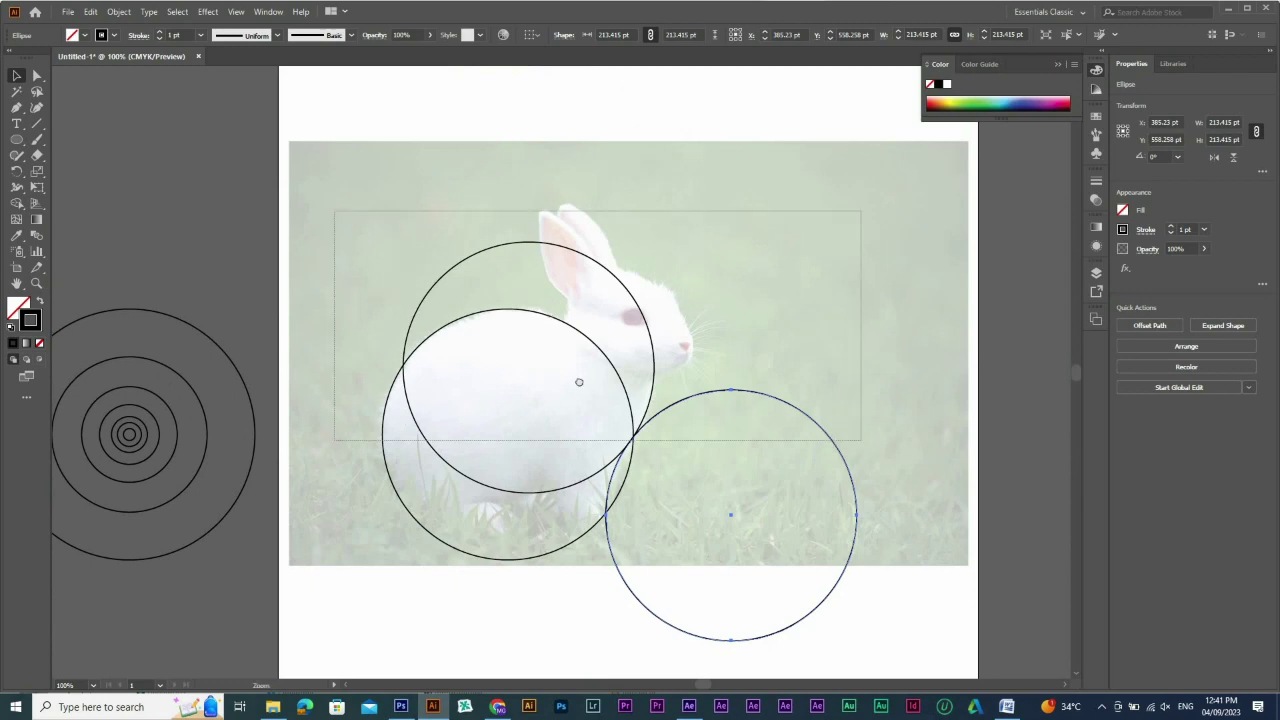
{"action": "left_click", "coordinate": [702, 360], "text": "alt"}
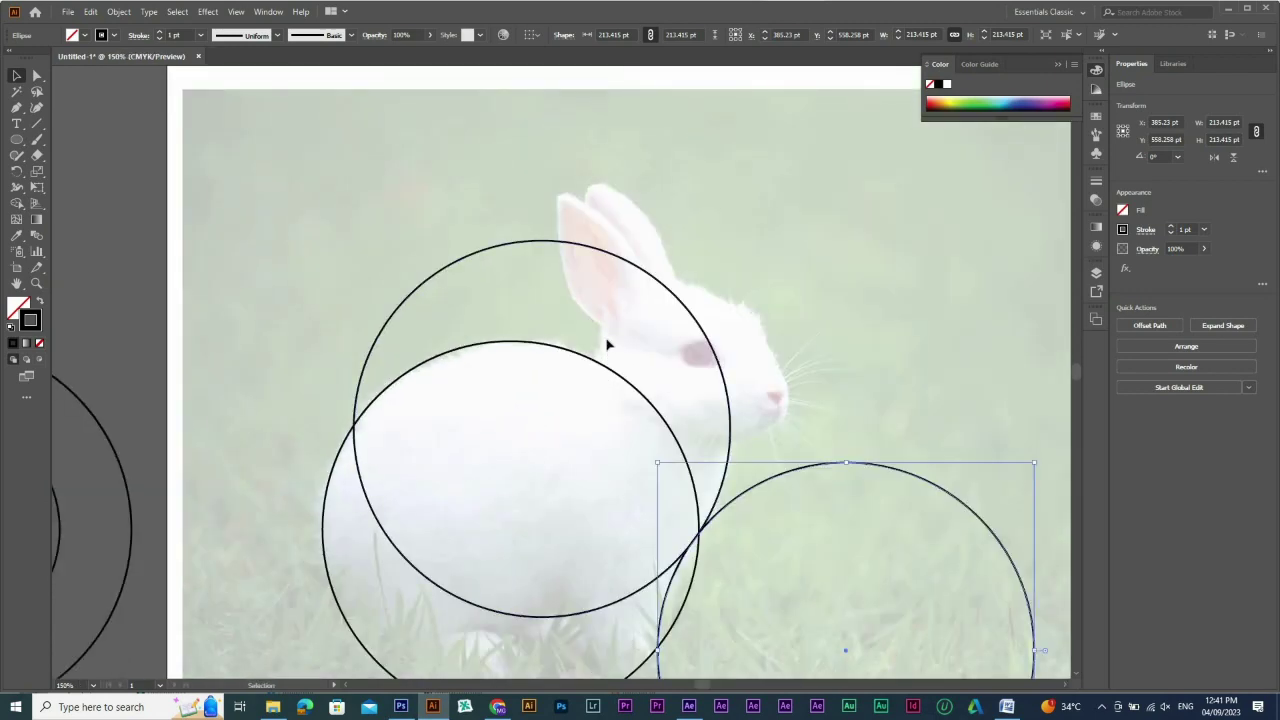
{"action": "left_click", "coordinate": [694, 419], "text": "alt"}
Duplicate the second-smallest circle of the concentric set onto the rabbit's neck, behind the base of the ear
{"action": "left_click_drag", "start_coordinate": [267, 597], "coordinate": [349, 545]}
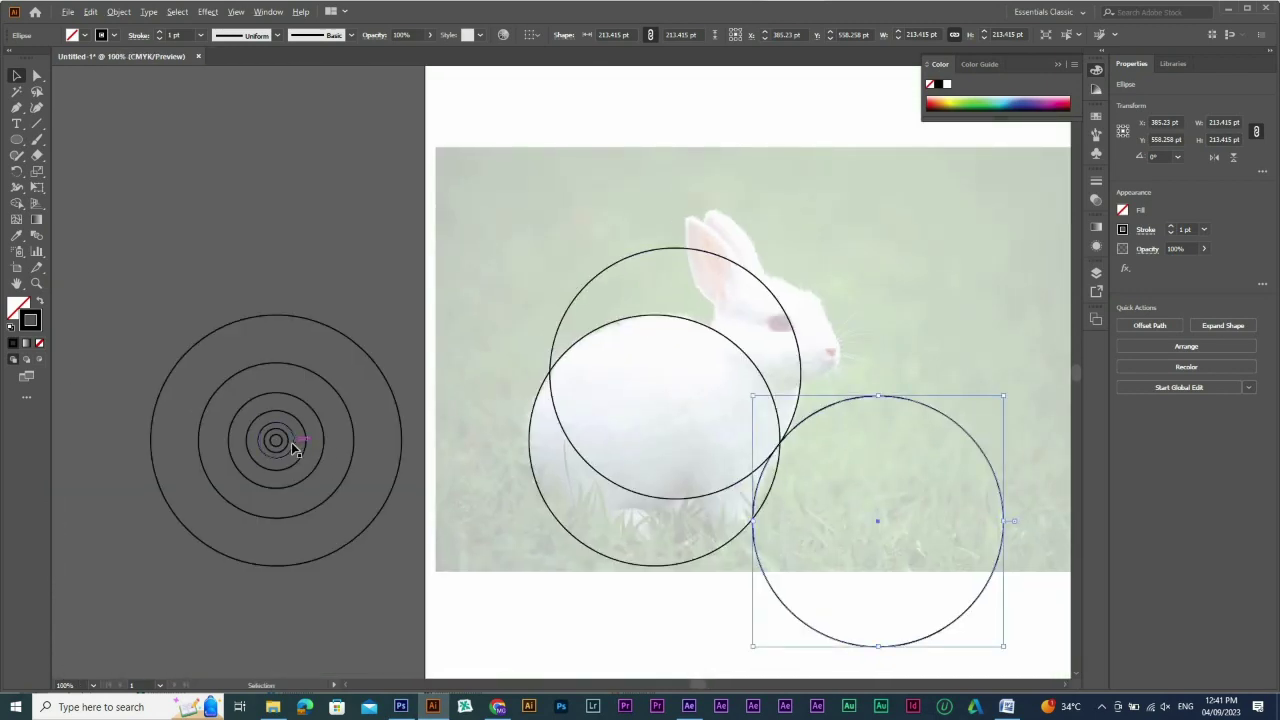
{"action": "left_click_drag", "start_coordinate": [293, 450], "coordinate": [719, 325]}
{"action": "key", "text": "ctrl+z"}
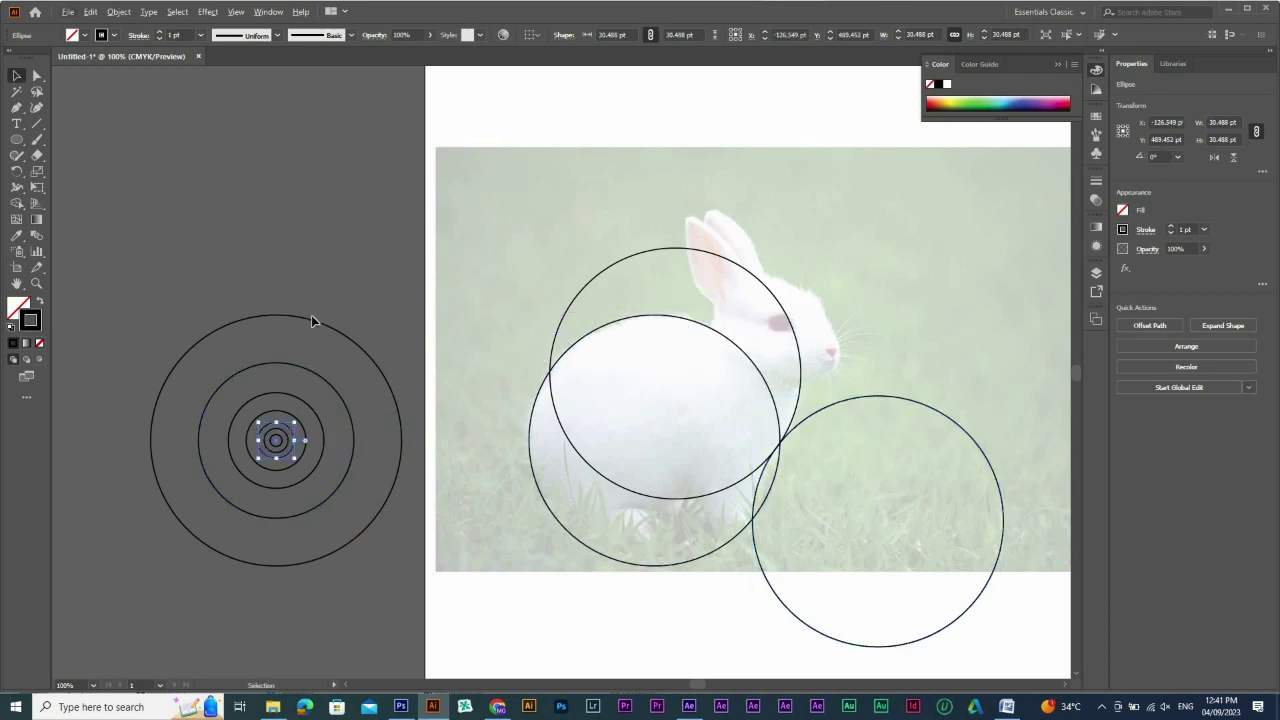
{"action": "left_click_drag", "start_coordinate": [288, 440], "coordinate": [684, 318]}
{"action": "left_click", "coordinate": [1271, 427]}
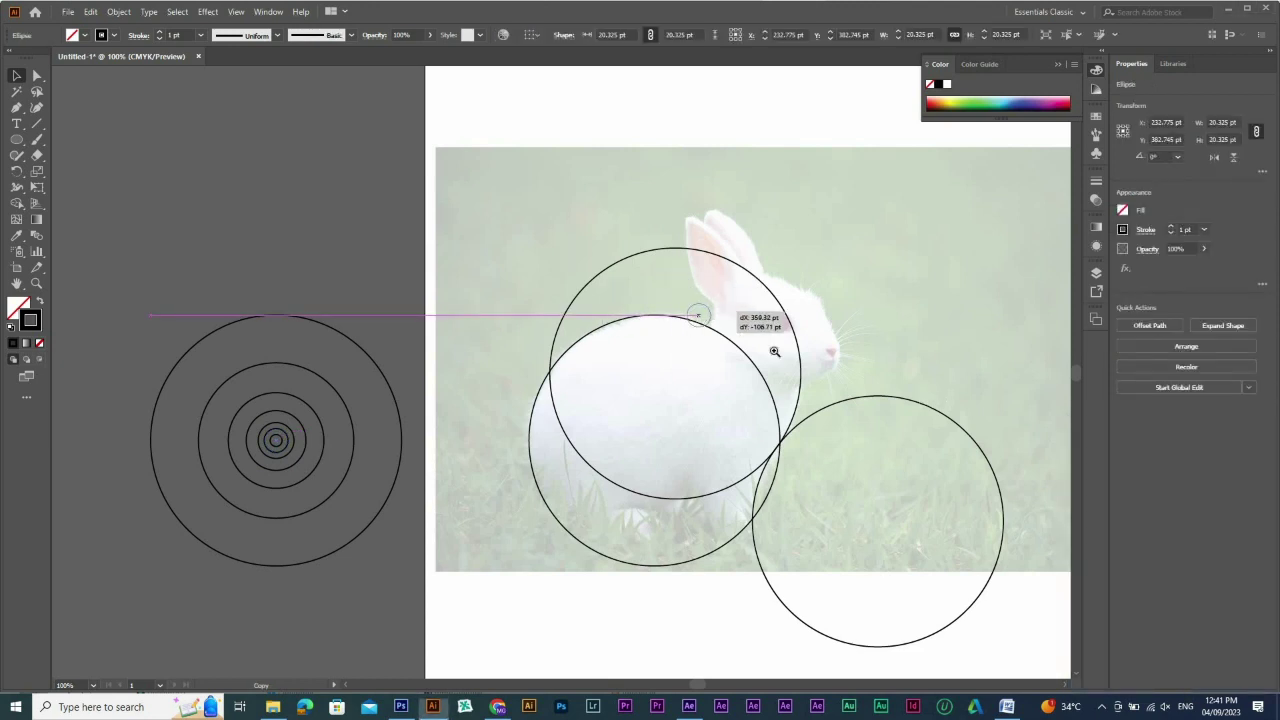
Reposition the small neck circle so it fills the gap between the rabbit's back and the base of the ear
{"action": "left_click_drag", "start_coordinate": [580, 256], "coordinate": [917, 398]}
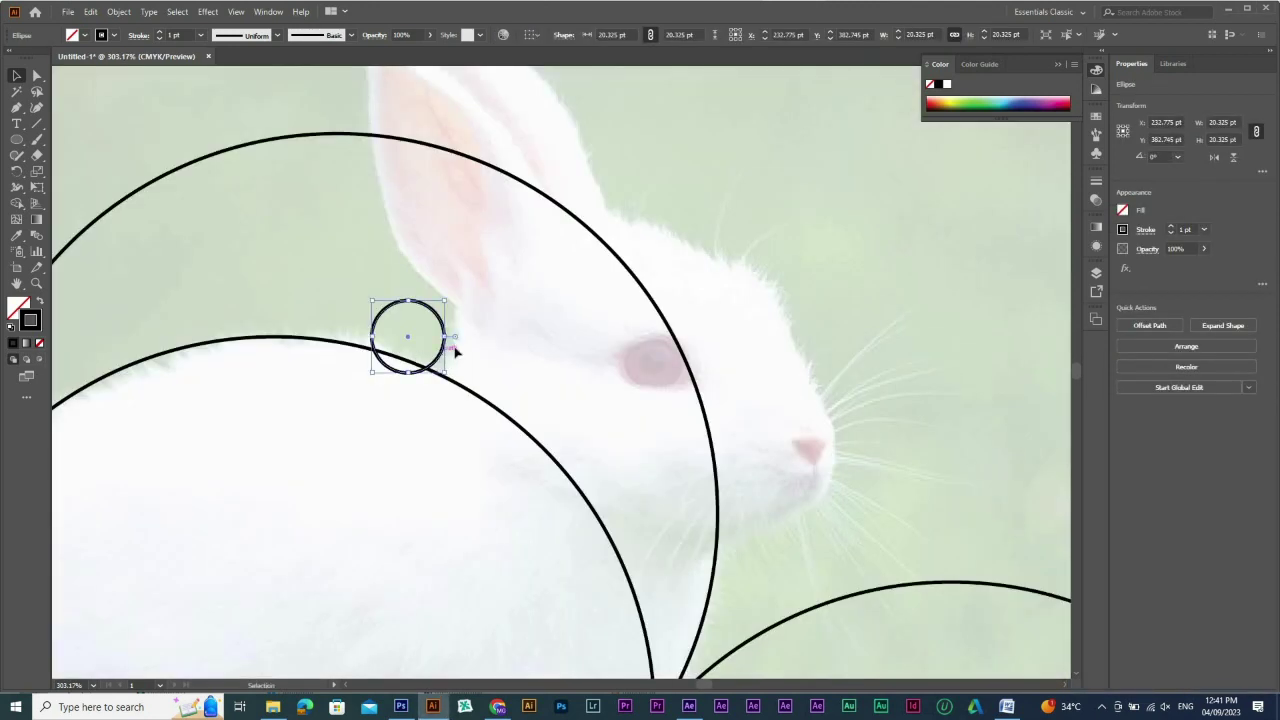
{"action": "left_click_drag", "start_coordinate": [455, 350], "coordinate": [473, 344]}
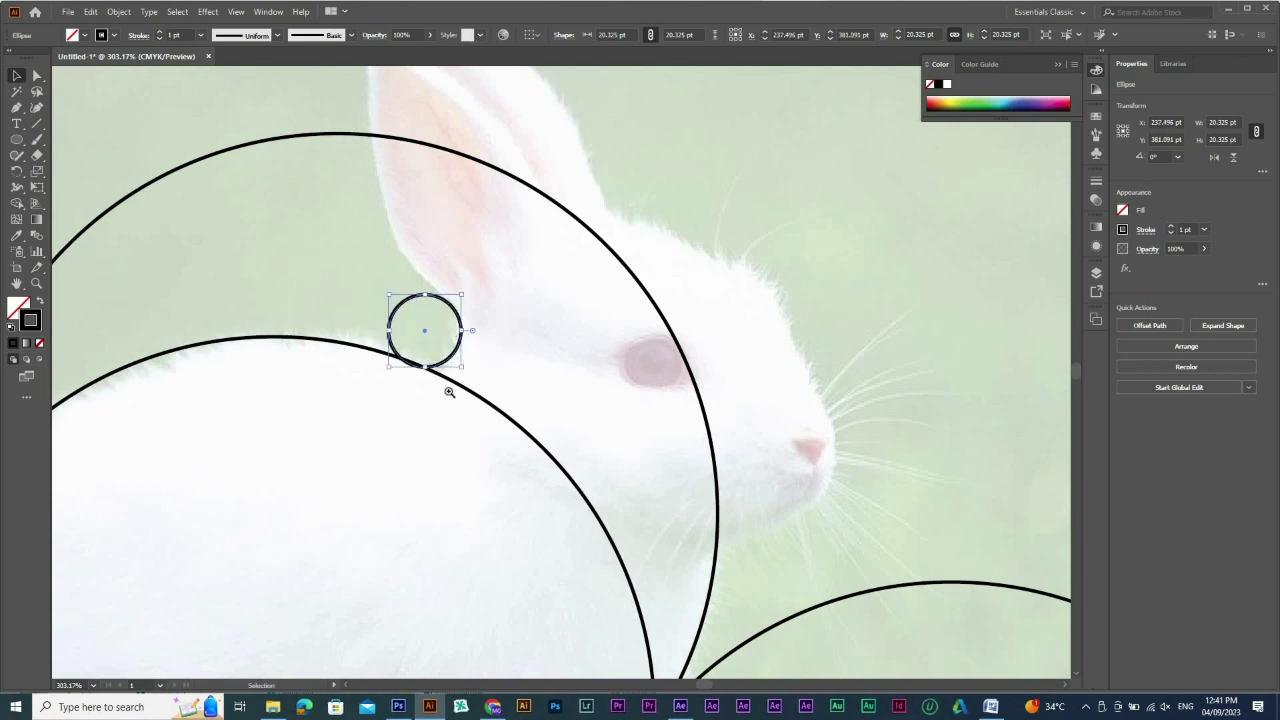
{"action": "left_click_drag", "start_coordinate": [306, 258], "coordinate": [607, 363]}
{"action": "left_click", "coordinate": [611, 411], "text": "ctrl+alt"}
{"action": "left_click", "coordinate": [611, 412], "text": "ctrl+alt"}
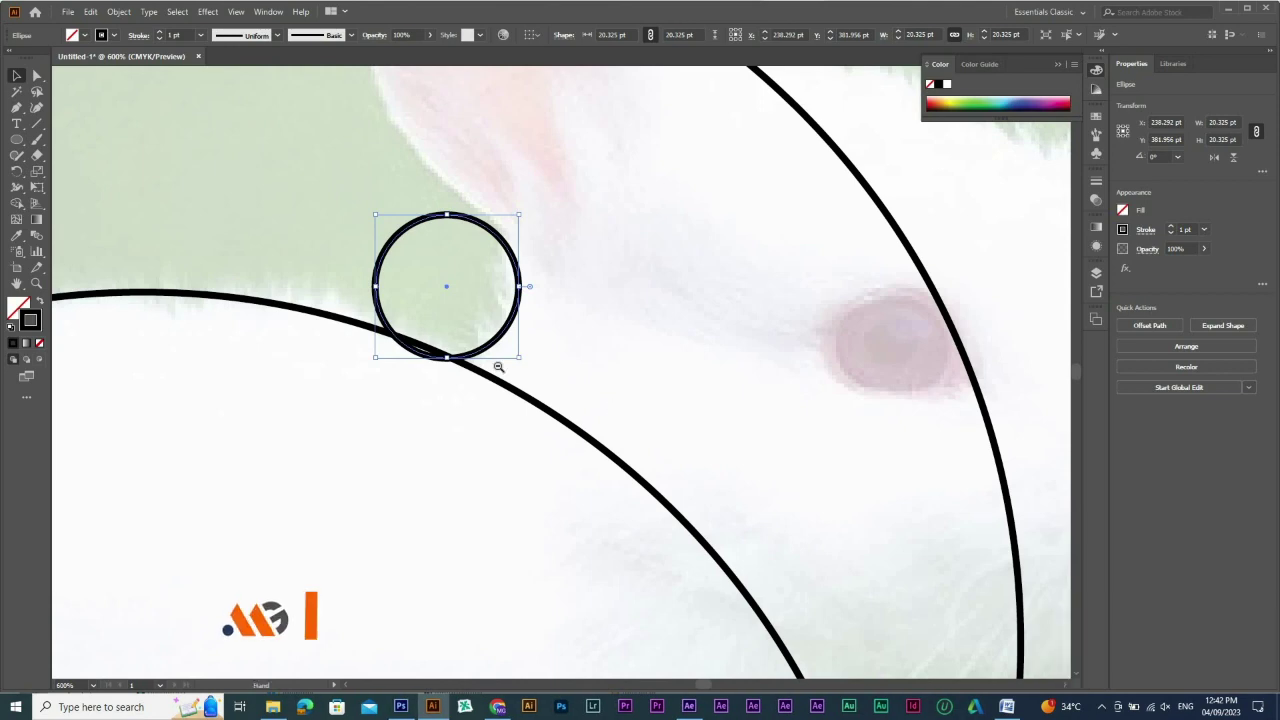
{"action": "left_click", "coordinate": [507, 374], "text": "ctrl+alt"}
{"action": "left_click", "coordinate": [507, 374], "text": "ctrl+alt"}
{"action": "left_click", "coordinate": [616, 383], "text": "ctrl+alt"}
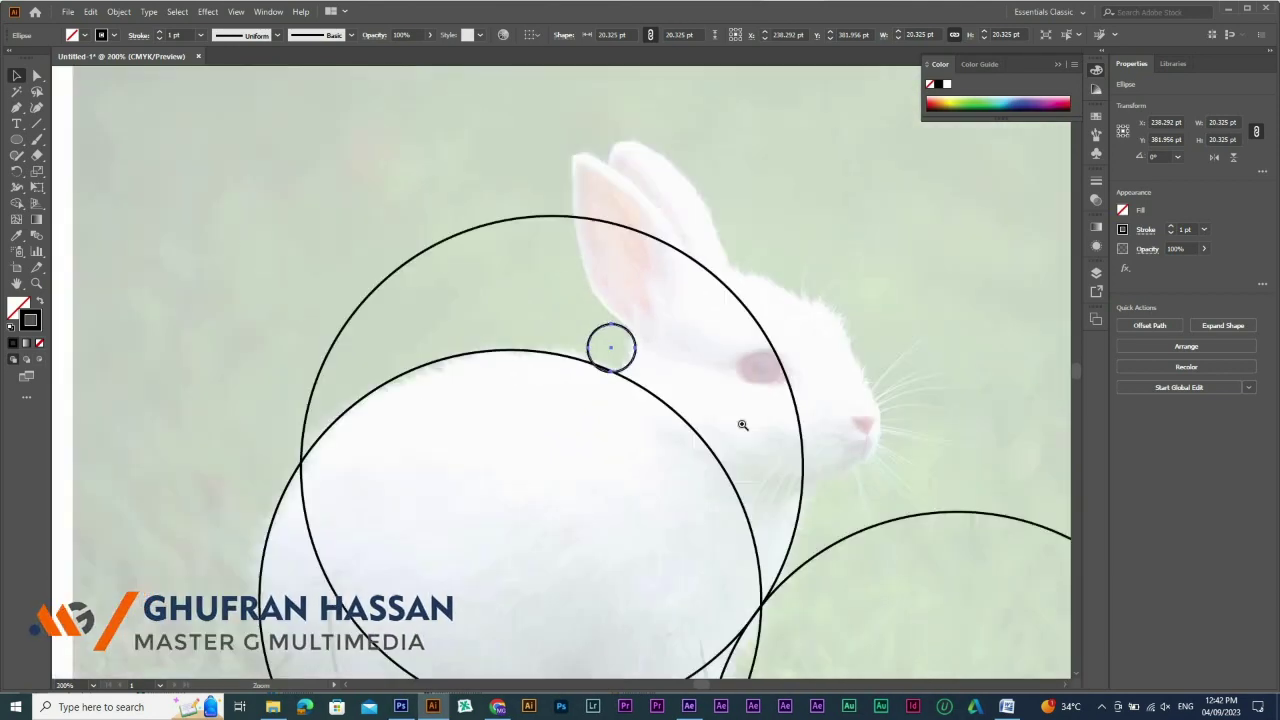
{"action": "left_click_drag", "start_coordinate": [743, 426], "coordinate": [489, 260]}
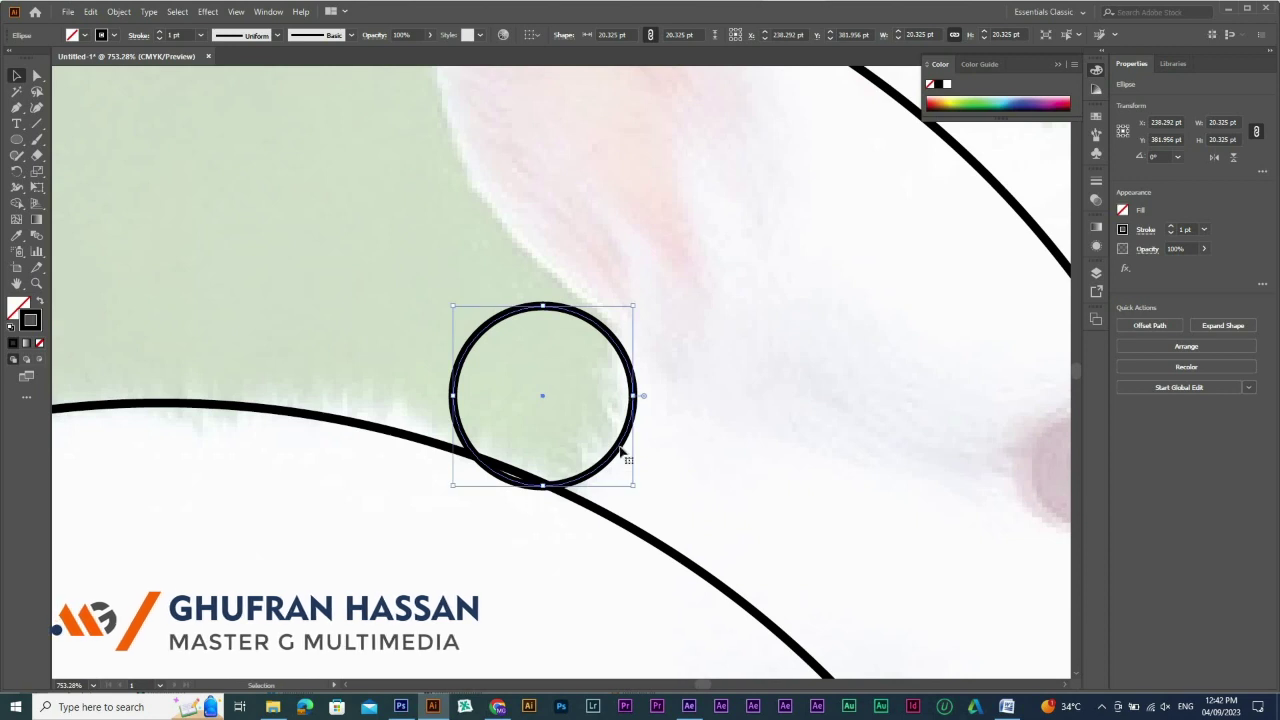
{"action": "left_click", "coordinate": [621, 427], "text": "ctrl+alt"}
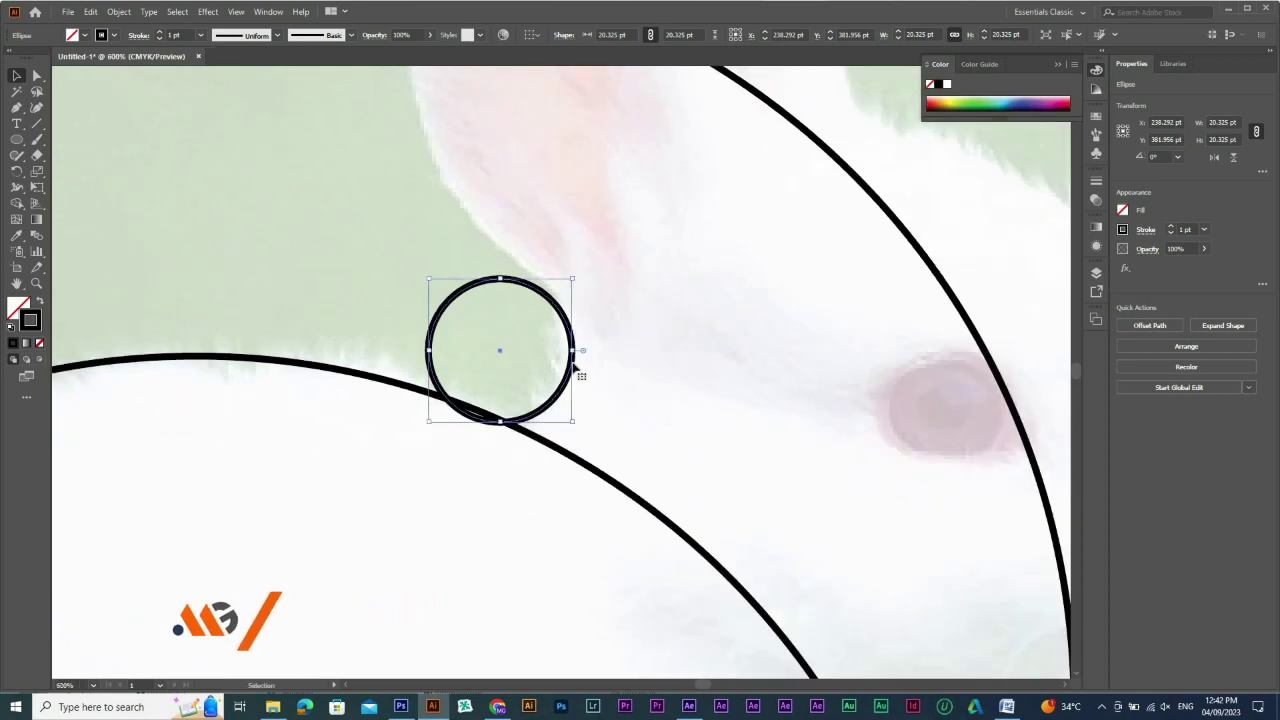
Nudge the small neck circle until it is tangent to the body circle in outline view, and return to preview view
{"action": "key", "text": "Up"}
{"action": "key", "text": "Right"}
{"action": "left_click_drag", "start_coordinate": [369, 249], "coordinate": [339, 207]}
{"action": "left_click_drag", "start_coordinate": [356, 263], "coordinate": [669, 451]}
{"action": "key", "text": "ctrl+y"}
{"action": "key", "text": "v"}
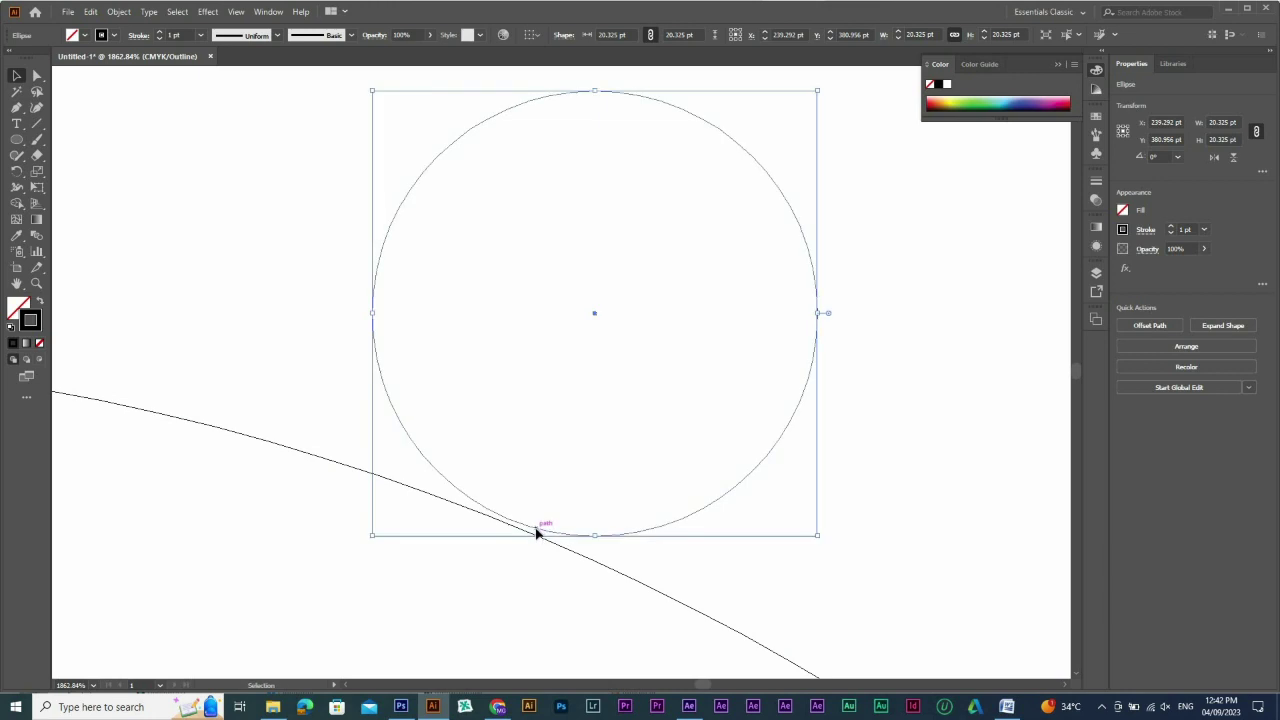
{"action": "left_click_drag", "start_coordinate": [536, 537], "coordinate": [538, 540]}
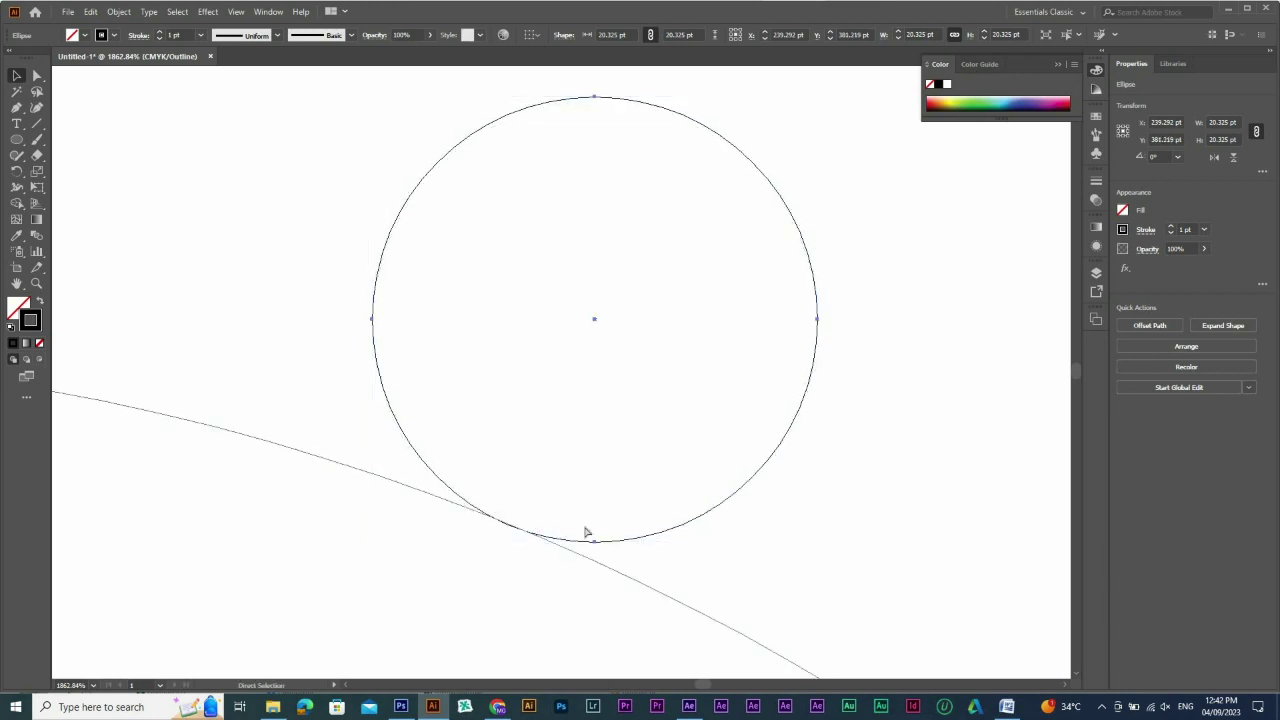
{"action": "key", "text": "ctrl+y"}
{"action": "left_click", "coordinate": [723, 457], "text": "ctrl"}
Duplicate the third-largest circle of the concentric set onto the rabbit's face, fitting it around the muzzle and chin
{"action": "left_click", "coordinate": [739, 354], "text": "ctrl+alt"}
{"action": "left_click", "coordinate": [739, 354], "text": "ctrl+alt"}
{"action": "left_click", "coordinate": [739, 354], "text": "ctrl+alt"}
{"action": "left_click", "coordinate": [739, 354], "text": "ctrl+alt"}
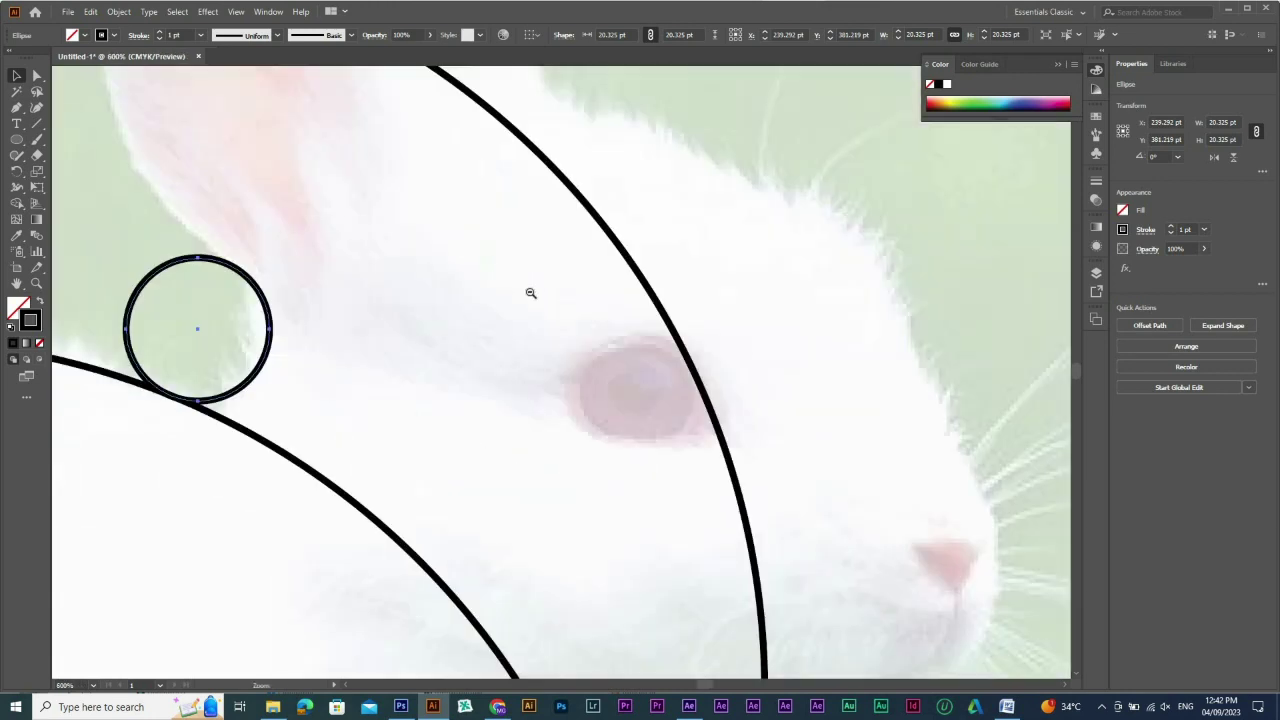
{"action": "left_click", "coordinate": [531, 293], "text": "ctrl+alt"}
{"action": "left_click", "coordinate": [508, 363], "text": "ctrl+alt"}
{"action": "left_click", "coordinate": [523, 409], "text": "ctrl+alt"}
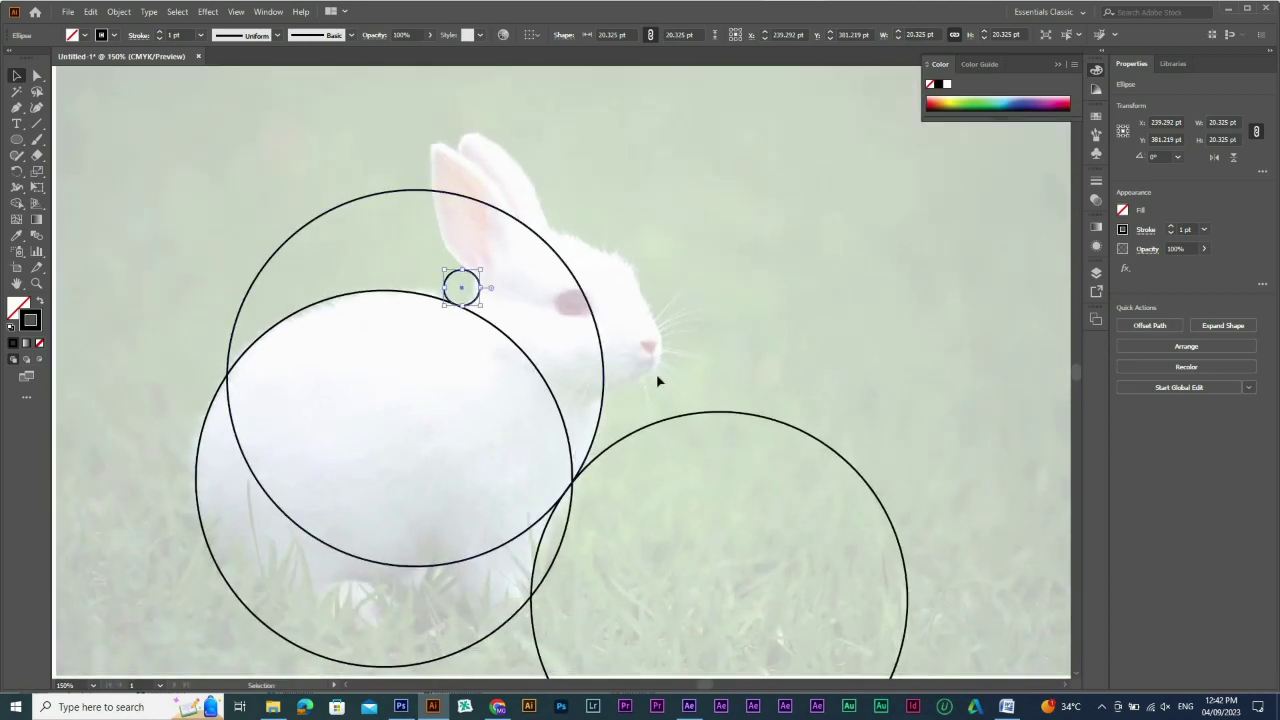
{"action": "left_click_drag", "start_coordinate": [565, 468], "coordinate": [730, 418]}
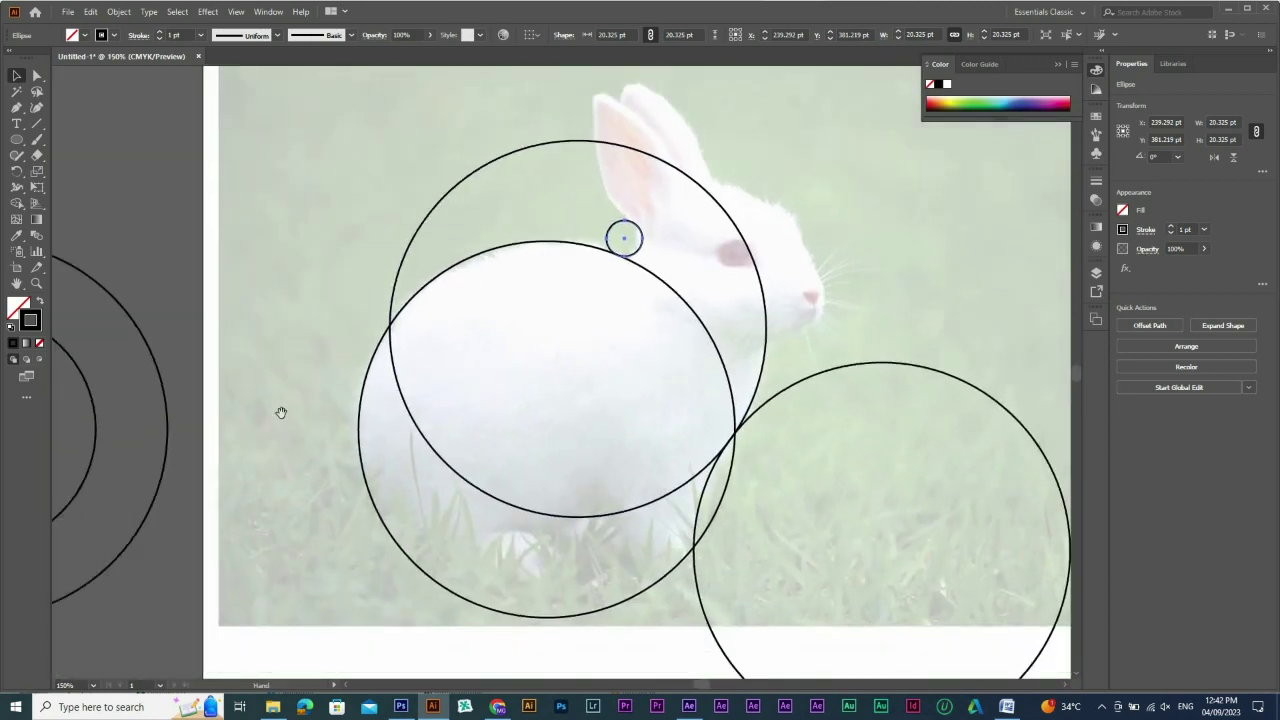
{"action": "left_click_drag", "start_coordinate": [281, 413], "coordinate": [388, 441]}
{"action": "left_click_drag", "start_coordinate": [160, 466], "coordinate": [944, 334]}
{"action": "left_click_drag", "start_coordinate": [1051, 426], "coordinate": [795, 298]}
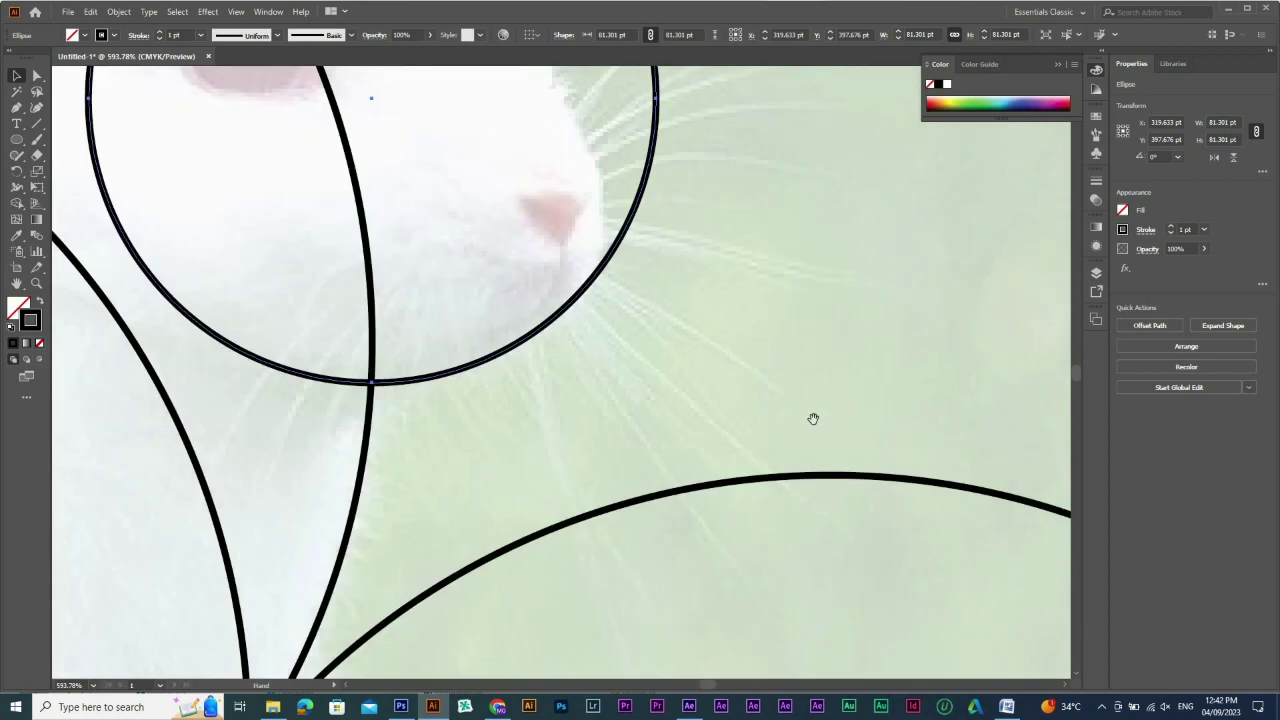
Duplicate the second-largest circle of the concentric set over the rabbit's ears
{"action": "left_click", "coordinate": [617, 277], "text": "ctrl+alt"}
{"action": "left_click", "coordinate": [617, 277], "text": "ctrl+alt"}
{"action": "left_click", "coordinate": [617, 277], "text": "ctrl+alt"}
{"action": "left_click", "coordinate": [617, 277], "text": "ctrl+alt"}
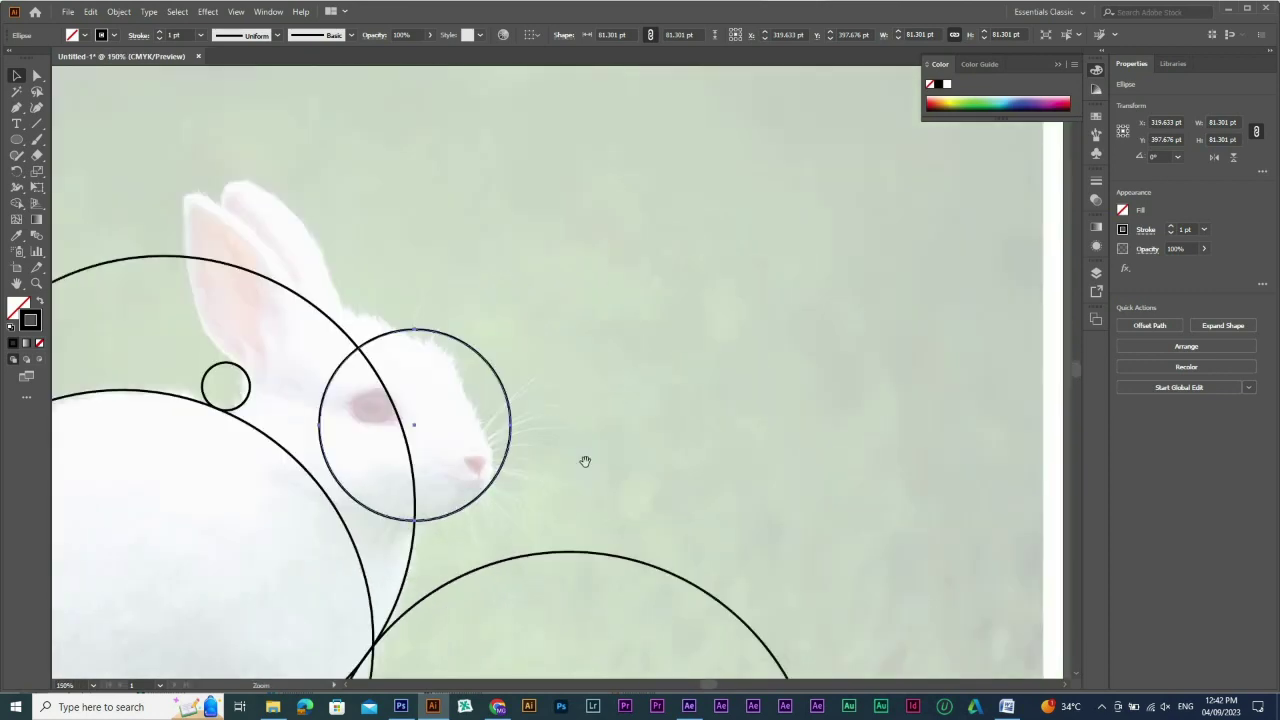
{"action": "left_click_drag", "start_coordinate": [586, 460], "coordinate": [617, 452]}
{"action": "left_click_drag", "start_coordinate": [552, 506], "coordinate": [592, 502]}
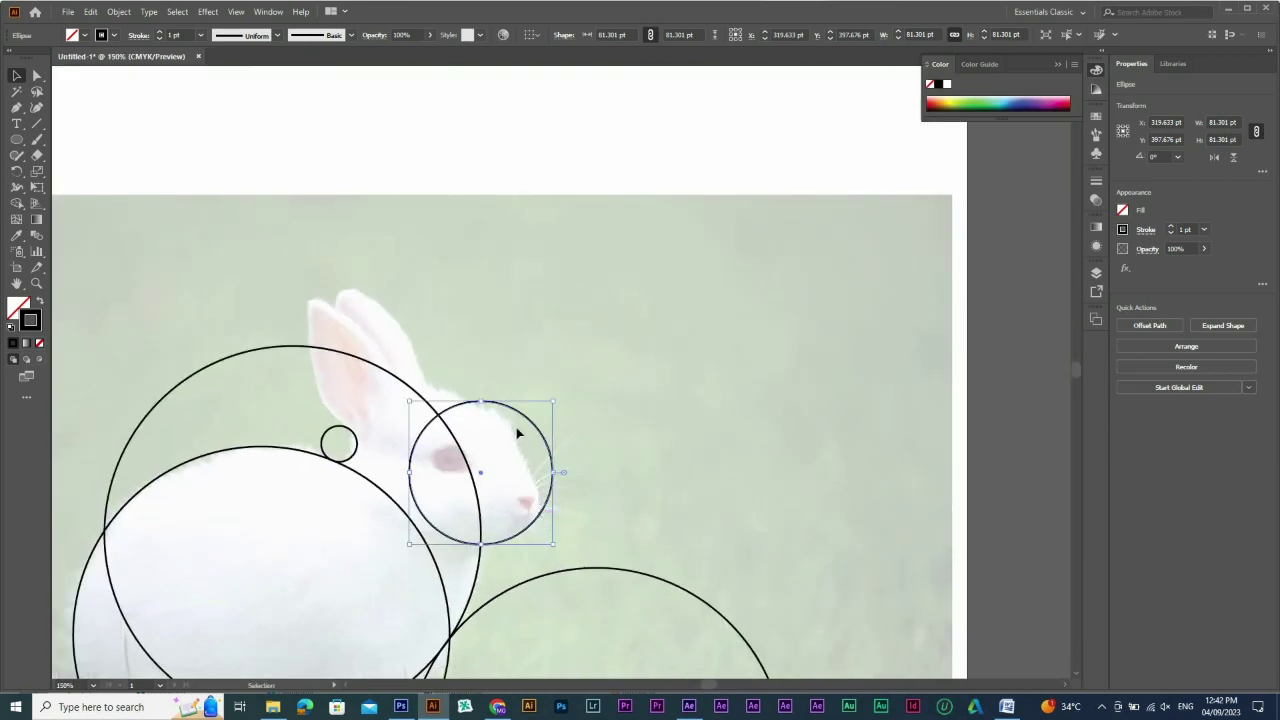
{"action": "left_click_drag", "start_coordinate": [354, 385], "coordinate": [611, 429]}
{"action": "left_click_drag", "start_coordinate": [434, 455], "coordinate": [665, 416]}
{"action": "left_click_drag", "start_coordinate": [292, 557], "coordinate": [979, 292]}
{"action": "left_click_drag", "start_coordinate": [580, 232], "coordinate": [828, 526]}
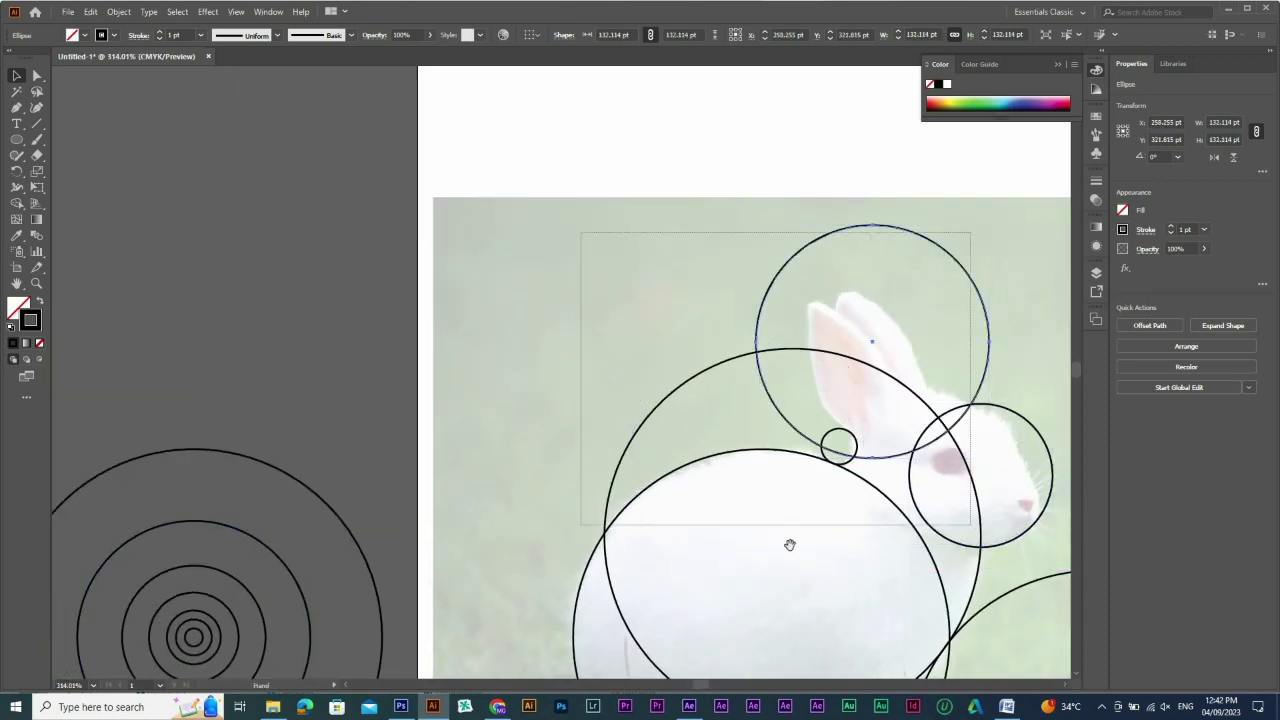
{"action": "left_click_drag", "start_coordinate": [629, 503], "coordinate": [737, 508]}
{"action": "key", "text": "ctrl+z"}
Set the ear circle aside and try copies of the largest and third-largest circles over the ears
{"action": "left_click", "coordinate": [649, 457], "text": "ctrl+alt"}
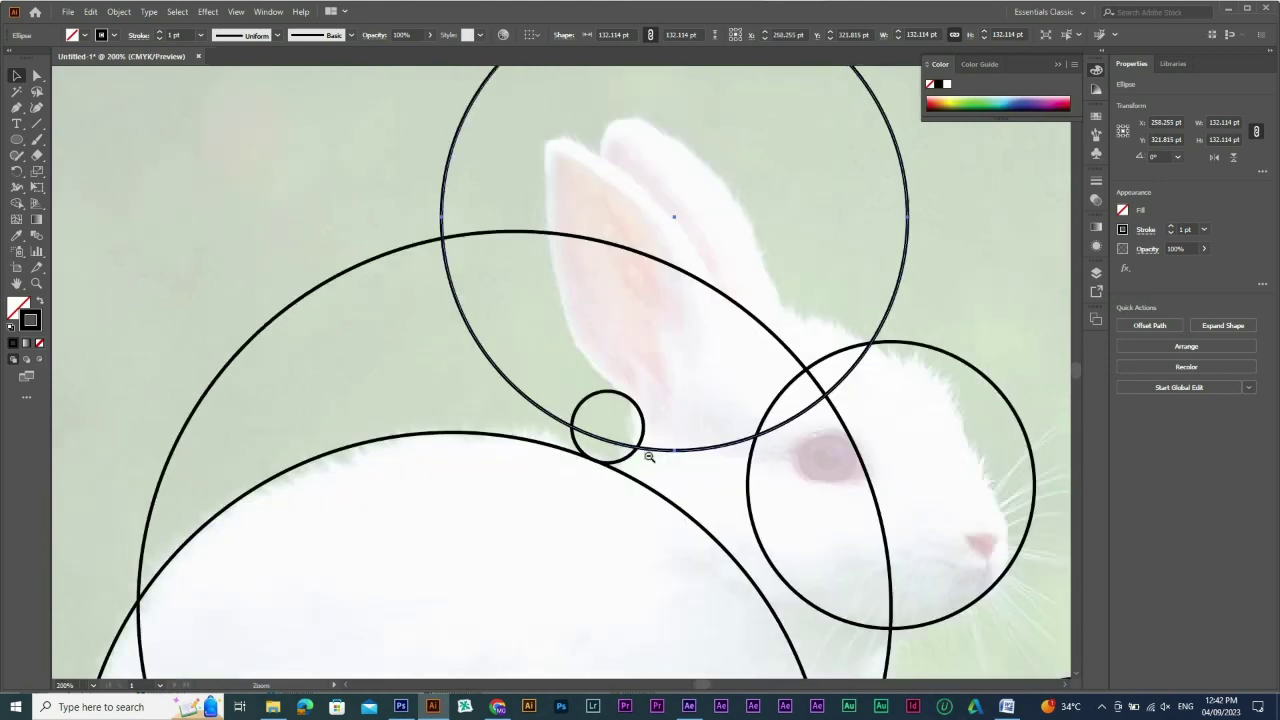
{"action": "left_click", "coordinate": [649, 457], "text": "ctrl+alt"}
{"action": "key", "text": "ctrl+1"}
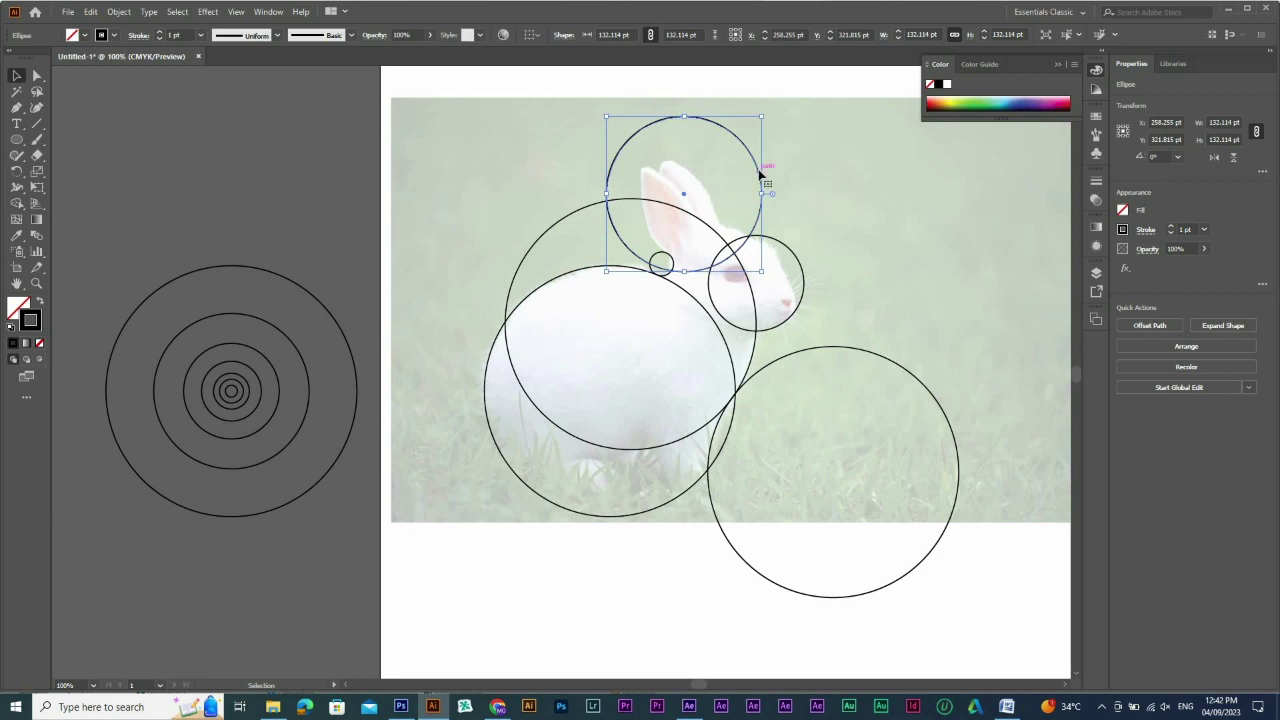
{"action": "left_click_drag", "start_coordinate": [759, 175], "coordinate": [463, 144]}
{"action": "left_click_drag", "start_coordinate": [545, 418], "coordinate": [668, 264]}
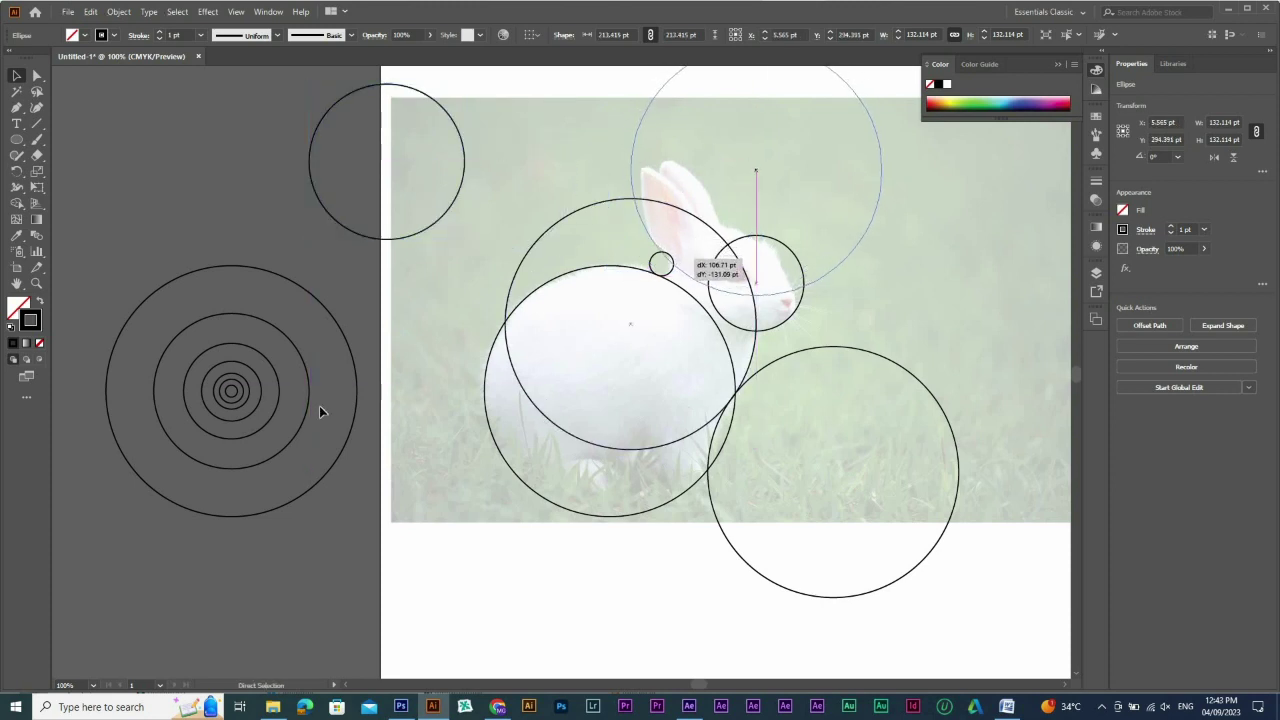
{"action": "key", "text": "ctrl+z"}
{"action": "left_click_drag", "start_coordinate": [286, 388], "coordinate": [735, 197]}
{"action": "key", "text": "ctrl+z"}
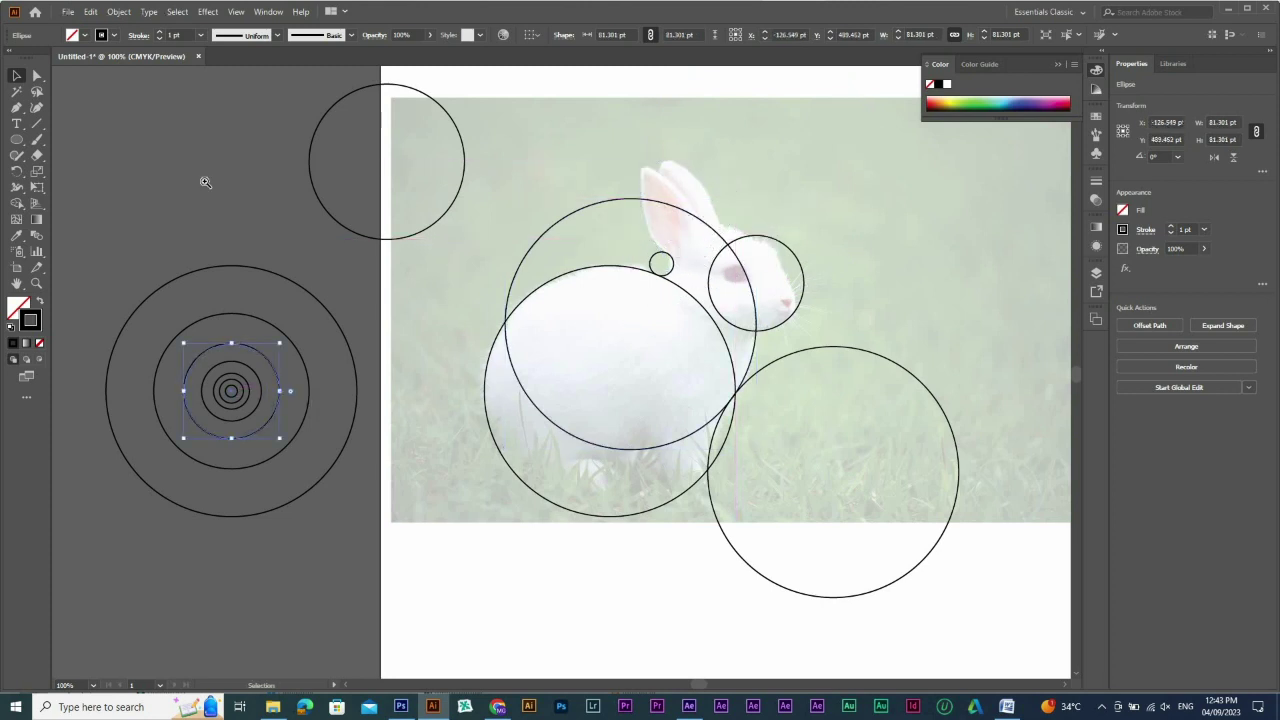
Move the second-largest circle's copy onto the ears, fitting it along the near ear's back edge and against the small neck circle
{"action": "left_click_drag", "start_coordinate": [202, 174], "coordinate": [866, 292]}
{"action": "left_click_drag", "start_coordinate": [427, 362], "coordinate": [734, 387]}
{"action": "left_click_drag", "start_coordinate": [834, 449], "coordinate": [471, 303]}
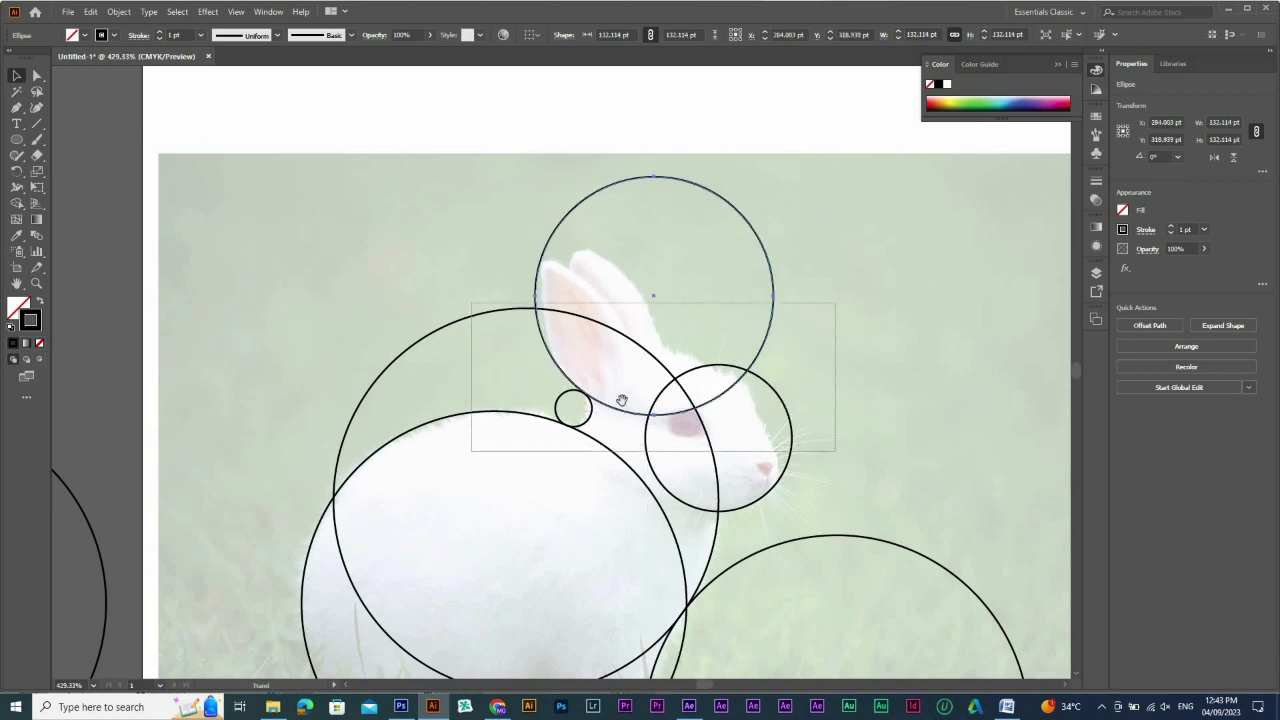
{"action": "mouse_move", "coordinate": [385, 431]}
{"action": "left_mouse_down"}
{"action": "mouse_move", "coordinate": [402, 434]}
{"action": "mouse_move", "coordinate": [404, 452]}
{"action": "mouse_move", "coordinate": [394, 448]}
{"action": "left_mouse_up"}
{"action": "left_click_drag", "start_coordinate": [270, 123], "coordinate": [277, 222]}
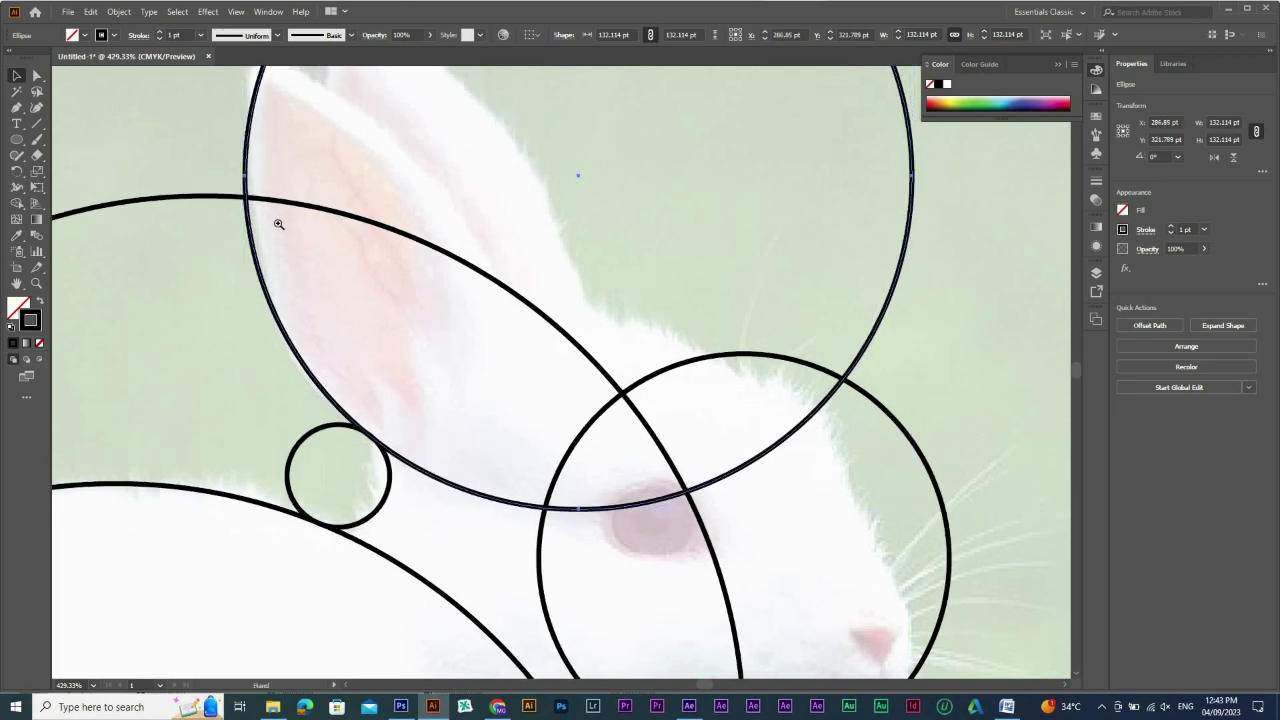
Duplicate the ear circle onto the near ear's front edge, adjust it, and add a second copy slightly inward
{"action": "scroll", "coordinate": [277, 222], "scroll_direction": "down", "scroll_amount": 1}
{"action": "left_click_drag", "start_coordinate": [270, 176], "coordinate": [514, 280]}
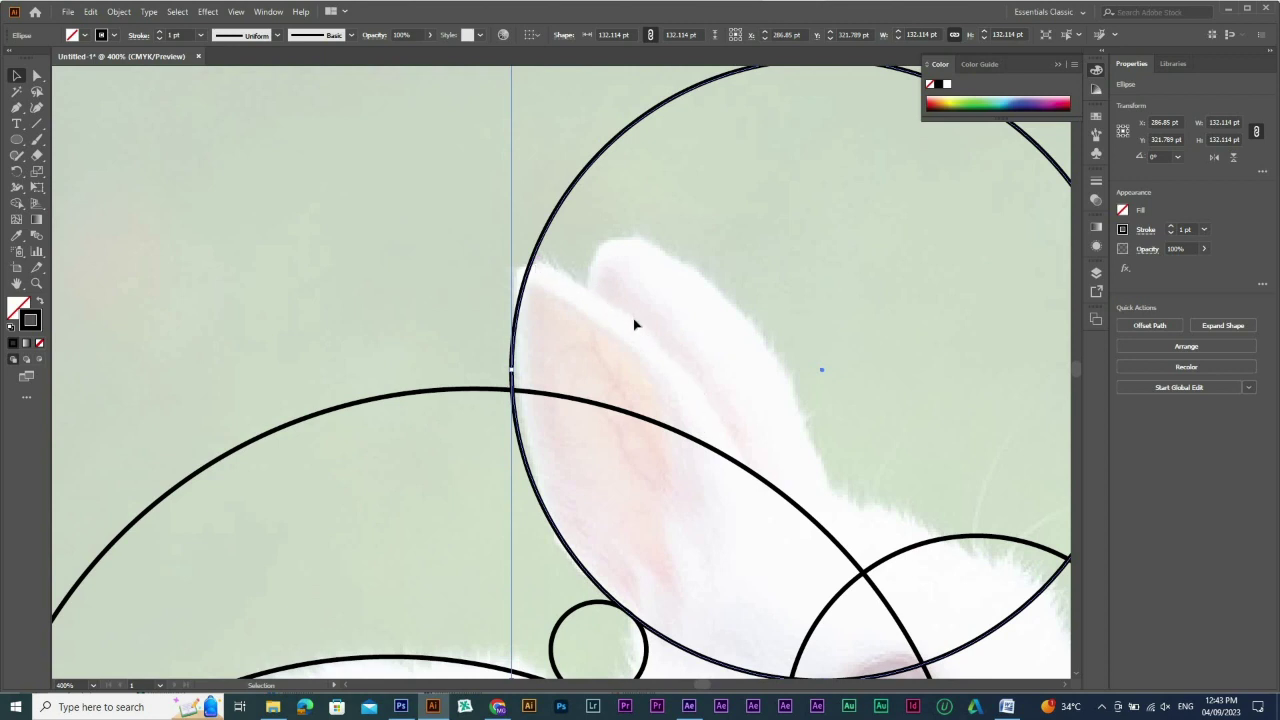
{"action": "left_click_drag", "start_coordinate": [316, 309], "coordinate": [602, 337]}
{"action": "scroll", "coordinate": [600, 300], "scroll_direction": "down", "scroll_amount": 1}
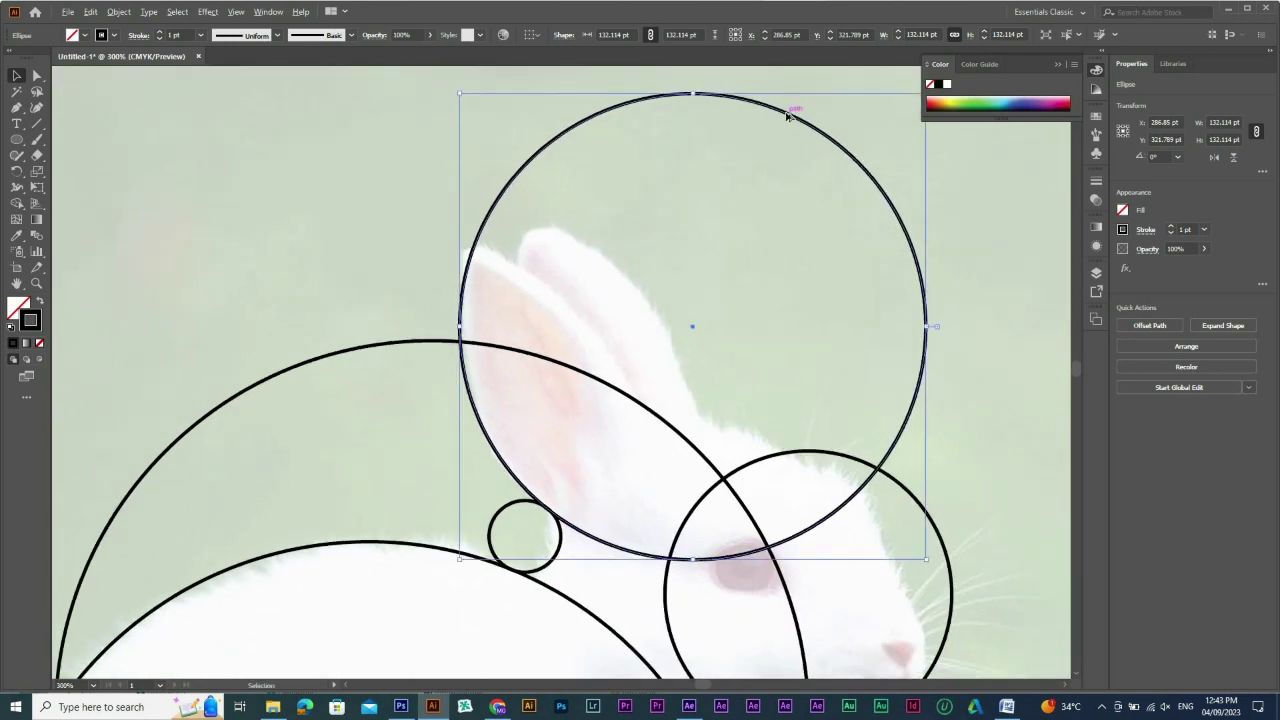
{"action": "left_click_drag", "start_coordinate": [791, 114], "coordinate": [502, 251]}
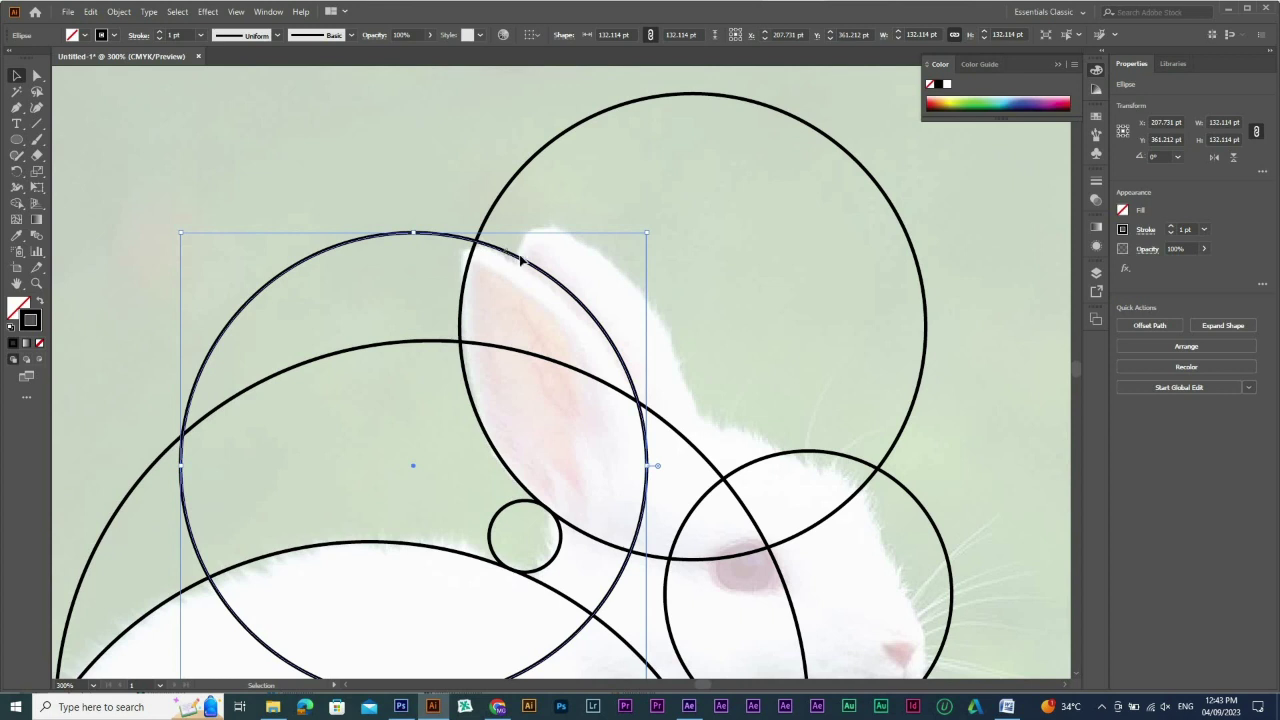
{"action": "left_click", "coordinate": [520, 258]}
{"action": "left_click_drag", "start_coordinate": [517, 260], "coordinate": [484, 260]}
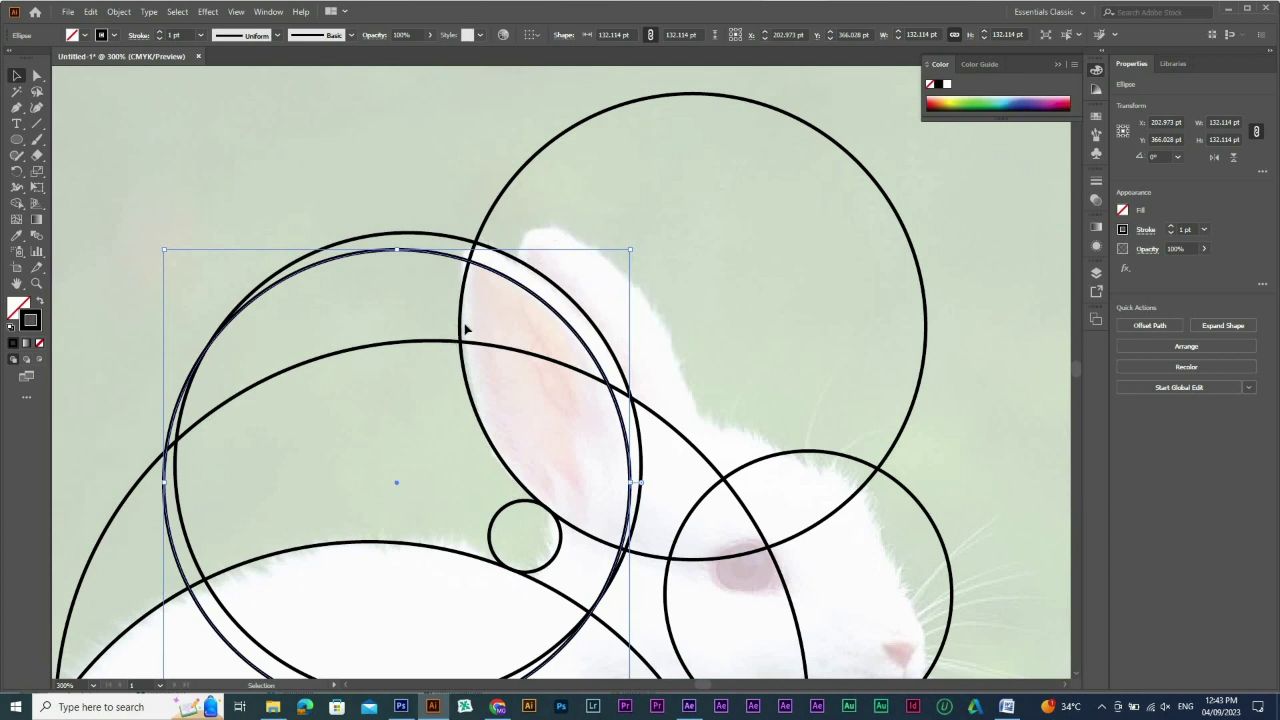
Duplicate the near ear's back-edge circle forward to follow the back edge of the far ear
{"action": "left_click_drag", "start_coordinate": [466, 300], "coordinate": [518, 276]}
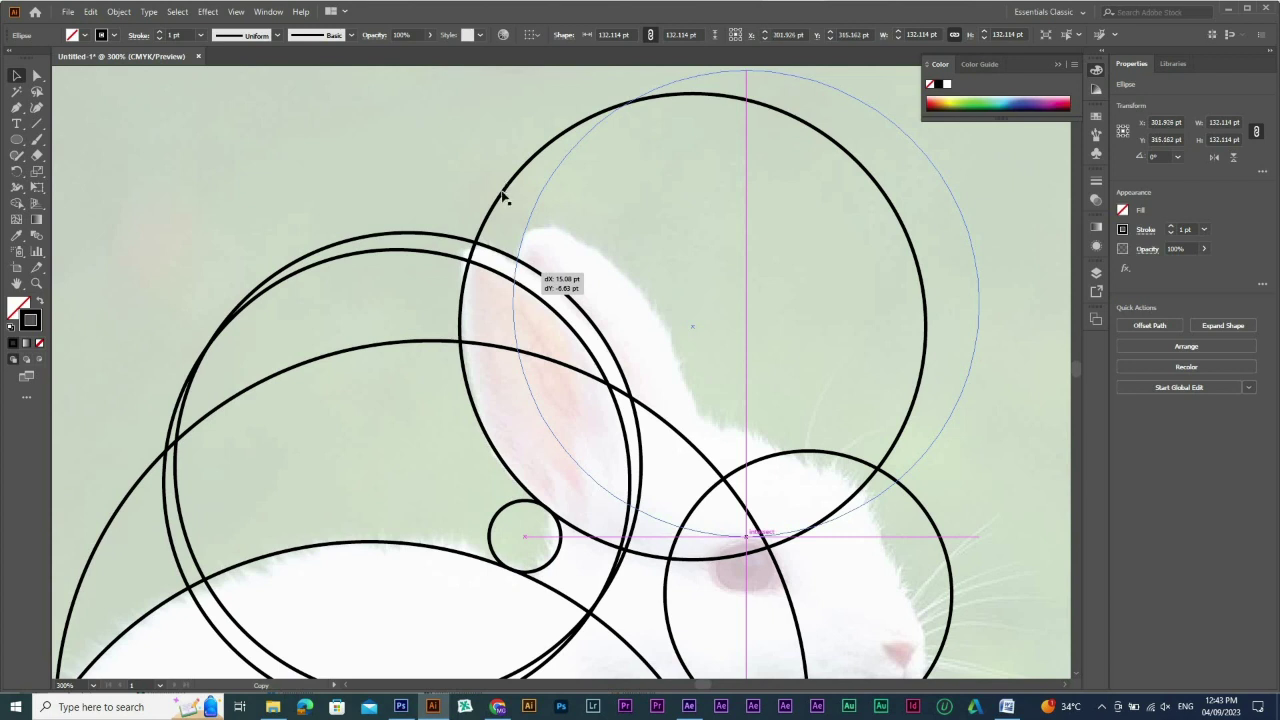
{"action": "left_click_drag", "start_coordinate": [478, 268], "coordinate": [491, 277]}
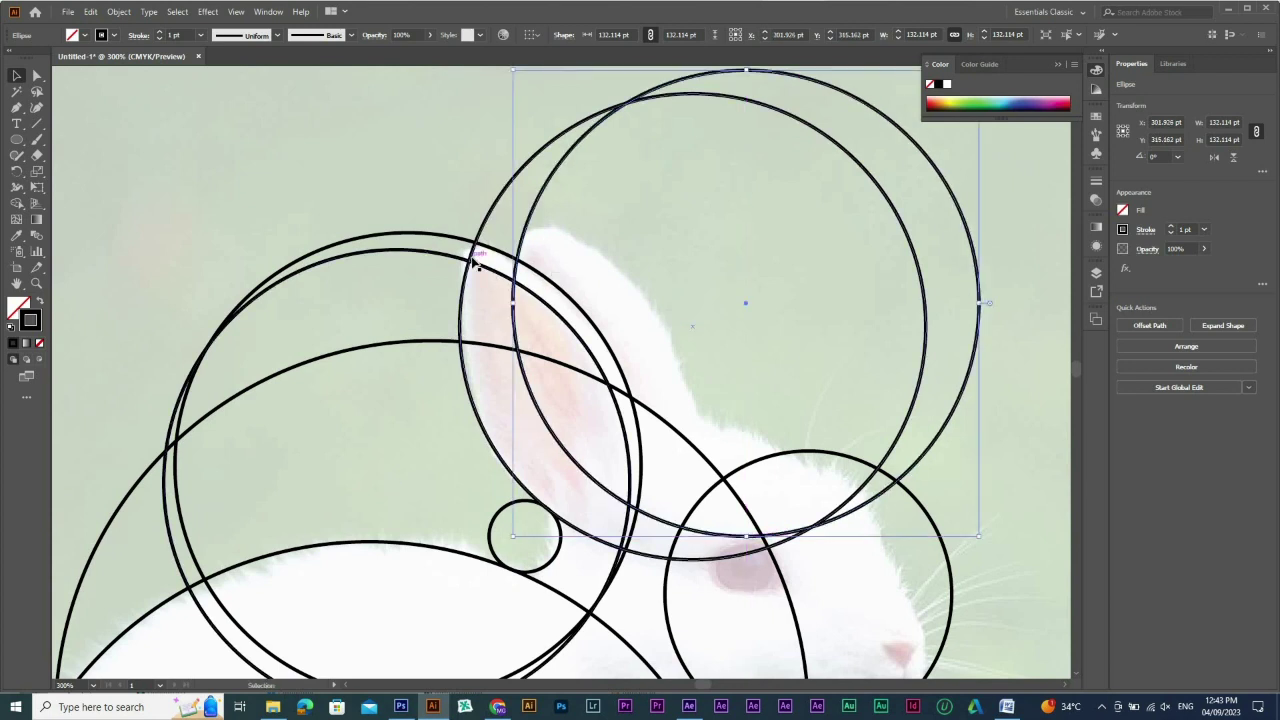
{"action": "left_click_drag", "start_coordinate": [263, 125], "coordinate": [730, 343]}
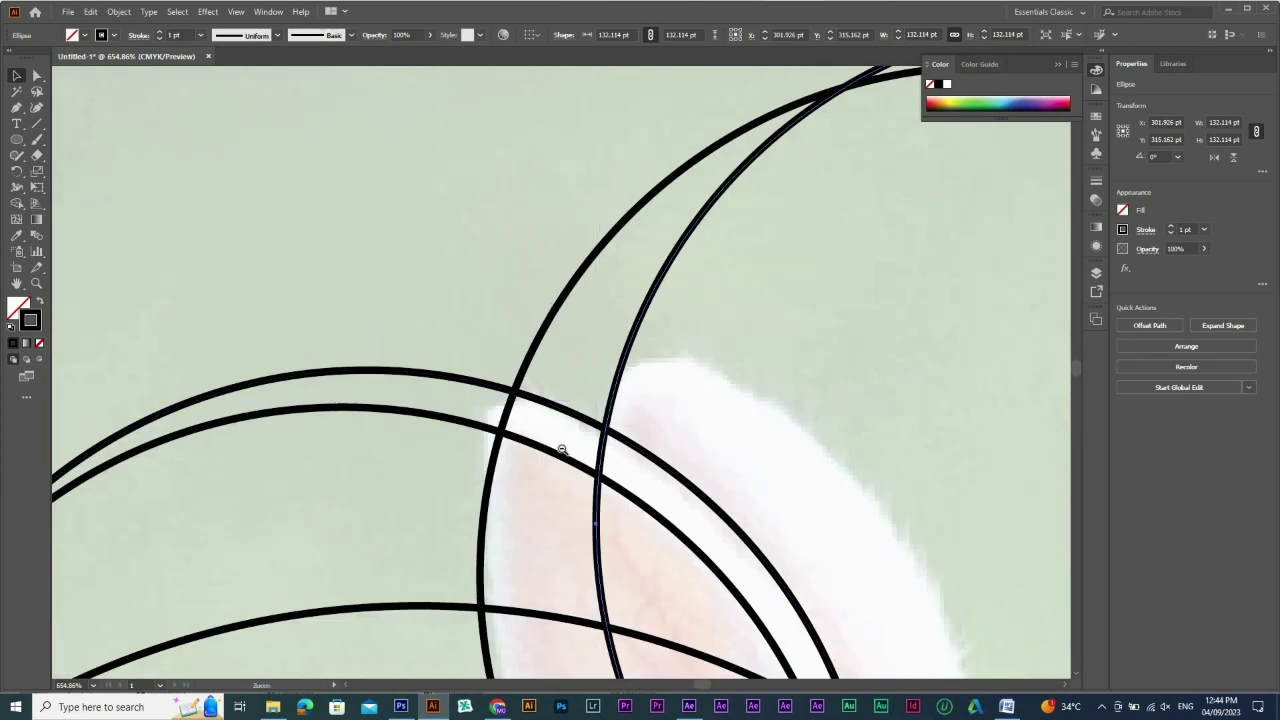
{"action": "left_click", "coordinate": [662, 378], "text": "ctrl+alt"}
{"action": "left_click", "coordinate": [675, 374], "text": "ctrl+alt"}
{"action": "left_click", "coordinate": [657, 303], "text": "ctrl+alt"}
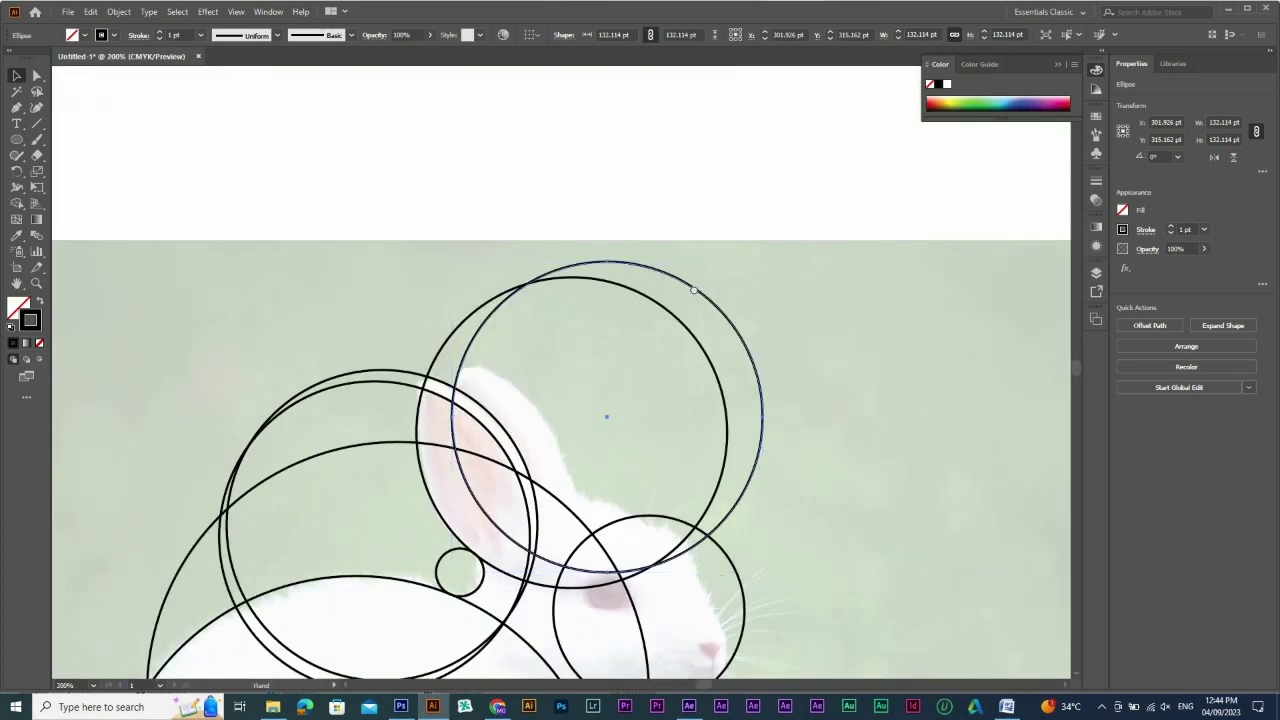
Duplicate the near ear's front-edge circle onto the front edge of the far ear and check its fit at the tip
{"action": "left_click_drag", "start_coordinate": [655, 348], "coordinate": [735, 271]}
{"action": "left_click_drag", "start_coordinate": [598, 368], "coordinate": [628, 354]}
{"action": "left_click_drag", "start_coordinate": [572, 317], "coordinate": [573, 317]}
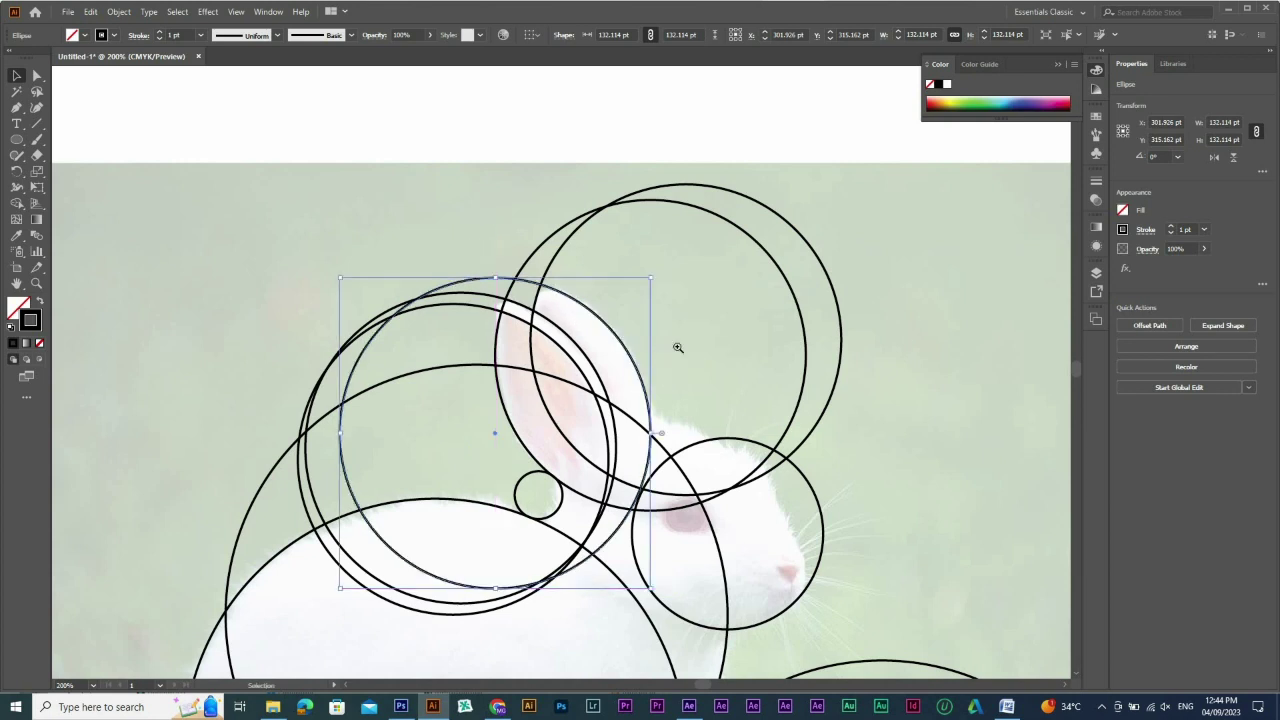
{"action": "left_click_drag", "start_coordinate": [726, 254], "coordinate": [480, 363]}
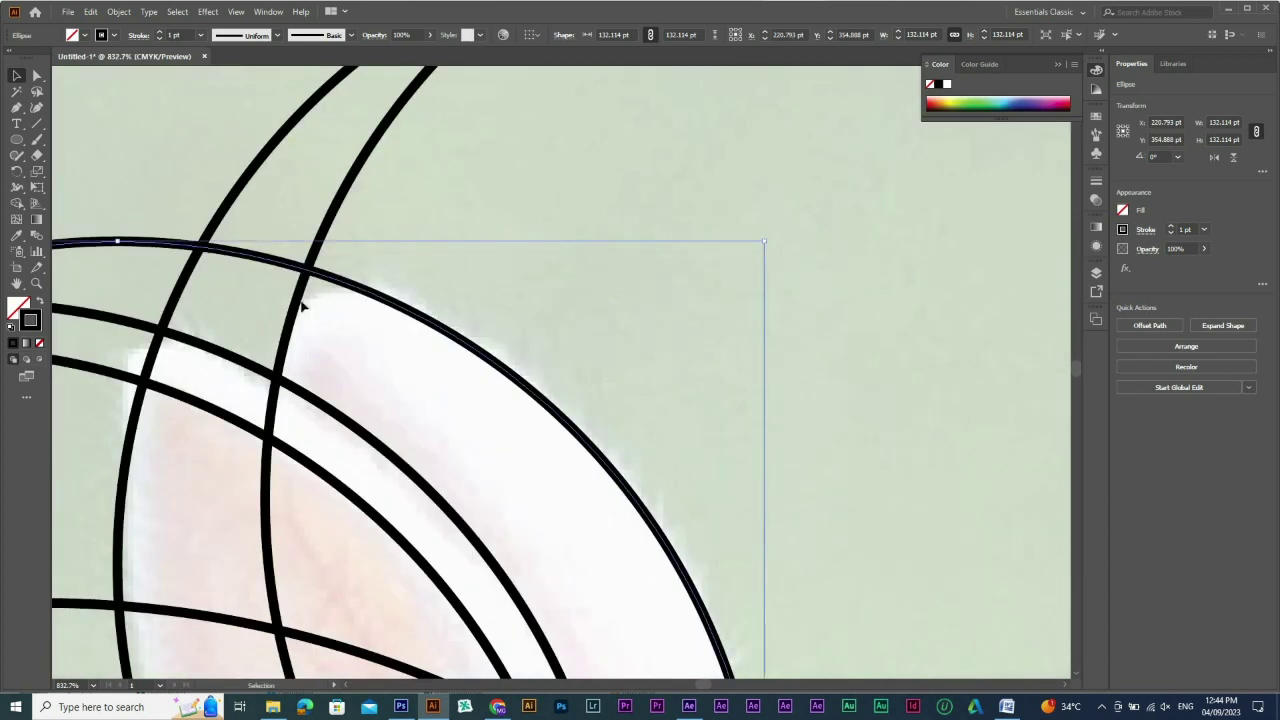
{"action": "left_click_drag", "start_coordinate": [249, 360], "coordinate": [254, 349]}
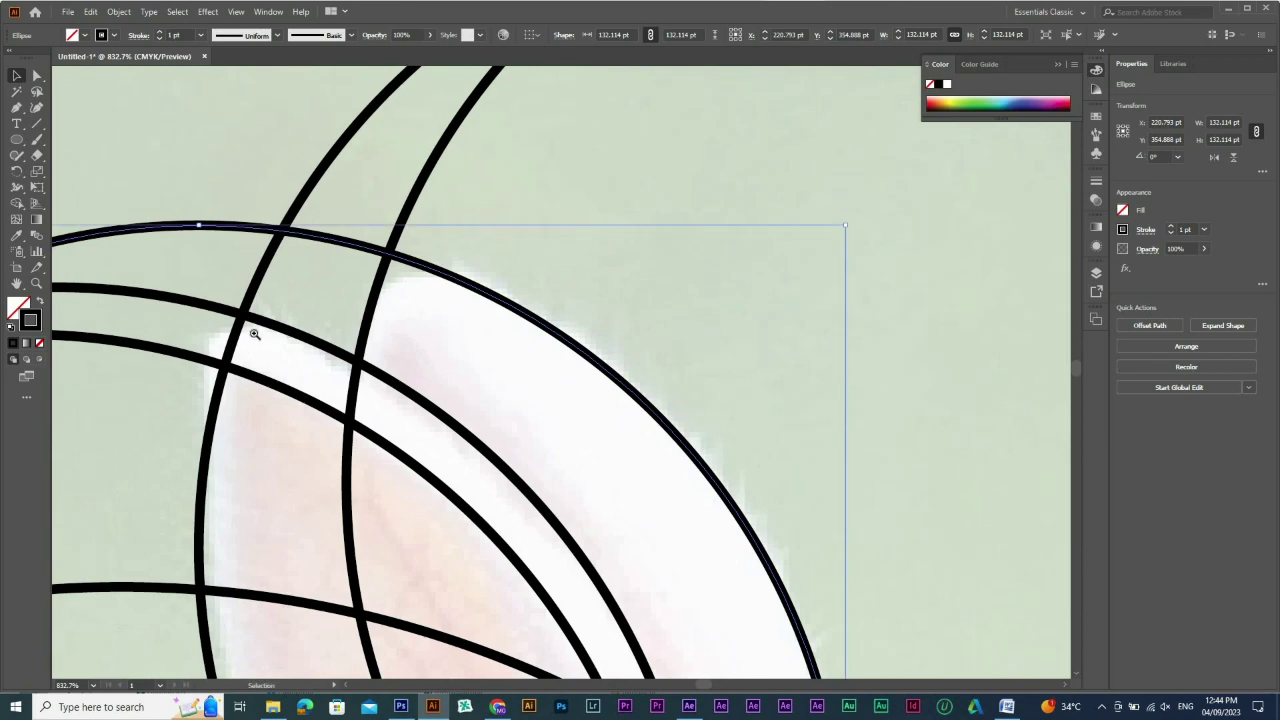
{"action": "left_click", "coordinate": [314, 362], "text": "alt"}
{"action": "left_click_drag", "start_coordinate": [345, 368], "coordinate": [571, 355]}
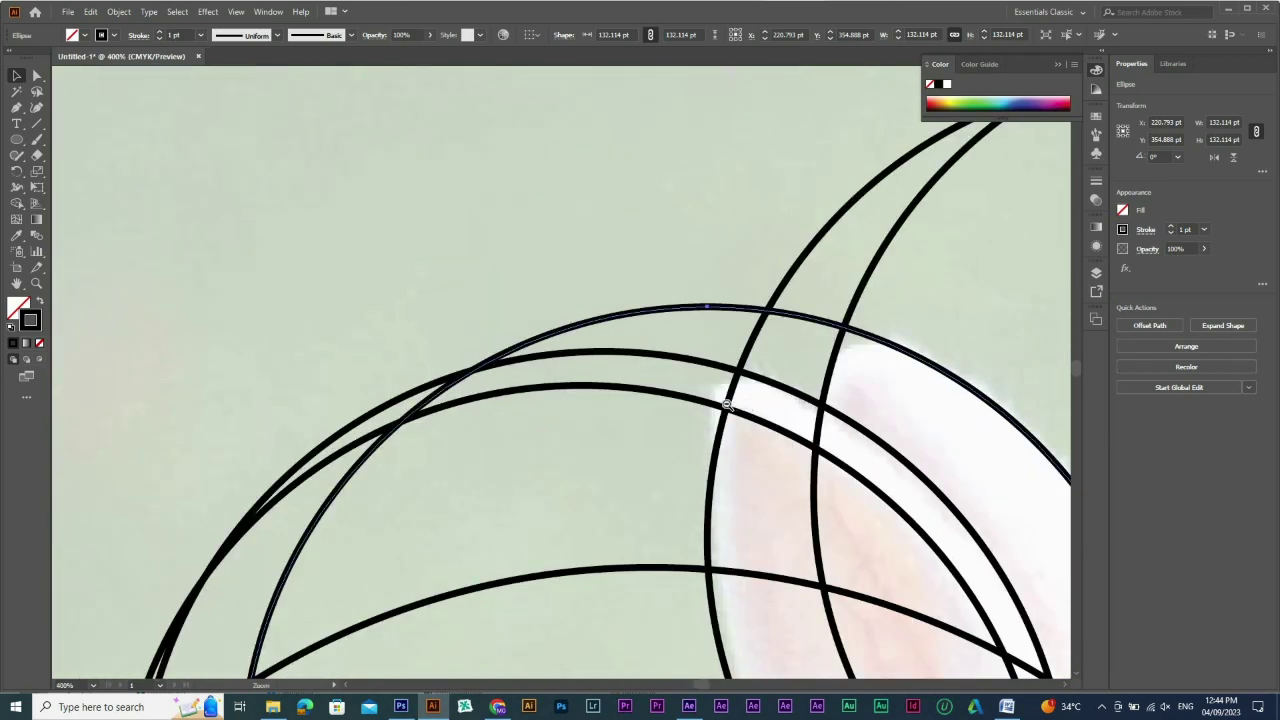
Duplicate the small neck circle into the tip of the far ear
{"action": "left_click", "coordinate": [623, 403], "text": "alt"}
{"action": "left_click_drag", "start_coordinate": [633, 487], "coordinate": [620, 423]}
{"action": "left_click_drag", "start_coordinate": [360, 420], "coordinate": [533, 389]}
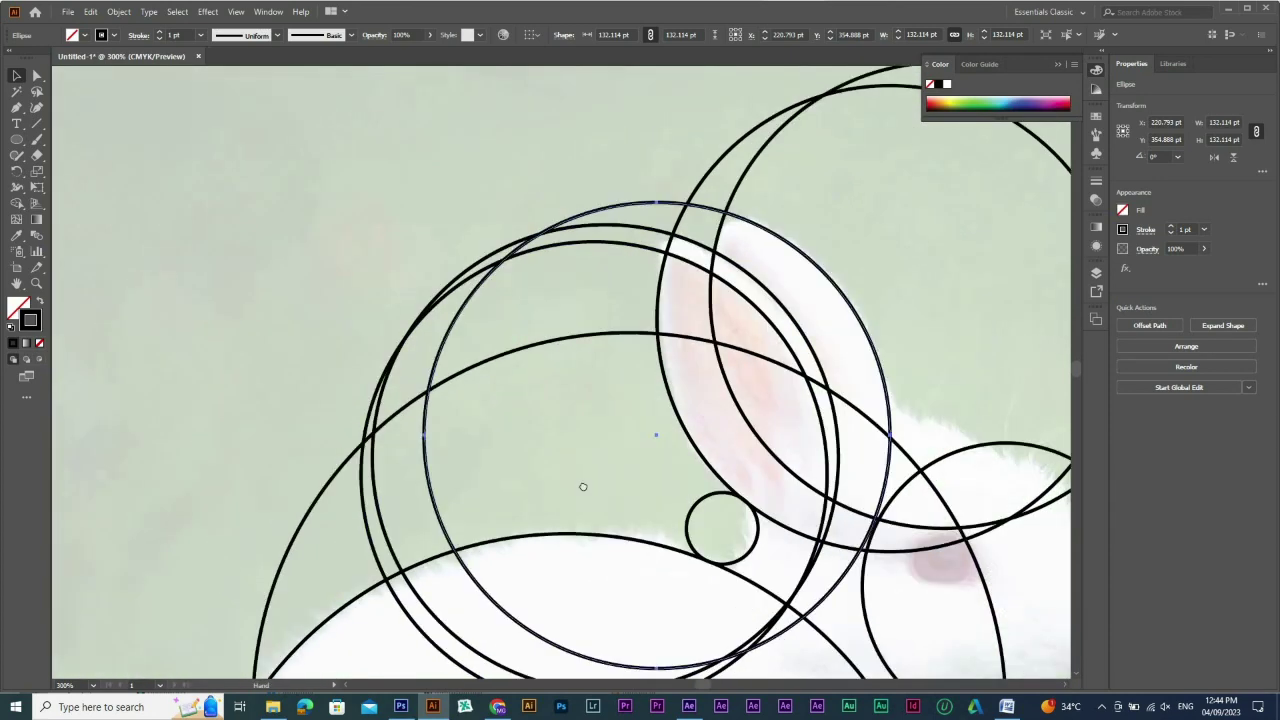
{"action": "left_click_drag", "start_coordinate": [583, 487], "coordinate": [391, 528]}
{"action": "left_click_drag", "start_coordinate": [573, 559], "coordinate": [590, 305]}
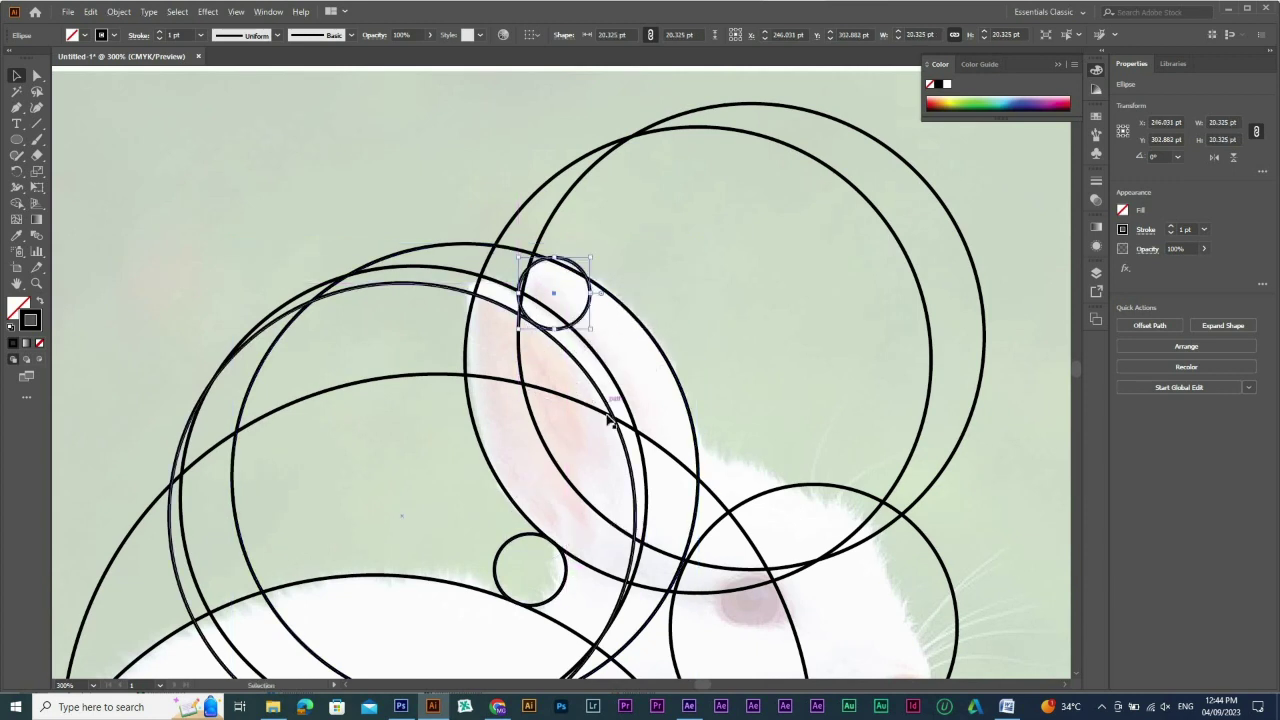
Try a duplicate of the ear-sized circle along the top of the head and face, then delete it
{"action": "left_click", "coordinate": [677, 441], "text": "alt"}
{"action": "left_click_drag", "start_coordinate": [623, 456], "coordinate": [521, 264]}
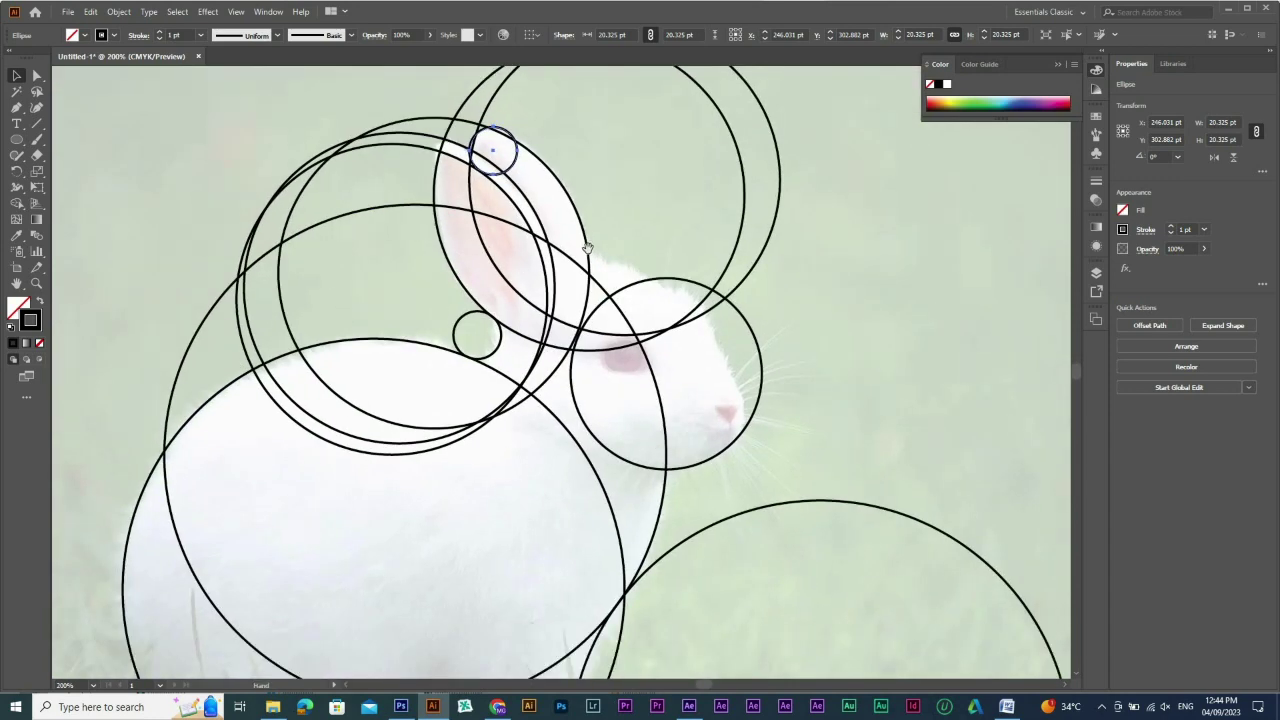
{"action": "left_click", "coordinate": [620, 410], "text": "alt"}
{"action": "left_click_drag", "start_coordinate": [322, 178], "coordinate": [808, 432]}
{"action": "left_click", "coordinate": [725, 481], "text": "alt"}
{"action": "left_click_drag", "start_coordinate": [500, 315], "coordinate": [455, 293]}
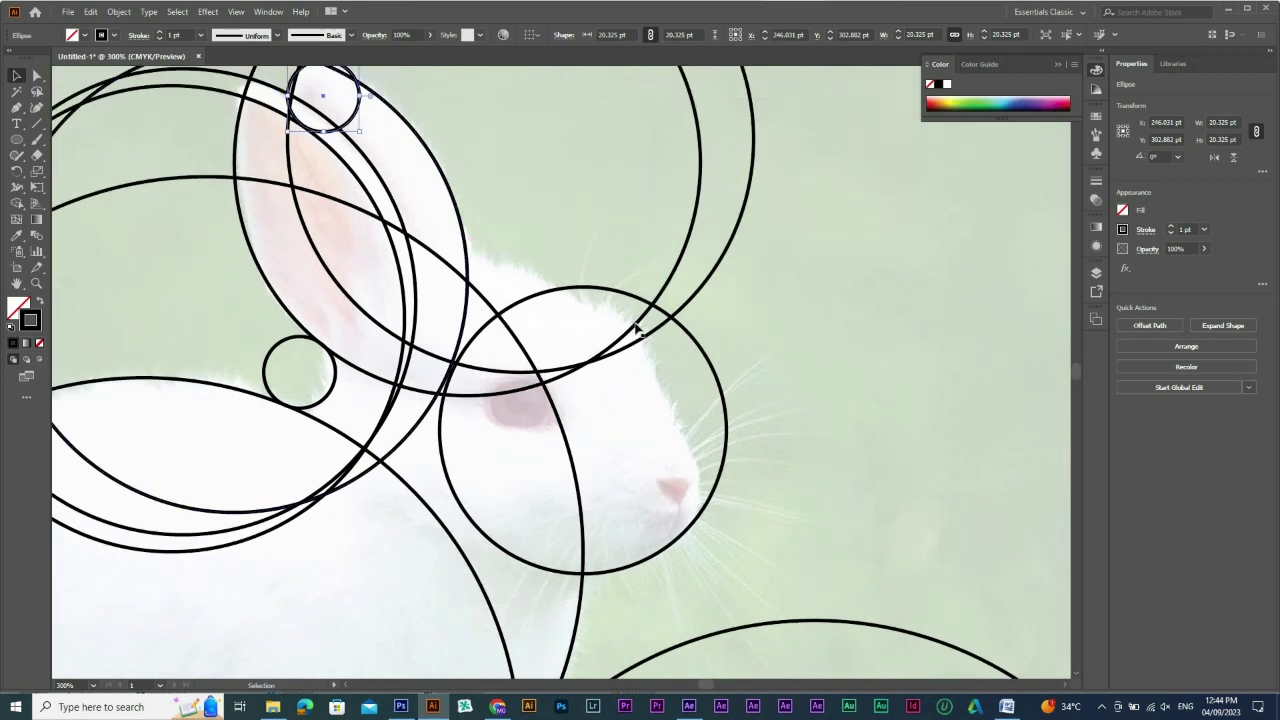
{"action": "left_click_drag", "start_coordinate": [464, 240], "coordinate": [850, 160]}
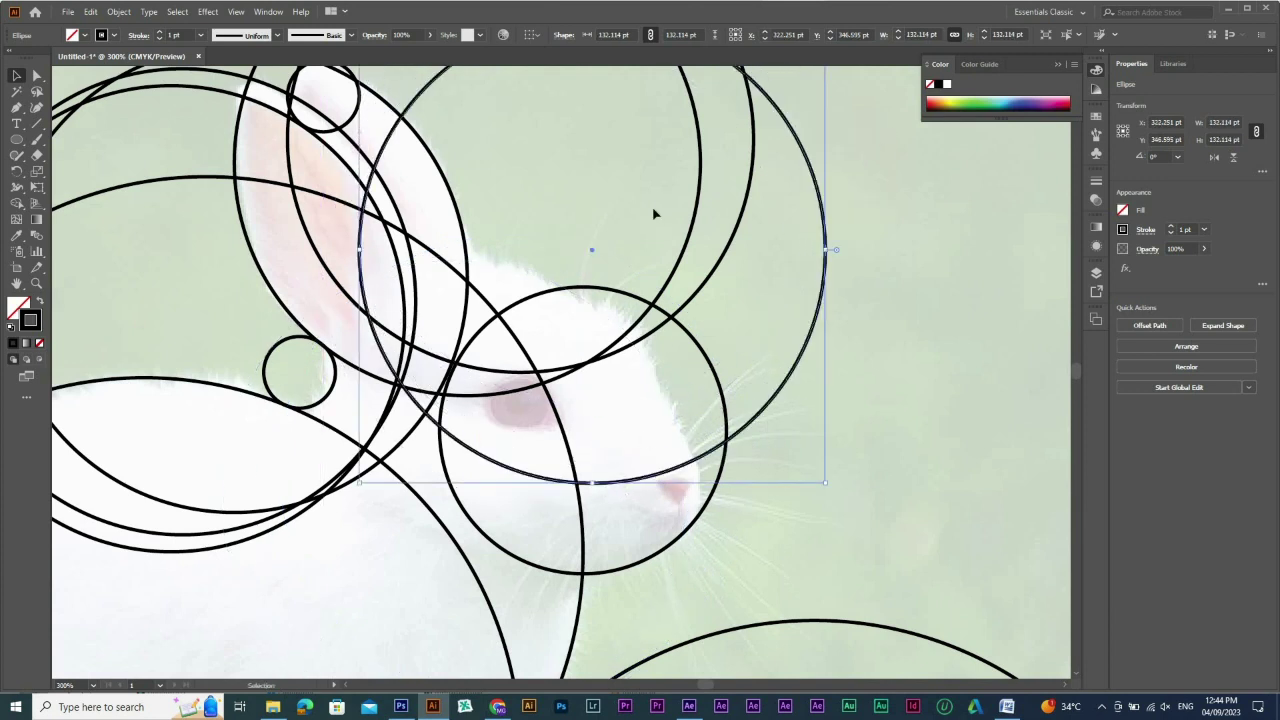
{"action": "scroll", "coordinate": [690, 120], "scroll_direction": "up", "scroll_amount": 1}
{"action": "left_click_drag", "start_coordinate": [706, 96], "coordinate": [557, 334]}
{"action": "key", "text": "Delete"}
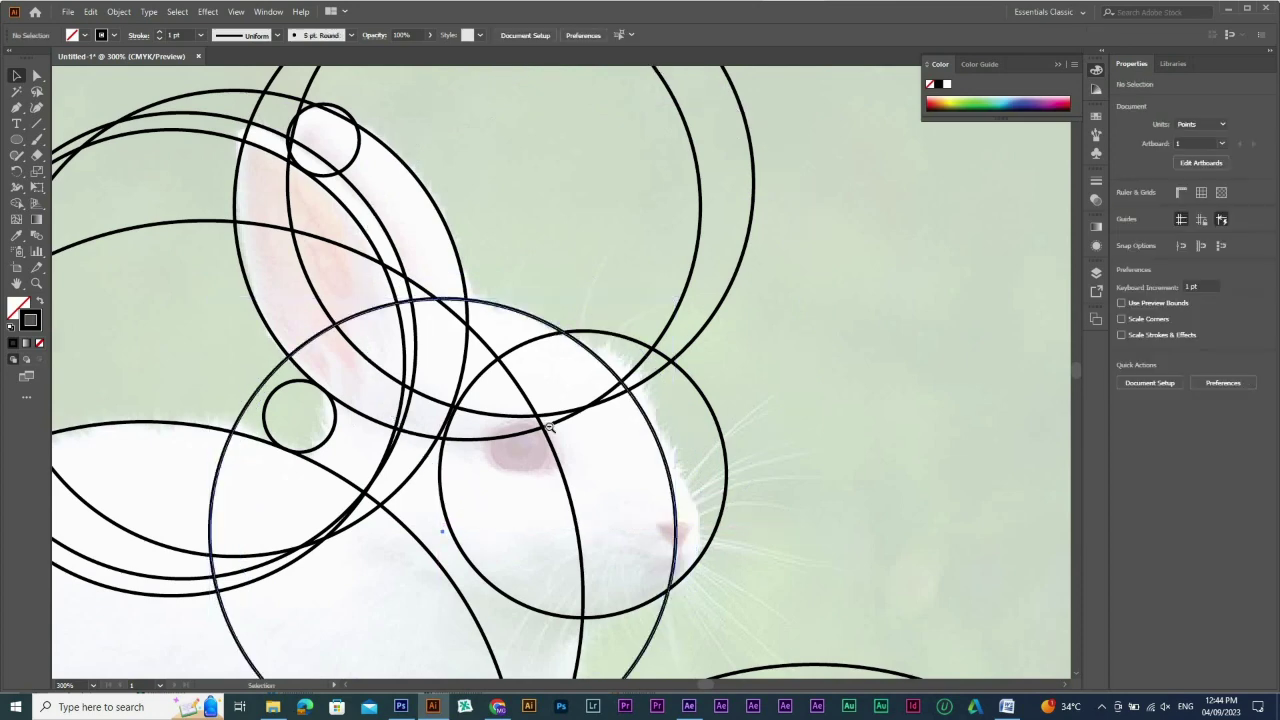
{"action": "key", "text": "ctrl+minus"}
{"action": "left_click_drag", "start_coordinate": [429, 594], "coordinate": [443, 469]}
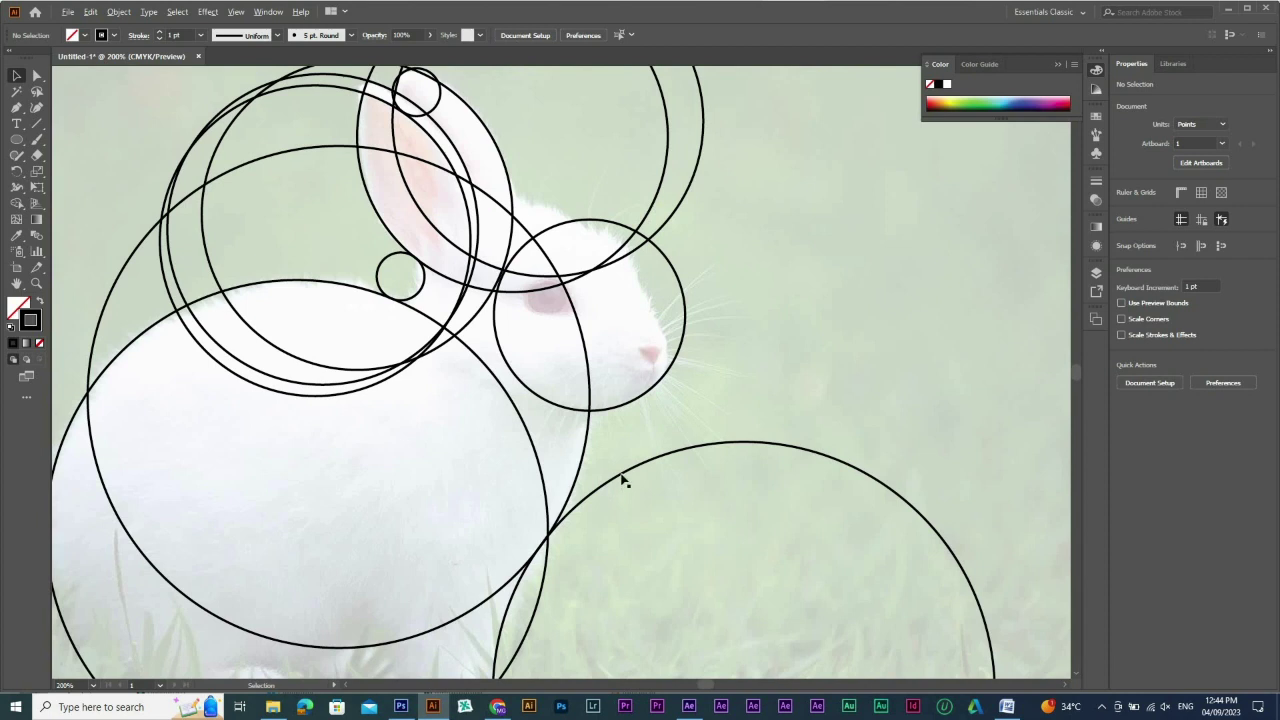
Duplicate the large 213.415 pt chest circle onto the top of the head, then try an ear circle copy on the face and undo it
{"action": "left_click_drag", "start_coordinate": [622, 480], "coordinate": [350, 231]}
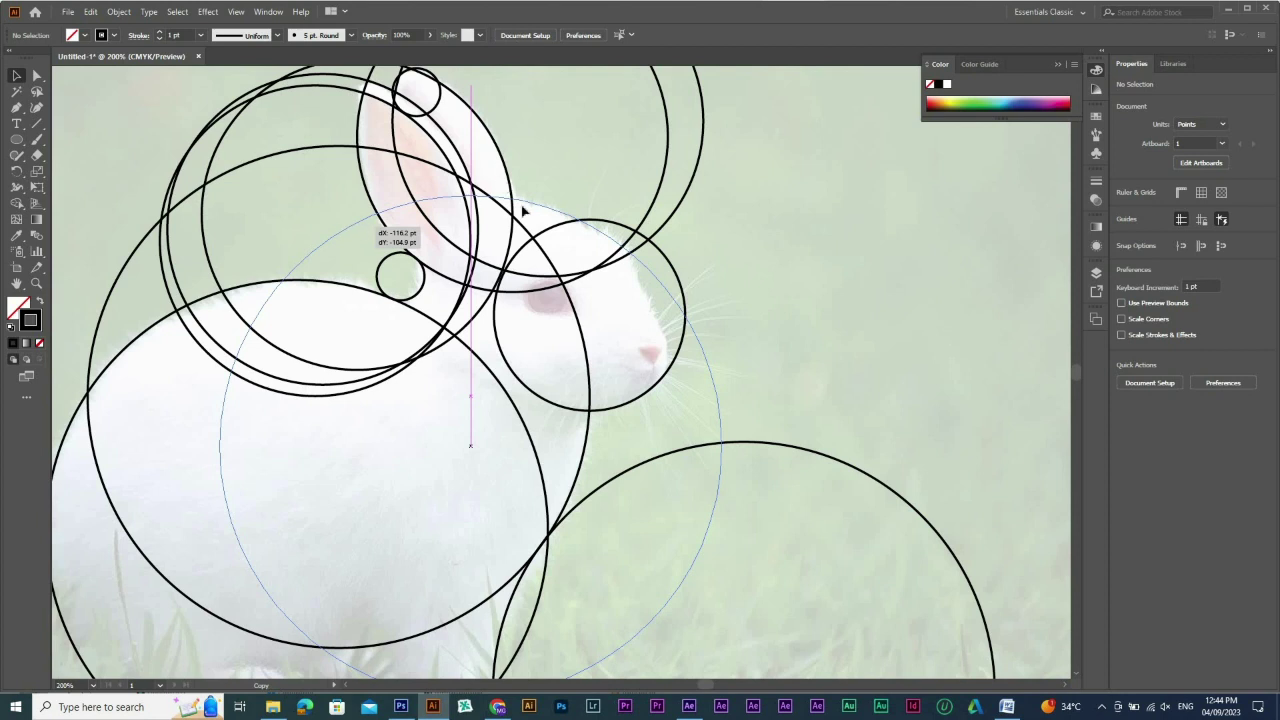
{"action": "left_click_drag", "start_coordinate": [522, 210], "coordinate": [523, 213]}
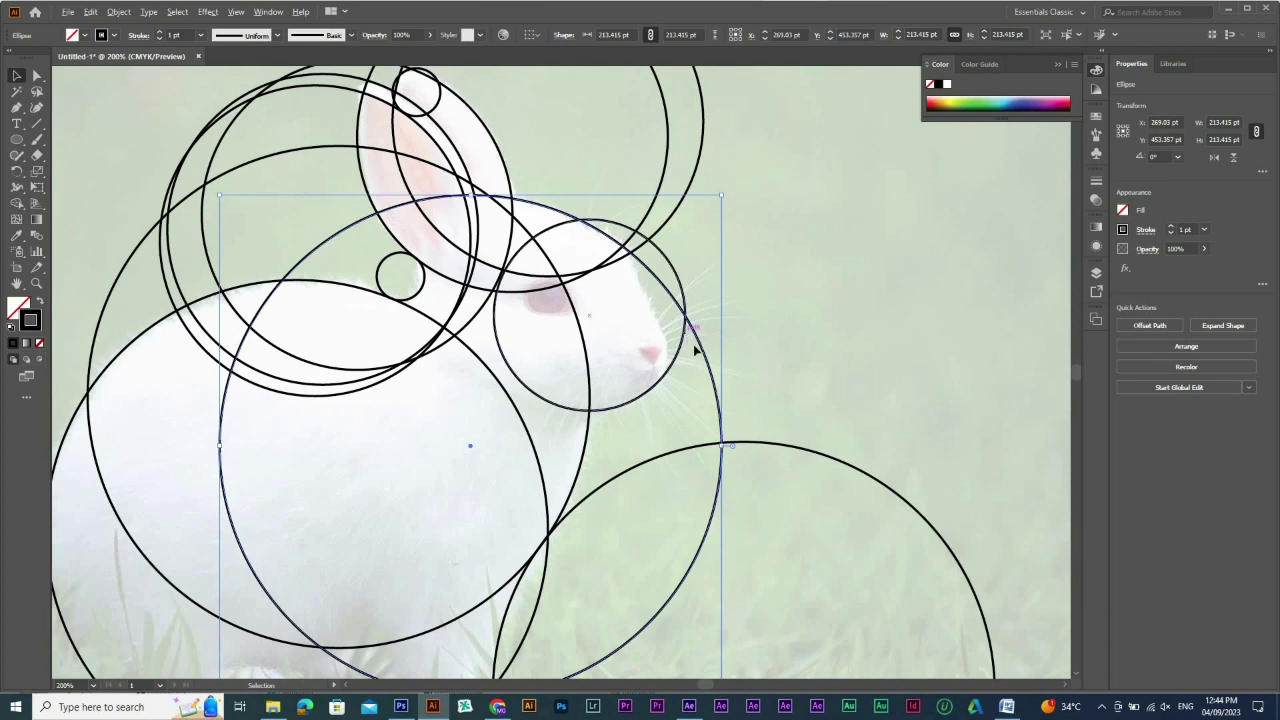
{"action": "left_click_drag", "start_coordinate": [675, 212], "coordinate": [674, 398]}
{"action": "key", "text": "ctrl+z"}
Duplicate the 20.325 pt neck circle onto the forehead, then try shifting the head circle toward the chin and undo it
{"action": "left_click_drag", "start_coordinate": [300, 198], "coordinate": [852, 472]}
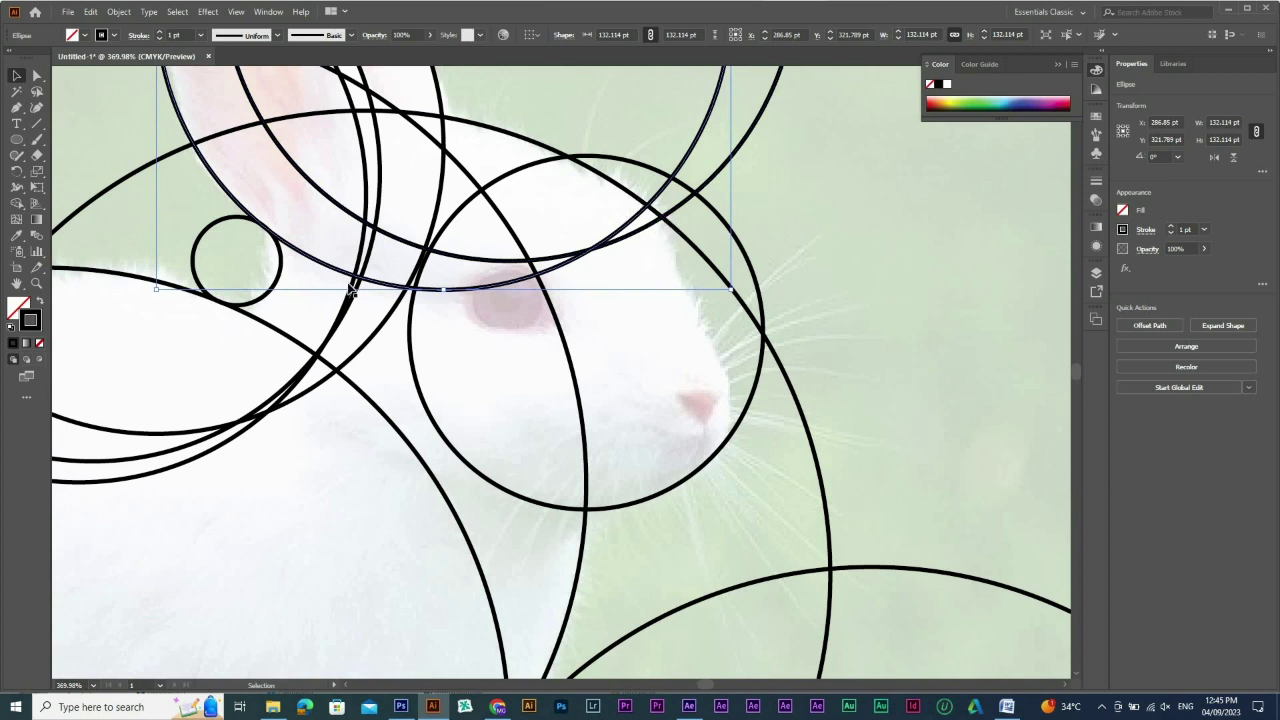
{"action": "left_click_drag", "start_coordinate": [283, 272], "coordinate": [676, 250]}
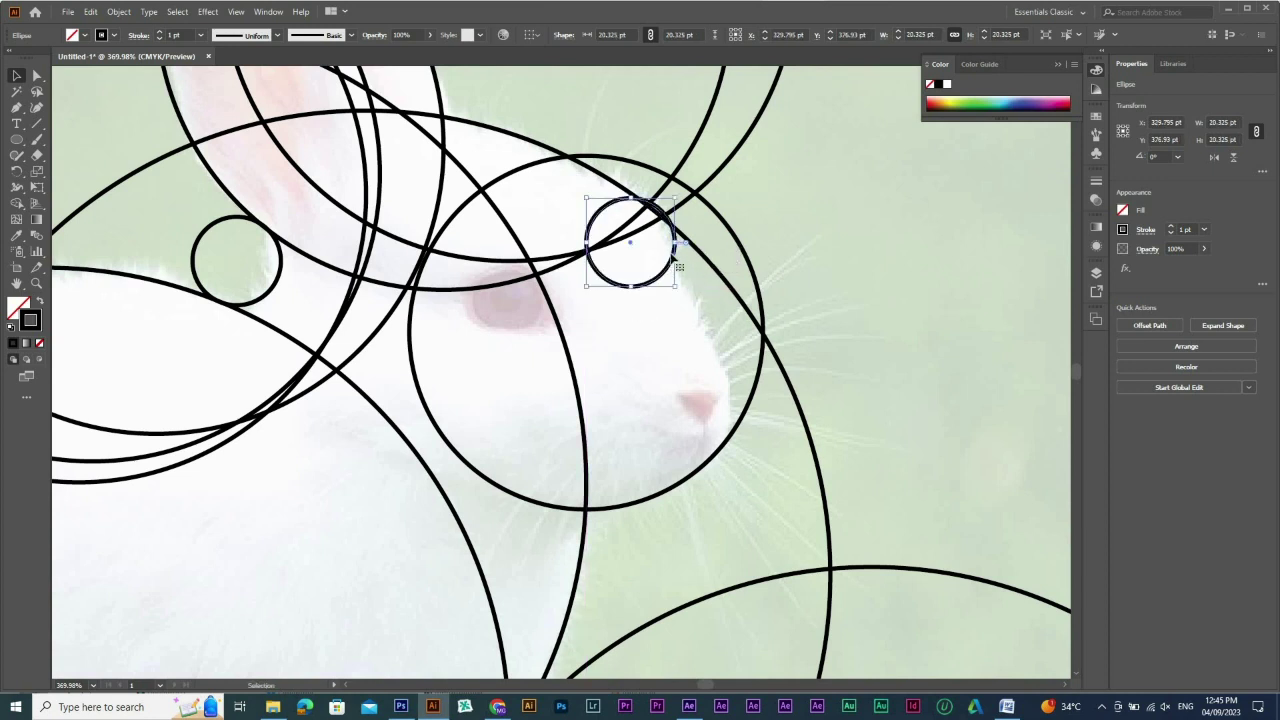
{"action": "left_click_drag", "start_coordinate": [746, 246], "coordinate": [702, 307]}
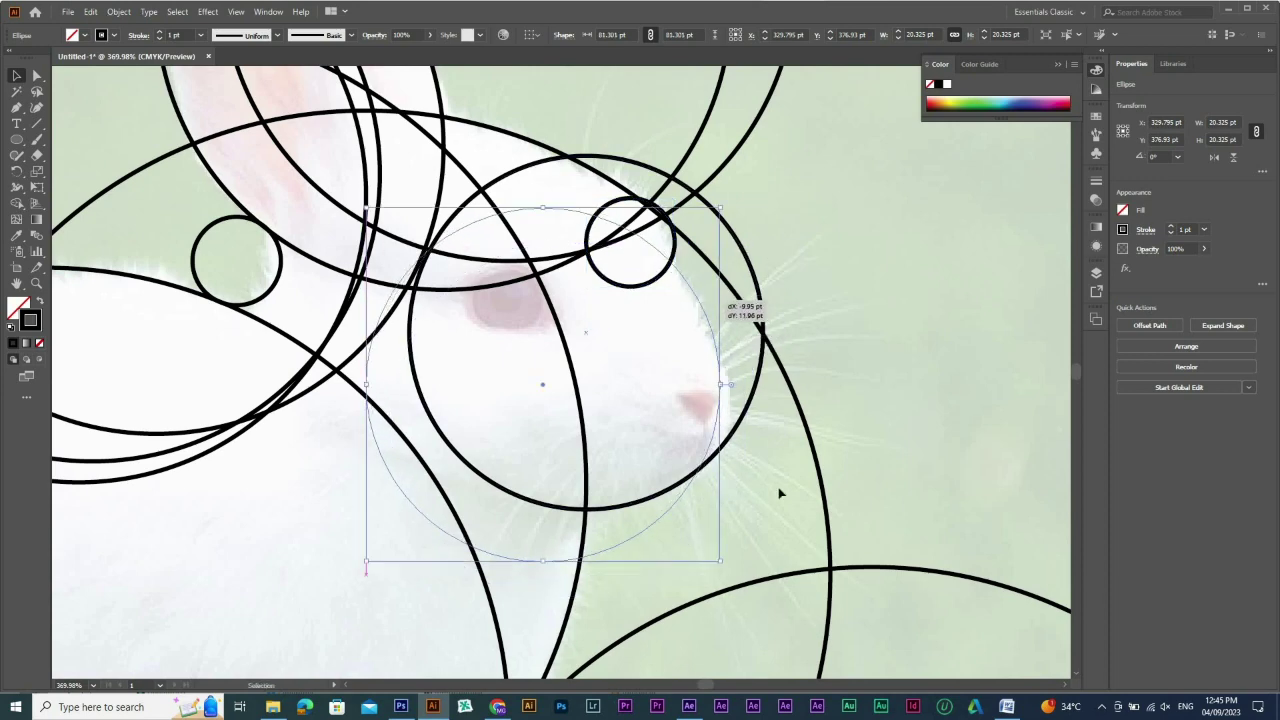
{"action": "key", "text": "ctrl+z"}
Duplicate the near ear's 132.114 pt back-edge circle straight down so it follows the face from forehead to nose
{"action": "left_click", "coordinate": [668, 446], "text": "ctrl+alt"}
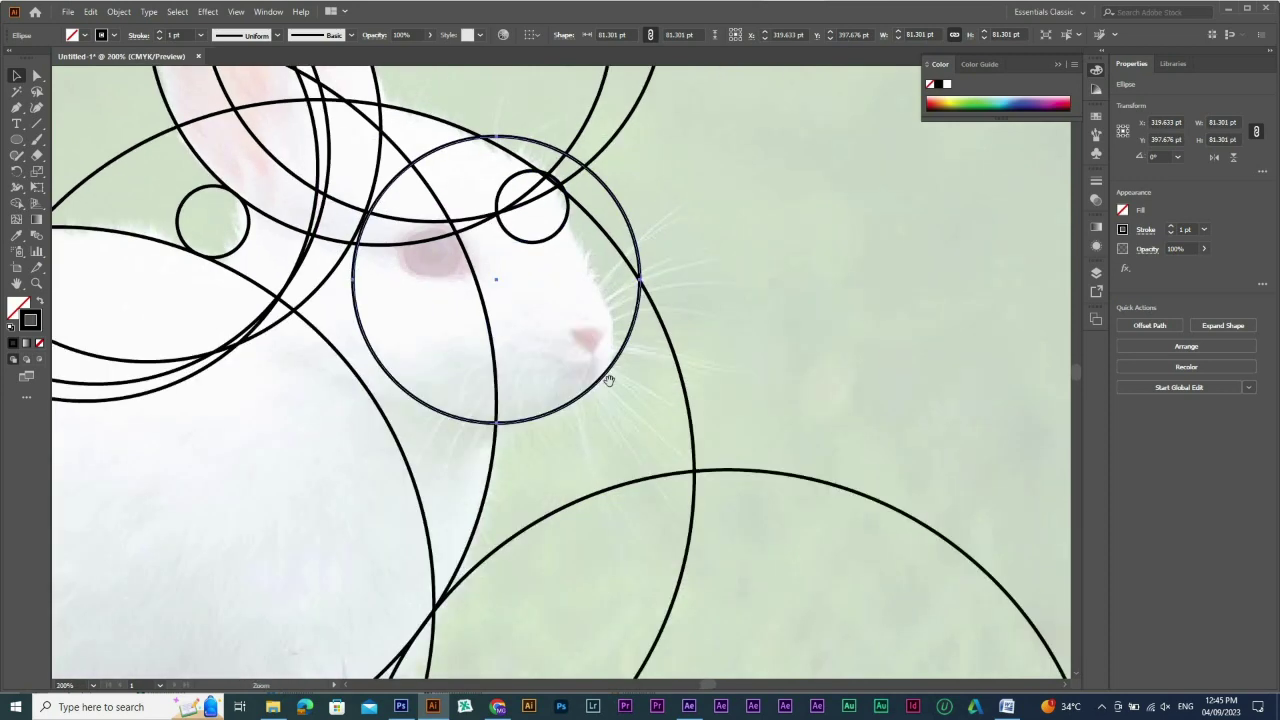
{"action": "left_click_drag", "start_coordinate": [566, 485], "coordinate": [609, 517]}
{"action": "left_click_drag", "start_coordinate": [389, 458], "coordinate": [549, 403]}
{"action": "left_click_drag", "start_coordinate": [574, 227], "coordinate": [565, 360]}
{"action": "left_click_drag", "start_coordinate": [584, 222], "coordinate": [743, 389]}
{"action": "left_click_drag", "start_coordinate": [593, 282], "coordinate": [846, 482]}
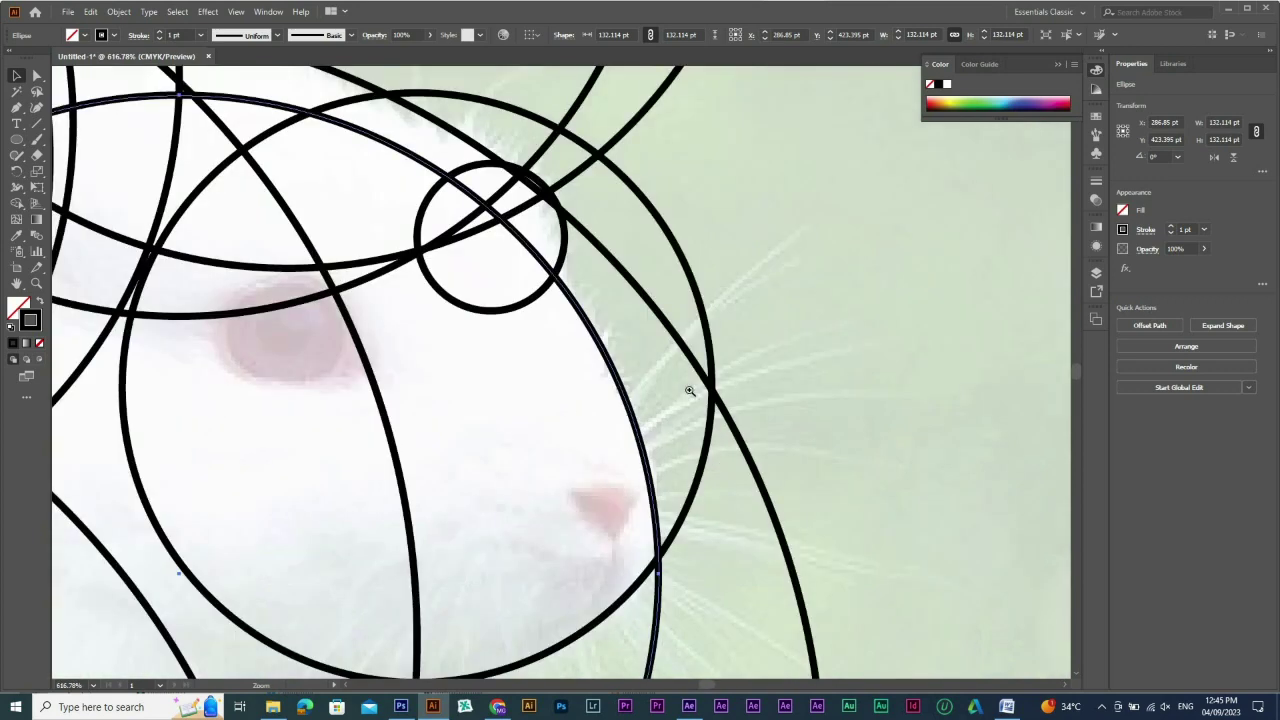
Nudge the 132.114 pt face circle slightly upward to follow the bridge of the nose more closely
{"action": "key", "text": "ctrl+space"}
{"action": "left_click_drag", "start_coordinate": [614, 370], "coordinate": [606, 345]}
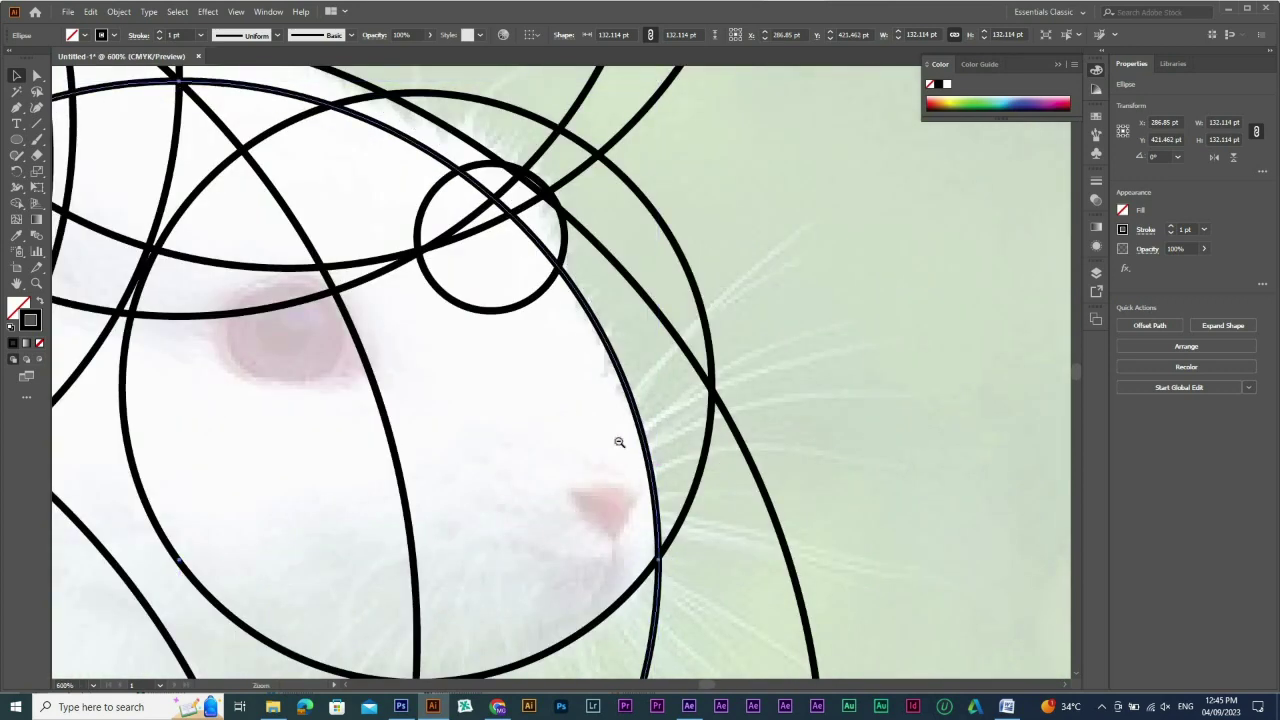
{"action": "left_click", "coordinate": [616, 437], "text": "ctrl+alt"}
{"action": "left_click", "coordinate": [578, 352], "text": "ctrl+alt"}
{"action": "left_click_drag", "start_coordinate": [743, 435], "coordinate": [355, 224]}
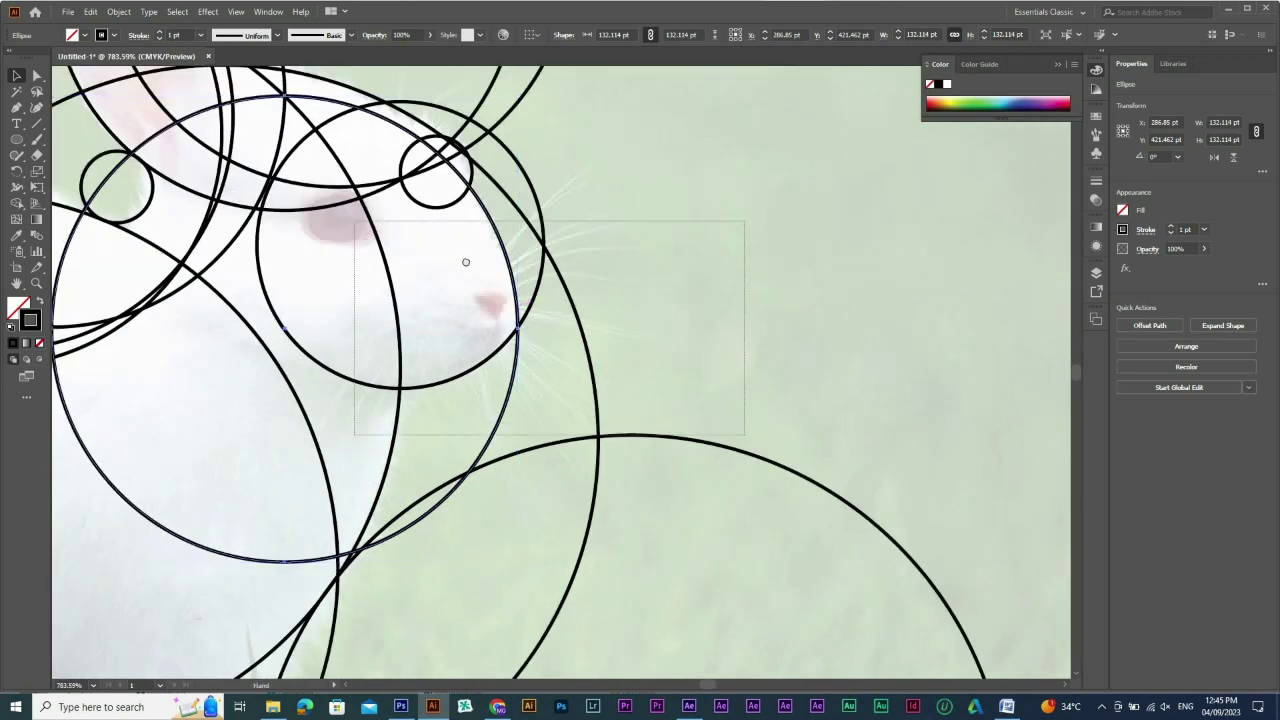
{"action": "left_click_drag", "start_coordinate": [427, 254], "coordinate": [520, 436]}
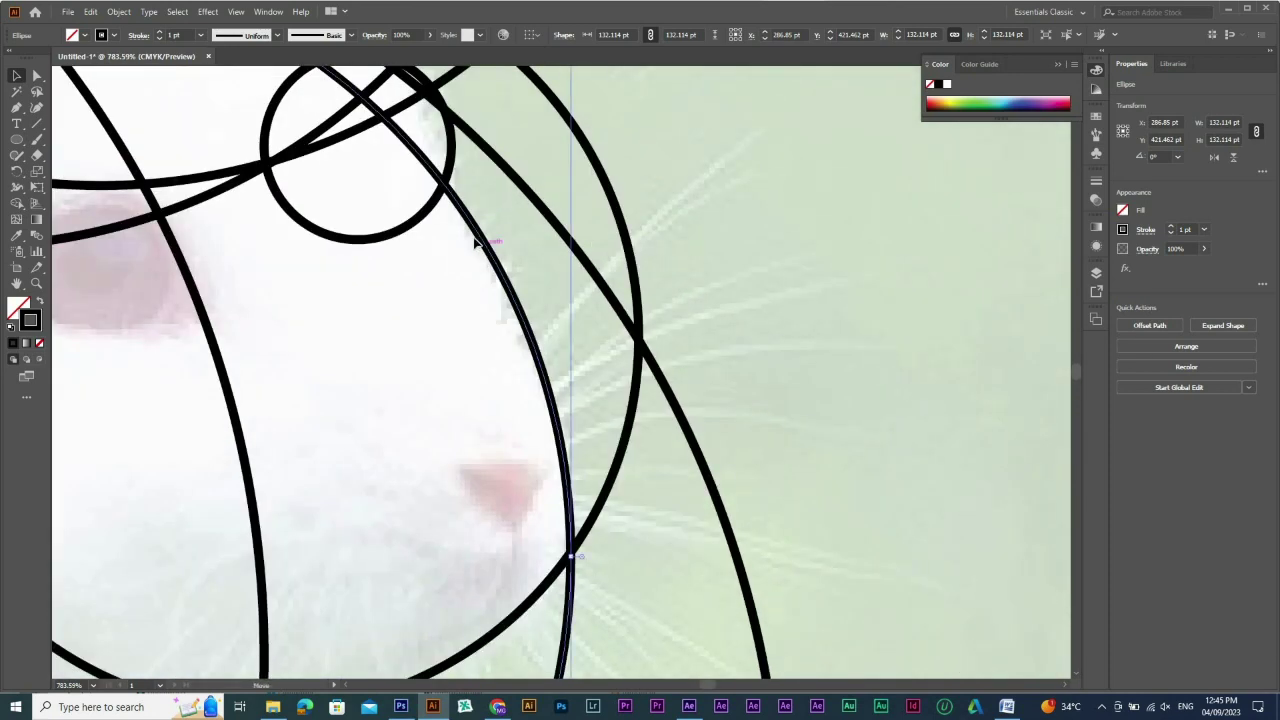
{"action": "left_click_drag", "start_coordinate": [478, 239], "coordinate": [466, 230]}
{"action": "left_click", "coordinate": [573, 550], "text": "ctrl+alt"}
{"action": "left_click_drag", "start_coordinate": [547, 358], "coordinate": [580, 357]}
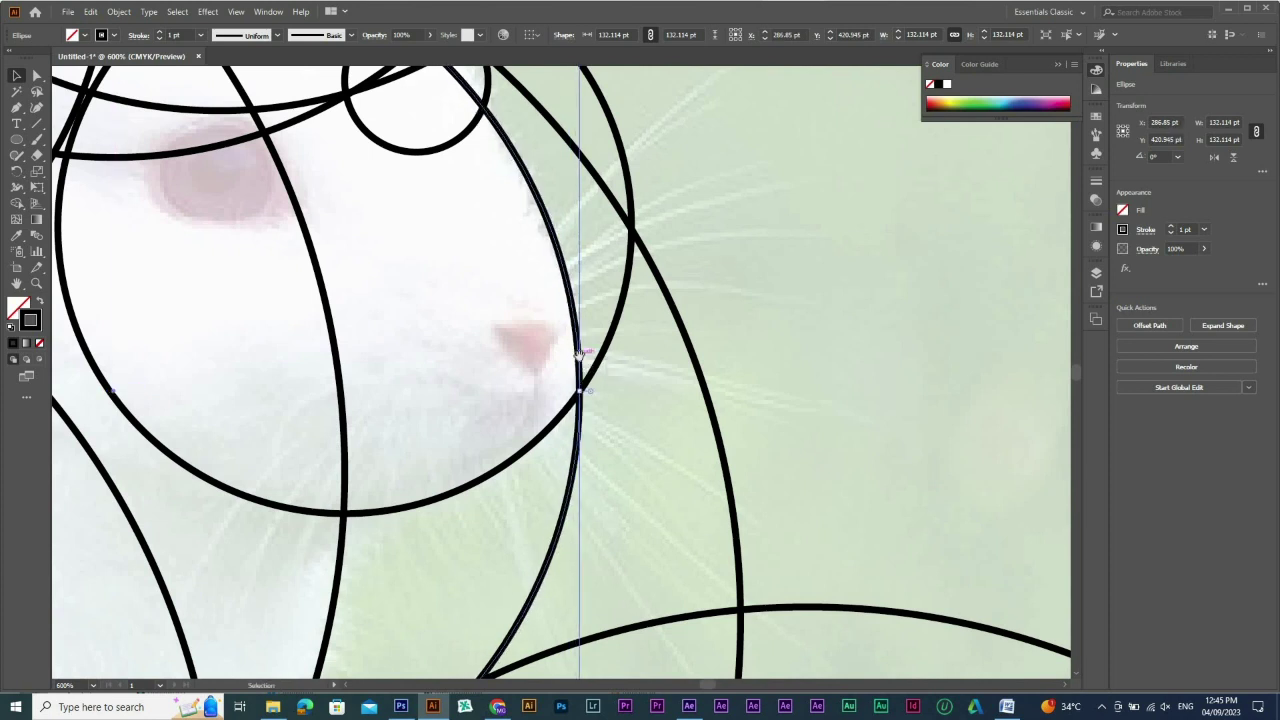
Duplicate the small forehead circle to the tip of the nose and check its contact with the neighbouring circles in outline view
{"action": "left_click", "coordinate": [601, 404], "text": "ctrl+alt"}
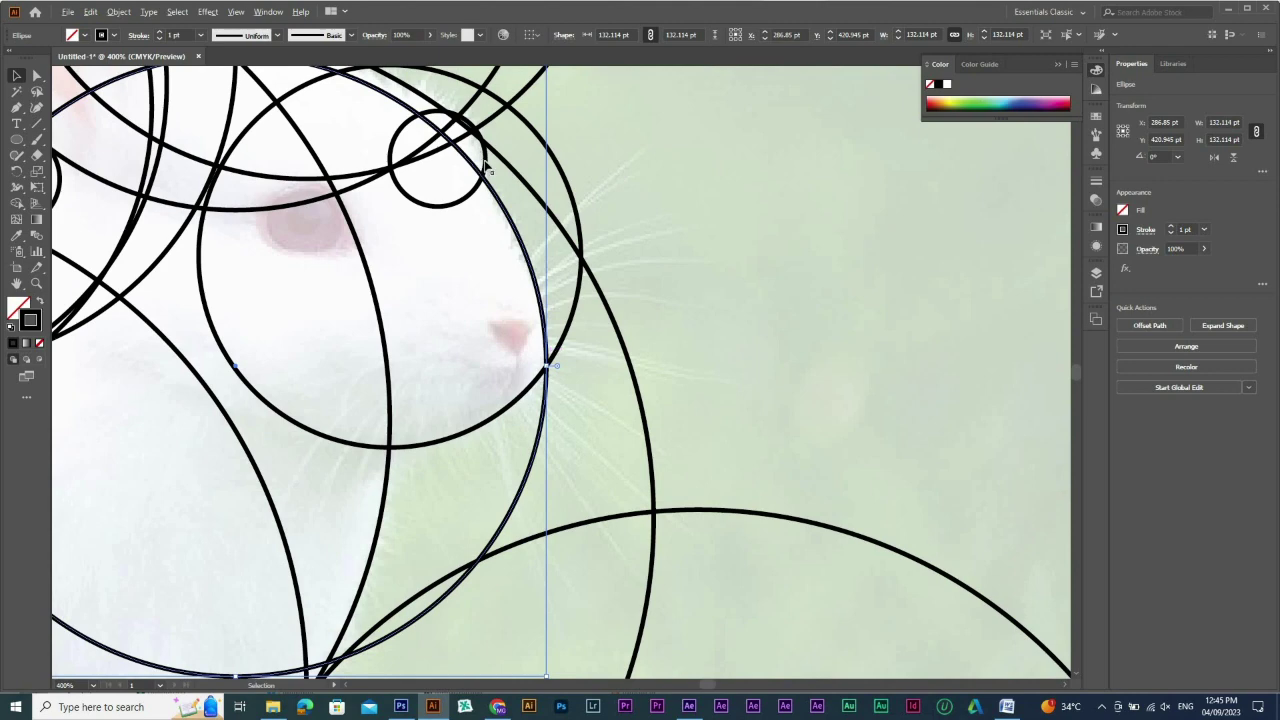
{"action": "left_click_drag", "start_coordinate": [485, 165], "coordinate": [567, 331]}
{"action": "key", "text": "ctrl+y"}
{"action": "scroll", "coordinate": [571, 403], "scroll_direction": "up", "scroll_amount": 5}
{"action": "scroll", "coordinate": [578, 370], "scroll_direction": "down", "scroll_amount": 5}
{"action": "left_click", "coordinate": [450, 306]}
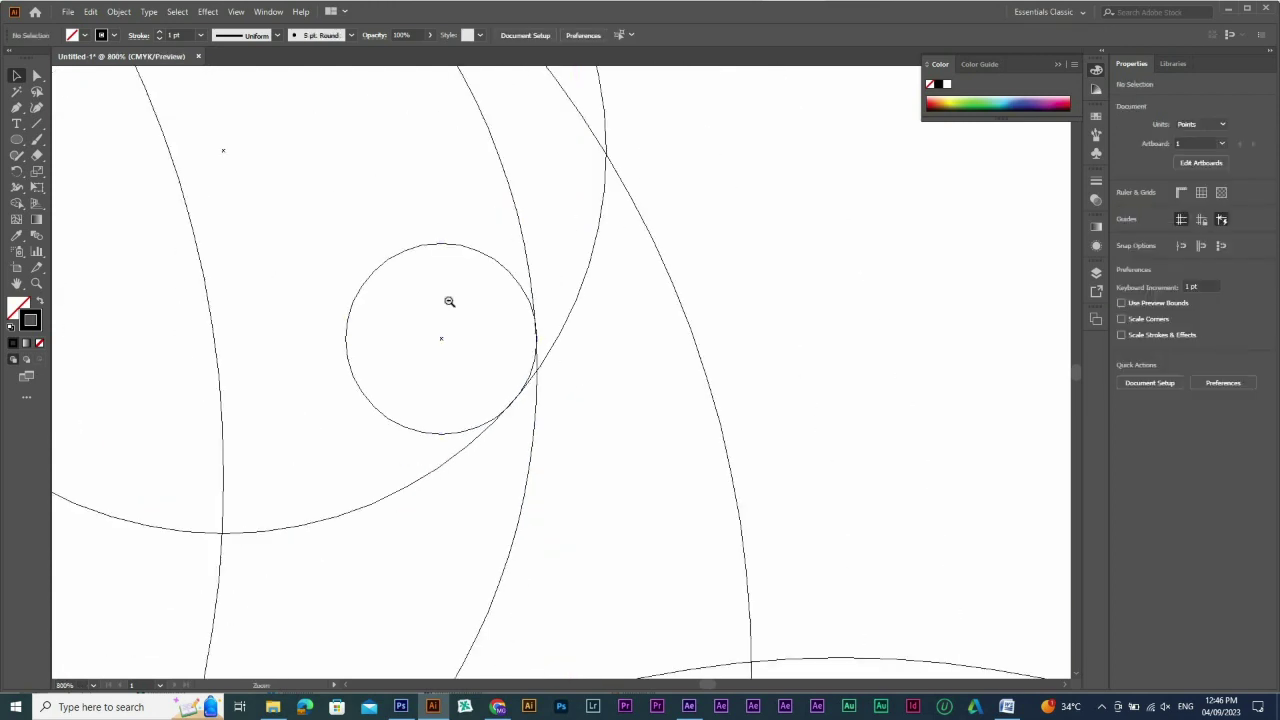
{"action": "key", "text": "ctrl+y"}
Select all the circles and use Shape Builder to remove the regions in front of the chest
{"action": "scroll", "coordinate": [449, 303], "scroll_direction": "down", "scroll_amount": 3}
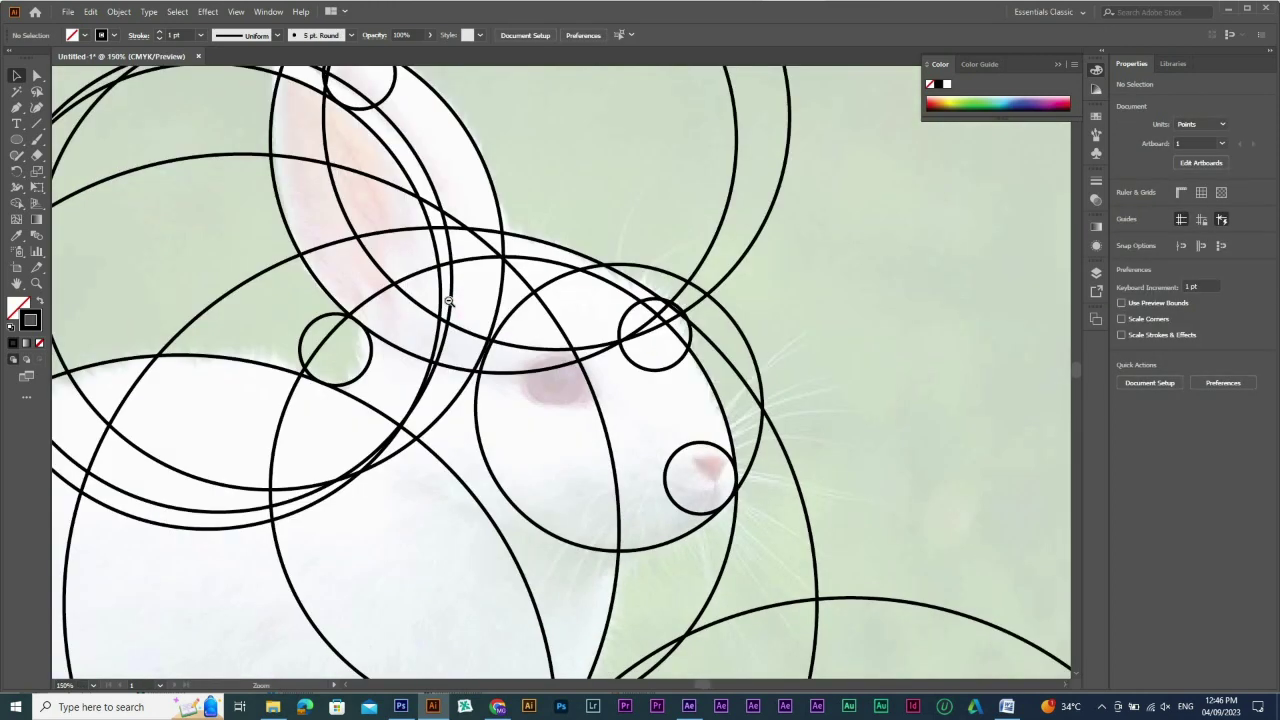
{"action": "scroll", "coordinate": [449, 302], "scroll_direction": "down", "scroll_amount": 2}
{"action": "left_click_drag", "start_coordinate": [534, 309], "coordinate": [756, 551]}
{"action": "key", "text": "shift+m"}
{"action": "left_click_drag", "start_coordinate": [324, 198], "coordinate": [871, 581]}
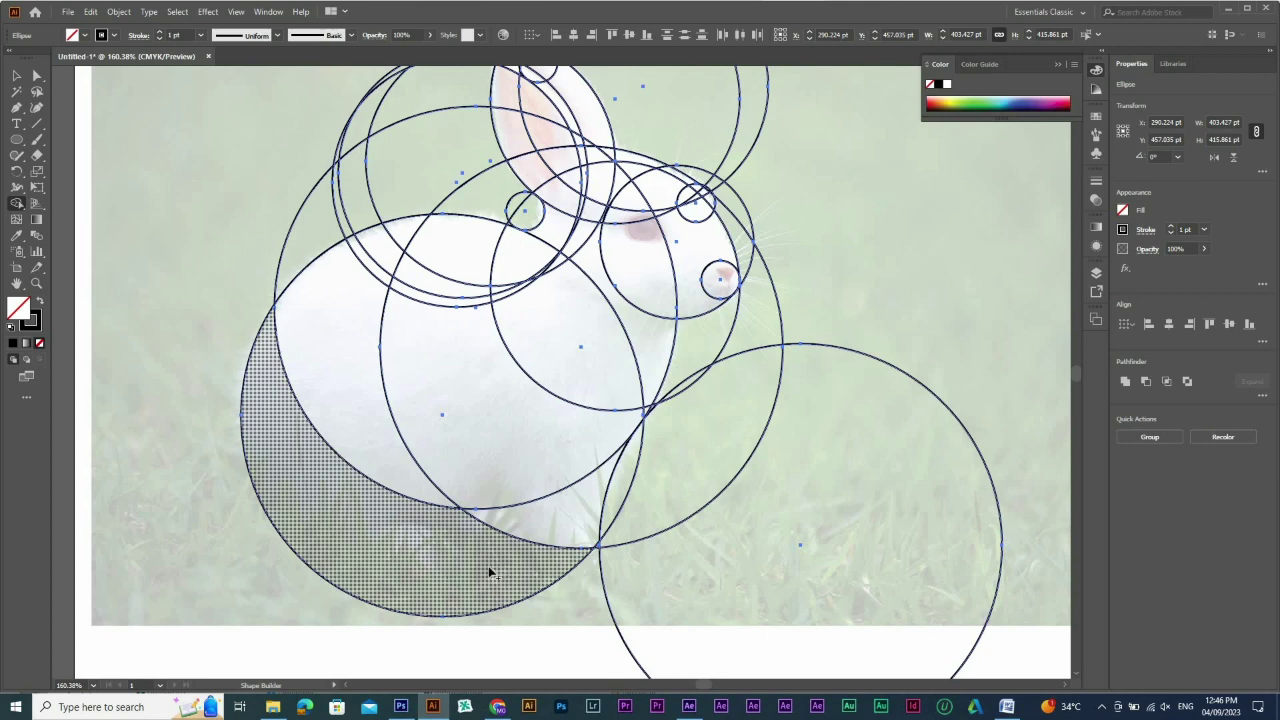
{"action": "left_click_drag", "start_coordinate": [483, 543], "coordinate": [436, 499]}
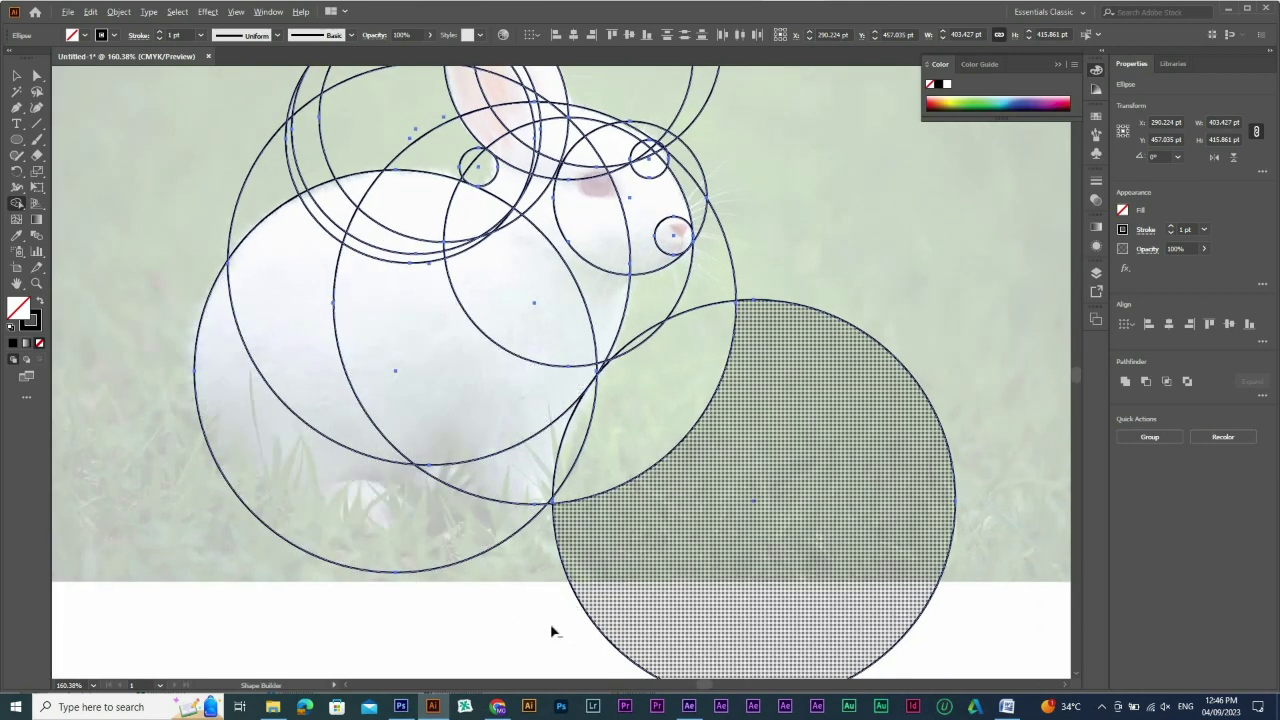
{"action": "mouse_move", "coordinate": [551, 630]}
{"action": "left_mouse_down"}
{"action": "mouse_move", "coordinate": [794, 449]}
{"action": "mouse_move", "coordinate": [591, 443]}
{"action": "mouse_move", "coordinate": [665, 377]}
{"action": "mouse_move", "coordinate": [718, 292]}
{"action": "mouse_move", "coordinate": [894, 360]}
{"action": "left_mouse_up"}
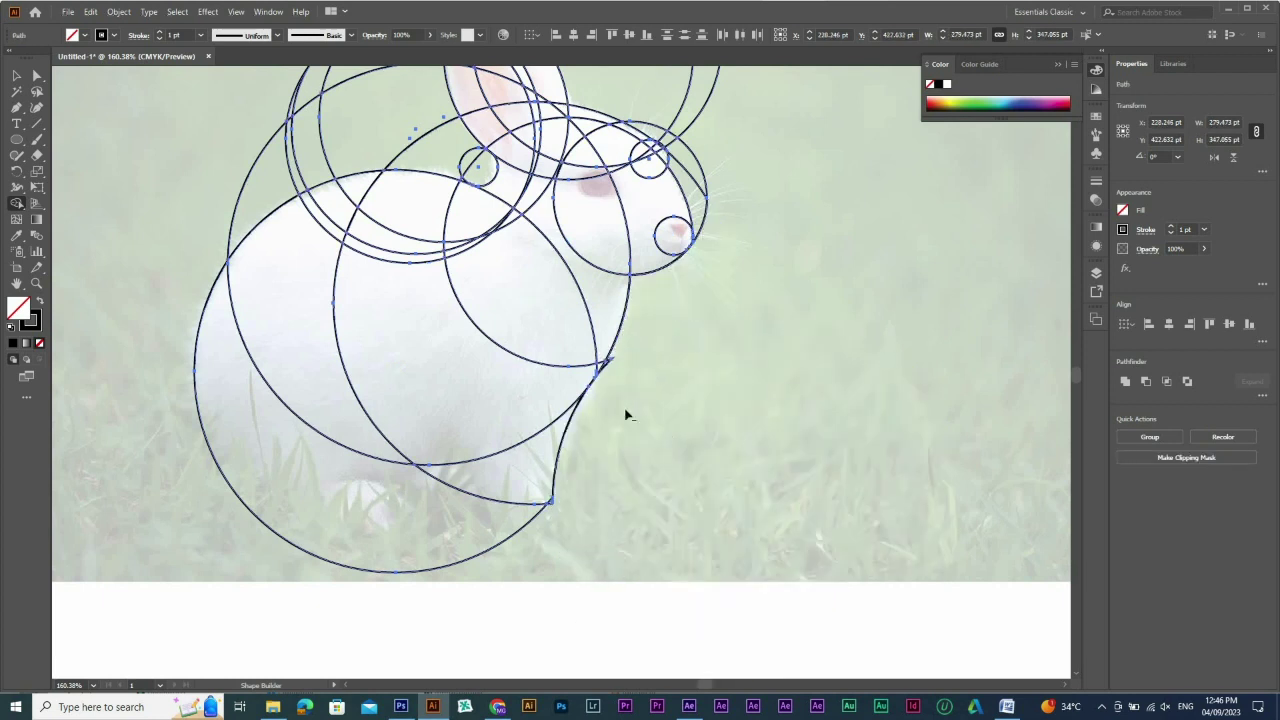
Remove the small spike where the circles cross at the chest outline
{"action": "left_click_drag", "start_coordinate": [503, 323], "coordinate": [729, 434]}
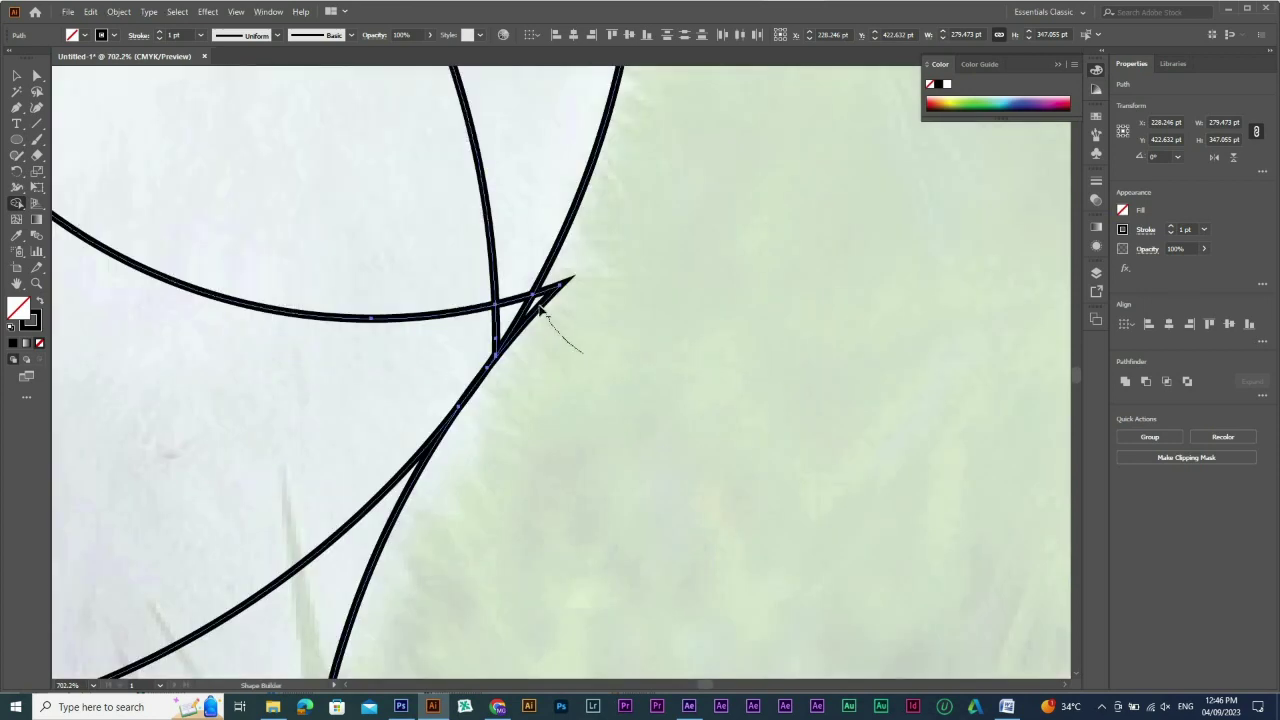
{"action": "left_click_drag", "start_coordinate": [541, 311], "coordinate": [532, 301]}
{"action": "left_click", "coordinate": [604, 494], "text": "ctrl+alt"}
{"action": "left_click", "coordinate": [527, 396], "text": "ctrl+alt"}
{"action": "left_click", "coordinate": [527, 396], "text": "ctrl+alt"}
{"action": "left_click", "coordinate": [532, 400], "text": "ctrl+alt"}
{"action": "left_click", "coordinate": [590, 448], "text": "ctrl+alt"}
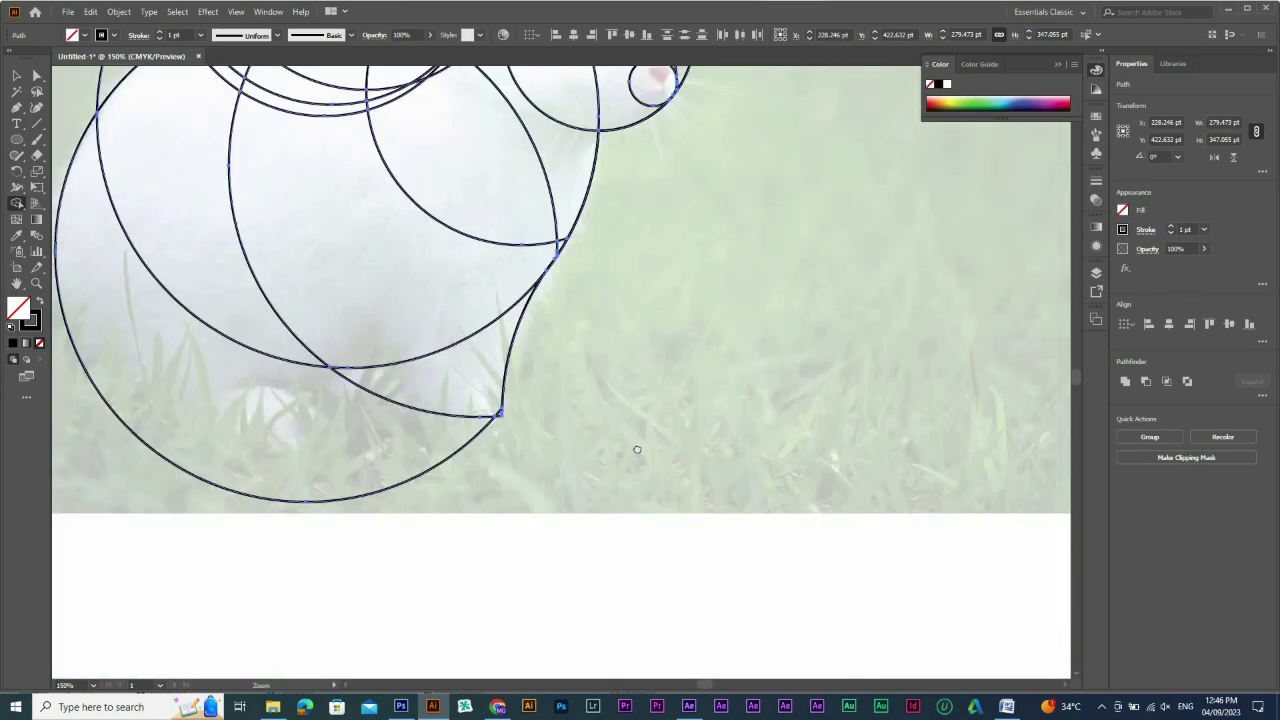
Merge the regions inside the rabbit's body into one shape, including the small leftover triangle at the chest
{"action": "mouse_move", "coordinate": [376, 462]}
{"action": "left_mouse_down"}
{"action": "mouse_move", "coordinate": [668, 510]}
{"action": "mouse_move", "coordinate": [514, 409]}
{"action": "mouse_move", "coordinate": [689, 340]}
{"action": "mouse_move", "coordinate": [757, 294]}
{"action": "mouse_move", "coordinate": [762, 275]}
{"action": "mouse_move", "coordinate": [645, 248]}
{"action": "mouse_move", "coordinate": [568, 200]}
{"action": "mouse_move", "coordinate": [703, 235]}
{"action": "left_mouse_up"}
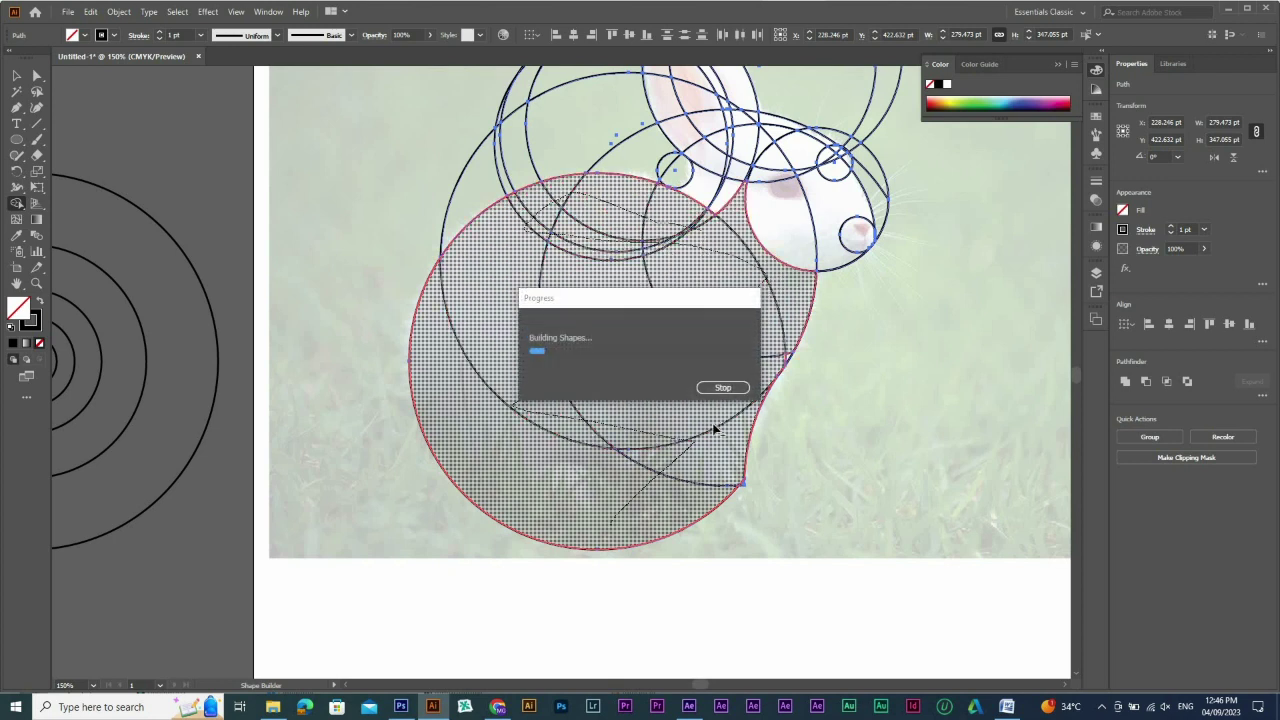
{"action": "left_click_drag", "start_coordinate": [729, 311], "coordinate": [896, 447]}
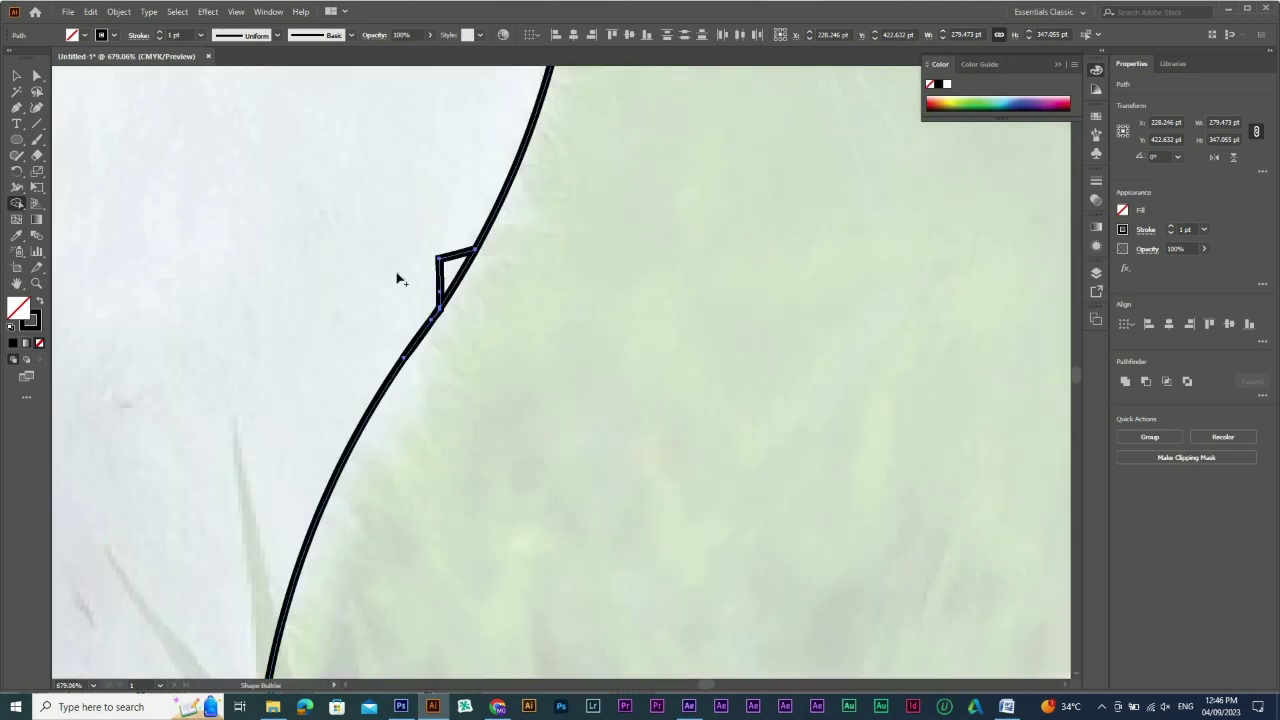
{"action": "mouse_move", "coordinate": [398, 279]}
{"action": "left_mouse_down"}
{"action": "mouse_move", "coordinate": [449, 284]}
{"action": "mouse_move", "coordinate": [457, 202]}
{"action": "left_mouse_up"}
{"action": "left_click", "coordinate": [575, 311], "text": "ctrl+alt"}
{"action": "mouse_move", "coordinate": [575, 311]}
{"action": "left_mouse_down"}
{"action": "mouse_move", "coordinate": [634, 374]}
{"action": "mouse_move", "coordinate": [565, 308]}
{"action": "left_mouse_up"}
Remove the regions above the back and behind the neck, and merge the neck area into the body
{"action": "mouse_move", "coordinate": [429, 359]}
{"action": "left_mouse_down"}
{"action": "mouse_move", "coordinate": [671, 423]}
{"action": "mouse_move", "coordinate": [797, 481]}
{"action": "left_mouse_up"}
{"action": "left_click_drag", "start_coordinate": [525, 305], "coordinate": [591, 373]}
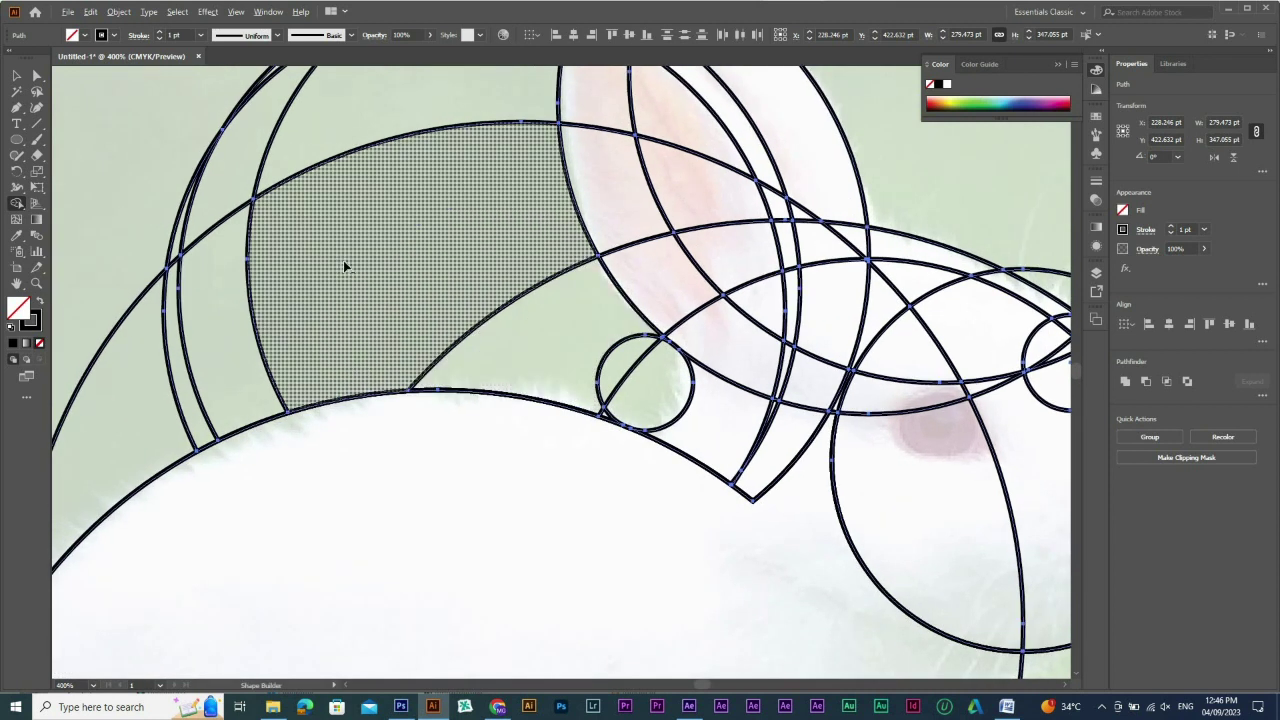
{"action": "mouse_move", "coordinate": [114, 263]}
{"action": "left_mouse_down"}
{"action": "mouse_move", "coordinate": [389, 317]}
{"action": "mouse_move", "coordinate": [671, 396]}
{"action": "left_mouse_up"}
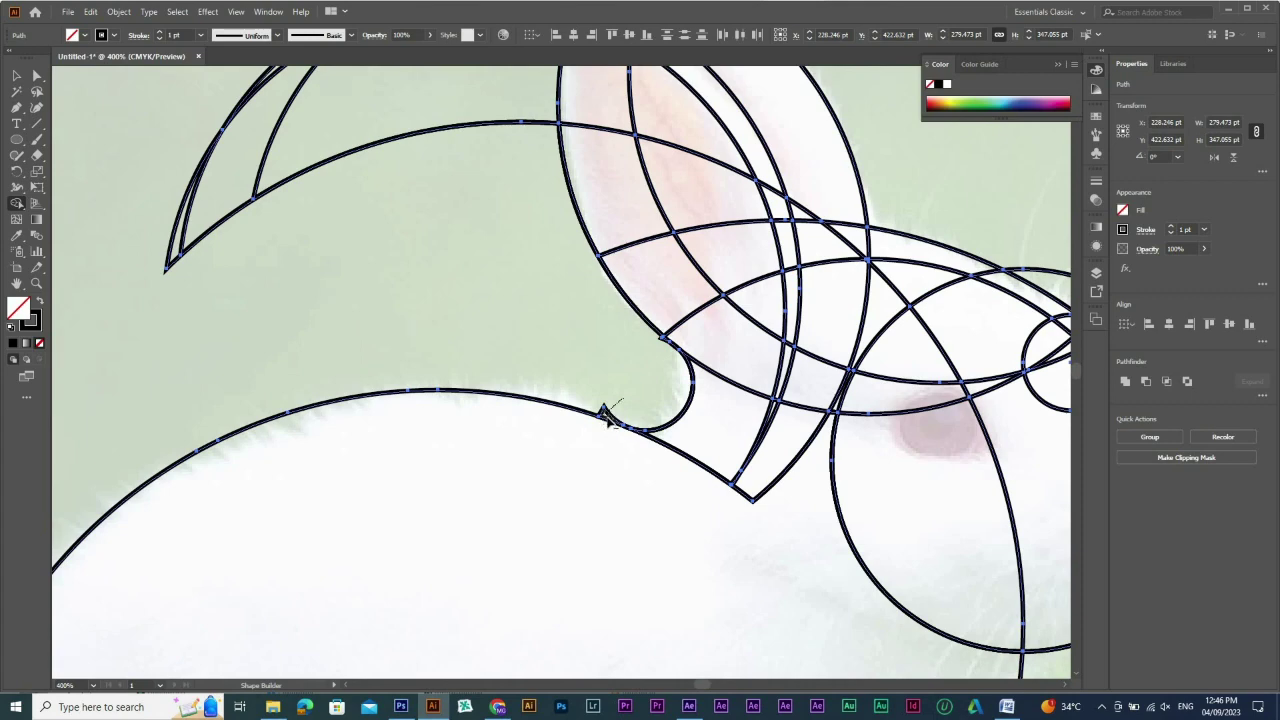
{"action": "left_click_drag", "start_coordinate": [617, 479], "coordinate": [725, 383]}
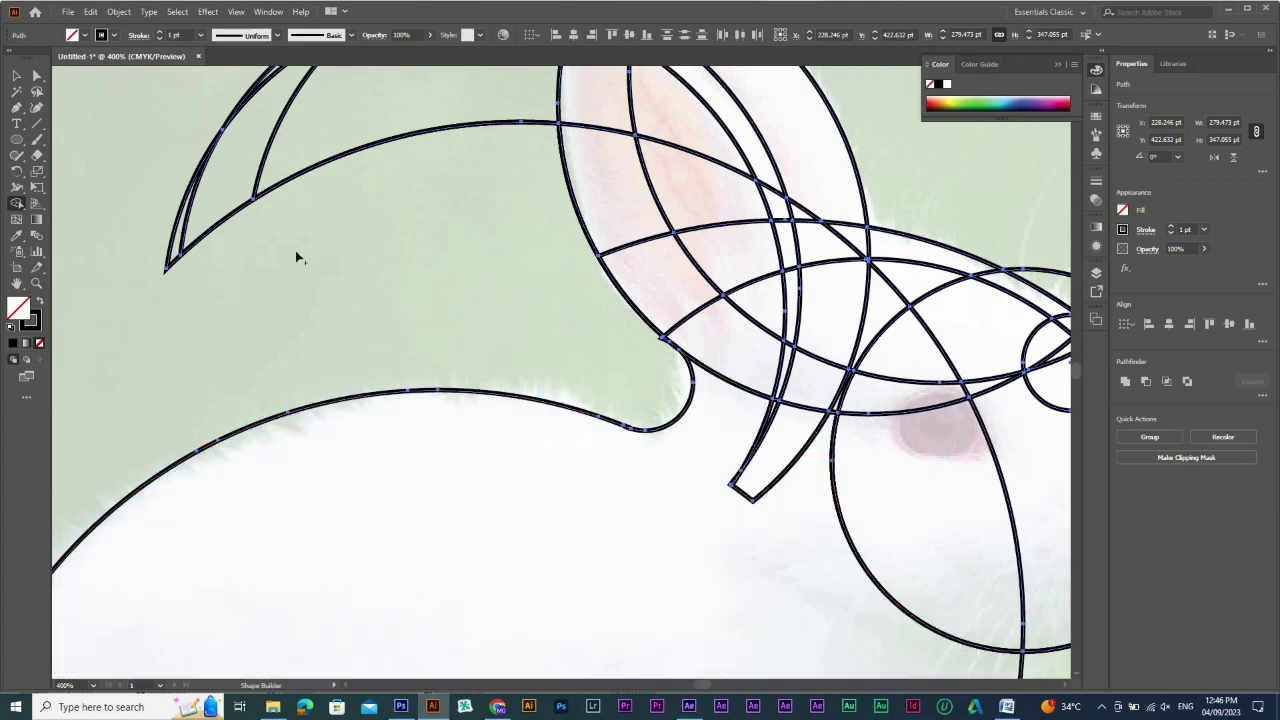
Remove the remaining circle regions behind the ears and around both ear tips
{"action": "left_click_drag", "start_coordinate": [301, 405], "coordinate": [347, 451]}
{"action": "mouse_move", "coordinate": [349, 452]}
{"action": "left_mouse_down"}
{"action": "mouse_move", "coordinate": [403, 338]}
{"action": "mouse_move", "coordinate": [542, 125]}
{"action": "mouse_move", "coordinate": [384, 195]}
{"action": "left_mouse_up"}
{"action": "mouse_move", "coordinate": [627, 246]}
{"action": "left_mouse_down"}
{"action": "mouse_move", "coordinate": [411, 283]}
{"action": "mouse_move", "coordinate": [403, 324]}
{"action": "left_mouse_up"}
{"action": "scroll", "coordinate": [337, 280], "scroll_direction": "right", "scroll_amount": 2}
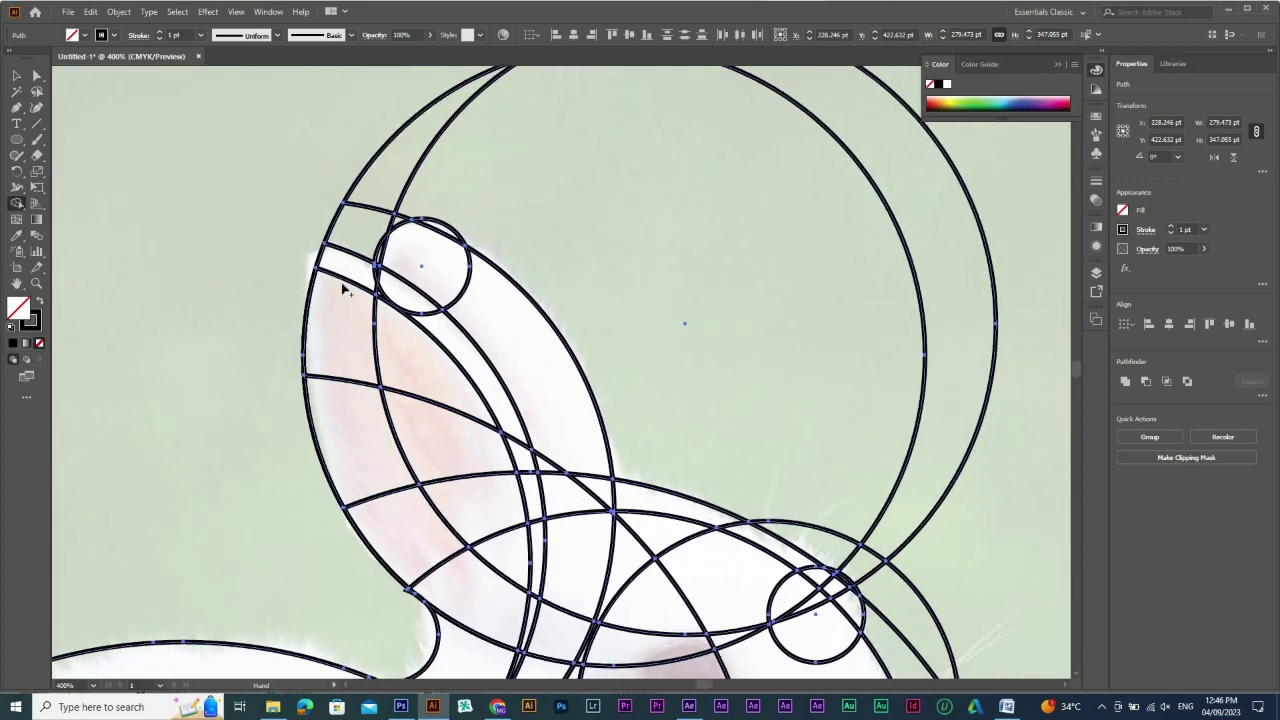
{"action": "left_click_drag", "start_coordinate": [411, 316], "coordinate": [363, 290]}
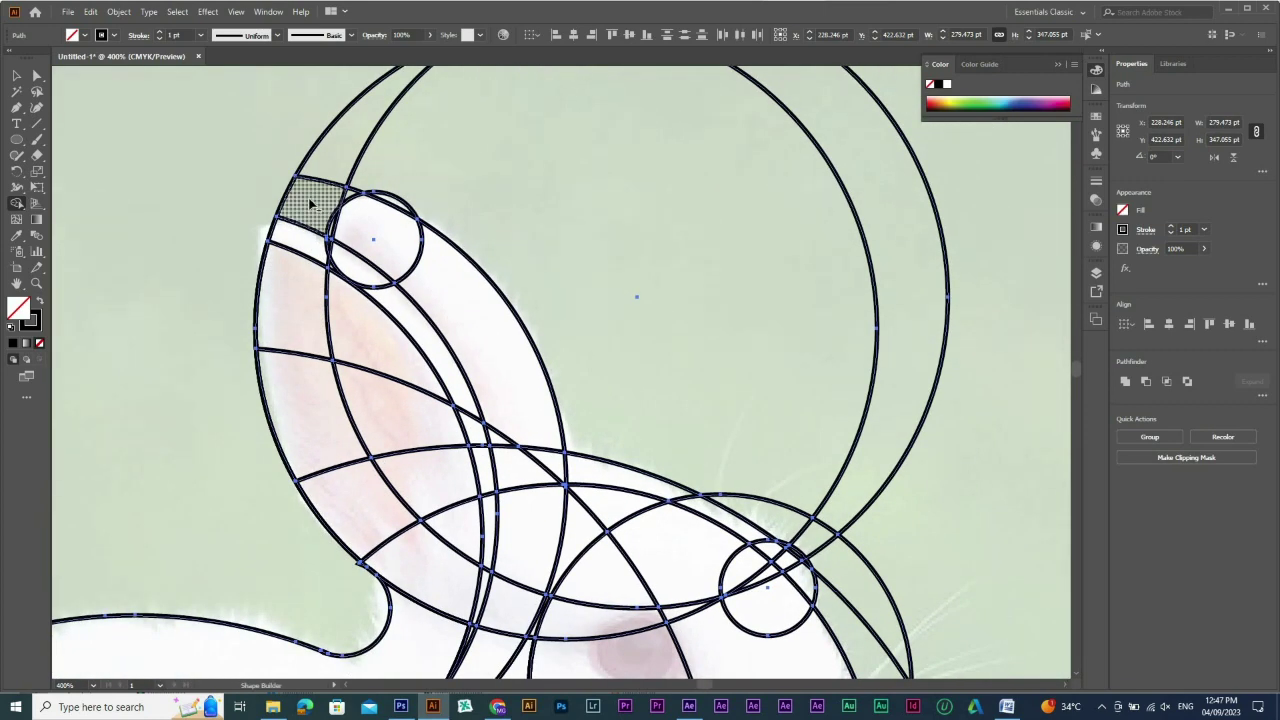
{"action": "left_click_drag", "start_coordinate": [248, 163], "coordinate": [304, 197]}
{"action": "mouse_move", "coordinate": [266, 105]}
{"action": "left_mouse_down"}
{"action": "mouse_move", "coordinate": [641, 222]}
{"action": "mouse_move", "coordinate": [620, 218]}
{"action": "left_mouse_up"}
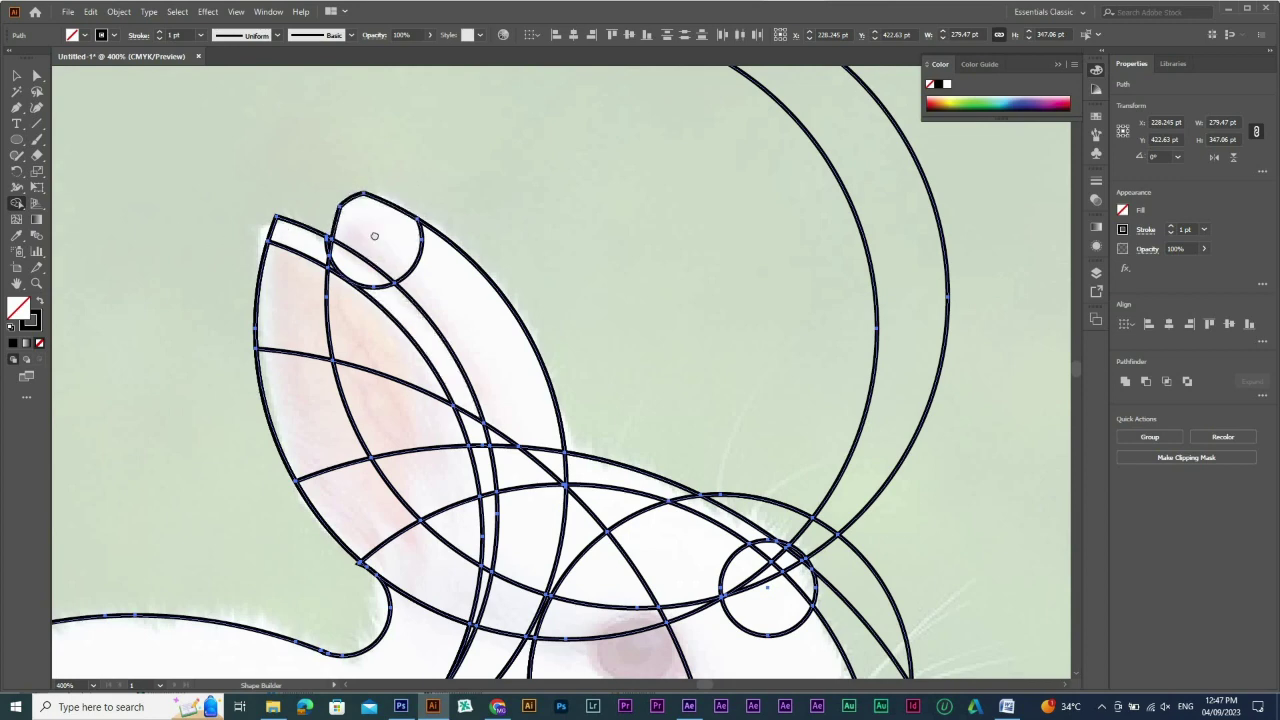
Merge the pieces of the narrow strip along the near ear's front edge
{"action": "scroll", "coordinate": [325, 195], "scroll_direction": "down", "scroll_amount": 2}
{"action": "mouse_move", "coordinate": [292, 158]}
{"action": "left_mouse_down"}
{"action": "mouse_move", "coordinate": [403, 220]}
{"action": "mouse_move", "coordinate": [485, 360]}
{"action": "left_mouse_up"}
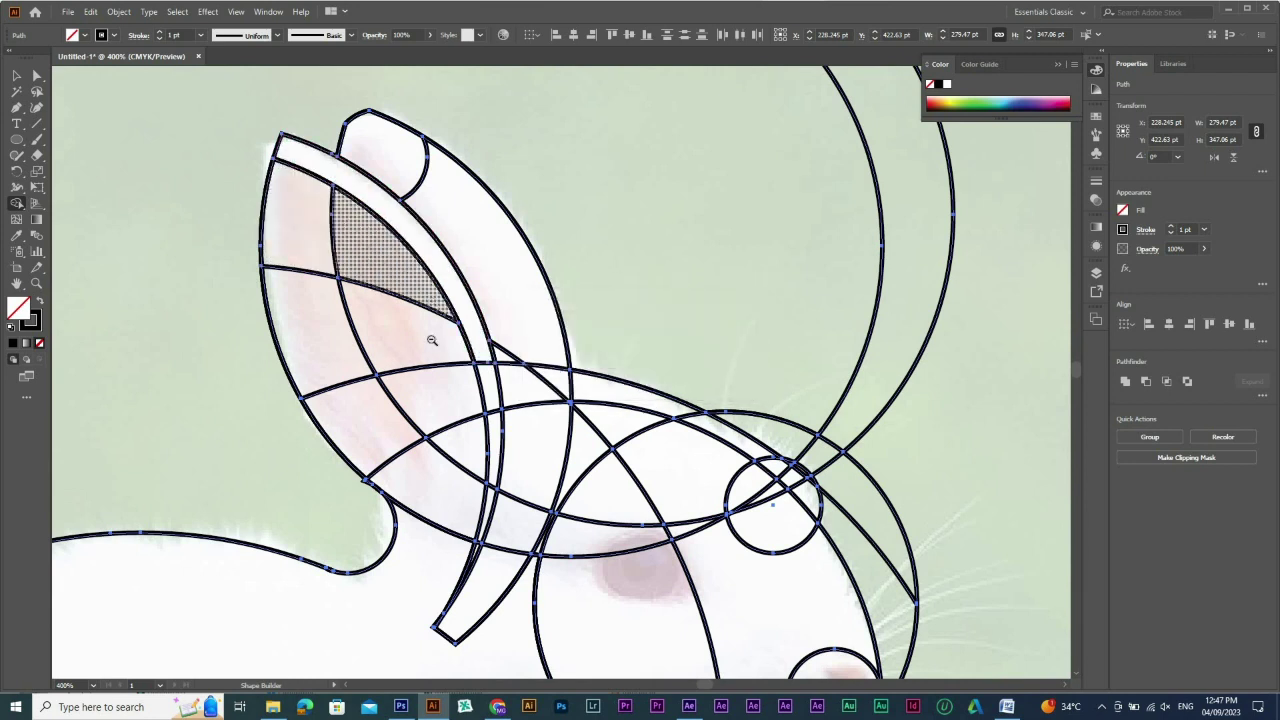
Merge the near ear's inner regions into the body and remove the small spur where the ear meets the neck
{"action": "left_click", "coordinate": [470, 448], "text": "ctrl+alt"}
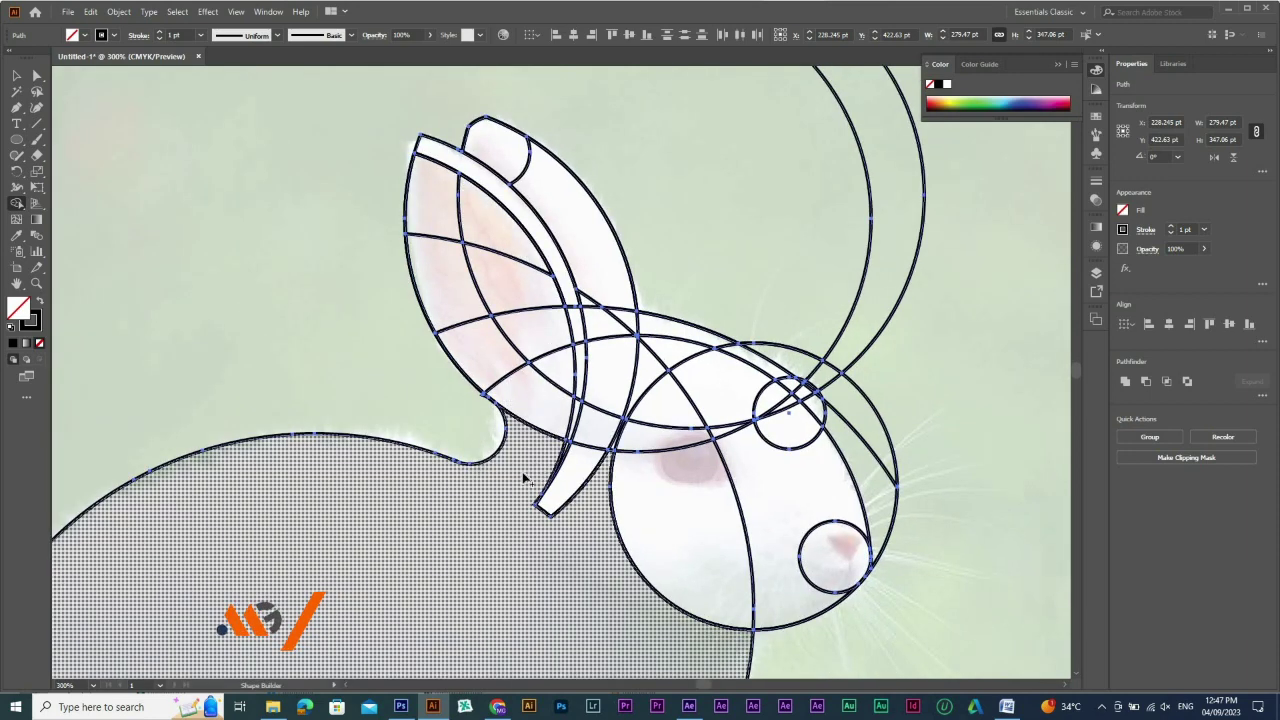
{"action": "mouse_move", "coordinate": [525, 468]}
{"action": "left_mouse_down"}
{"action": "mouse_move", "coordinate": [558, 369]}
{"action": "mouse_move", "coordinate": [543, 316]}
{"action": "mouse_move", "coordinate": [517, 266]}
{"action": "mouse_move", "coordinate": [456, 214]}
{"action": "mouse_move", "coordinate": [434, 219]}
{"action": "mouse_move", "coordinate": [468, 318]}
{"action": "mouse_move", "coordinate": [529, 402]}
{"action": "mouse_move", "coordinate": [508, 290]}
{"action": "left_mouse_up"}
{"action": "left_click_drag", "start_coordinate": [438, 371], "coordinate": [518, 432]}
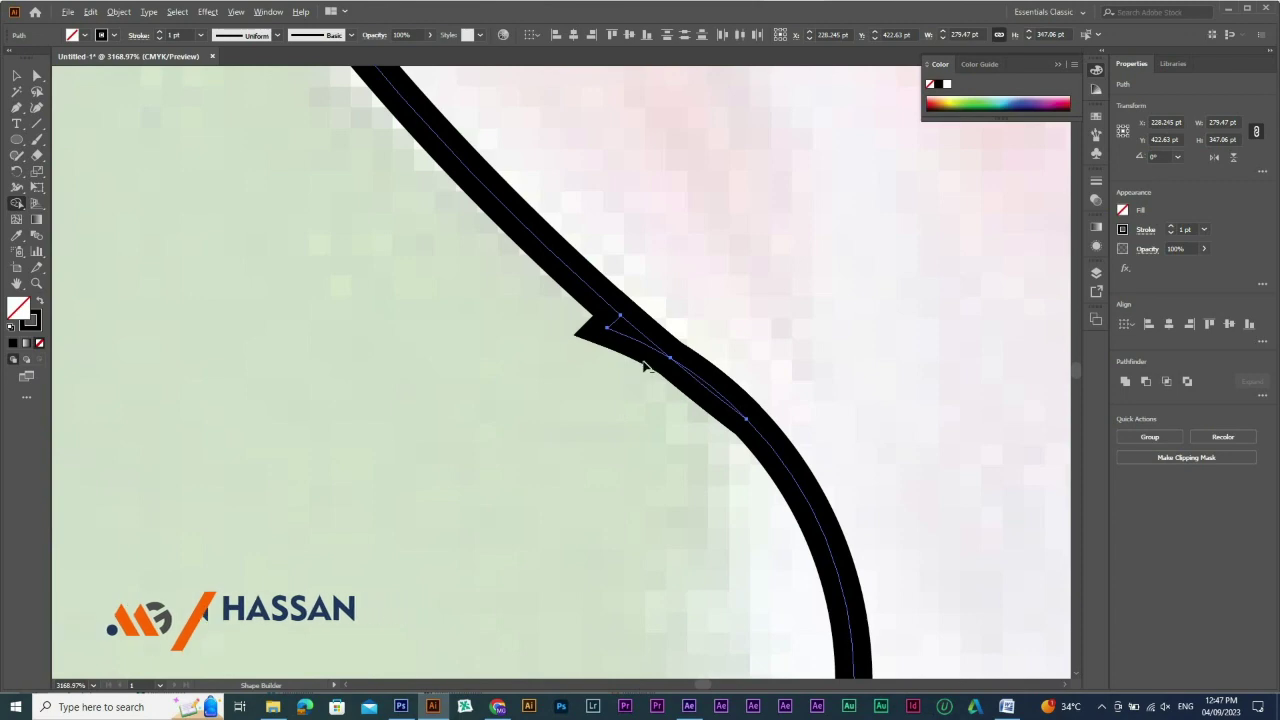
{"action": "left_click", "coordinate": [634, 483], "text": "ctrl+alt"}
{"action": "left_click", "coordinate": [634, 483], "text": "ctrl+alt"}
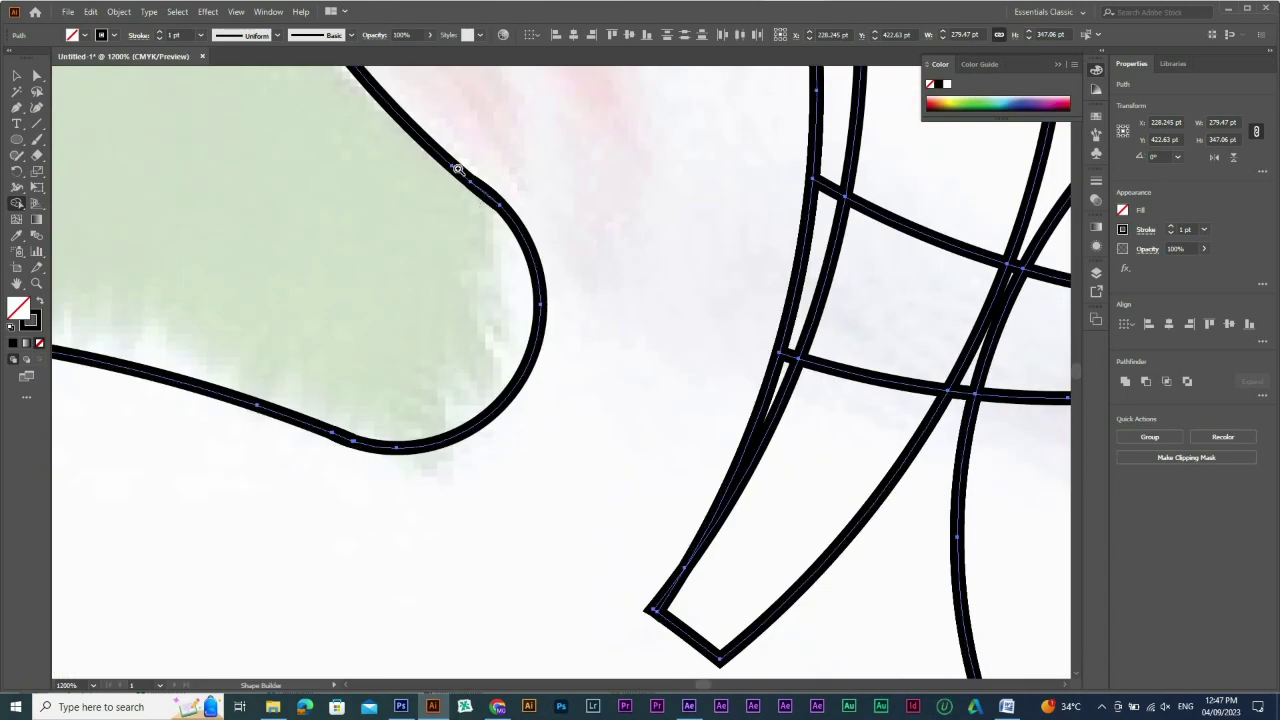
Remove the remaining tiny sliver on the outline between the base of the near ear and the neck curve
{"action": "left_click_drag", "start_coordinate": [503, 213], "coordinate": [504, 221]}
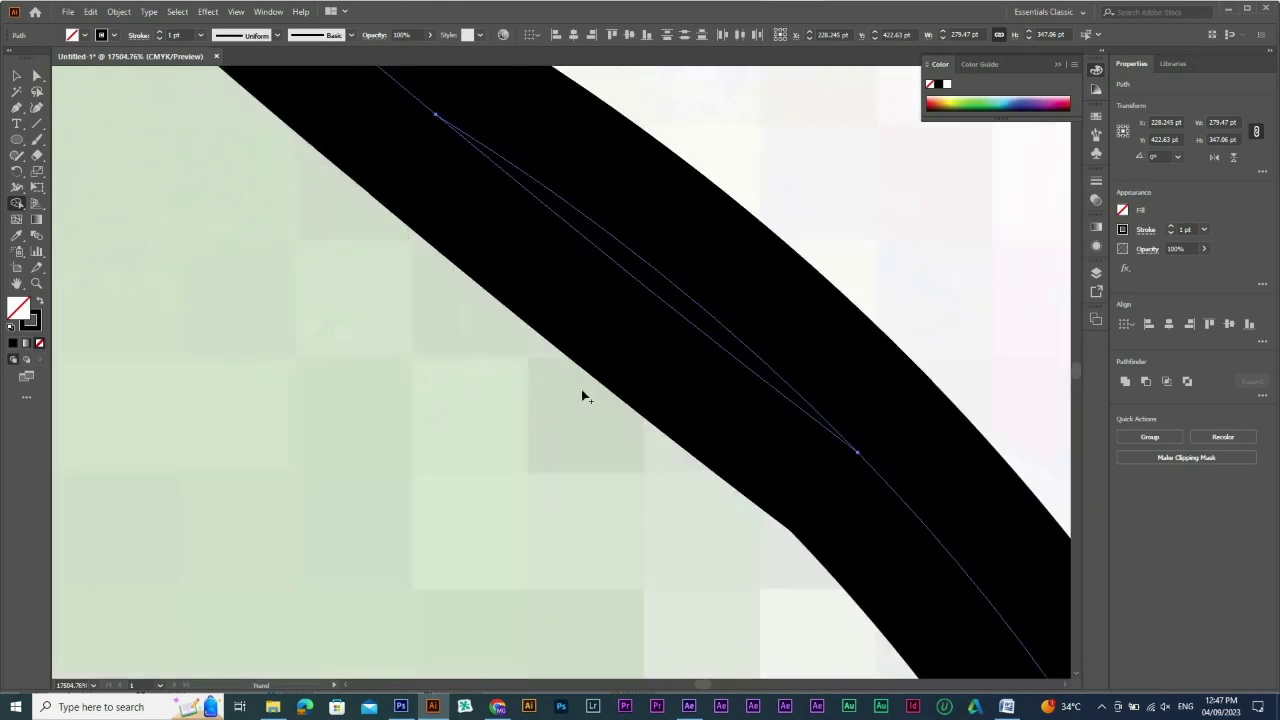
{"action": "left_click", "coordinate": [486, 491], "text": "ctrl+alt"}
{"action": "left_click", "coordinate": [651, 343], "text": "ctrl+alt"}
{"action": "left_click", "coordinate": [650, 342], "text": "ctrl+alt"}
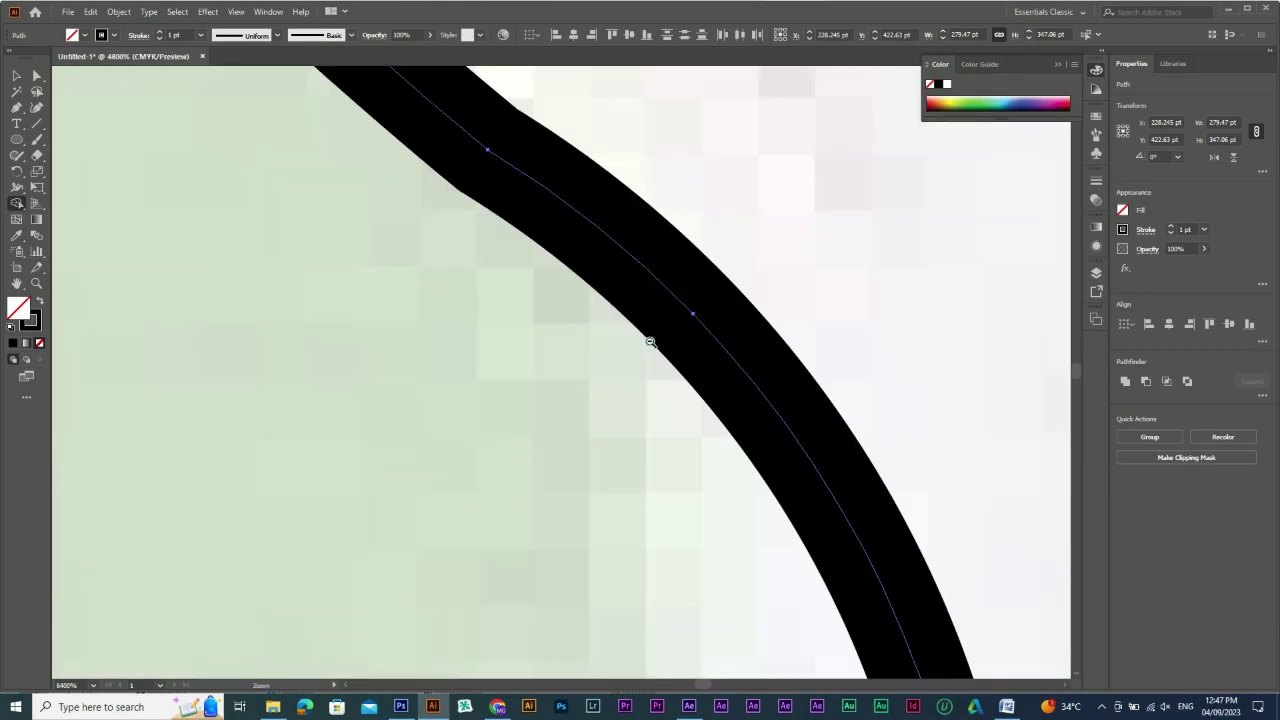
{"action": "left_click", "coordinate": [514, 394], "text": "ctrl+alt"}
{"action": "left_click", "coordinate": [605, 420], "text": "ctrl+alt"}
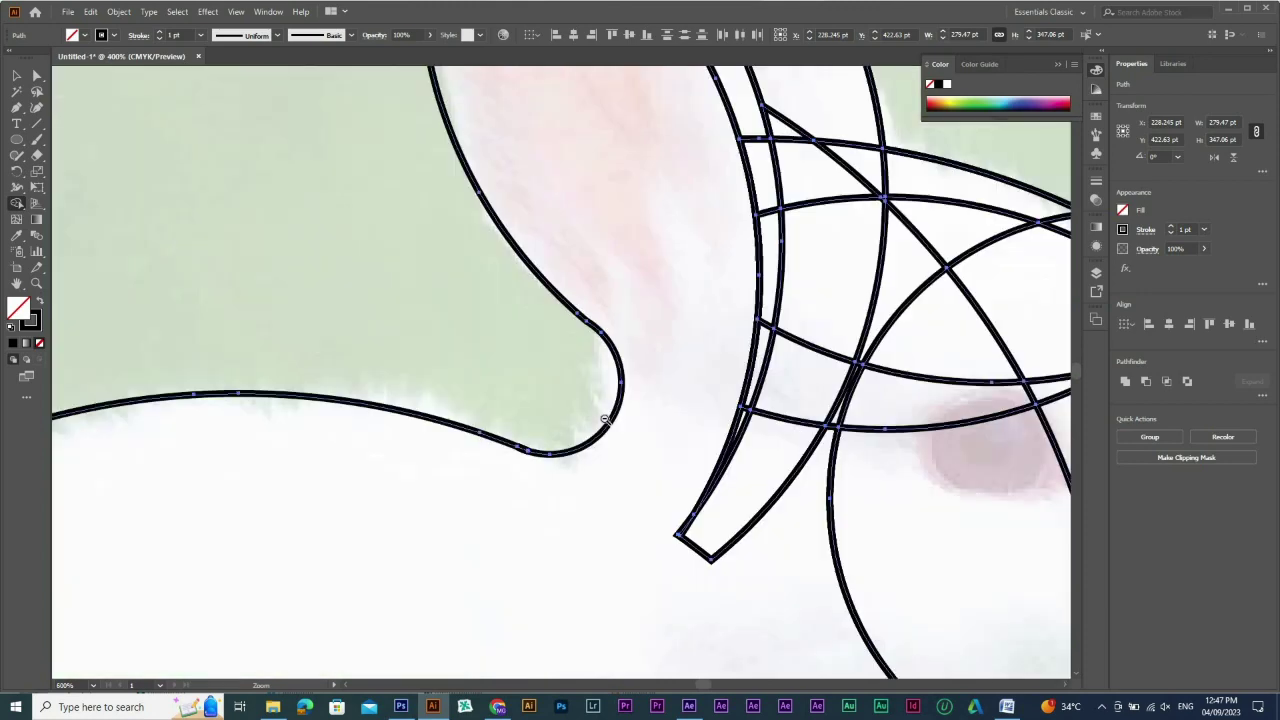
{"action": "left_click", "coordinate": [605, 420], "text": "ctrl+alt"}
{"action": "left_click", "coordinate": [605, 420], "text": "ctrl+alt"}
{"action": "left_click", "coordinate": [505, 507], "text": "ctrl+alt"}
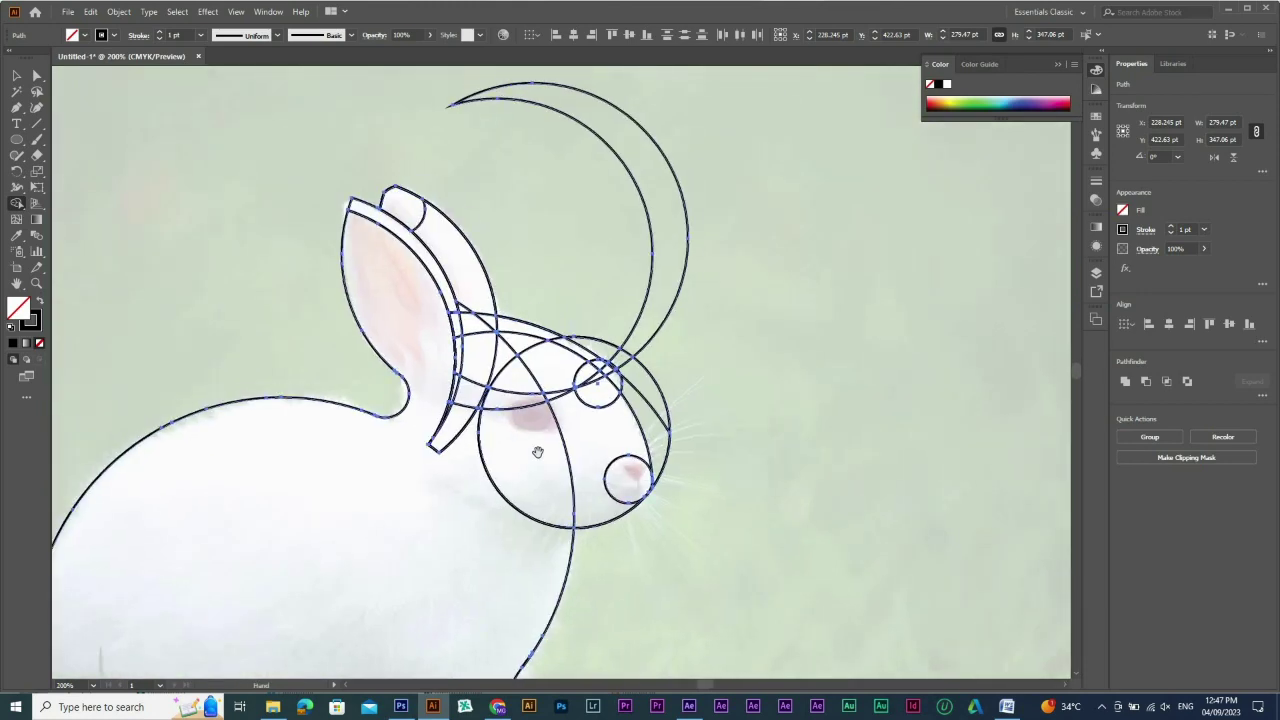
Remove the leftover circle crescents above the head, and merge the far ear's tip, length and base into the body
{"action": "left_click_drag", "start_coordinate": [351, 206], "coordinate": [766, 437]}
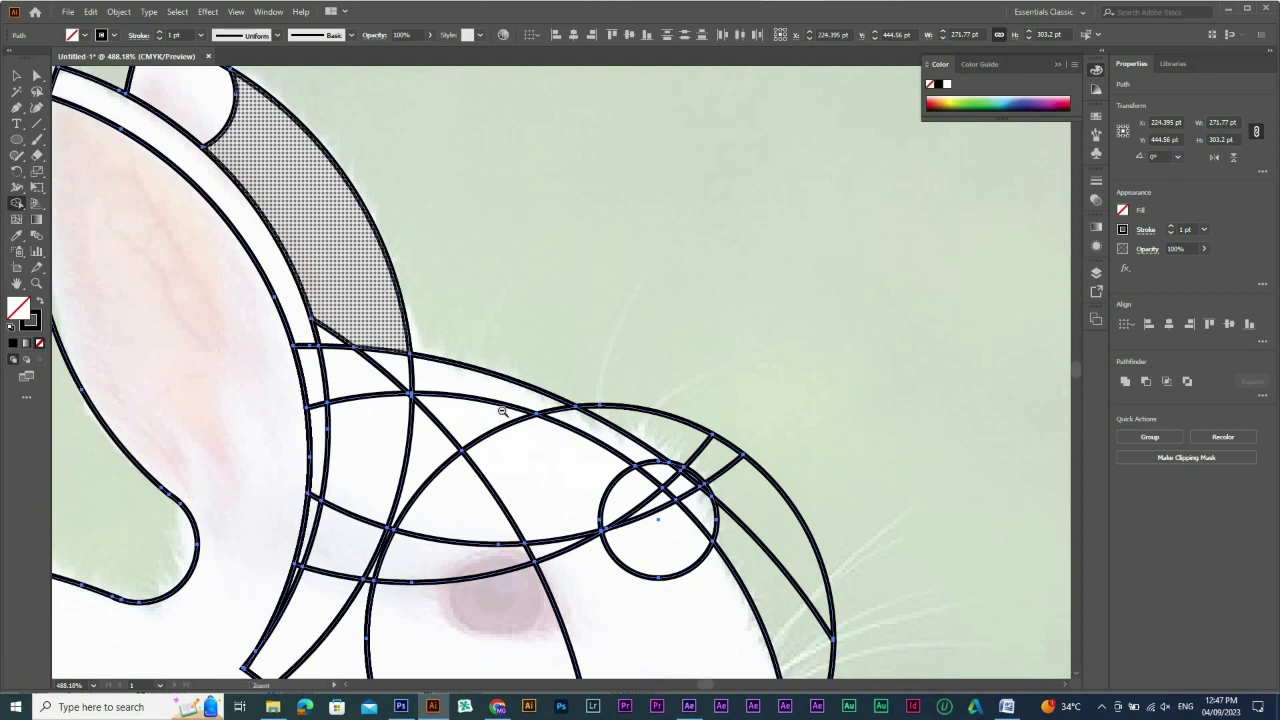
{"action": "left_click_drag", "start_coordinate": [314, 228], "coordinate": [396, 309]}
{"action": "left_click", "coordinate": [398, 307], "text": "ctrl+alt"}
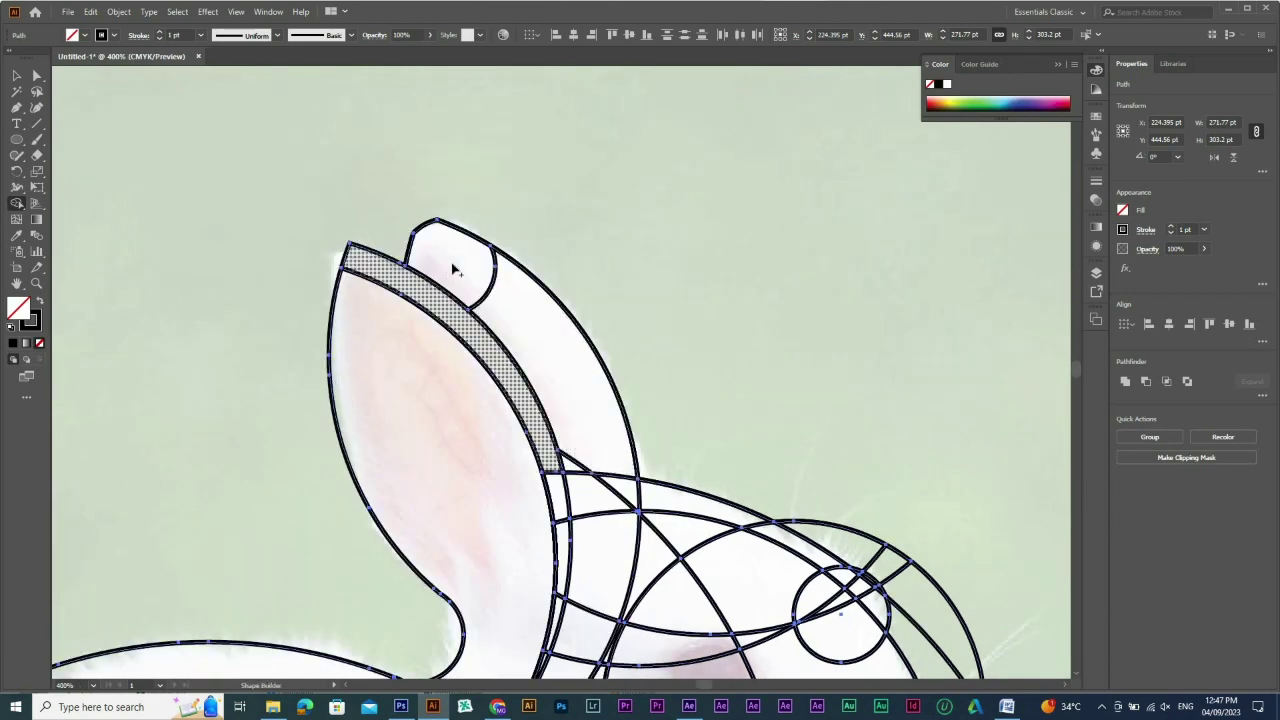
{"action": "mouse_move", "coordinate": [460, 263]}
{"action": "left_mouse_down"}
{"action": "mouse_move", "coordinate": [502, 307]}
{"action": "mouse_move", "coordinate": [569, 412]}
{"action": "left_mouse_up"}
{"action": "mouse_move", "coordinate": [593, 510]}
{"action": "left_mouse_down"}
{"action": "mouse_move", "coordinate": [593, 555]}
{"action": "mouse_move", "coordinate": [583, 406]}
{"action": "left_mouse_up"}
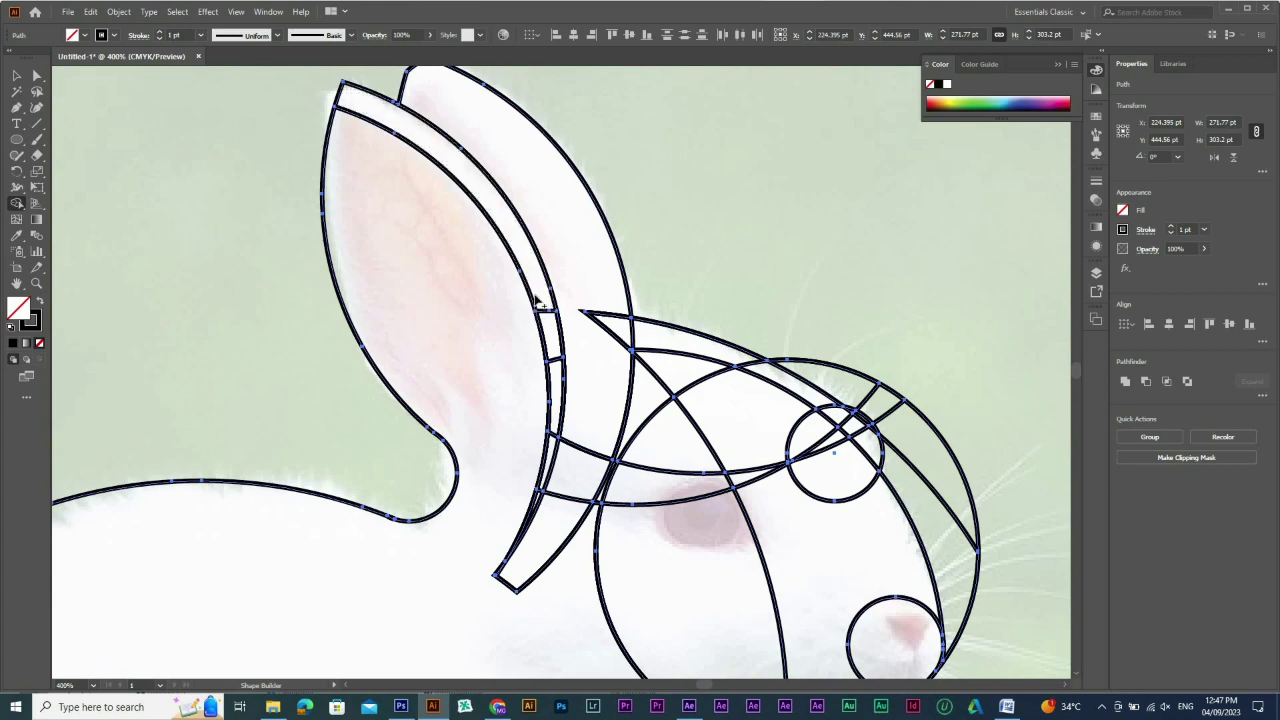
Join the upper pieces of the near ear's front strip, and merge its lower end, the cheek strip and the cheek regions into the body
{"action": "mouse_move", "coordinate": [543, 298]}
{"action": "left_mouse_down"}
{"action": "mouse_move", "coordinate": [553, 370]}
{"action": "mouse_move", "coordinate": [606, 398]}
{"action": "left_mouse_up"}
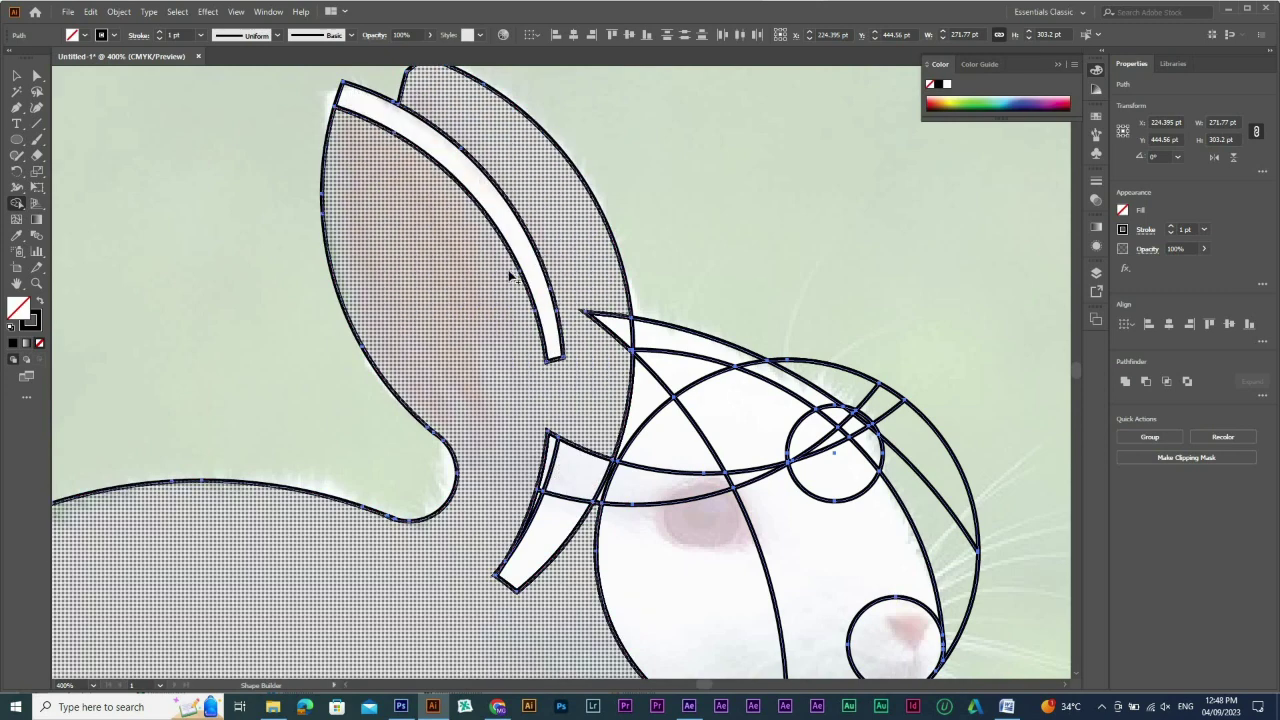
{"action": "scroll", "coordinate": [510, 275], "scroll_direction": "down", "scroll_amount": 5}
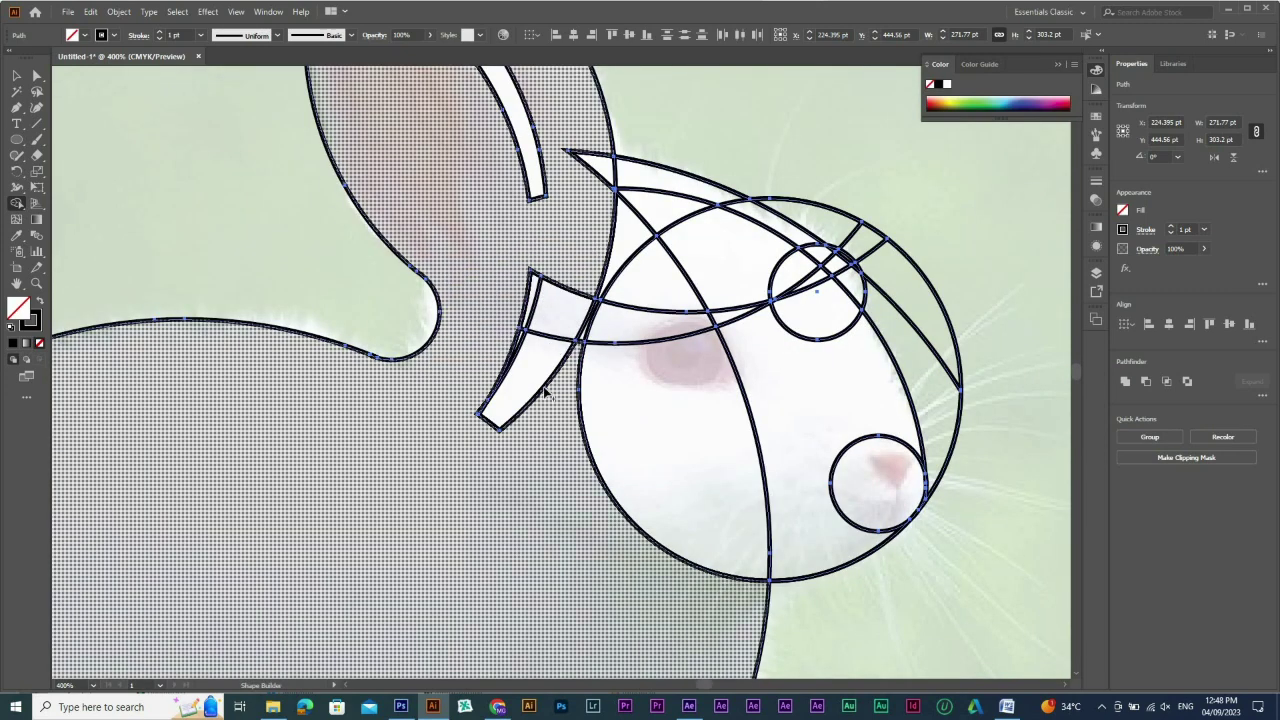
{"action": "left_click_drag", "start_coordinate": [545, 392], "coordinate": [574, 322]}
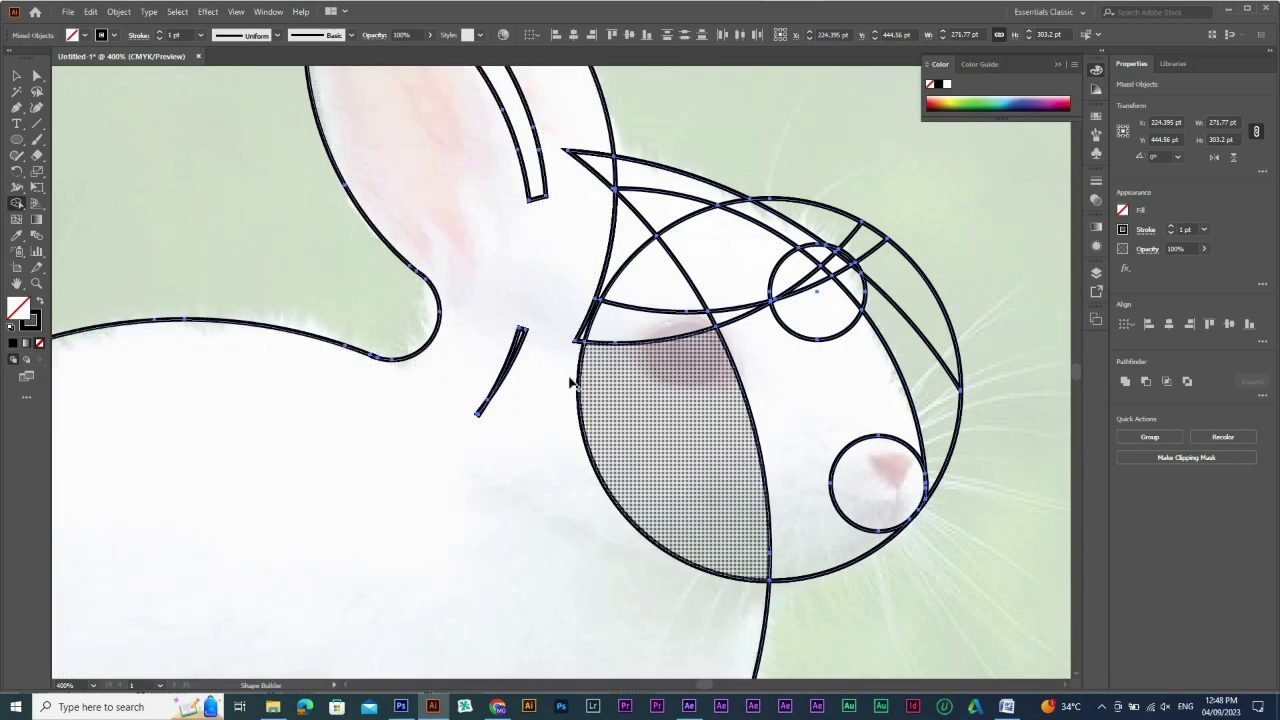
{"action": "mouse_move", "coordinate": [528, 378]}
{"action": "left_mouse_down"}
{"action": "mouse_move", "coordinate": [598, 375]}
{"action": "mouse_move", "coordinate": [491, 434]}
{"action": "mouse_move", "coordinate": [482, 406]}
{"action": "left_mouse_up"}
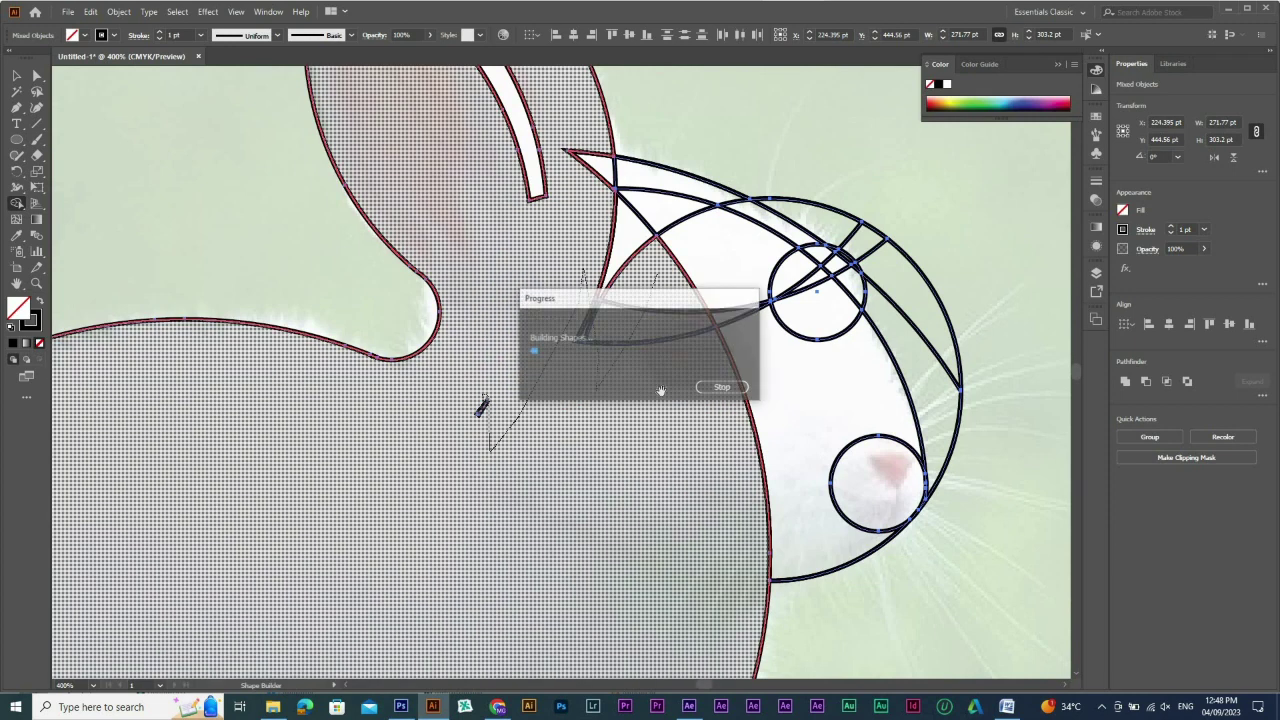
Merge the muzzle and nose-circle regions into the head, and remove the outer wedge beside the nose
{"action": "scroll", "coordinate": [514, 380], "scroll_direction": "right", "scroll_amount": 5}
{"action": "mouse_move", "coordinate": [540, 523]}
{"action": "left_mouse_down"}
{"action": "mouse_move", "coordinate": [634, 516]}
{"action": "mouse_move", "coordinate": [718, 452]}
{"action": "left_mouse_up"}
{"action": "scroll", "coordinate": [790, 486], "scroll_direction": "up", "scroll_amount": 10}
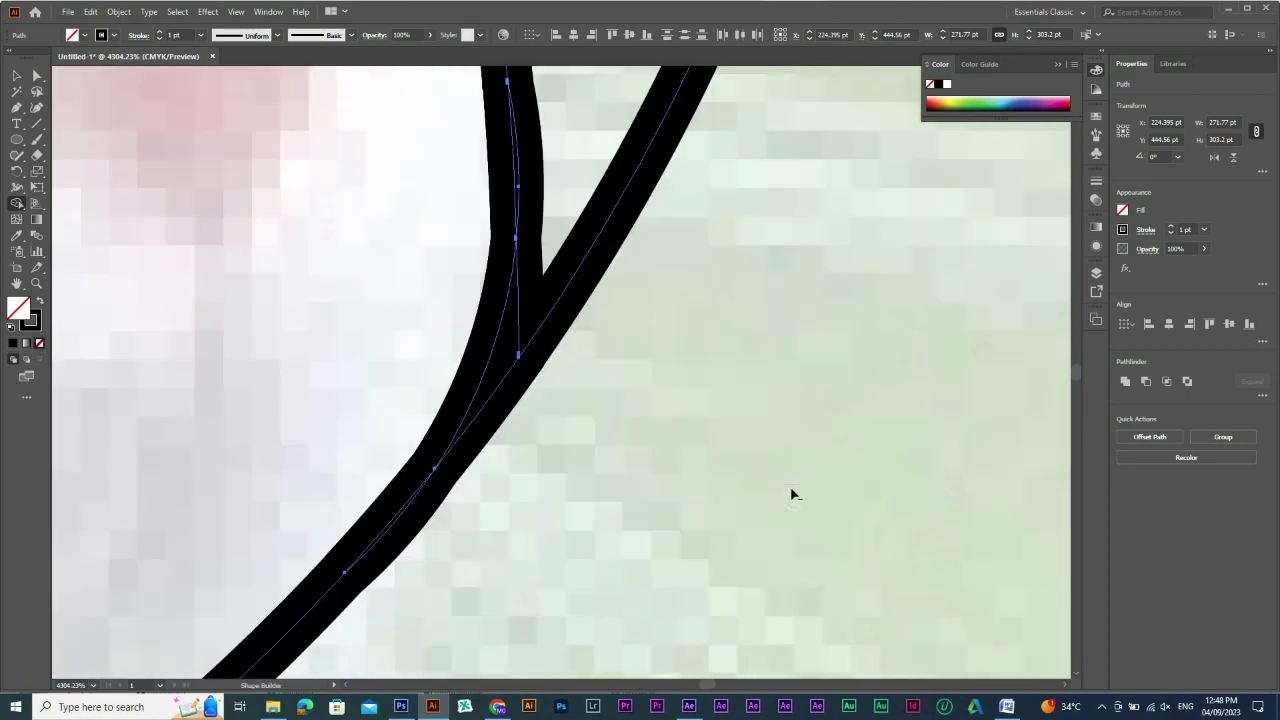
{"action": "left_click_drag", "start_coordinate": [534, 363], "coordinate": [511, 356]}
{"action": "left_click_drag", "start_coordinate": [596, 433], "coordinate": [560, 301]}
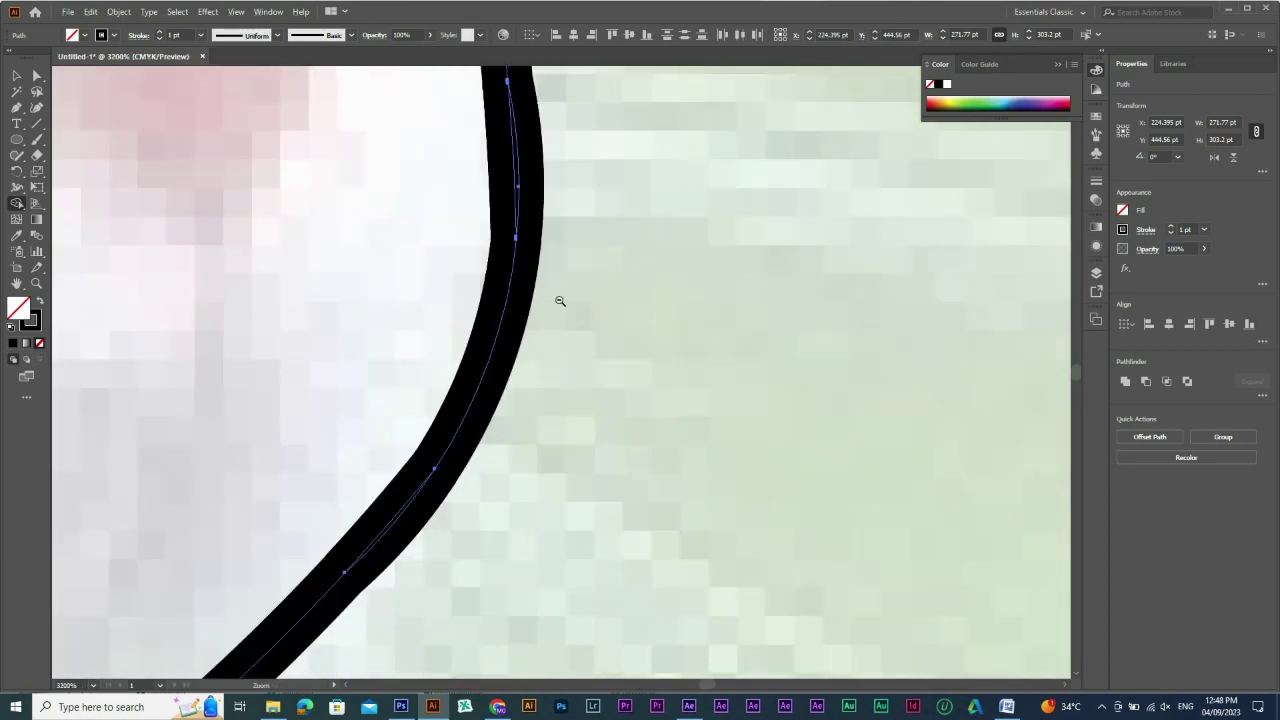
Clean up the remaining thin slivers along the outline at the front and underside of the nose
{"action": "mouse_move", "coordinate": [453, 275]}
{"action": "left_mouse_down"}
{"action": "mouse_move", "coordinate": [538, 335]}
{"action": "mouse_move", "coordinate": [532, 313]}
{"action": "left_mouse_up"}
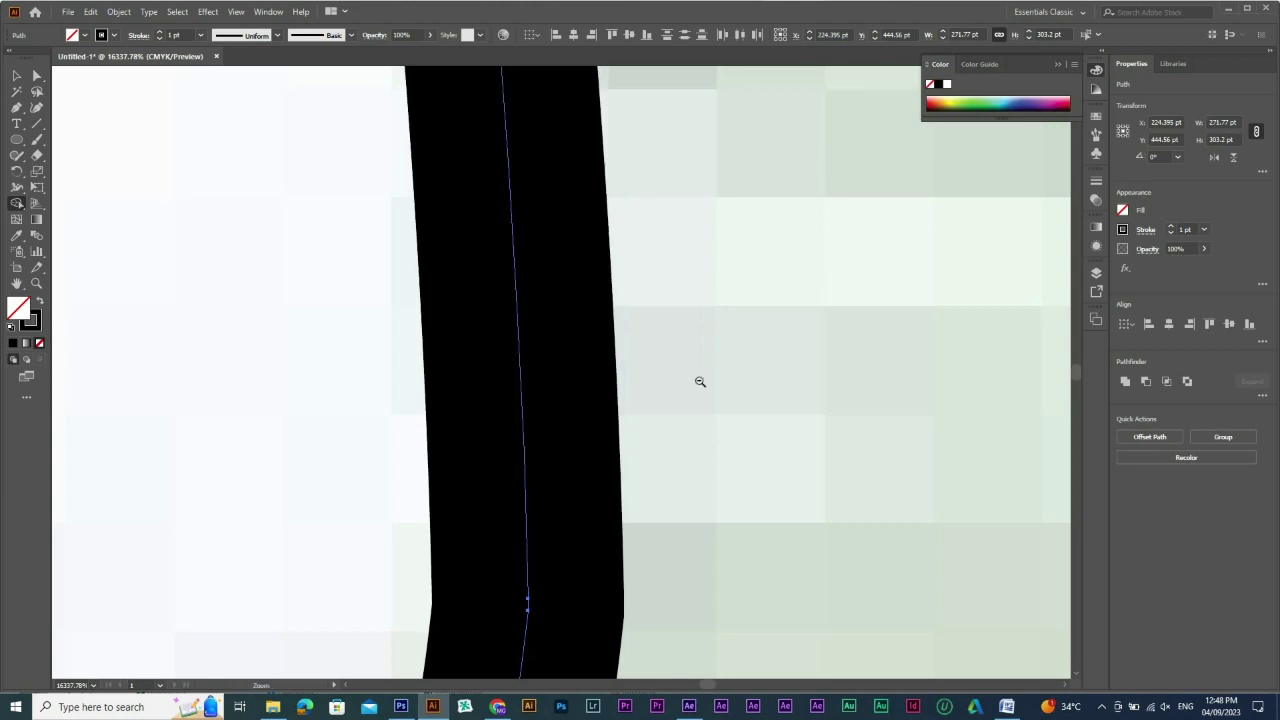
{"action": "left_click", "coordinate": [700, 381], "text": "ctrl+alt"}
{"action": "key", "text": "ctrl+z"}
{"action": "mouse_move", "coordinate": [259, 342]}
{"action": "left_mouse_down"}
{"action": "mouse_move", "coordinate": [450, 356]}
{"action": "mouse_move", "coordinate": [544, 414]}
{"action": "left_mouse_up"}
{"action": "left_click", "coordinate": [551, 414], "text": "ctrl+alt"}
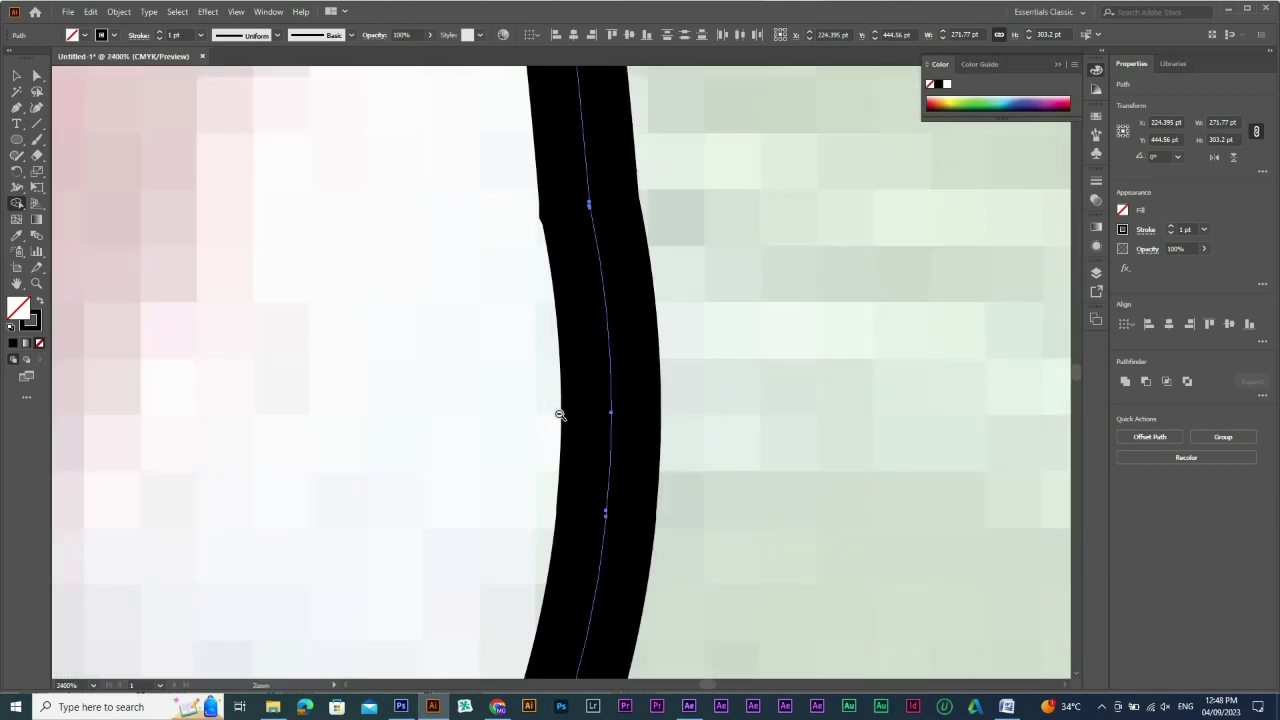
{"action": "left_click", "coordinate": [559, 414], "text": "ctrl+alt"}
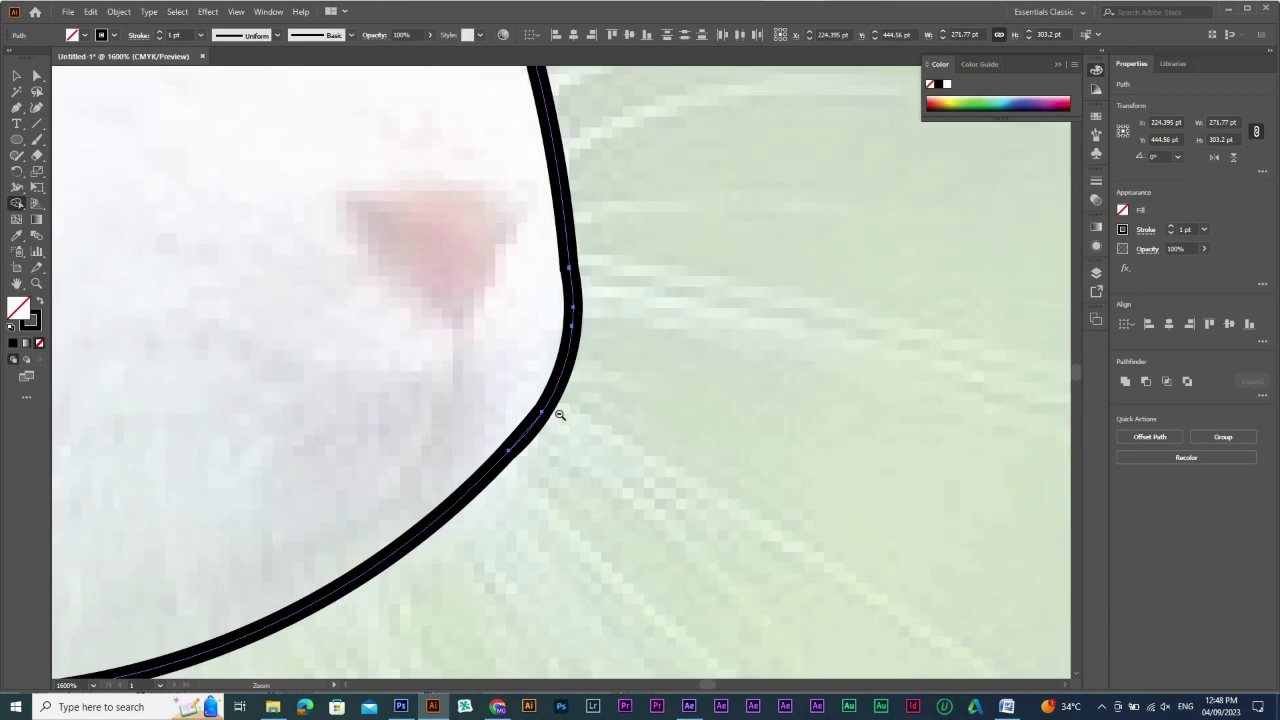
{"action": "left_click", "coordinate": [514, 363], "text": "ctrl+alt"}
{"action": "left_click", "coordinate": [514, 363], "text": "ctrl+alt"}
{"action": "left_click", "coordinate": [603, 451], "text": "ctrl+alt"}
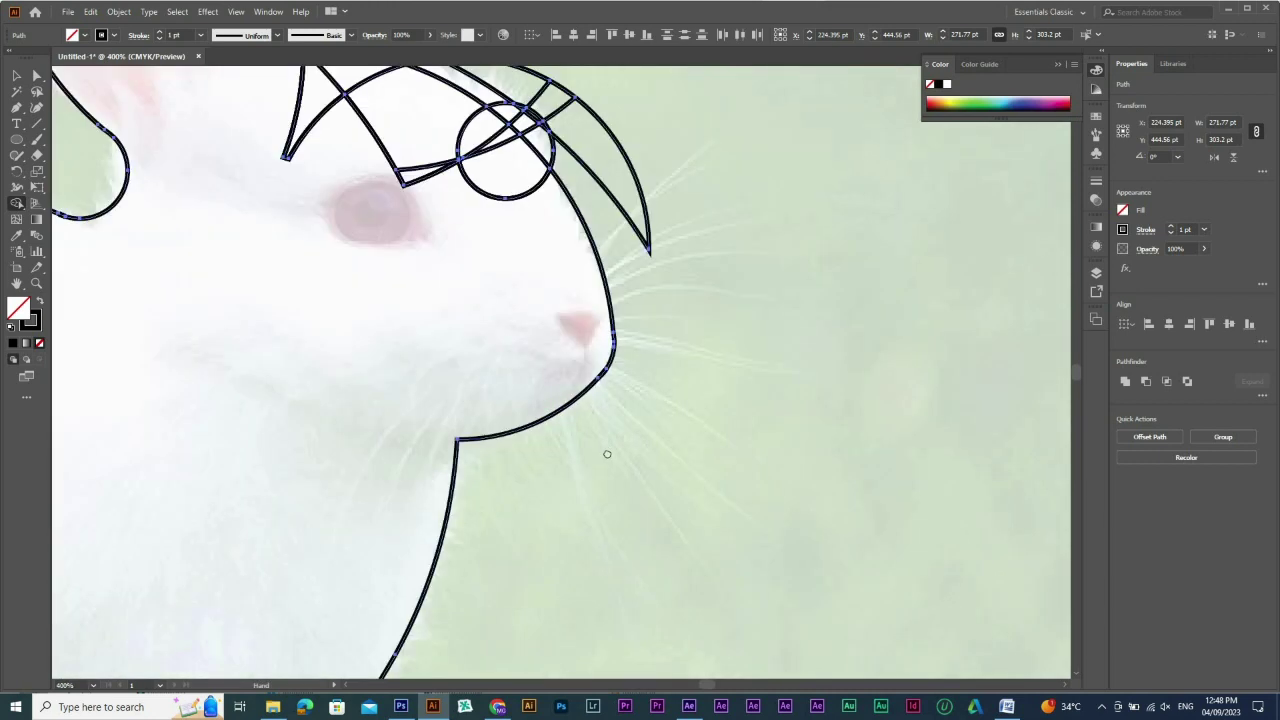
Merge the regions along the forehead's upper edge and the lower part of the small brow circle into the head
{"action": "left_click", "coordinate": [609, 407], "text": "ctrl+alt"}
{"action": "left_click_drag", "start_coordinate": [503, 290], "coordinate": [579, 346]}
{"action": "left_click_drag", "start_coordinate": [886, 522], "coordinate": [338, 212]}
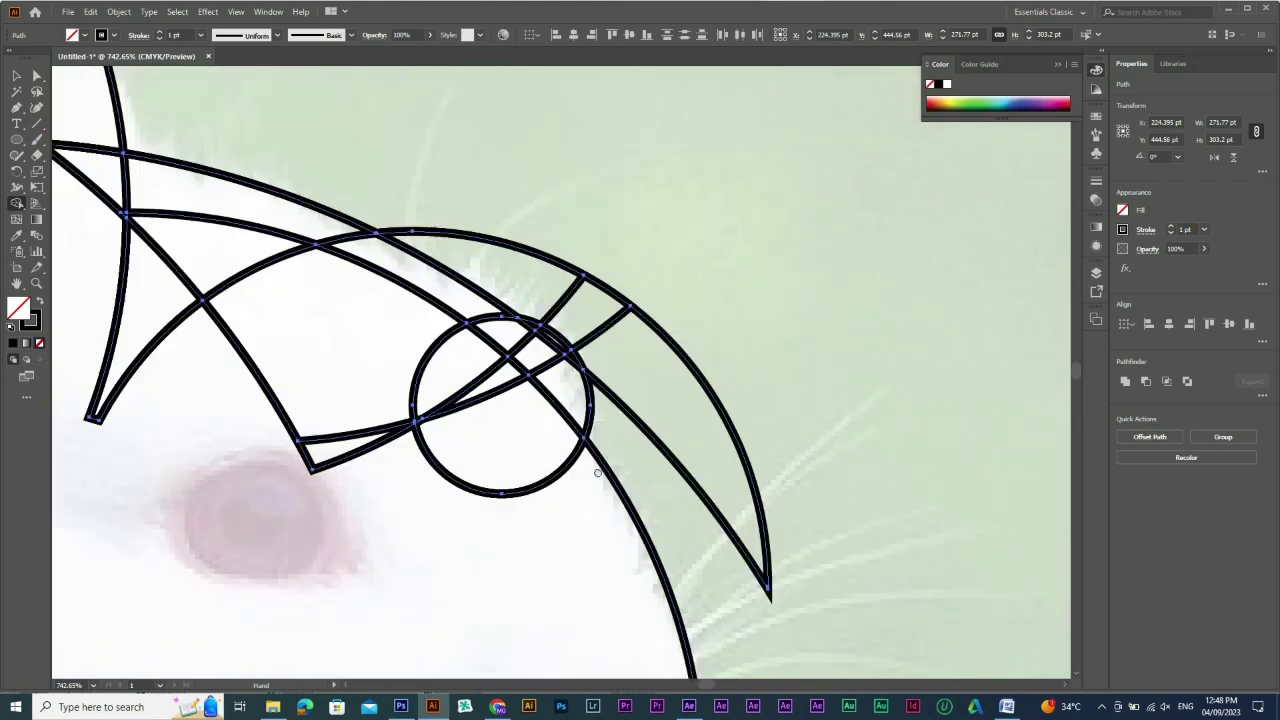
{"action": "left_click_drag", "start_coordinate": [598, 473], "coordinate": [658, 484]}
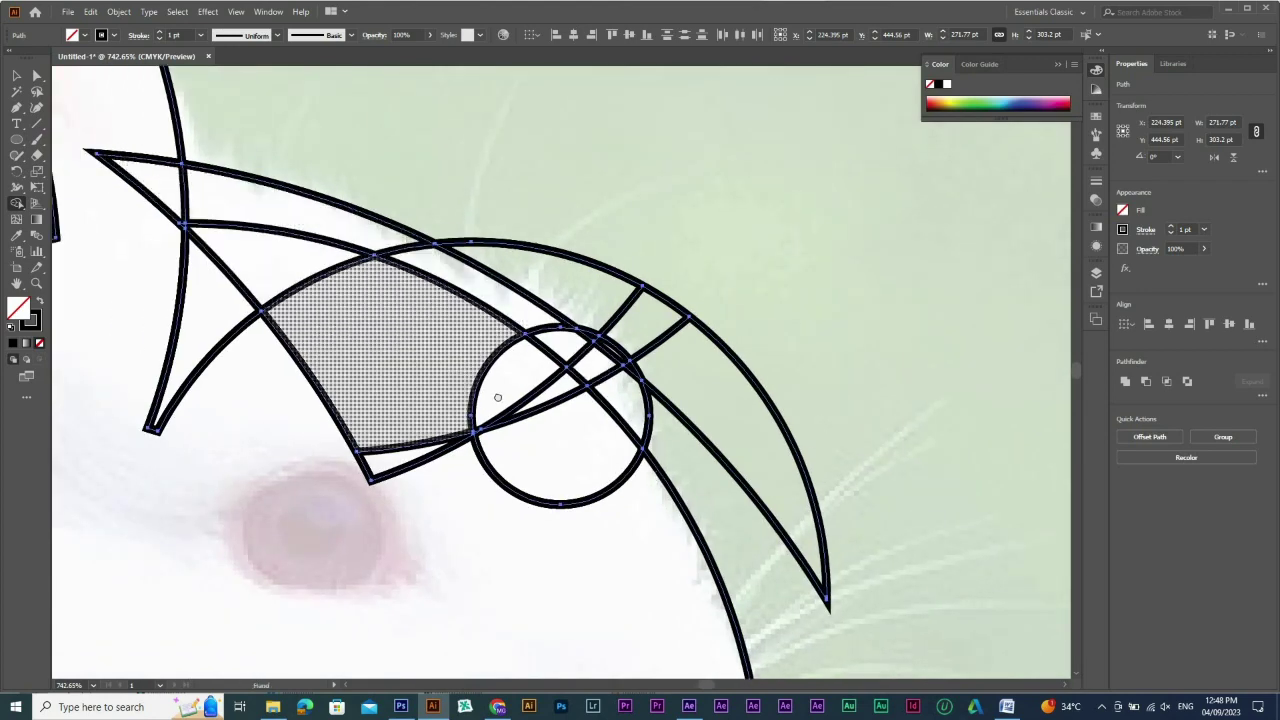
{"action": "left_click_drag", "start_coordinate": [497, 397], "coordinate": [657, 495]}
{"action": "mouse_move", "coordinate": [294, 224]}
{"action": "left_mouse_down"}
{"action": "mouse_move", "coordinate": [322, 300]}
{"action": "mouse_move", "coordinate": [524, 338]}
{"action": "left_mouse_up"}
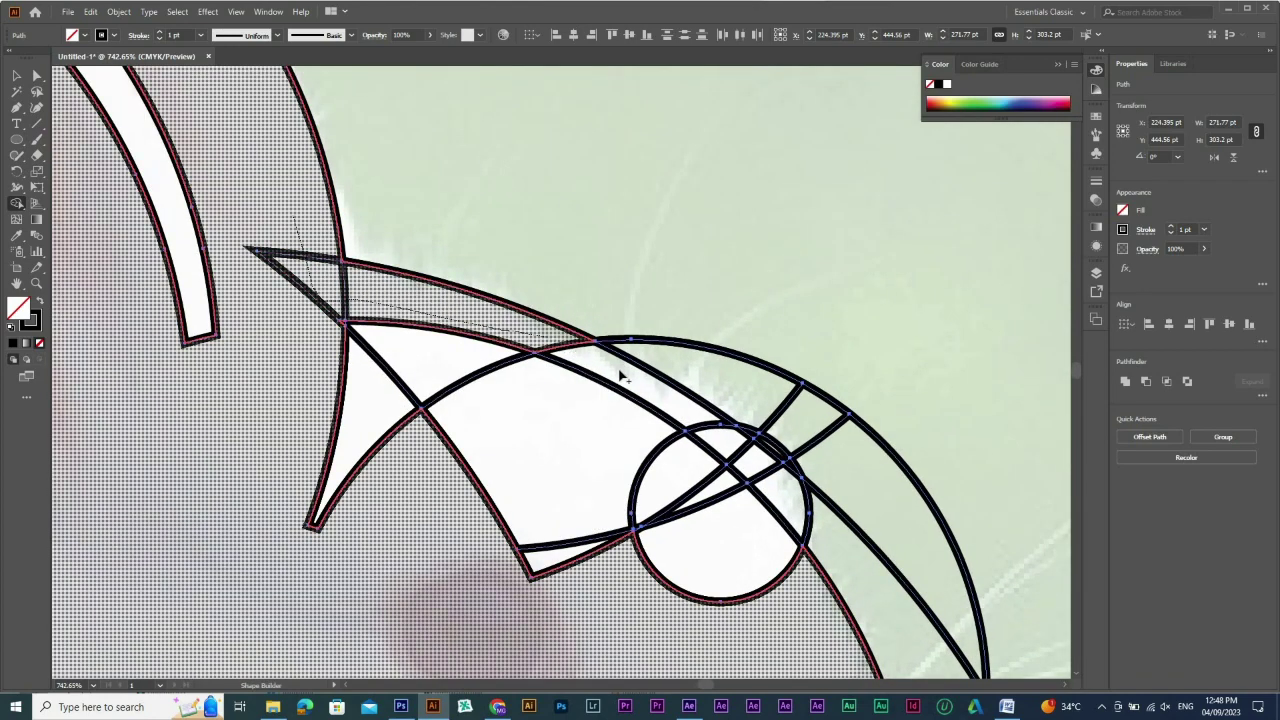
{"action": "mouse_move", "coordinate": [620, 375]}
{"action": "left_mouse_down"}
{"action": "mouse_move", "coordinate": [725, 439]}
{"action": "mouse_move", "coordinate": [782, 507]}
{"action": "left_mouse_up"}
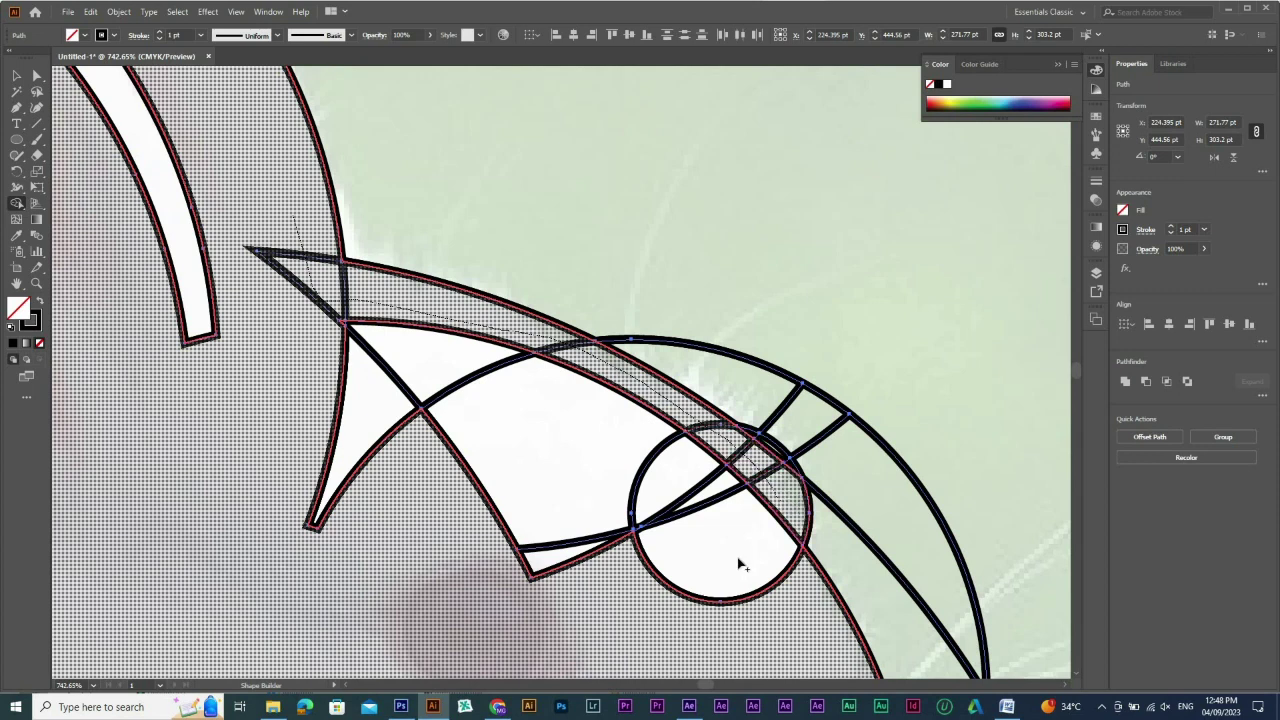
{"action": "mouse_move", "coordinate": [741, 565]}
{"action": "left_mouse_down"}
{"action": "mouse_move", "coordinate": [543, 452]}
{"action": "mouse_move", "coordinate": [645, 293]}
{"action": "left_mouse_up"}
{"action": "left_click", "coordinate": [518, 411], "text": "alt"}
{"action": "left_click_drag", "start_coordinate": [630, 350], "coordinate": [630, 365]}
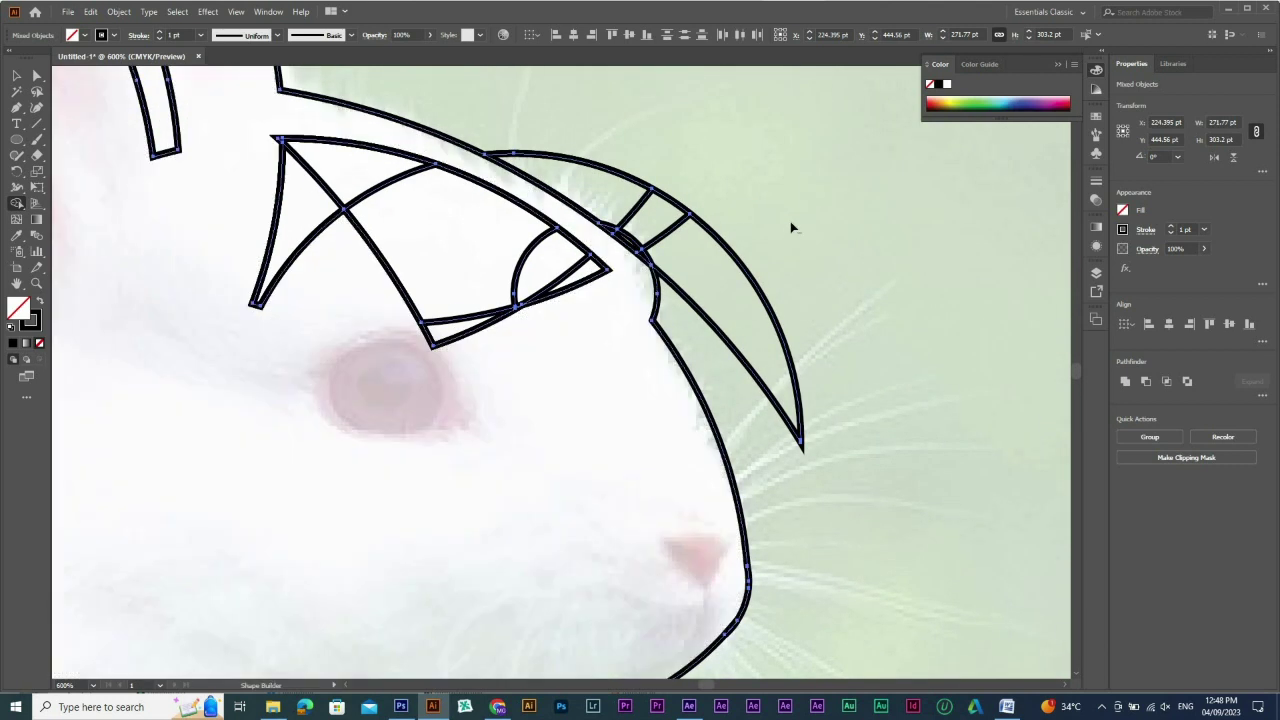
Remove the crescent regions outside the forehead and the small pointed spurs left on the brow outline
{"action": "left_click_drag", "start_coordinate": [790, 222], "coordinate": [711, 271]}
{"action": "mouse_move", "coordinate": [604, 201]}
{"action": "left_mouse_down"}
{"action": "mouse_move", "coordinate": [631, 243]}
{"action": "mouse_move", "coordinate": [652, 214]}
{"action": "left_mouse_up"}
{"action": "key", "text": "ctrl+space"}
{"action": "left_click_drag", "start_coordinate": [569, 186], "coordinate": [716, 292]}
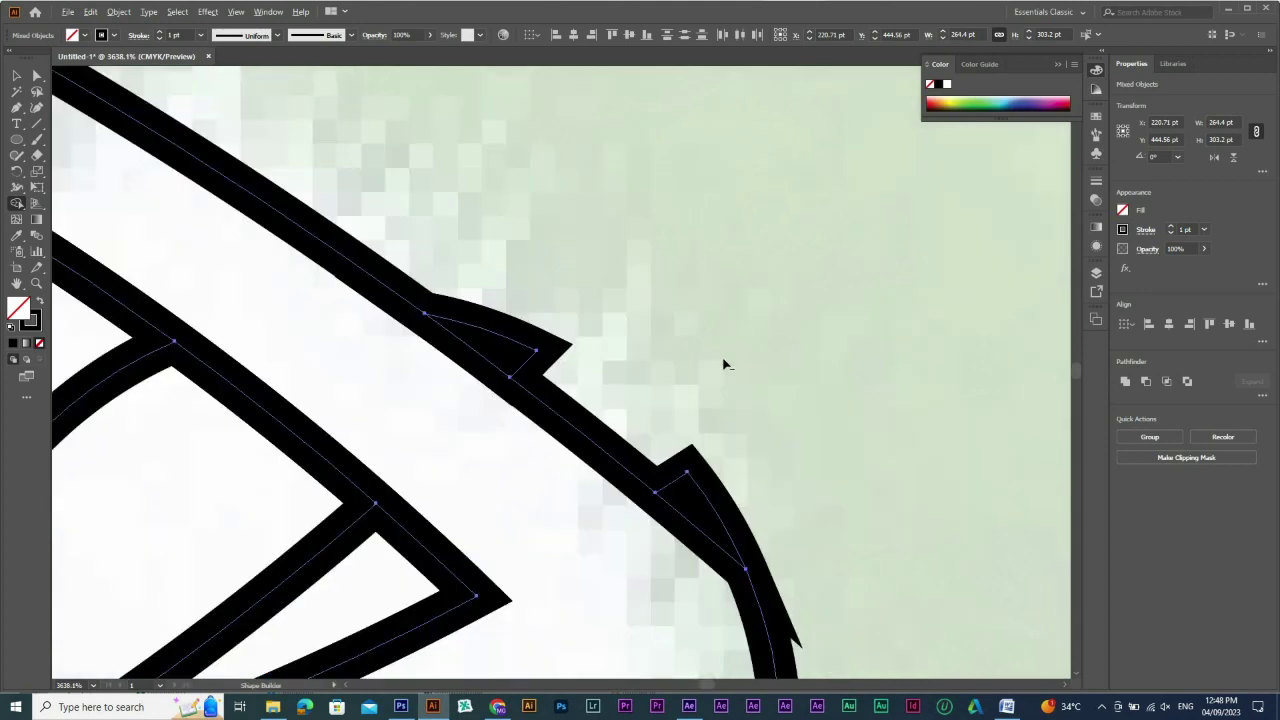
{"action": "mouse_move", "coordinate": [693, 494]}
{"action": "left_mouse_down"}
{"action": "mouse_move", "coordinate": [504, 355]}
{"action": "mouse_move", "coordinate": [565, 421]}
{"action": "left_mouse_up"}
{"action": "key", "text": "ctrl+space"}
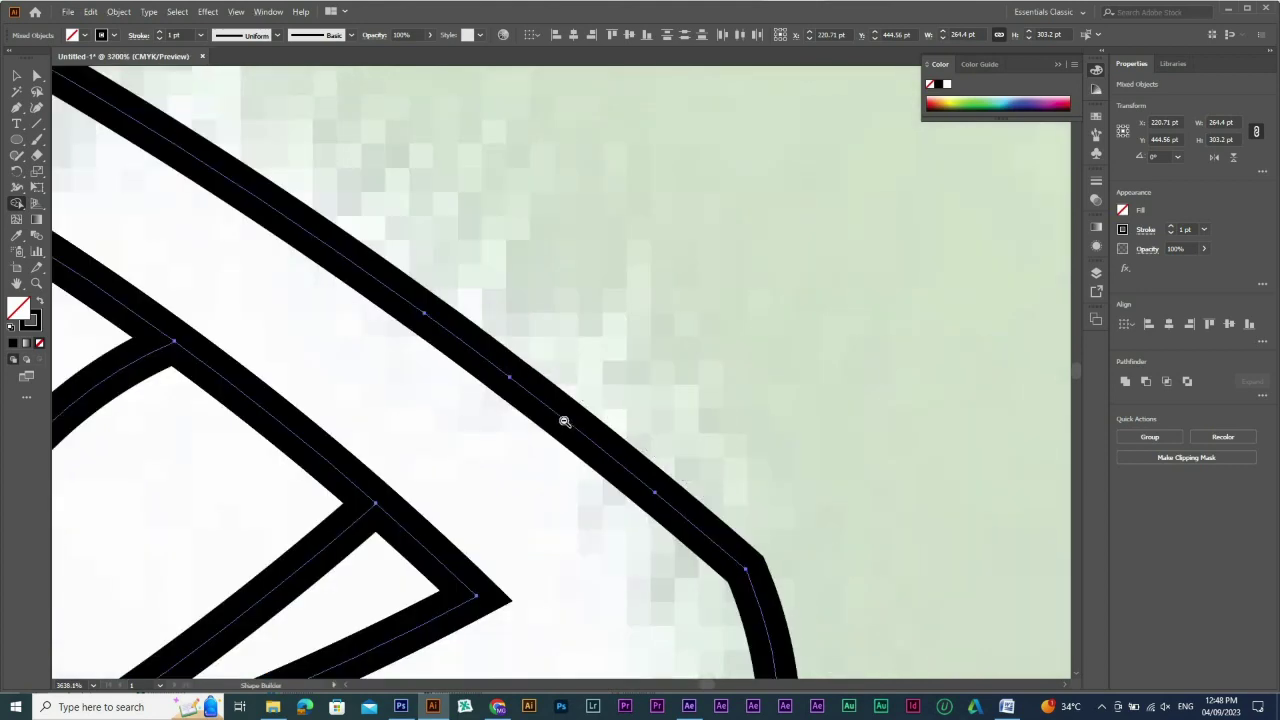
Merge the remaining regions inside the forehead into the body to form one rabbit silhouette, and clear the selection
{"action": "left_click", "coordinate": [568, 421], "text": "ctrl+alt"}
{"action": "left_click", "coordinate": [568, 421], "text": "ctrl+alt"}
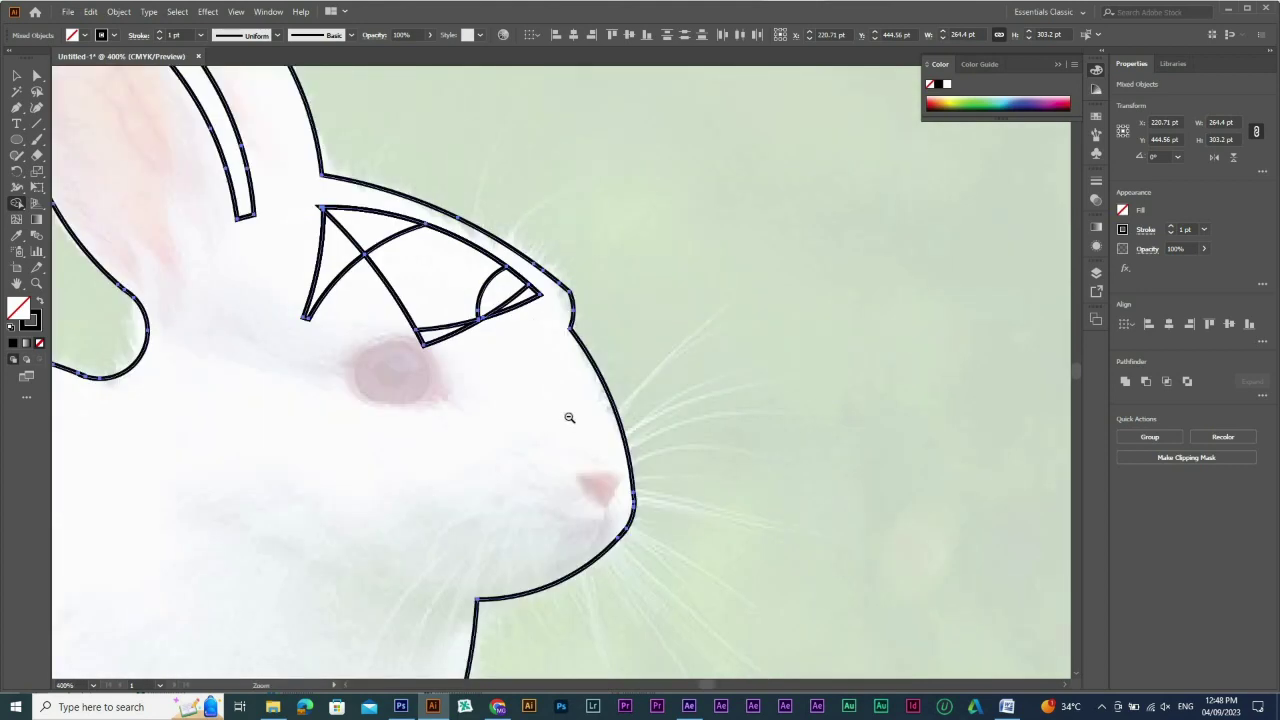
{"action": "left_click", "coordinate": [568, 421], "text": "ctrl+alt"}
{"action": "mouse_move", "coordinate": [510, 290]}
{"action": "left_mouse_down"}
{"action": "mouse_move", "coordinate": [398, 246]}
{"action": "mouse_move", "coordinate": [408, 283]}
{"action": "mouse_move", "coordinate": [452, 309]}
{"action": "mouse_move", "coordinate": [484, 307]}
{"action": "mouse_move", "coordinate": [368, 222]}
{"action": "mouse_move", "coordinate": [378, 211]}
{"action": "mouse_move", "coordinate": [500, 292]}
{"action": "left_mouse_up"}
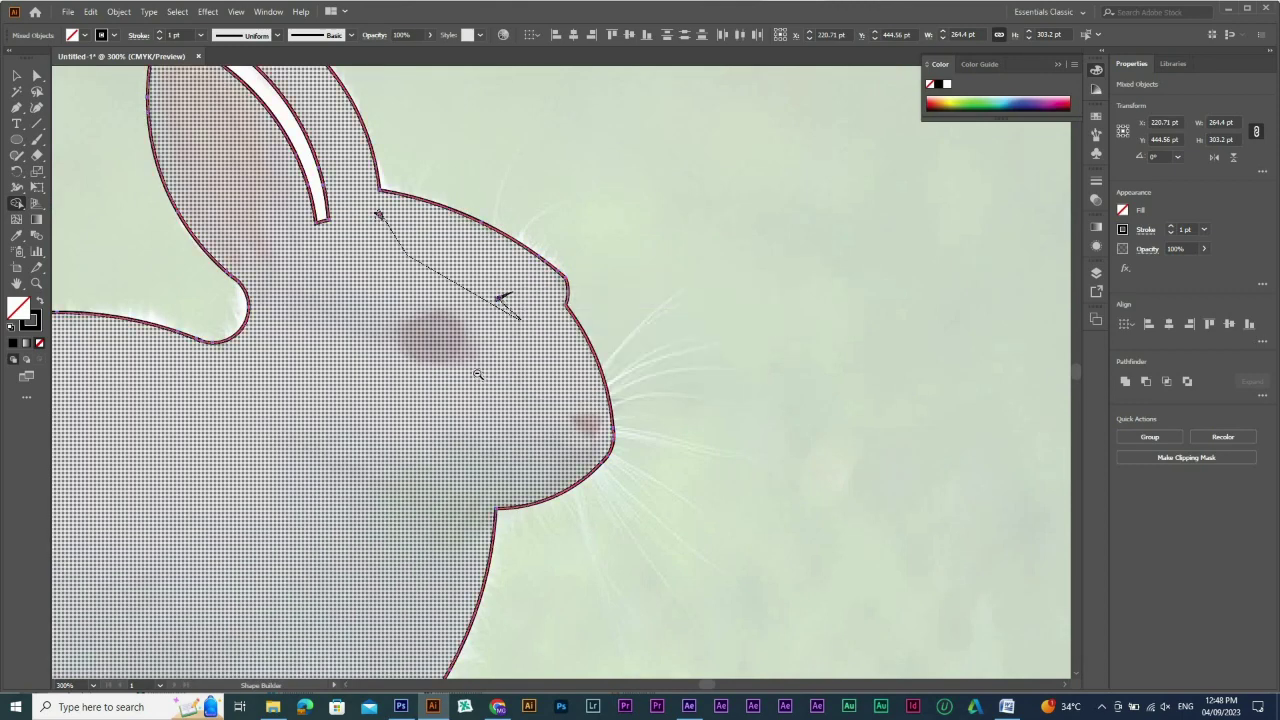
{"action": "left_click", "coordinate": [478, 374], "text": "ctrl+alt"}
{"action": "left_click", "coordinate": [478, 374], "text": "ctrl+alt"}
{"action": "left_click", "coordinate": [478, 374], "text": "ctrl+alt"}
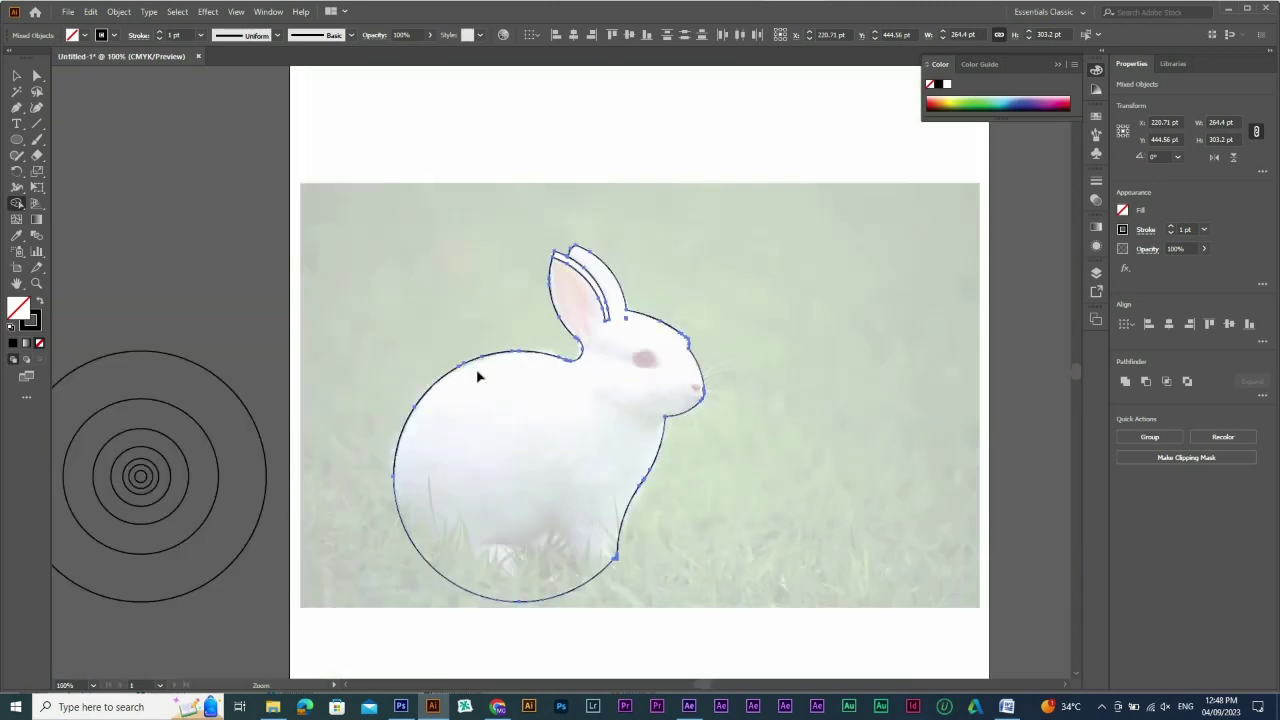
{"action": "left_click", "coordinate": [705, 391]}
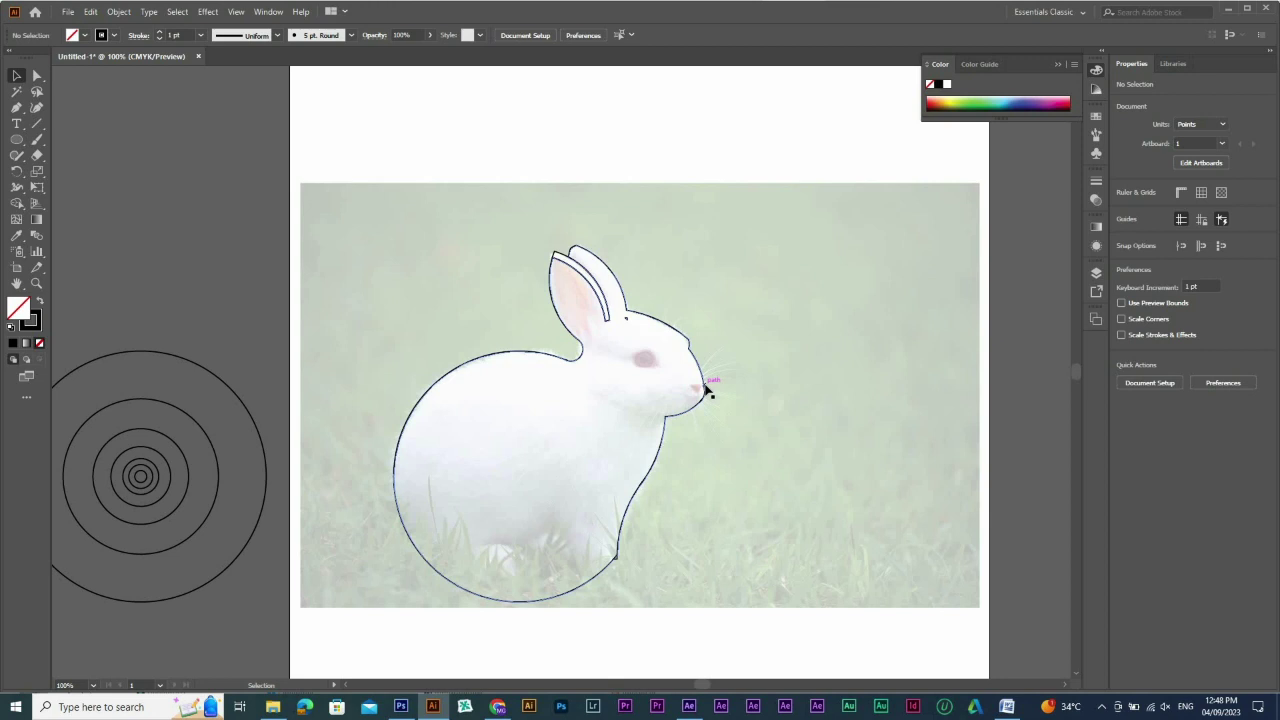
Place two copies of the largest golden-ratio circle, 213.415 pt across, one over the rabbit's lower body and one over its back
{"action": "key", "text": "space"}
{"action": "left_click_drag", "start_coordinate": [575, 411], "coordinate": [631, 355]}
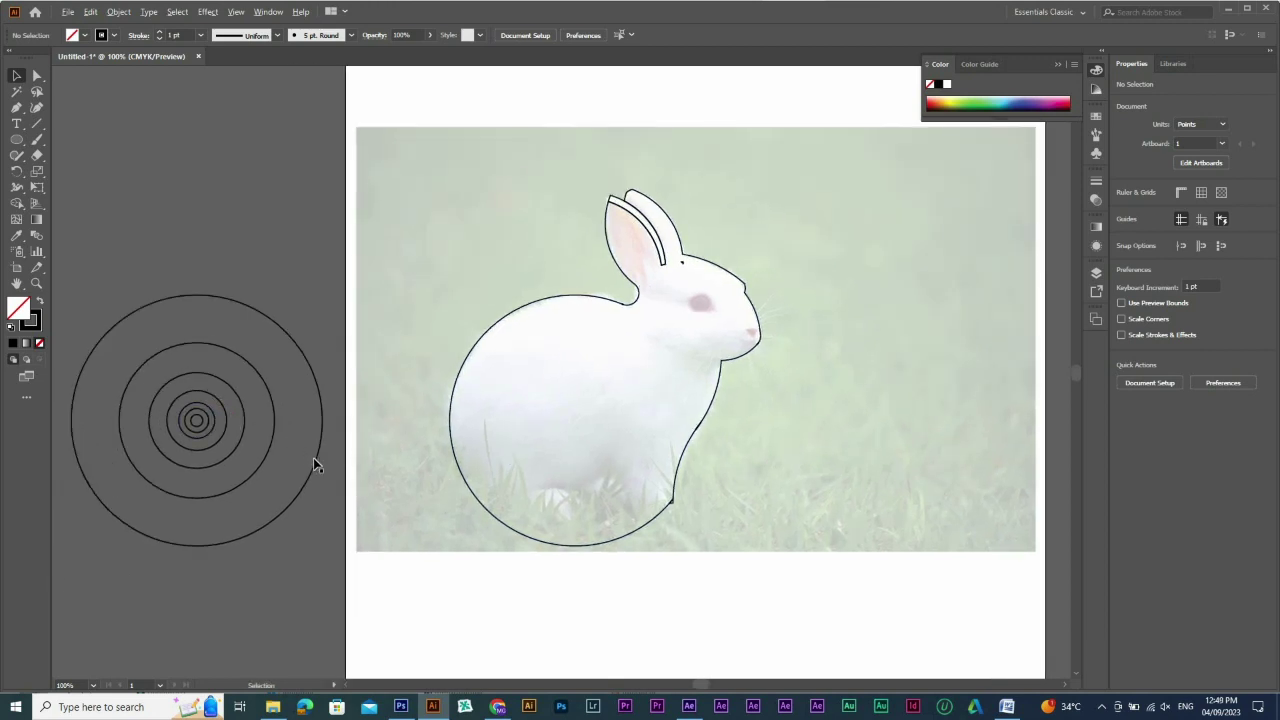
{"action": "left_click_drag", "start_coordinate": [315, 465], "coordinate": [649, 604]}
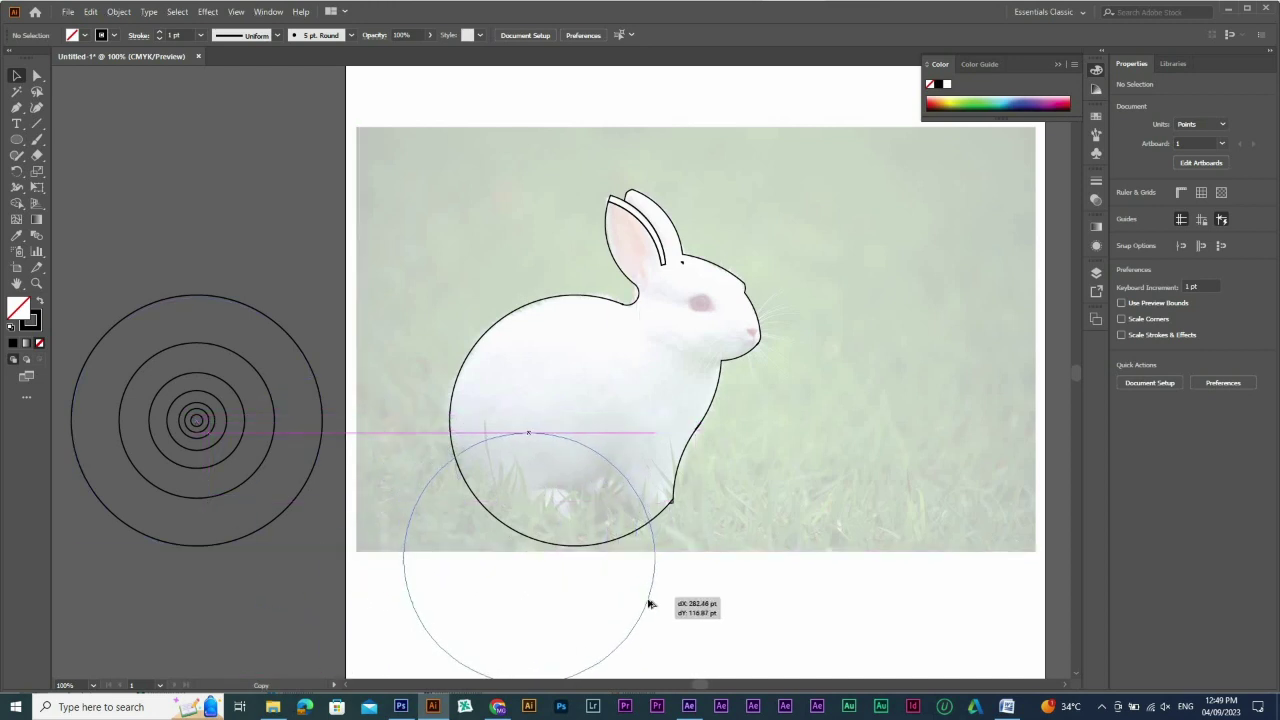
{"action": "left_click_drag", "start_coordinate": [652, 512], "coordinate": [653, 516]}
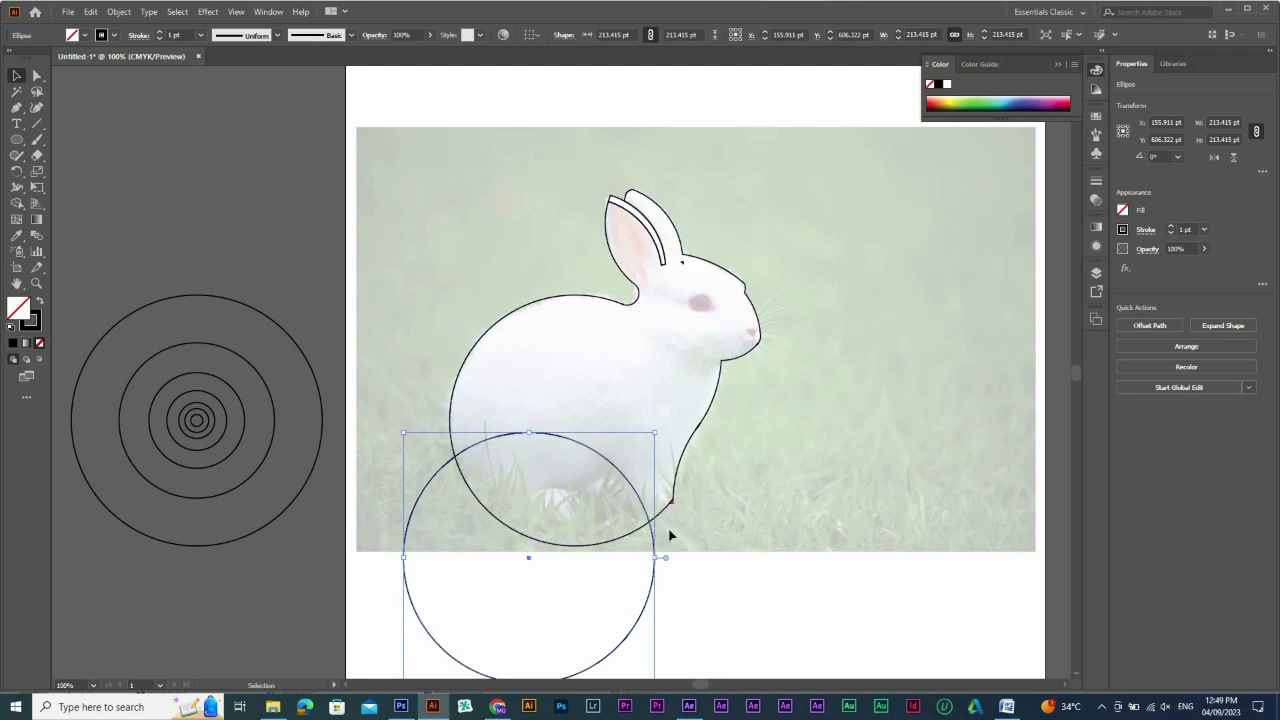
{"action": "left_click_drag", "start_coordinate": [652, 545], "coordinate": [681, 347]}
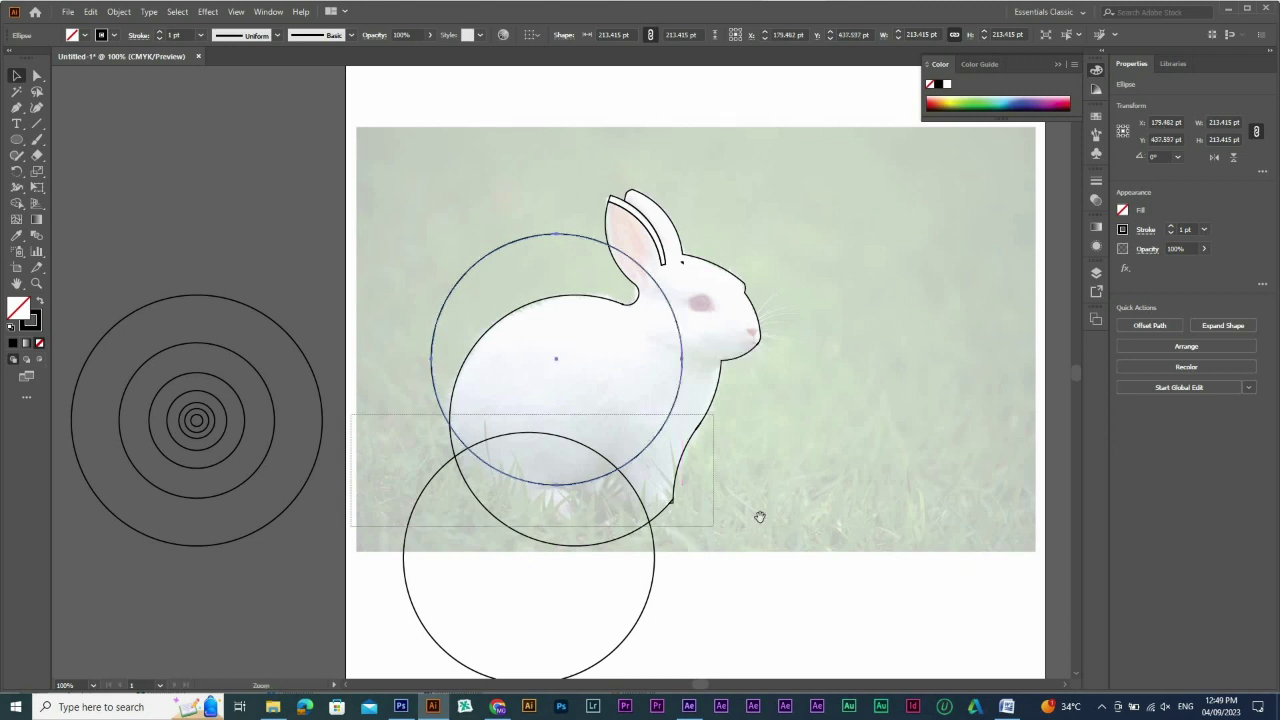
Place two more copies of the 213.415 pt circle over the rabbit's body, each slightly lower than the circle on the back
{"action": "scroll", "coordinate": [600, 470], "scroll_direction": "up", "scroll_amount": 3}
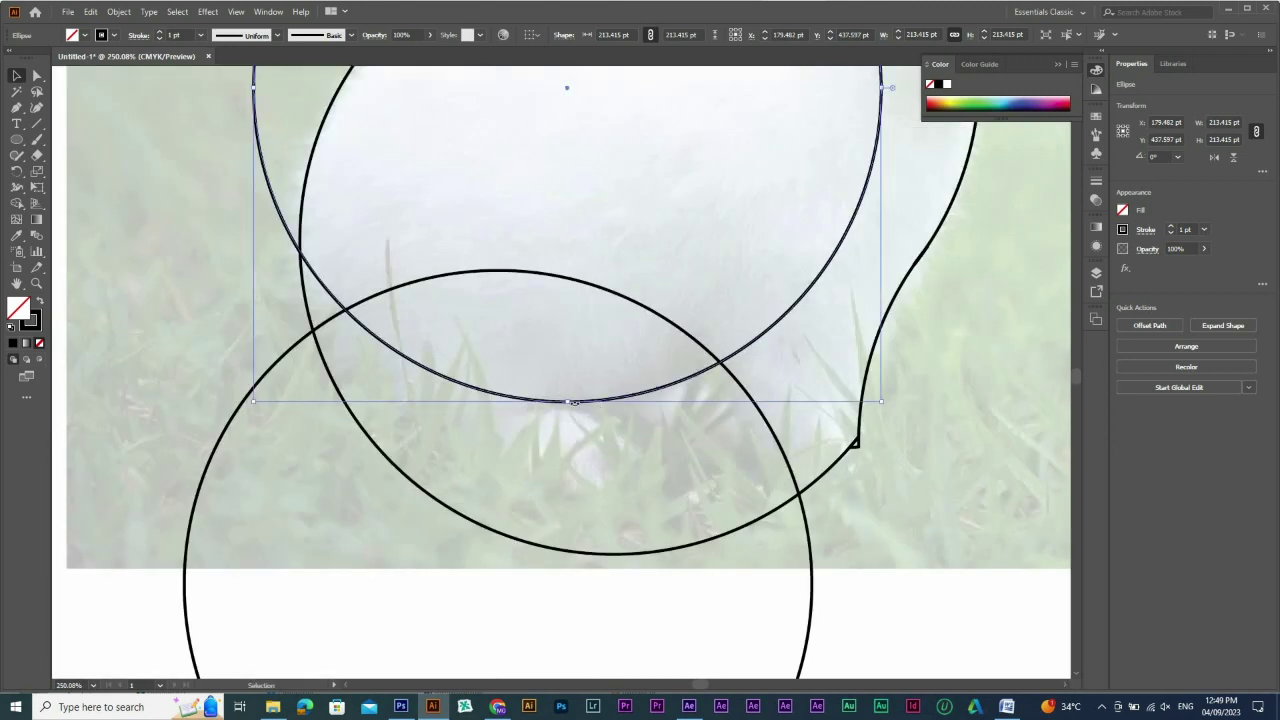
{"action": "left_click_drag", "start_coordinate": [597, 401], "coordinate": [634, 486]}
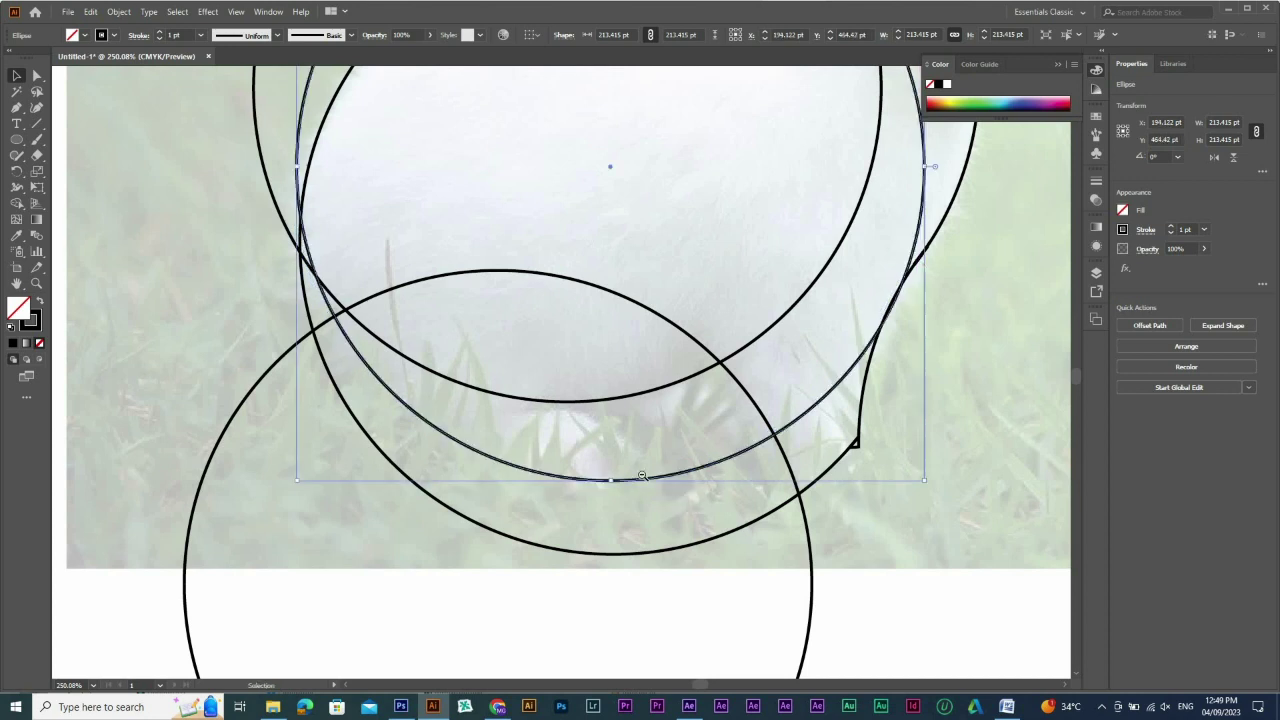
{"action": "key", "text": "ctrl+minus"}
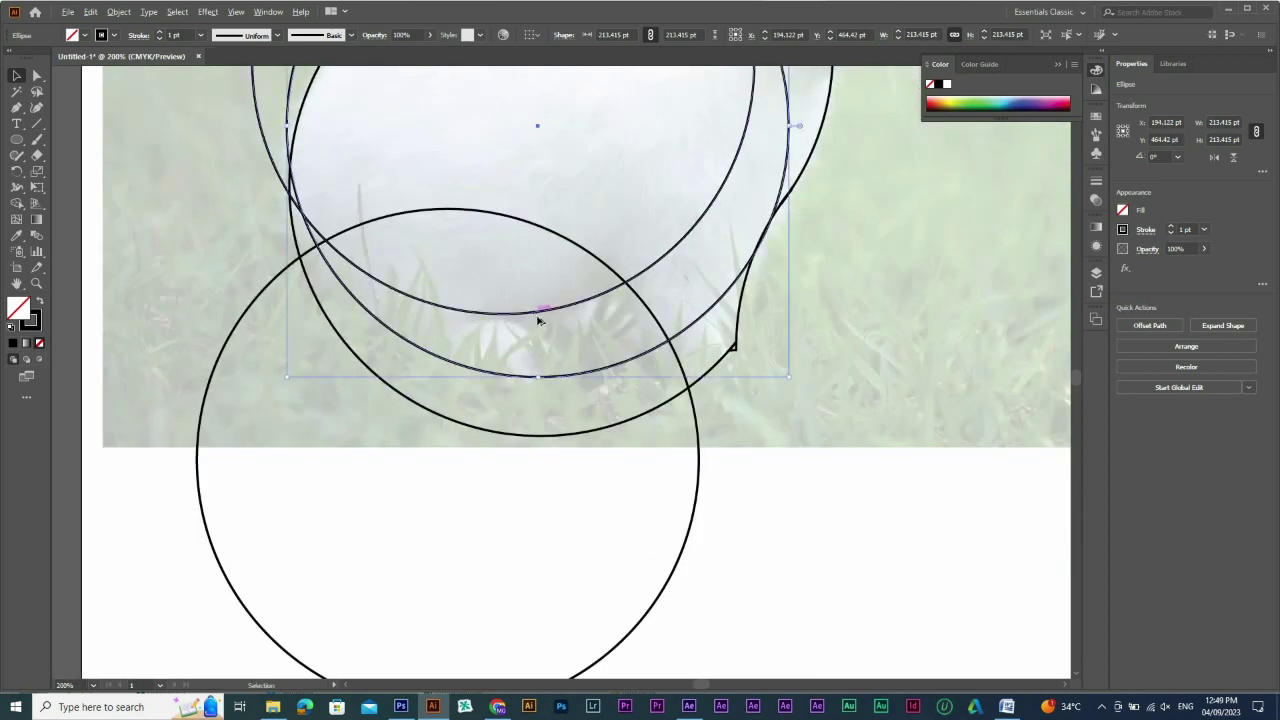
{"action": "left_click_drag", "start_coordinate": [539, 315], "coordinate": [557, 325]}
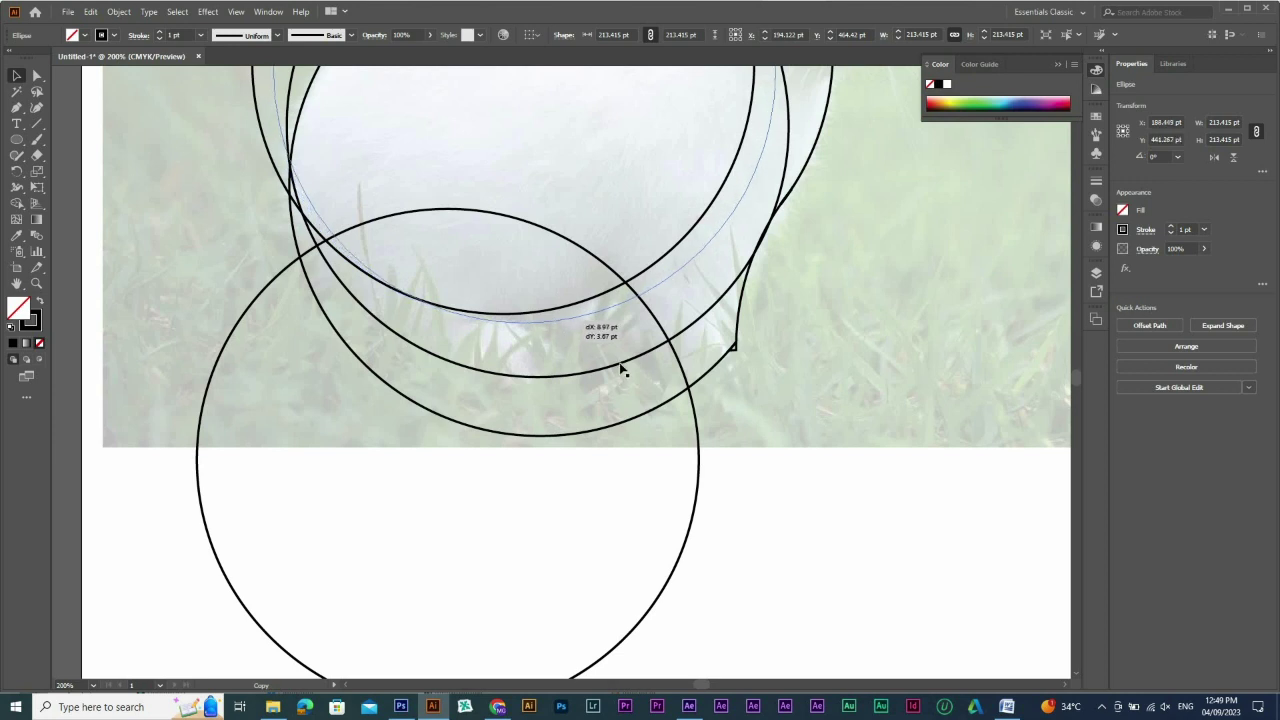
Place another 213.415 pt circle copy across the haunch and move the previous lower circle aside, below and beyond the front paw
{"action": "left_click_drag", "start_coordinate": [620, 368], "coordinate": [421, 620]}
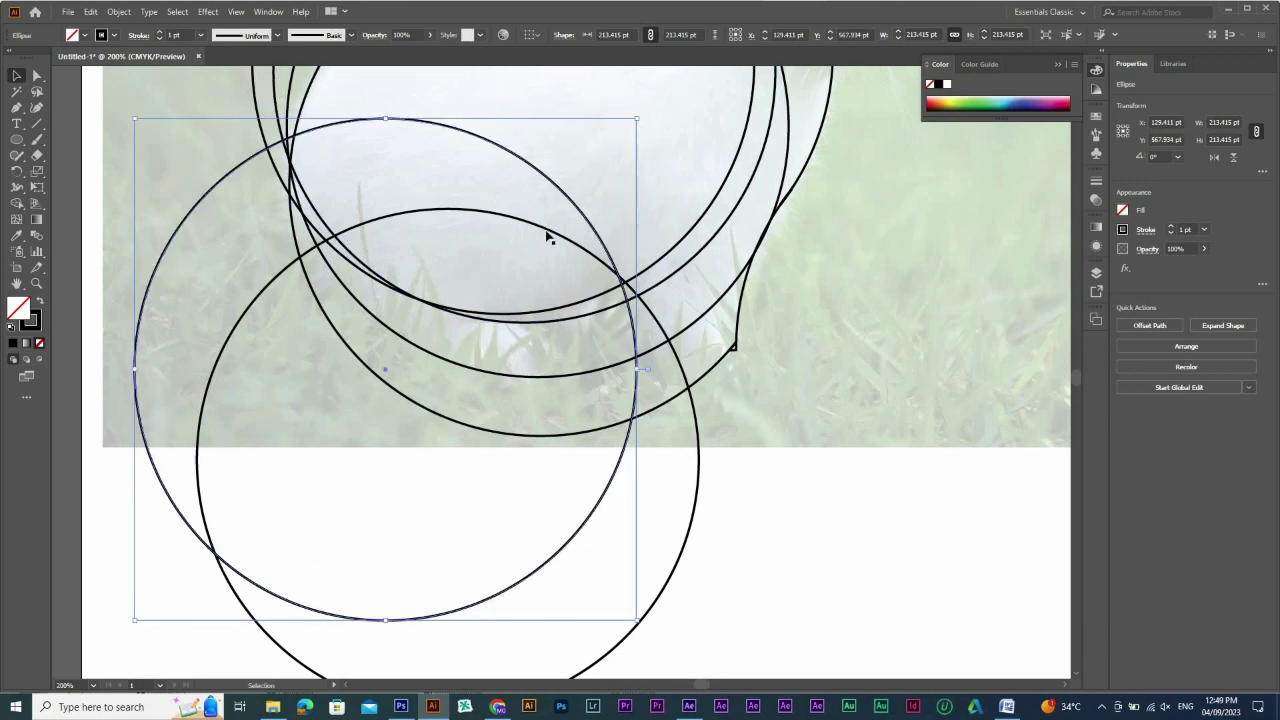
{"action": "left_click_drag", "start_coordinate": [530, 317], "coordinate": [931, 407]}
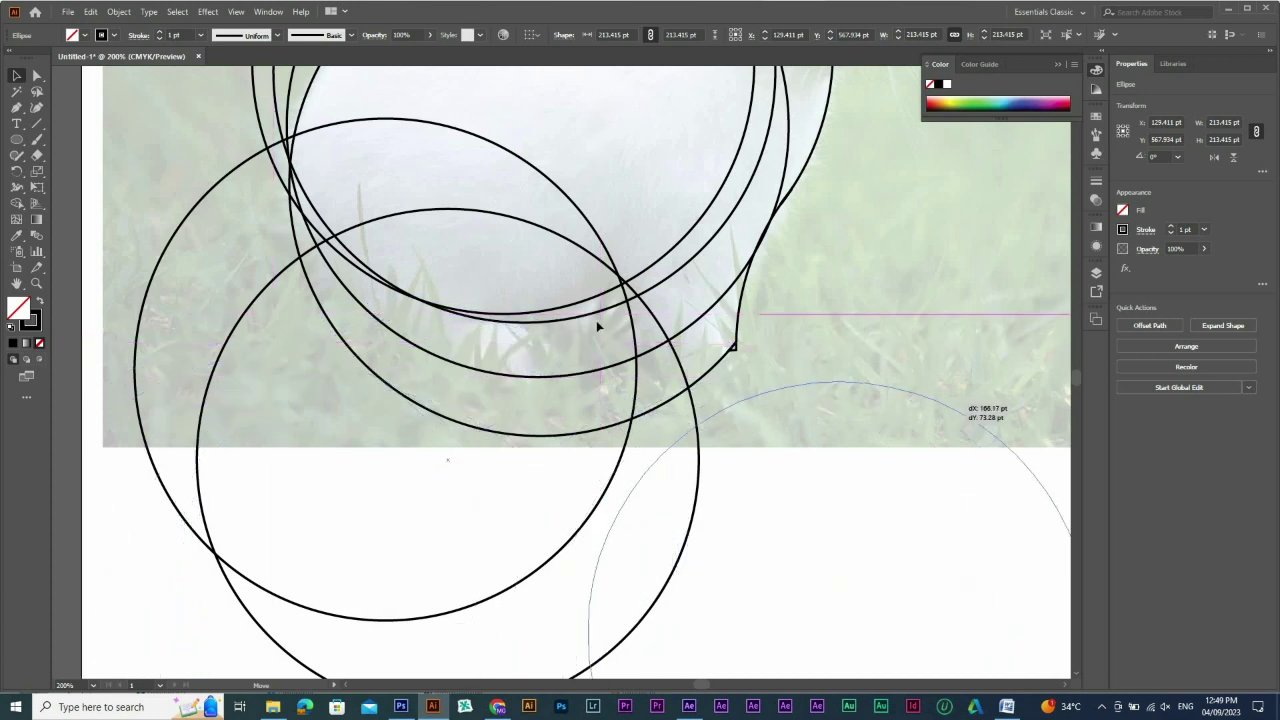
{"action": "left_click", "coordinate": [567, 312]}
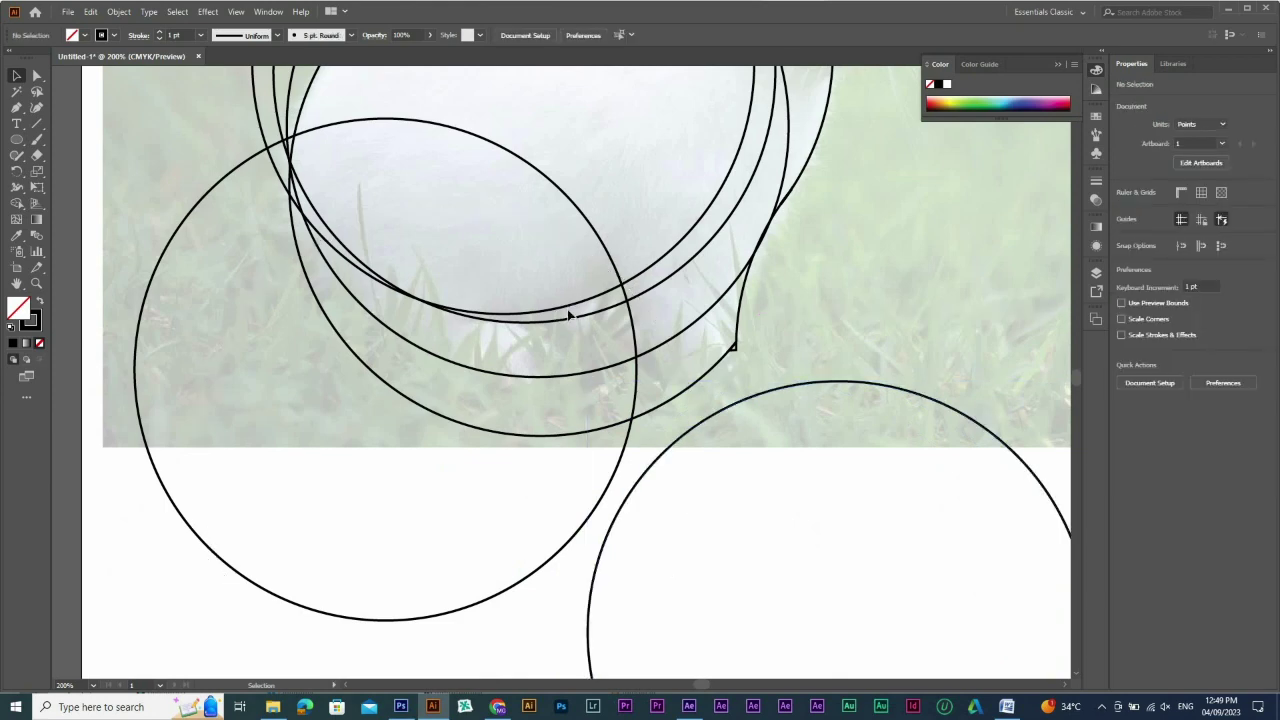
Select the silhouette with its overlapping circles and remove the haunch circle's outer part and the regions below the belly with Shape Builder
{"action": "key", "text": "ctrl+minus"}
{"action": "left_click_drag", "start_coordinate": [583, 388], "coordinate": [556, 403]}
{"action": "left_click_drag", "start_coordinate": [514, 580], "coordinate": [278, 118]}
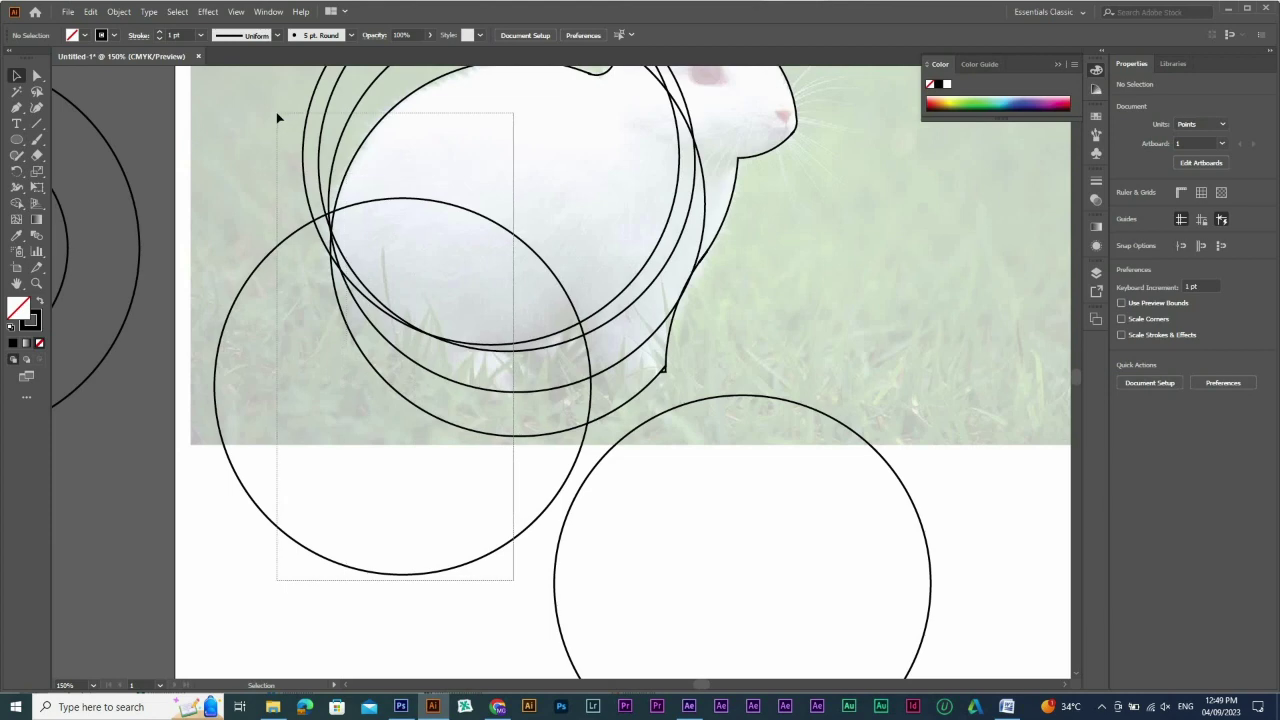
{"action": "key", "text": "shift+m"}
{"action": "left_click_drag", "start_coordinate": [523, 431], "coordinate": [520, 515]}
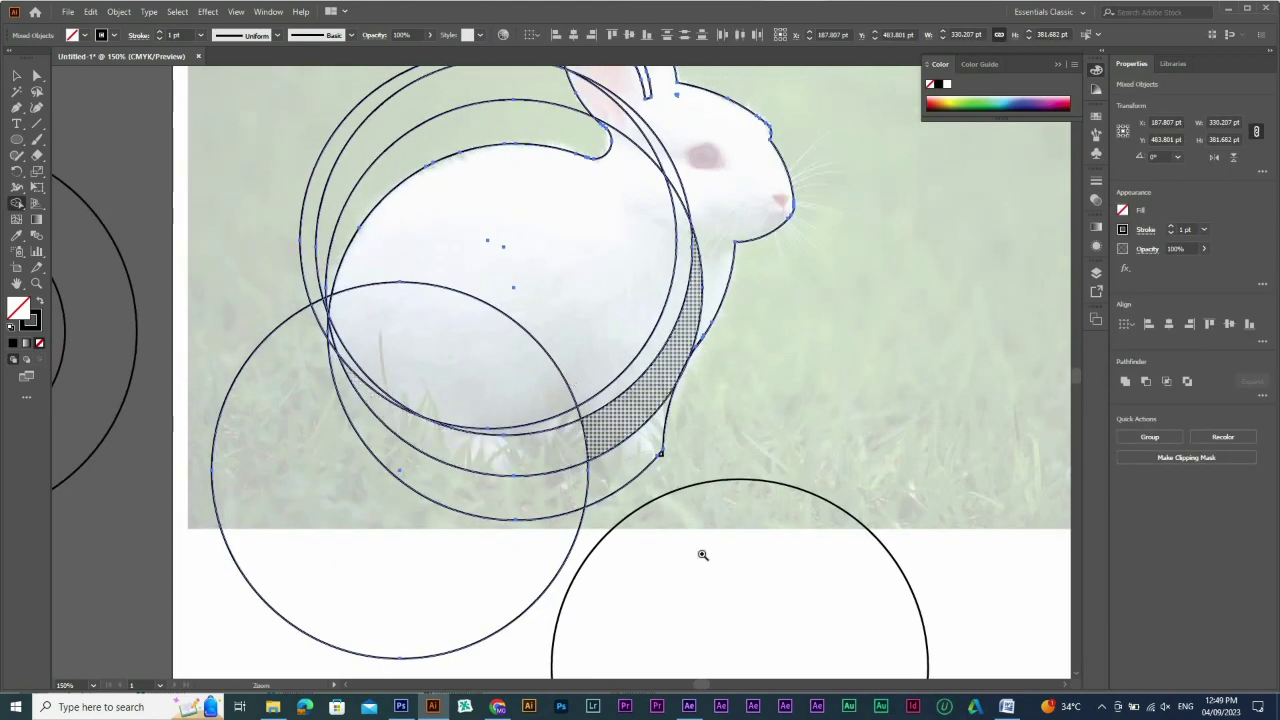
{"action": "left_click_drag", "start_coordinate": [285, 290], "coordinate": [797, 589]}
{"action": "scroll", "coordinate": [320, 532], "scroll_direction": "up", "scroll_amount": 3}
{"action": "left_click_drag", "start_coordinate": [434, 492], "coordinate": [537, 560]}
{"action": "left_click_drag", "start_coordinate": [380, 428], "coordinate": [440, 532]}
{"action": "key", "text": "ctrl+minus"}
{"action": "left_click_drag", "start_coordinate": [520, 623], "coordinate": [742, 596]}
{"action": "scroll", "coordinate": [742, 596], "scroll_direction": "down", "scroll_amount": 2}
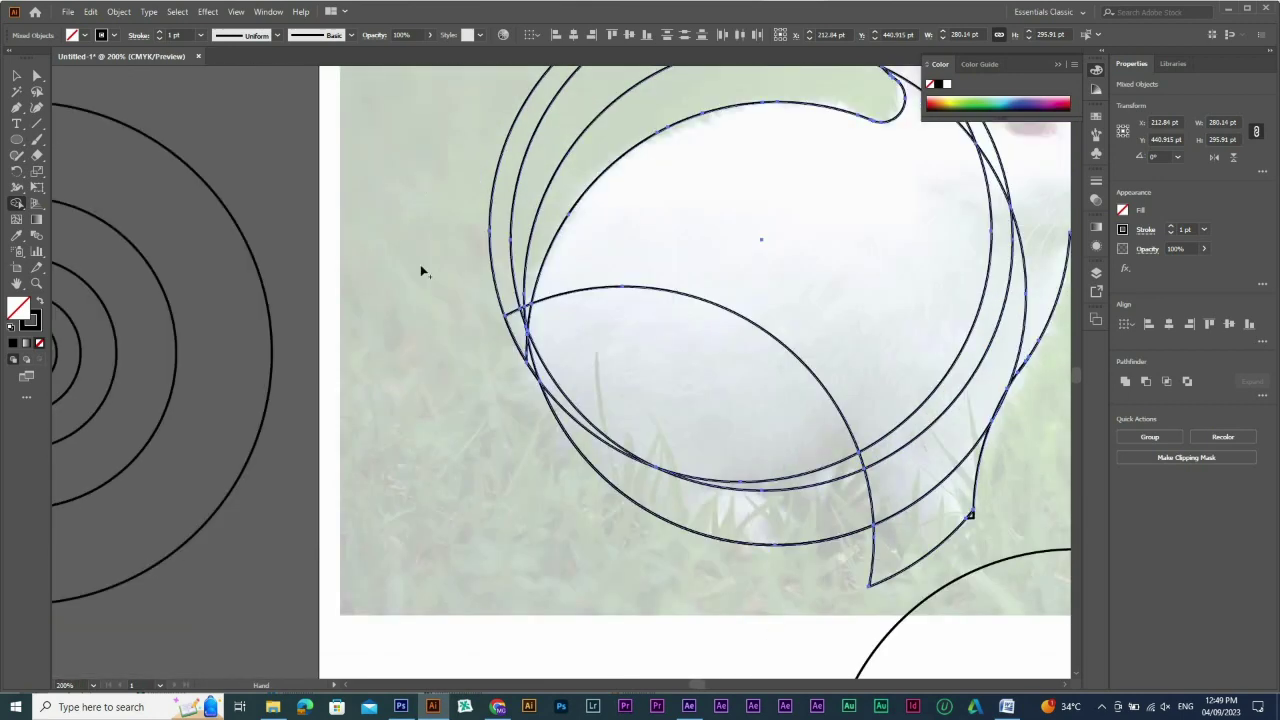
Remove the circle crescents outside the rabbit's back and the pointed region projecting from its rump
{"action": "left_click_drag", "start_coordinate": [446, 184], "coordinate": [561, 375]}
{"action": "left_click_drag", "start_coordinate": [340, 234], "coordinate": [687, 409]}
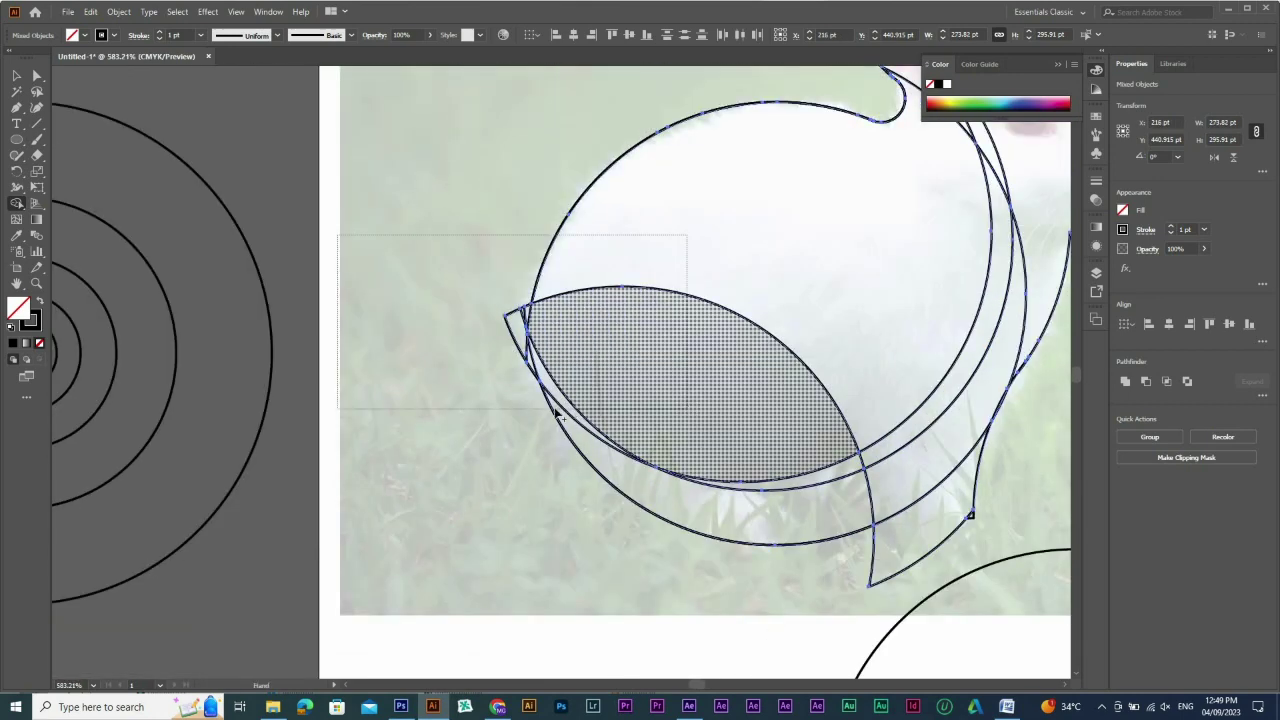
{"action": "mouse_move", "coordinate": [515, 409]}
{"action": "left_mouse_down"}
{"action": "mouse_move", "coordinate": [616, 364]}
{"action": "mouse_move", "coordinate": [620, 350]}
{"action": "left_mouse_up"}
{"action": "key", "text": "ctrl+z"}
{"action": "left_click_drag", "start_coordinate": [493, 421], "coordinate": [604, 355]}
{"action": "left_click", "coordinate": [678, 608], "text": "ctrl+alt"}
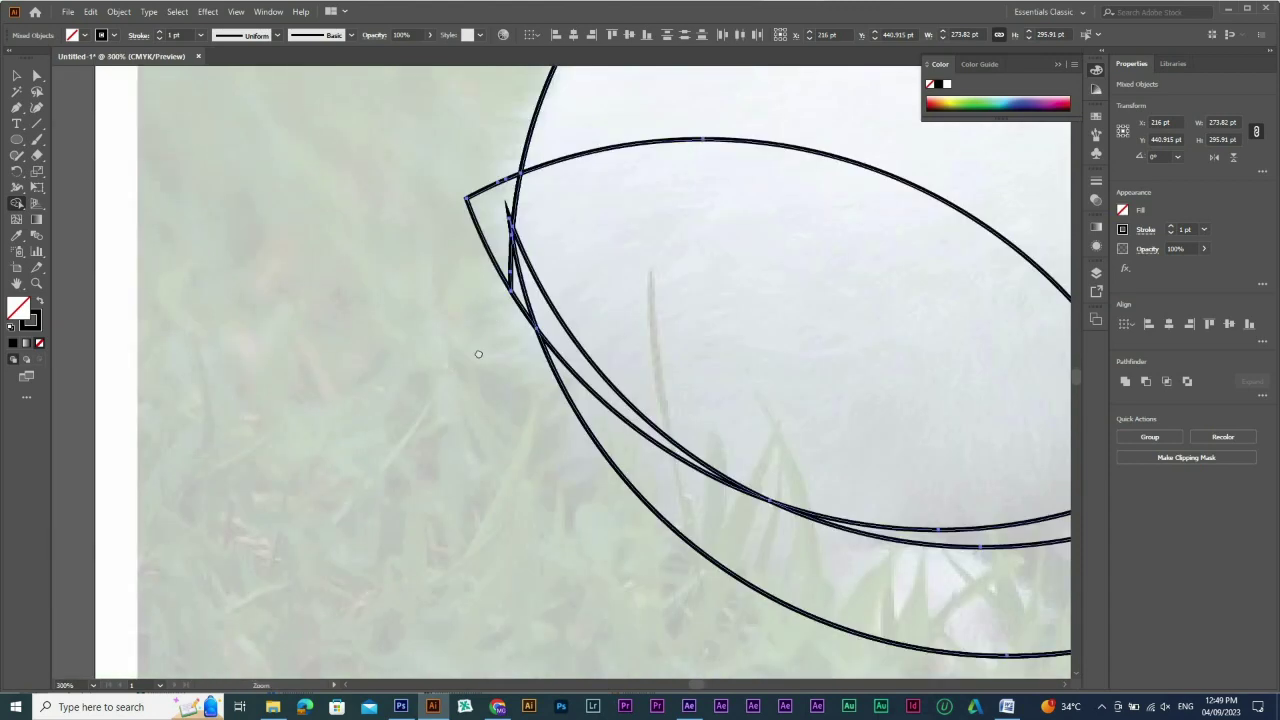
{"action": "mouse_move", "coordinate": [478, 354]}
{"action": "left_mouse_down"}
{"action": "mouse_move", "coordinate": [395, 314]}
{"action": "mouse_move", "coordinate": [415, 272]}
{"action": "left_mouse_up"}
{"action": "mouse_move", "coordinate": [455, 375]}
{"action": "left_mouse_down"}
{"action": "mouse_move", "coordinate": [354, 357]}
{"action": "mouse_move", "coordinate": [337, 387]}
{"action": "left_mouse_up"}
{"action": "left_click_drag", "start_coordinate": [387, 562], "coordinate": [268, 546]}
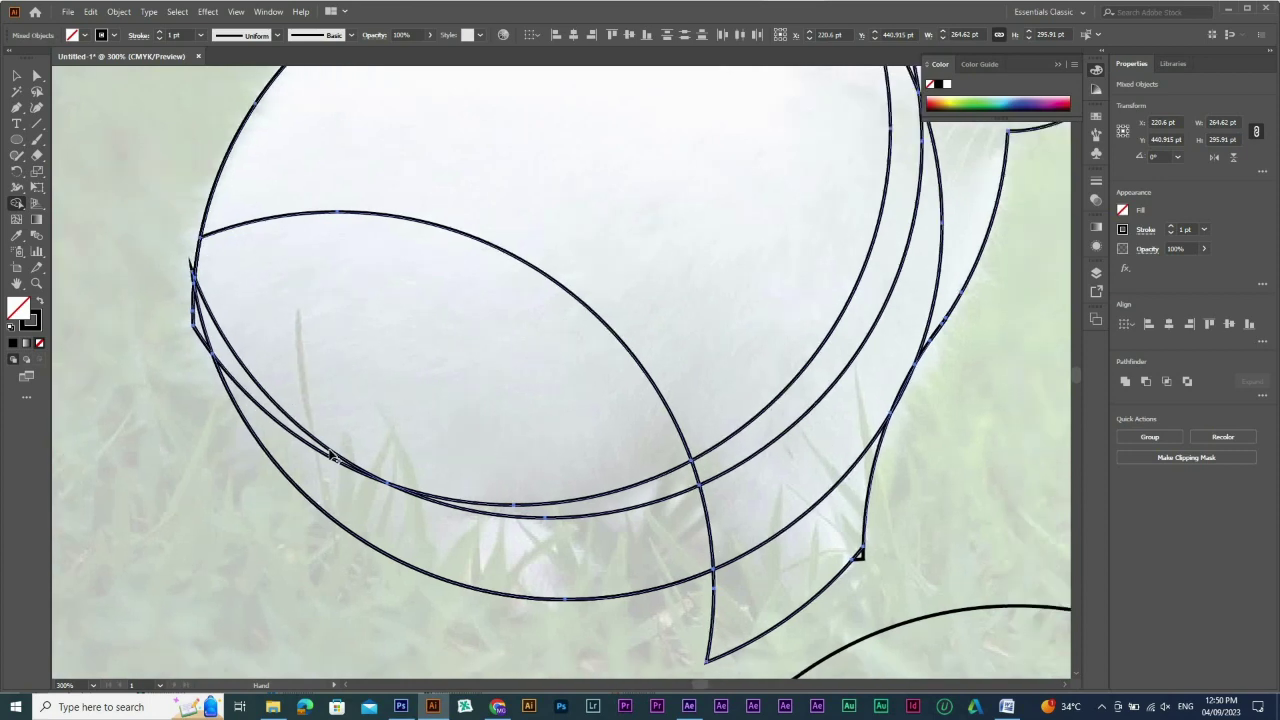
Merge the lower front-leg regions with Shape Builder, then reselect all the outlines and clear the small triangle at the paw's tip
{"action": "left_click_drag", "start_coordinate": [671, 500], "coordinate": [543, 502]}
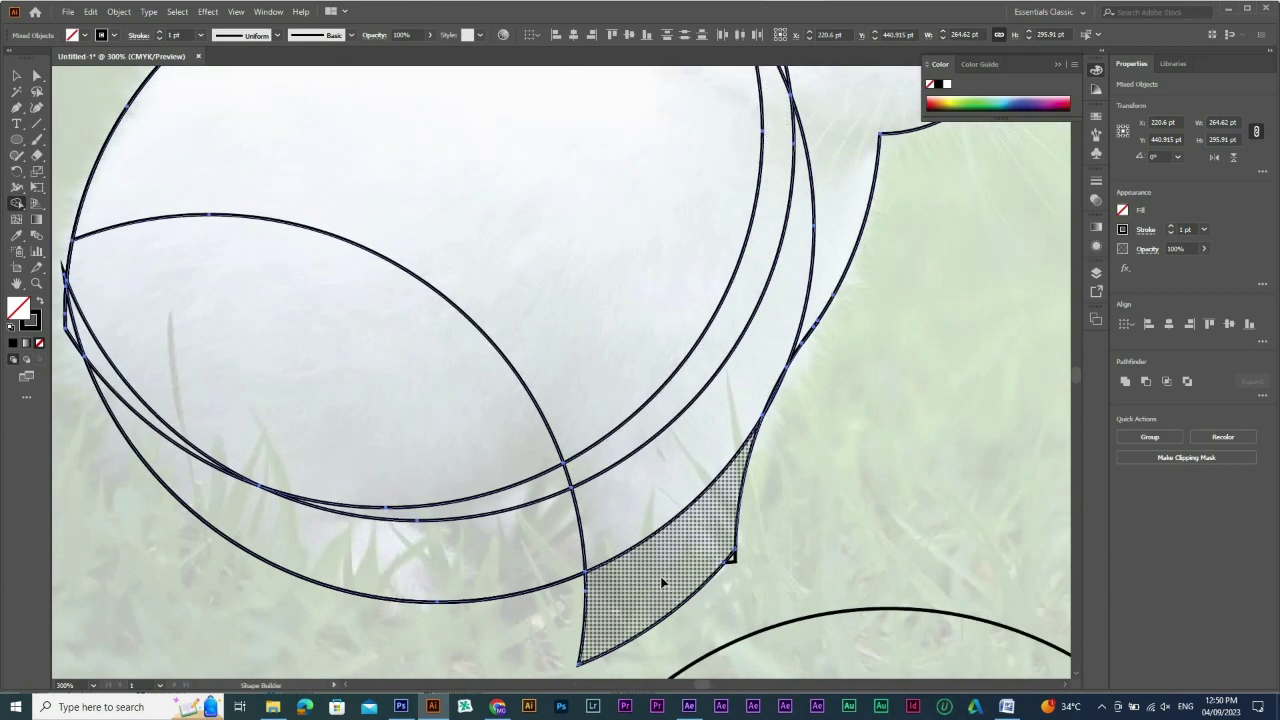
{"action": "mouse_move", "coordinate": [655, 580]}
{"action": "left_mouse_down"}
{"action": "mouse_move", "coordinate": [655, 533]}
{"action": "mouse_move", "coordinate": [750, 608]}
{"action": "mouse_move", "coordinate": [733, 564]}
{"action": "left_mouse_up"}
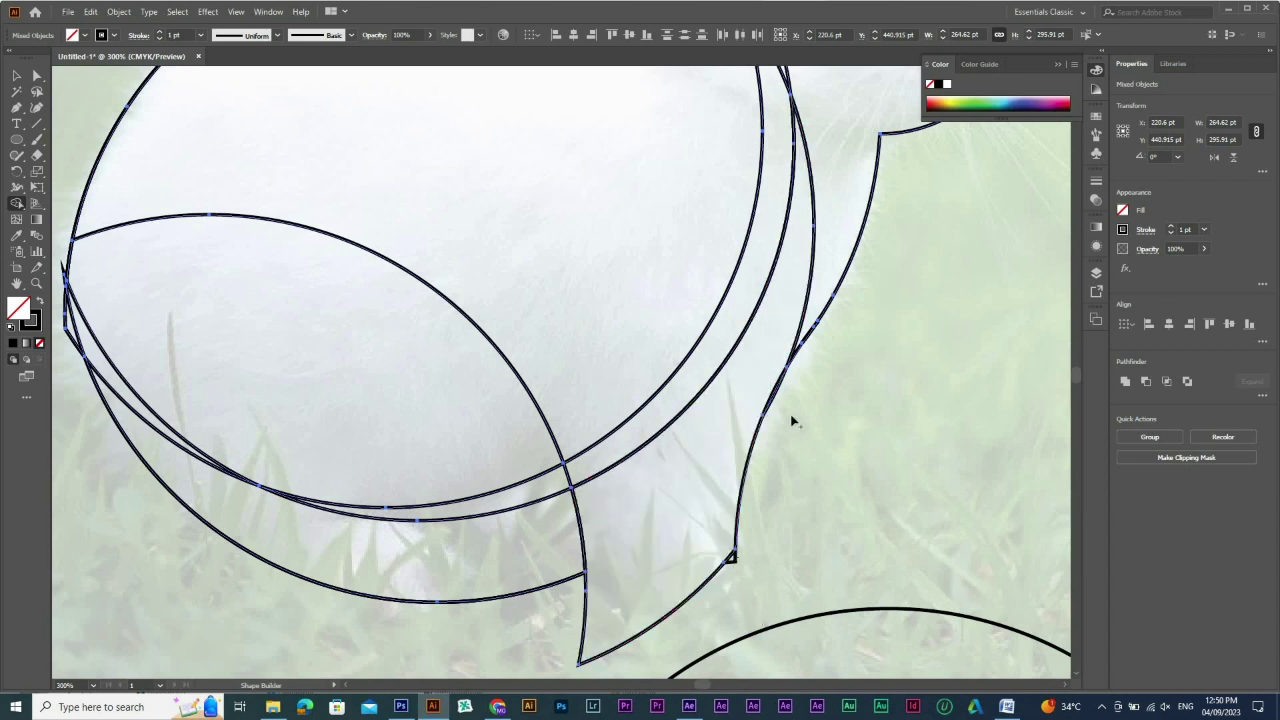
{"action": "key", "text": "ctrl+minus"}
{"action": "key", "text": "ctrl+minus"}
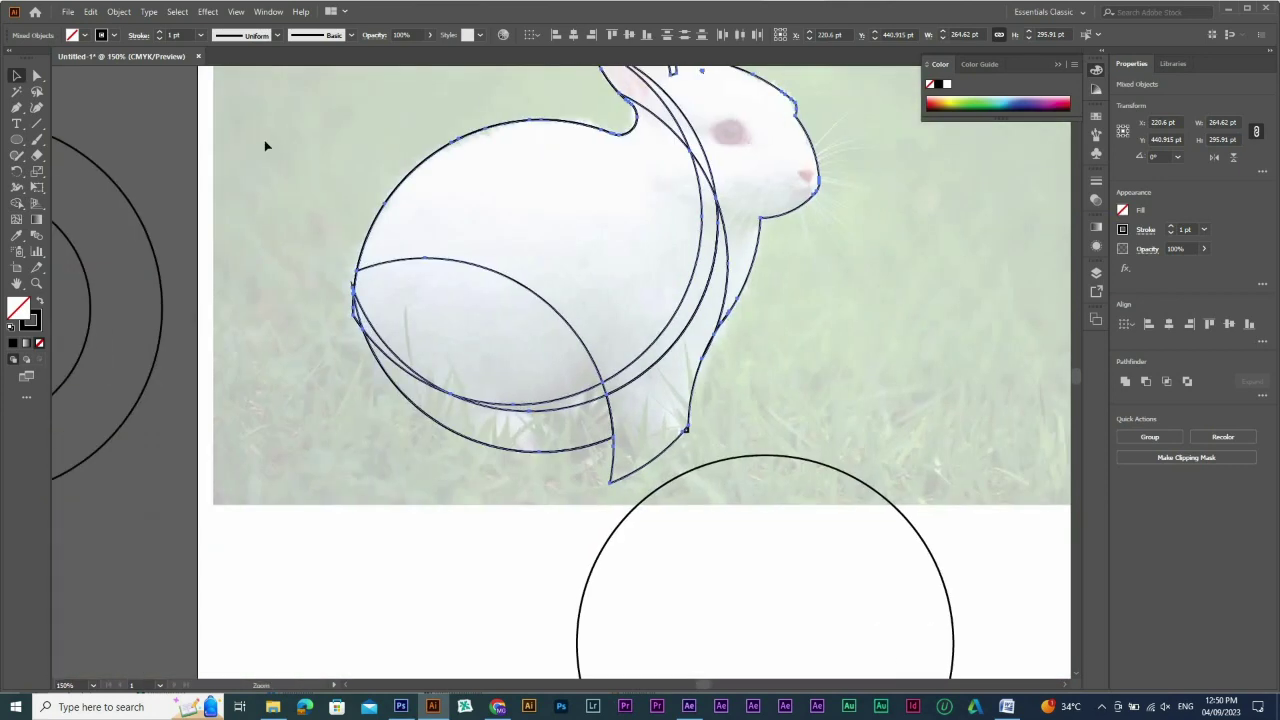
{"action": "left_click_drag", "start_coordinate": [268, 131], "coordinate": [819, 536]}
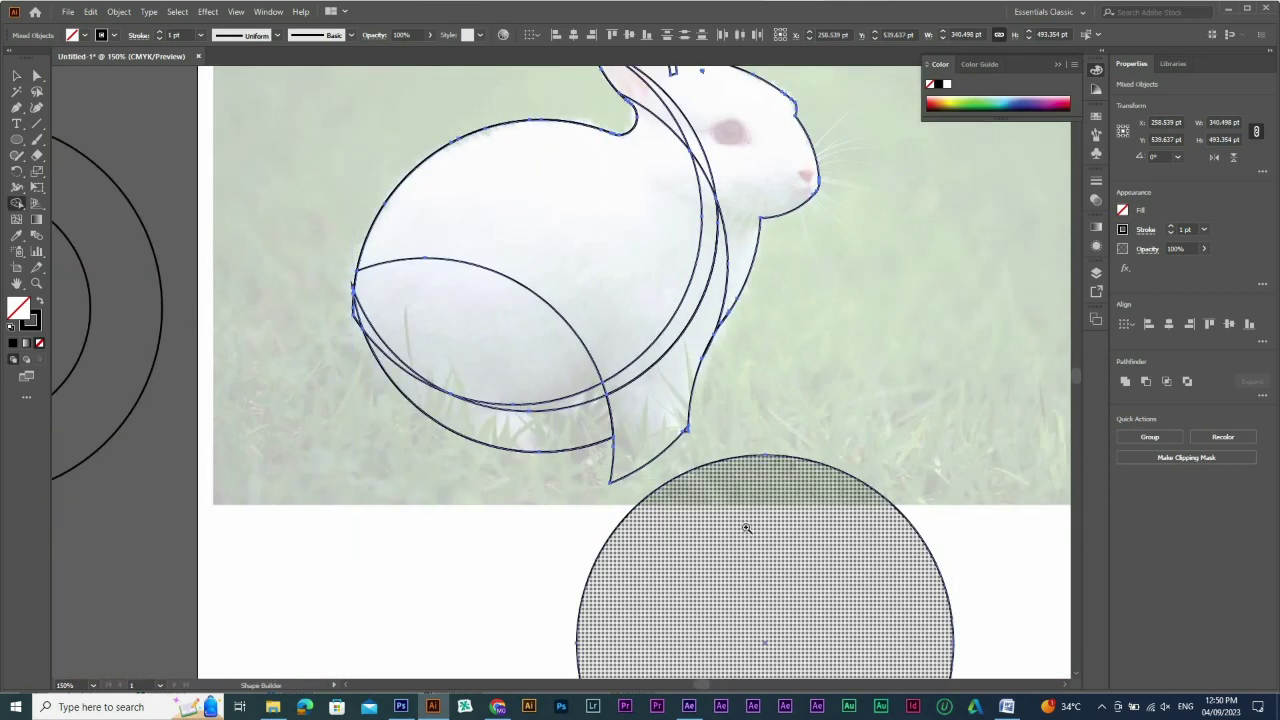
{"action": "left_click_drag", "start_coordinate": [486, 372], "coordinate": [754, 526]}
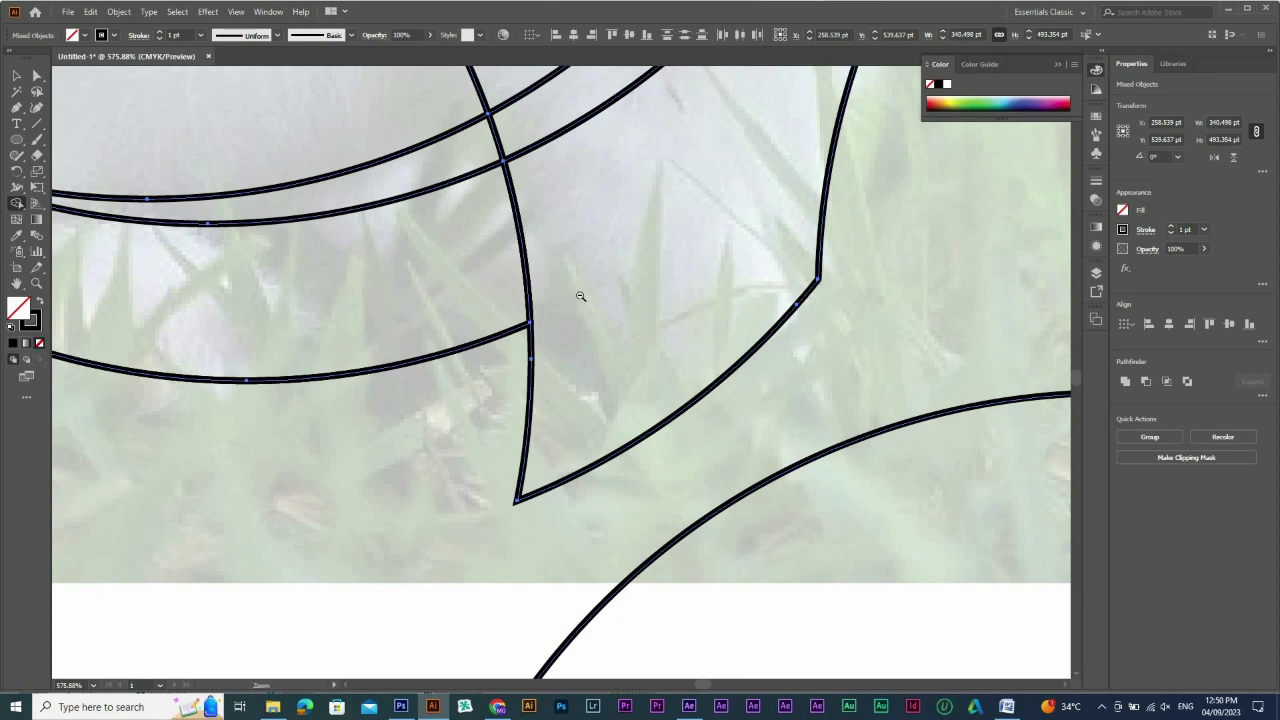
{"action": "key", "text": "ctrl+minus"}
{"action": "key", "text": "ctrl+minus"}
{"action": "key", "text": "ctrl+minus"}
Merge the front leg, the chest strips and the upper body regions into one shape
{"action": "mouse_move", "coordinate": [660, 343]}
{"action": "left_mouse_down"}
{"action": "mouse_move", "coordinate": [666, 413]}
{"action": "mouse_move", "coordinate": [698, 407]}
{"action": "left_mouse_up"}
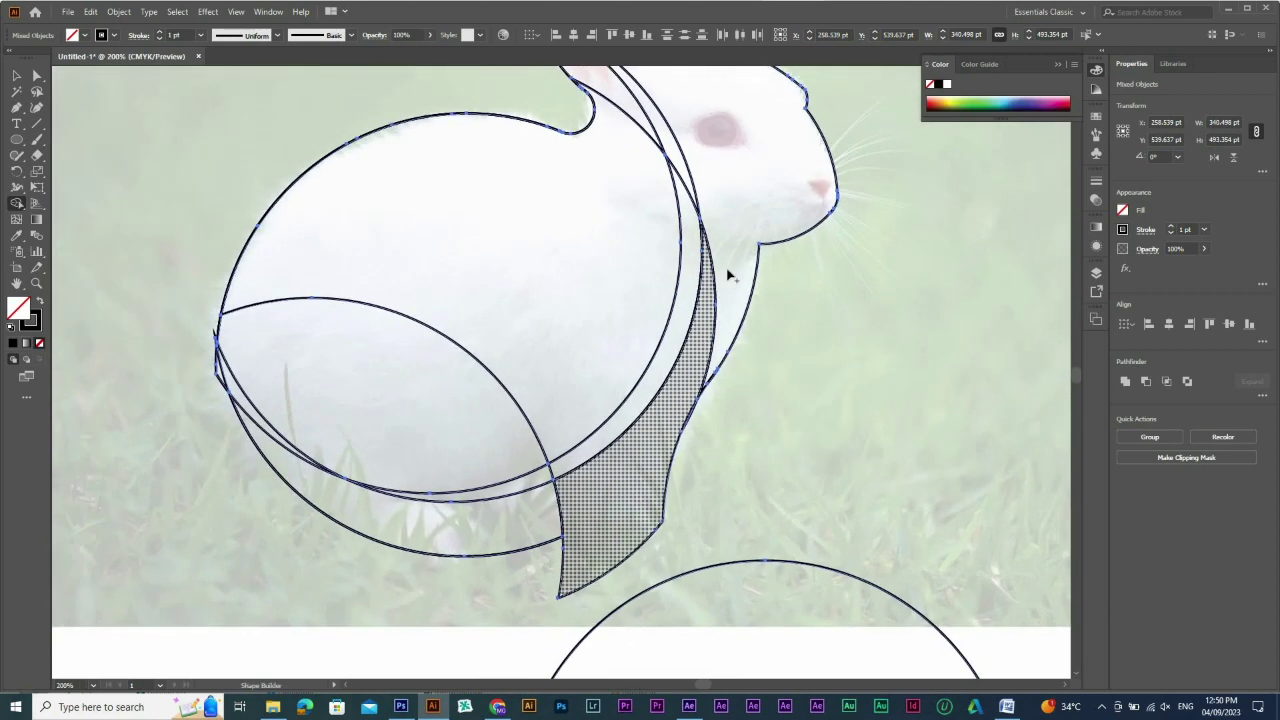
{"action": "mouse_move", "coordinate": [737, 246]}
{"action": "left_mouse_down"}
{"action": "mouse_move", "coordinate": [583, 259]}
{"action": "mouse_move", "coordinate": [615, 317]}
{"action": "mouse_move", "coordinate": [665, 227]}
{"action": "mouse_move", "coordinate": [622, 210]}
{"action": "left_mouse_up"}
{"action": "scroll", "coordinate": [657, 206], "scroll_direction": "up", "scroll_amount": 3}
{"action": "mouse_move", "coordinate": [662, 363]}
{"action": "left_mouse_down"}
{"action": "mouse_move", "coordinate": [646, 462]}
{"action": "mouse_move", "coordinate": [646, 206]}
{"action": "mouse_move", "coordinate": [660, 117]}
{"action": "left_mouse_up"}
Merge the haunch area, the thin slivers beneath it and the lower belly crescent into the body
{"action": "left_click_drag", "start_coordinate": [917, 529], "coordinate": [306, 249]}
{"action": "left_click_drag", "start_coordinate": [494, 348], "coordinate": [830, 416]}
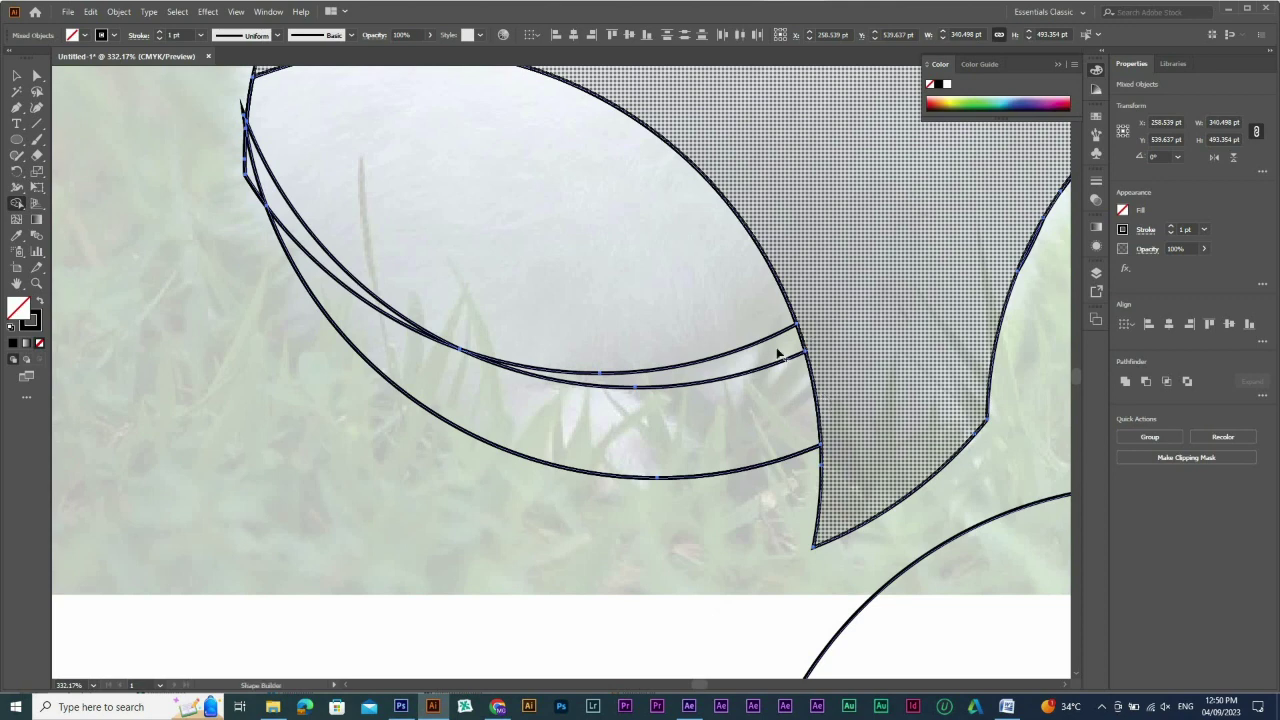
{"action": "left_click_drag", "start_coordinate": [777, 350], "coordinate": [841, 365]}
{"action": "left_click", "coordinate": [841, 365], "text": "ctrl+alt"}
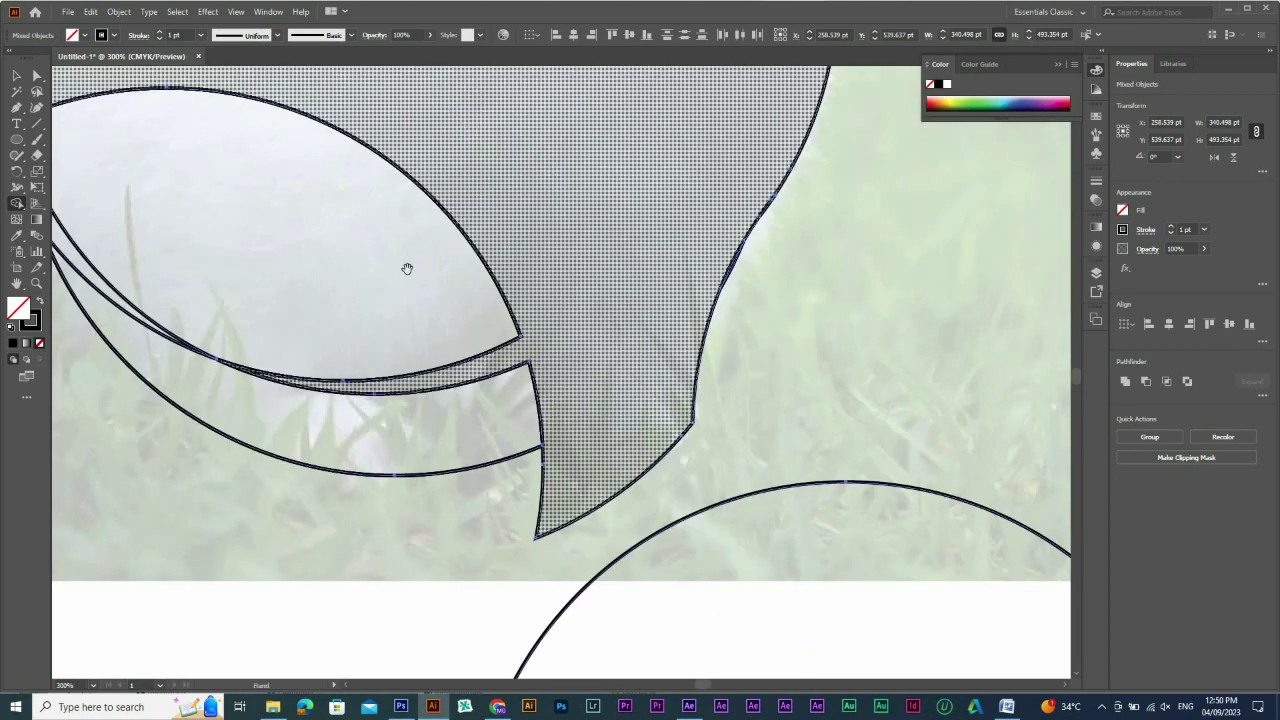
{"action": "left_click_drag", "start_coordinate": [407, 268], "coordinate": [531, 288]}
{"action": "left_click_drag", "start_coordinate": [486, 149], "coordinate": [465, 220]}
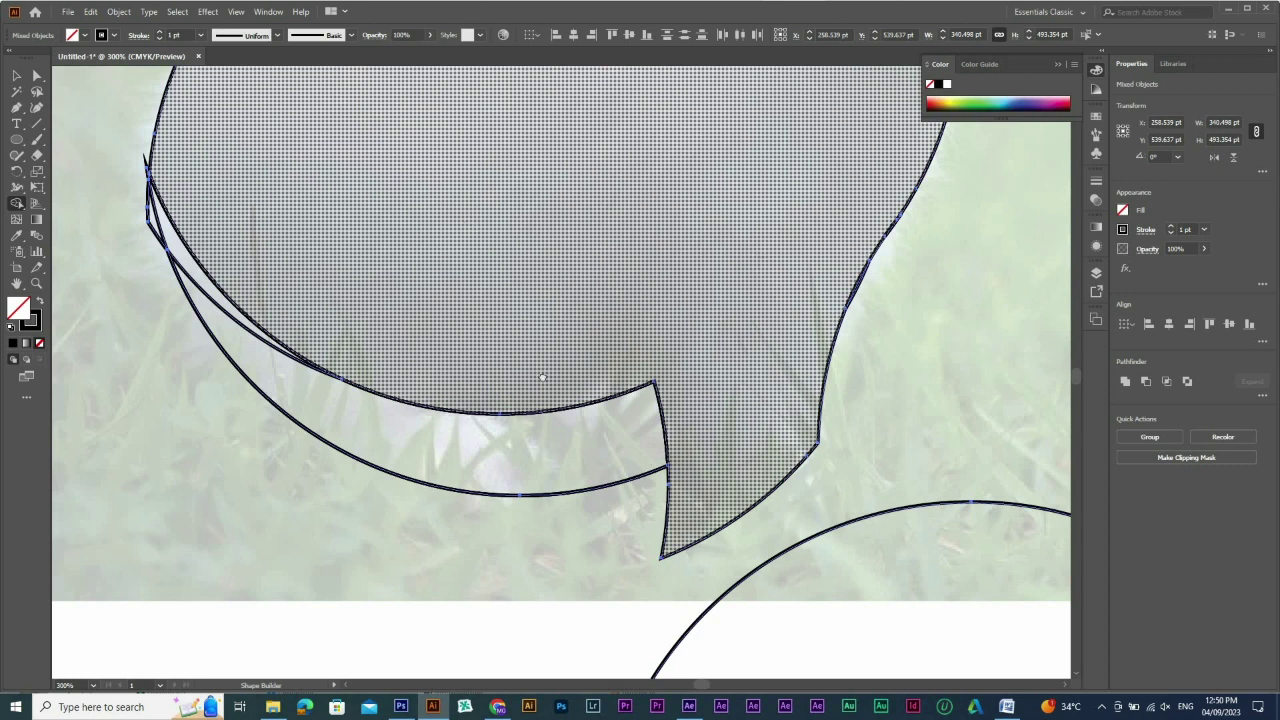
{"action": "left_click_drag", "start_coordinate": [275, 336], "coordinate": [346, 313]}
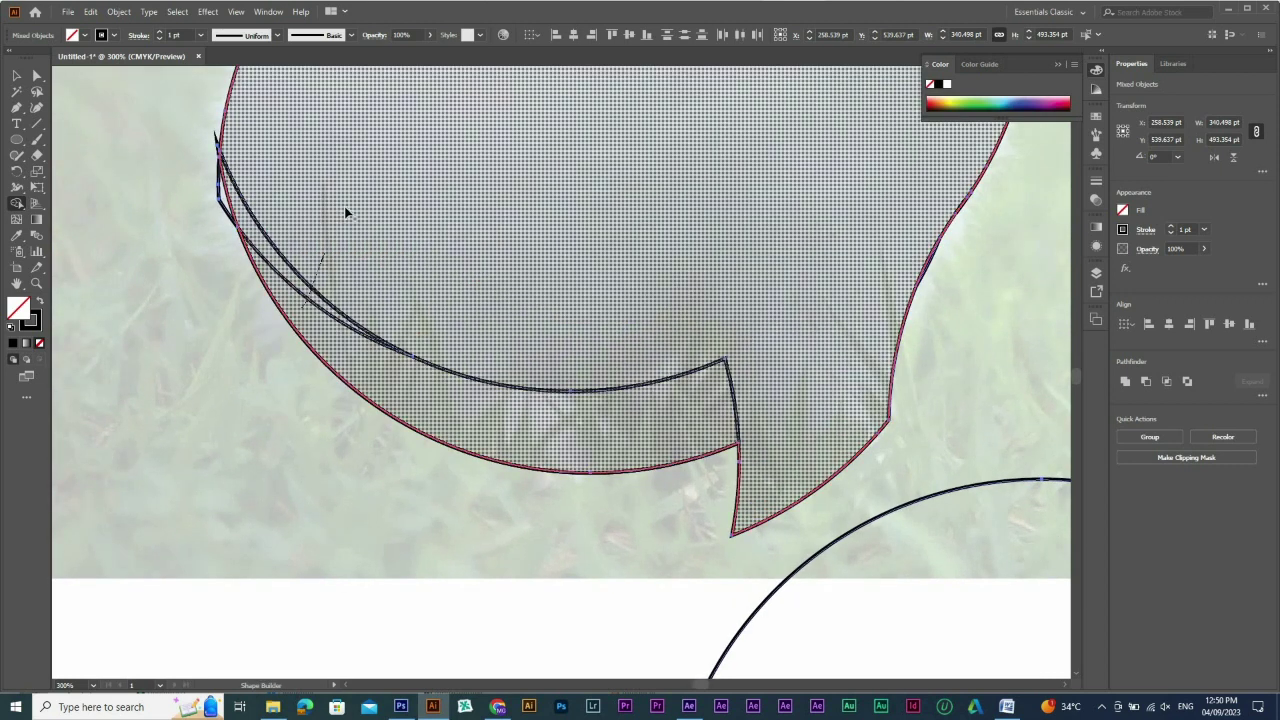
{"action": "mouse_move", "coordinate": [344, 206]}
{"action": "left_mouse_down"}
{"action": "mouse_move", "coordinate": [196, 209]}
{"action": "mouse_move", "coordinate": [226, 204]}
{"action": "left_mouse_up"}
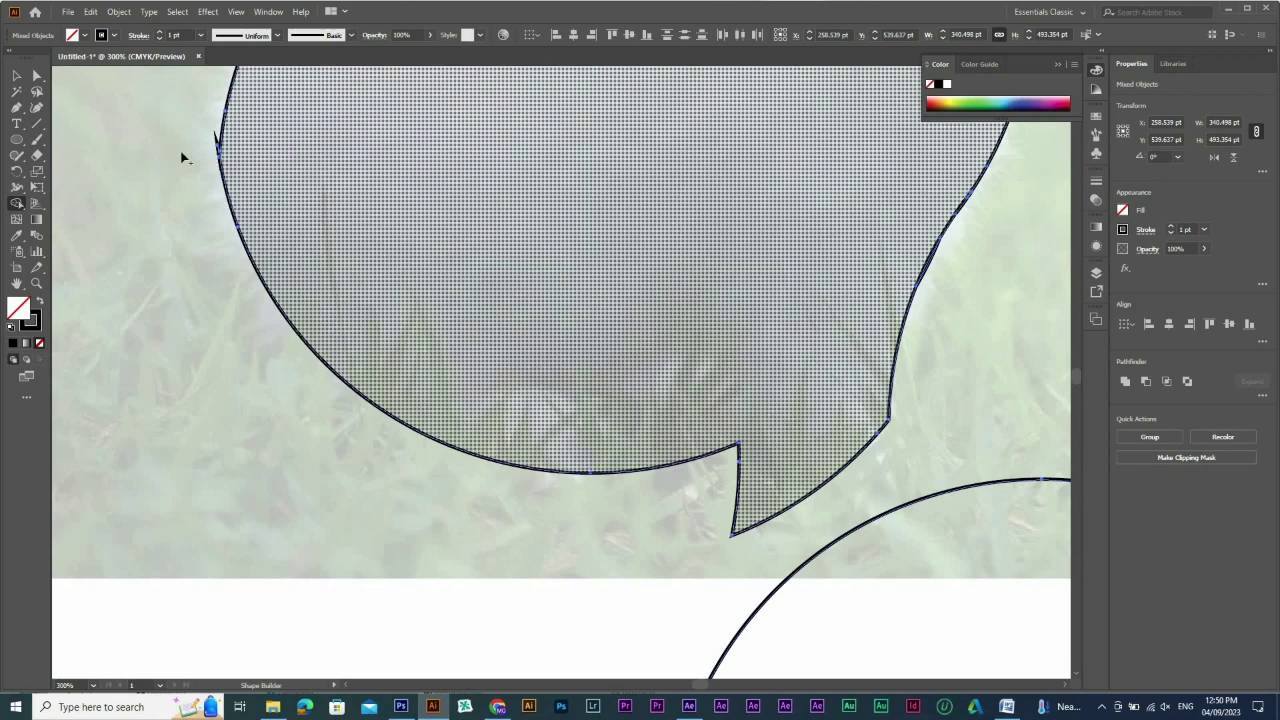
Remove the tiny pointed spur left on the rump outline and clear the selection
{"action": "left_click_drag", "start_coordinate": [197, 126], "coordinate": [268, 190]}
{"action": "left_click_drag", "start_coordinate": [350, 280], "coordinate": [452, 318]}
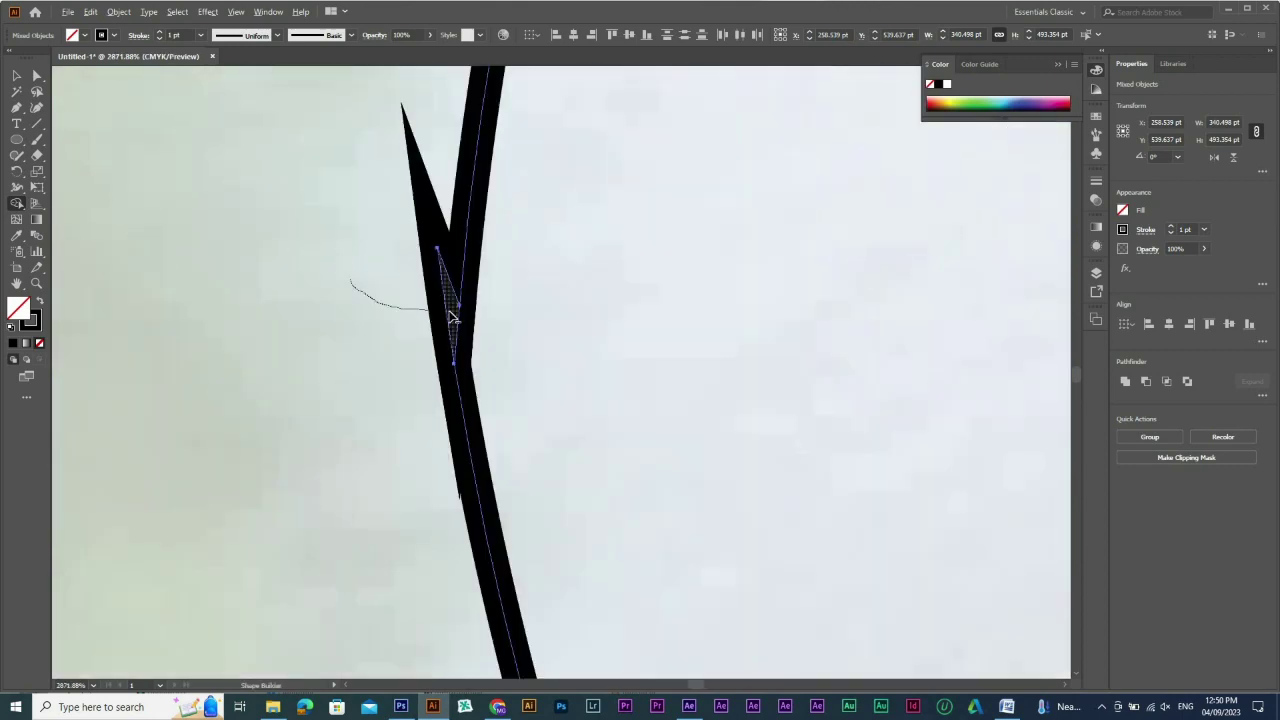
{"action": "left_click", "coordinate": [700, 426], "text": "ctrl+alt"}
{"action": "left_click", "coordinate": [711, 429], "text": "ctrl+alt"}
{"action": "left_click", "coordinate": [711, 429], "text": "ctrl+alt"}
{"action": "left_click", "coordinate": [711, 429], "text": "ctrl+alt"}
{"action": "left_click", "coordinate": [711, 429], "text": "ctrl+alt"}
{"action": "left_click", "coordinate": [711, 429], "text": "ctrl+alt"}
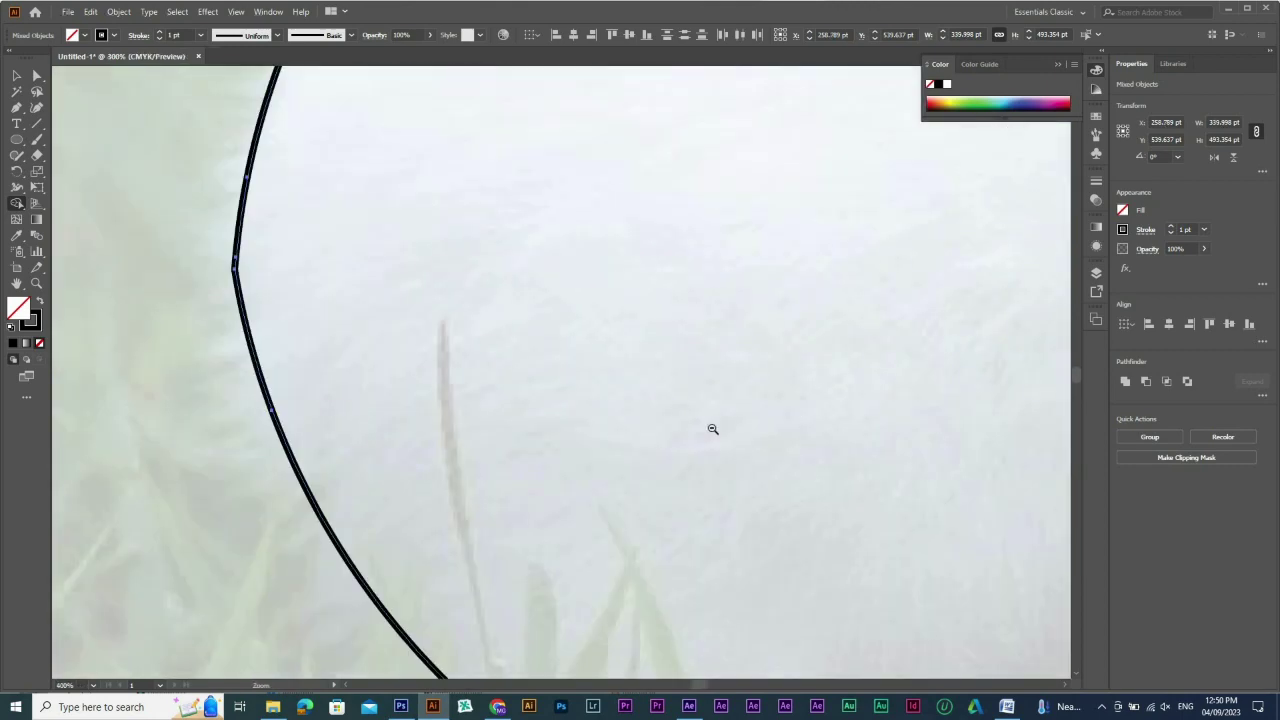
{"action": "left_click", "coordinate": [711, 429], "text": "ctrl+alt"}
{"action": "left_click", "coordinate": [711, 429], "text": "ctrl+alt"}
{"action": "key", "text": "v"}
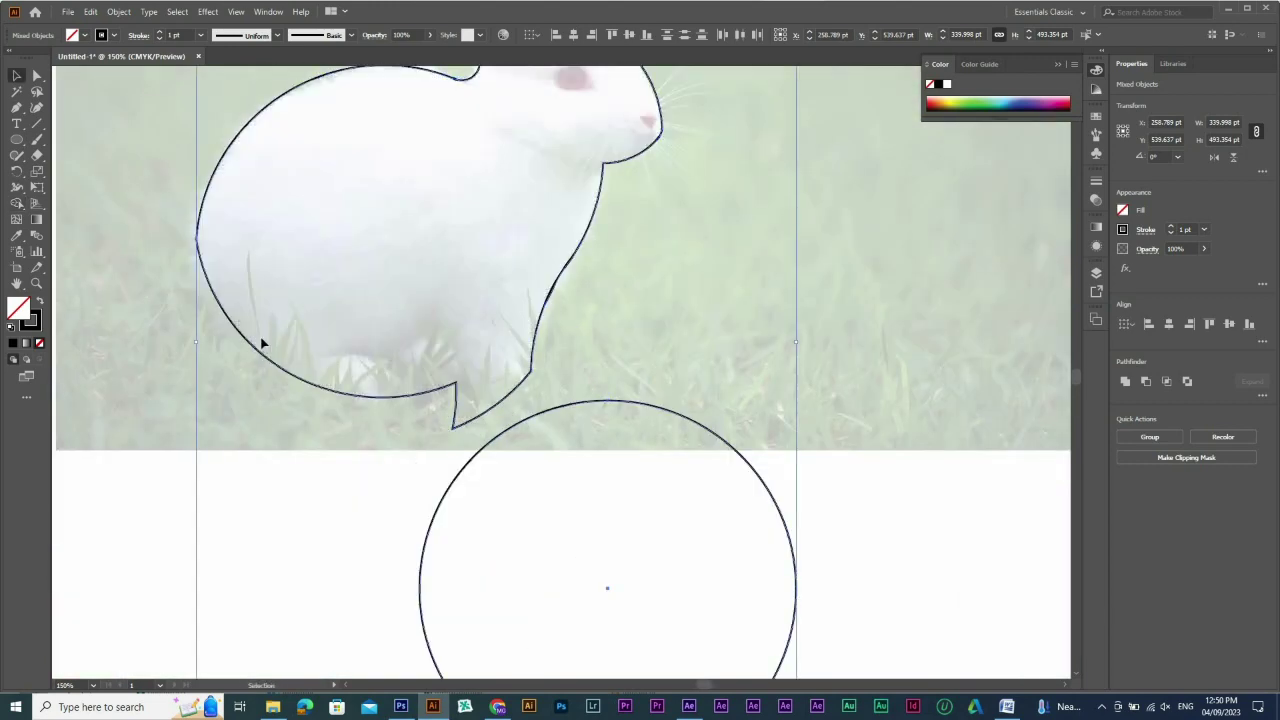
{"action": "left_click", "coordinate": [851, 481]}
Place two copies of the 213.415 pt circle, one along the belly and one crossing the rear edge of the front leg
{"action": "key", "text": "ctrl+equal"}
{"action": "left_click_drag", "start_coordinate": [893, 476], "coordinate": [547, 370]}
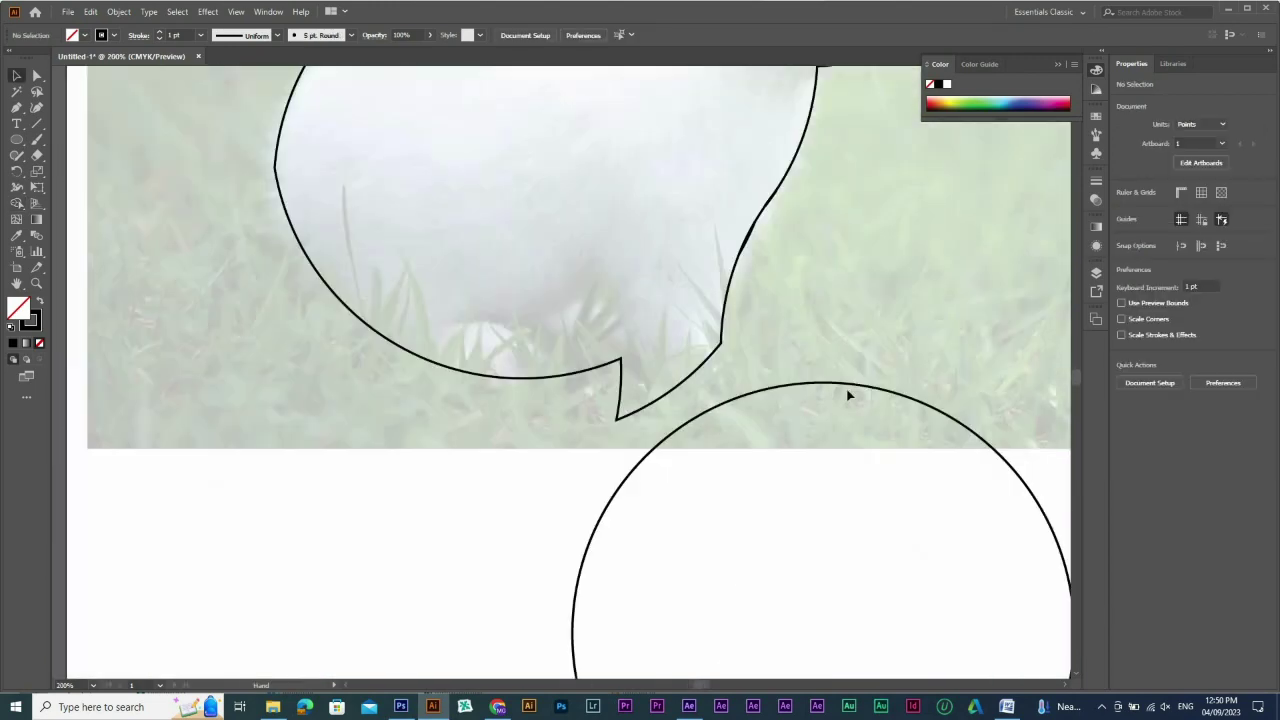
{"action": "left_click_drag", "start_coordinate": [444, 335], "coordinate": [597, 222]}
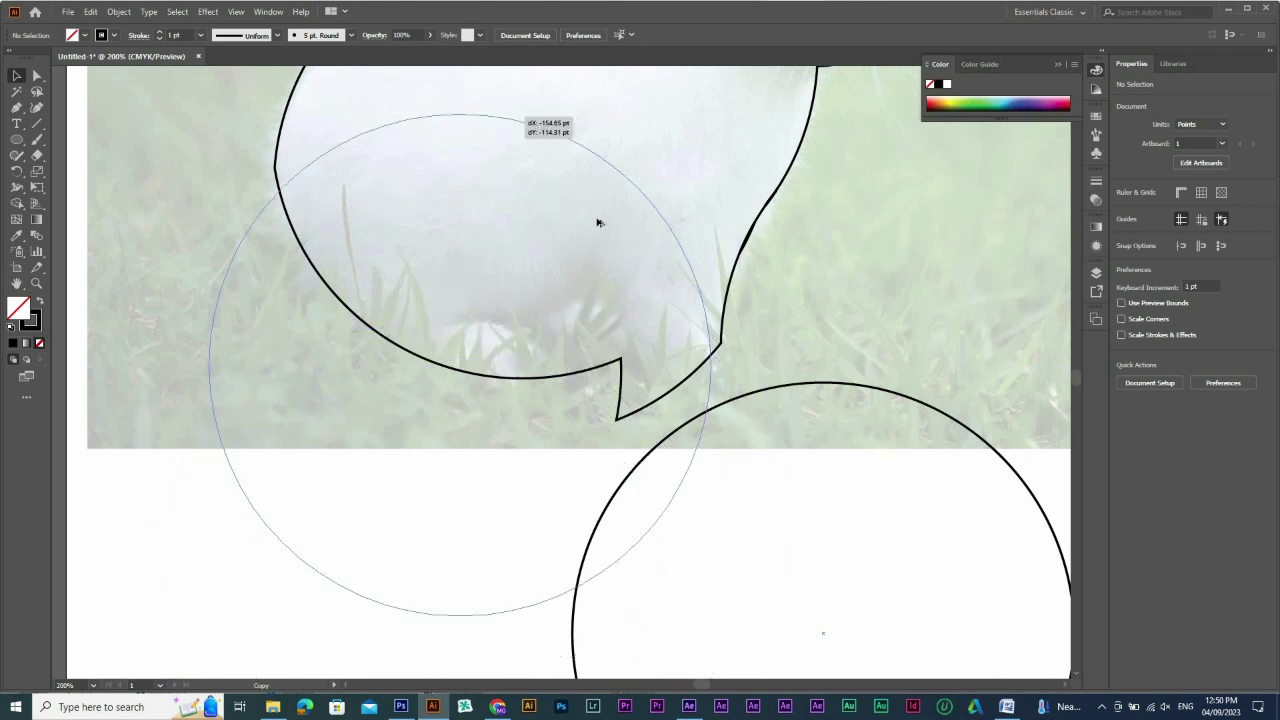
{"action": "left_click_drag", "start_coordinate": [690, 448], "coordinate": [651, 411]}
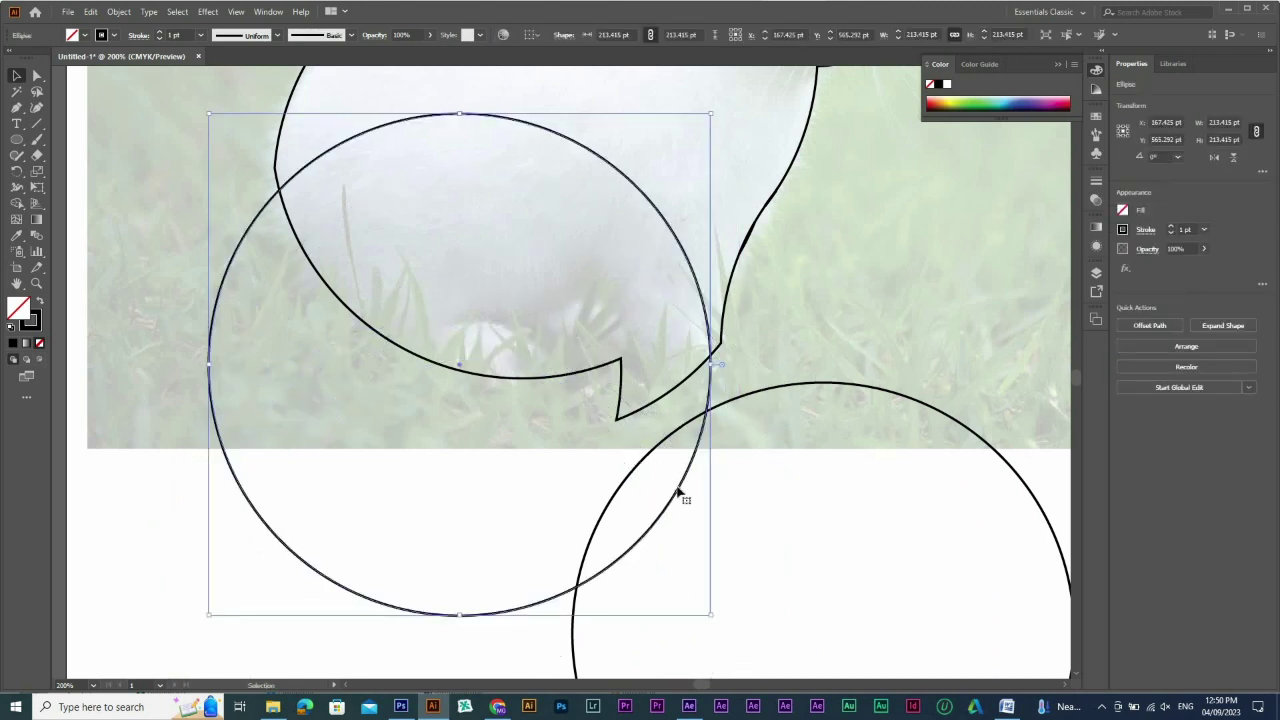
{"action": "left_click_drag", "start_coordinate": [679, 482], "coordinate": [690, 191]}
{"action": "left_click_drag", "start_coordinate": [849, 494], "coordinate": [1057, 395]}
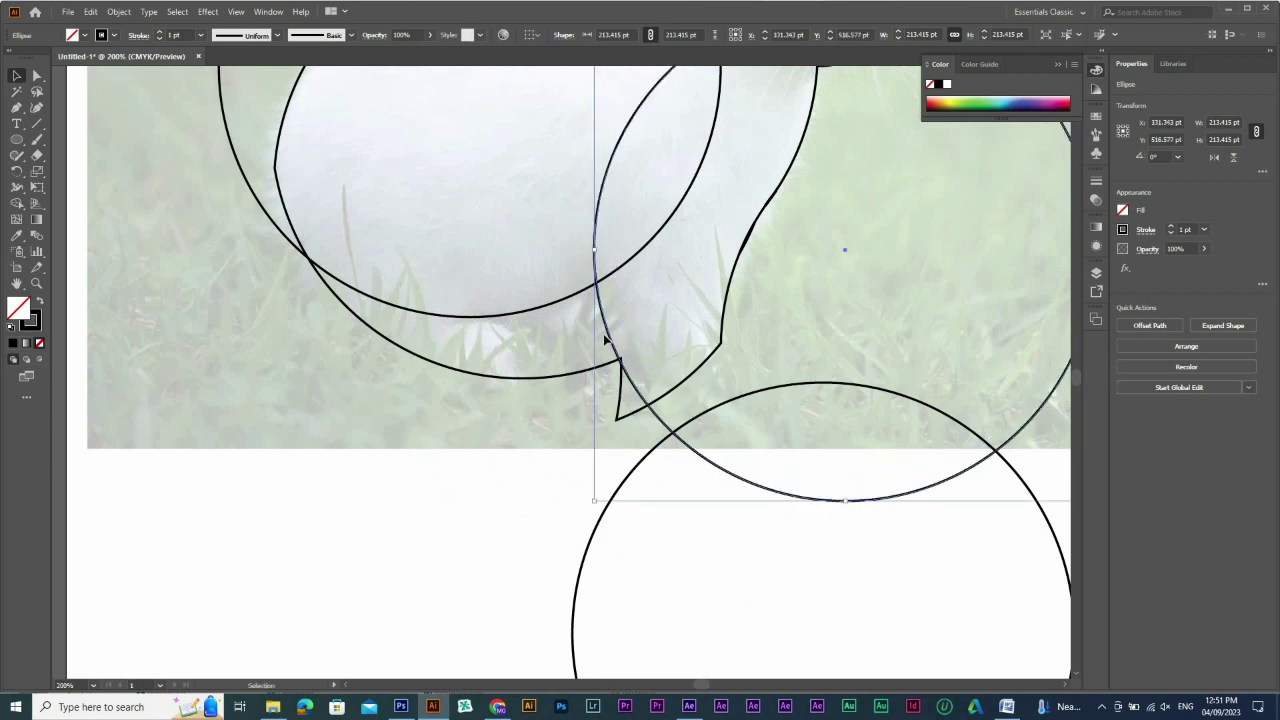
{"action": "left_click_drag", "start_coordinate": [614, 337], "coordinate": [652, 357]}
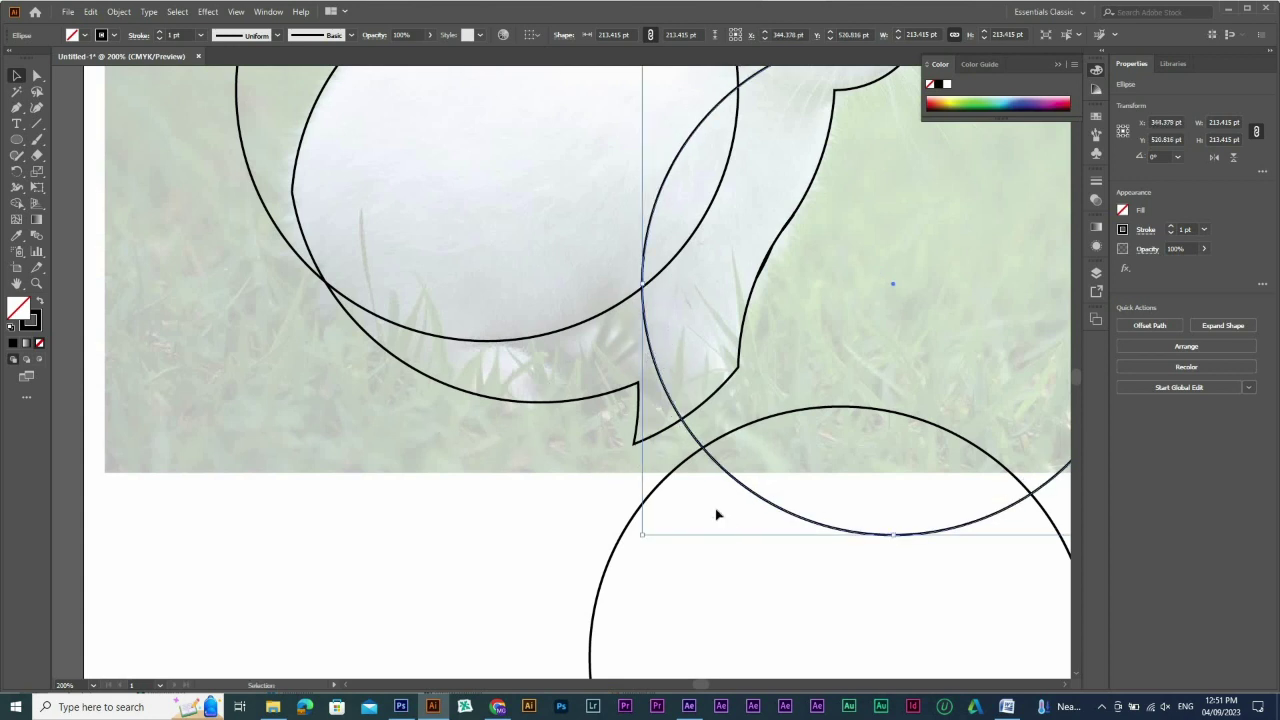
Merge the front leg and body regions with Shape Builder and remove the crescent below the belly together with the spur behind the paw
{"action": "left_click_drag", "start_coordinate": [716, 514], "coordinate": [451, 263]}
{"action": "key", "text": "shift+m"}
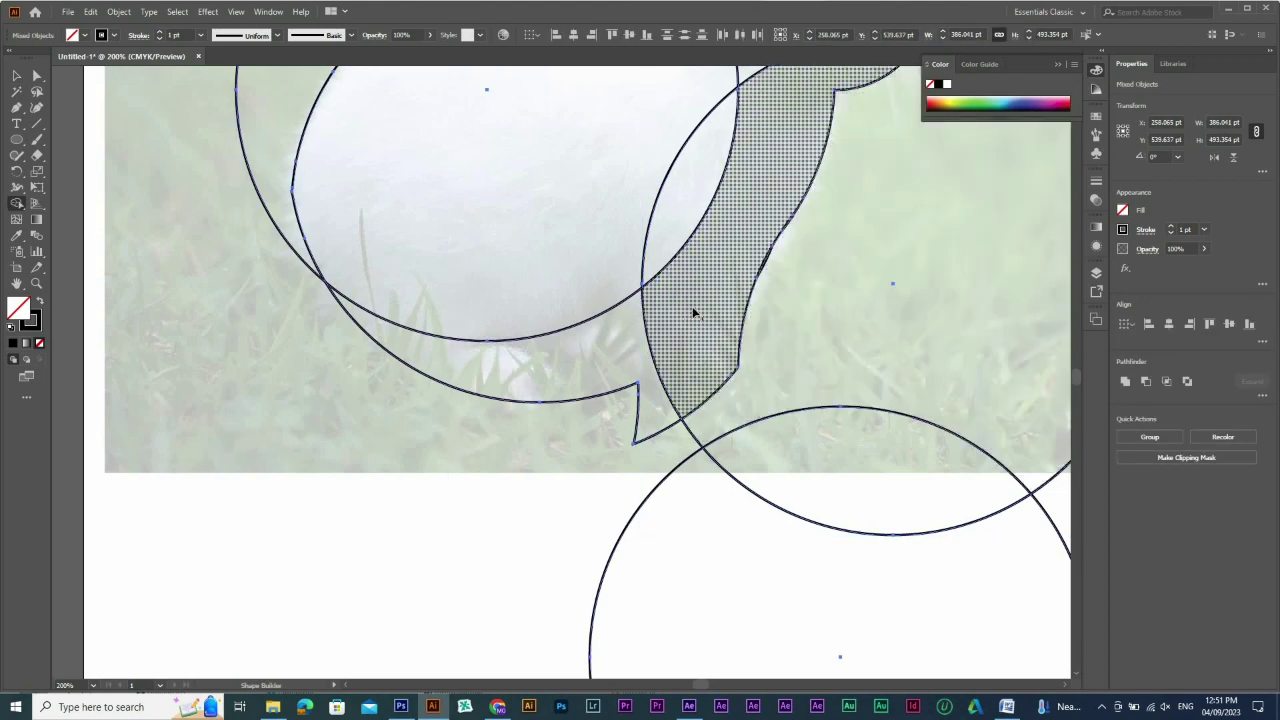
{"action": "mouse_move", "coordinate": [694, 313]}
{"action": "left_mouse_down"}
{"action": "mouse_move", "coordinate": [606, 232]}
{"action": "mouse_move", "coordinate": [547, 265]}
{"action": "left_mouse_up"}
{"action": "left_click_drag", "start_coordinate": [694, 403], "coordinate": [694, 403]}
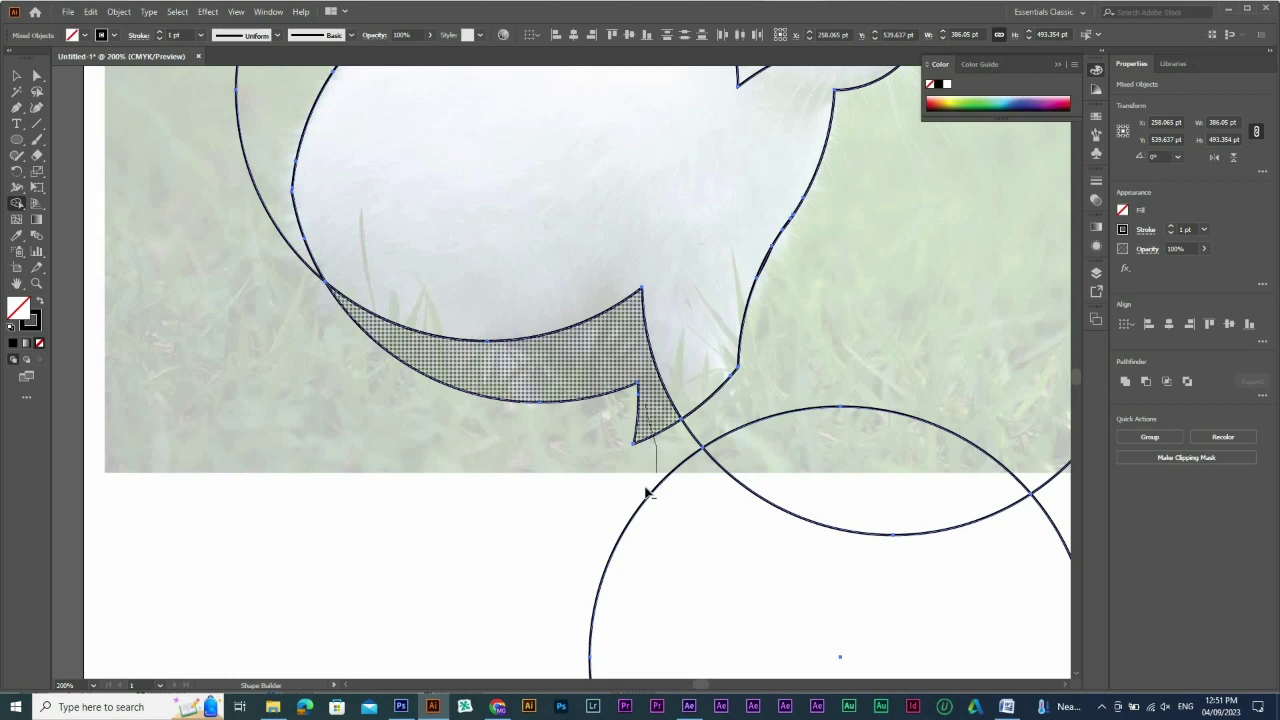
{"action": "left_click", "coordinate": [527, 350], "text": "alt"}
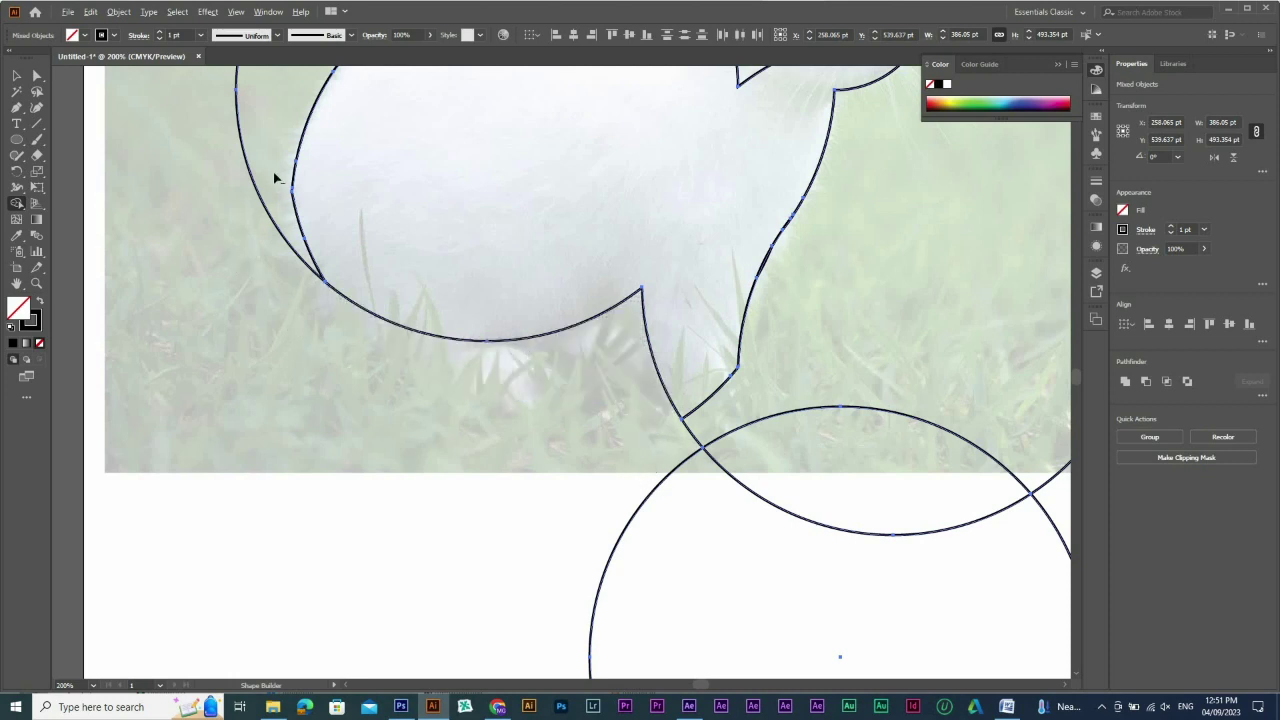
Remove the leftover circle parts behind the rump and around the front leg with Shape Builder, then clear the selection
{"action": "mouse_move", "coordinate": [274, 178]}
{"action": "left_mouse_down"}
{"action": "mouse_move", "coordinate": [462, 386]}
{"action": "mouse_move", "coordinate": [583, 428]}
{"action": "left_mouse_up"}
{"action": "key", "text": "v"}
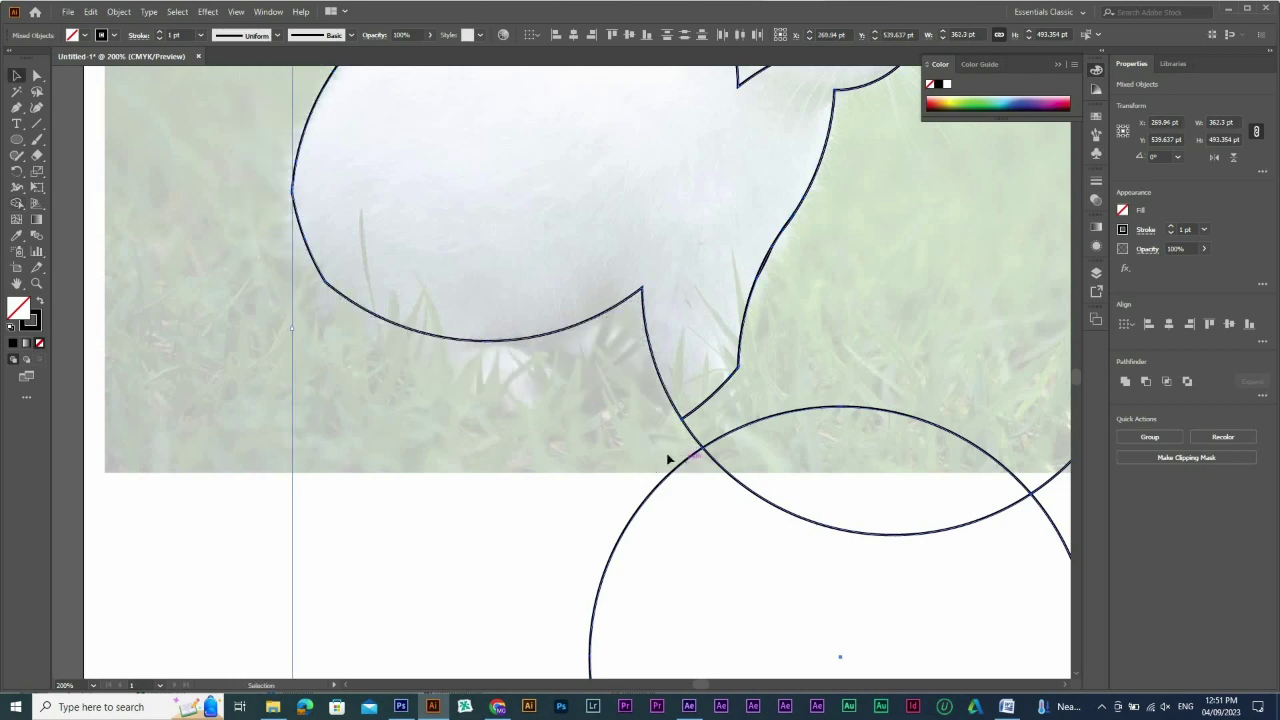
{"action": "key", "text": "shift+m"}
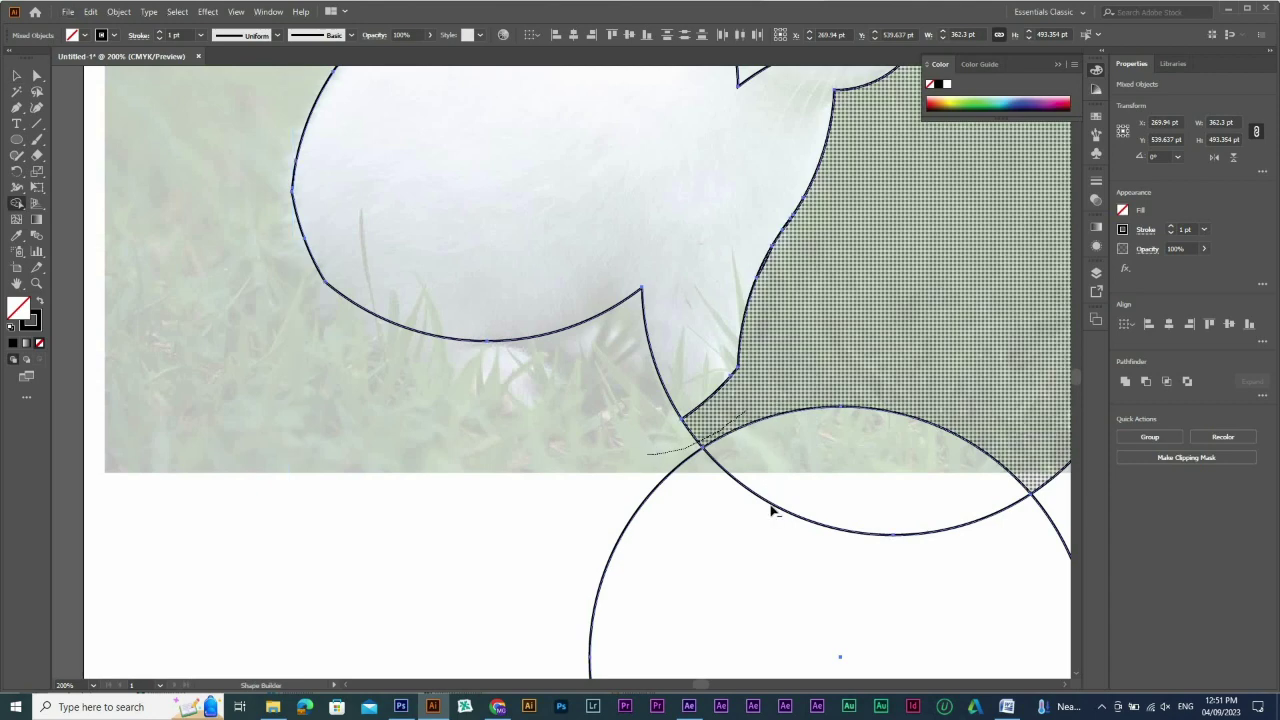
{"action": "left_click_drag", "start_coordinate": [771, 507], "coordinate": [706, 523]}
{"action": "left_click_drag", "start_coordinate": [696, 346], "coordinate": [708, 475]}
{"action": "left_click", "coordinate": [708, 476], "text": "ctrl+alt"}
{"action": "left_click_drag", "start_coordinate": [577, 320], "coordinate": [611, 411]}
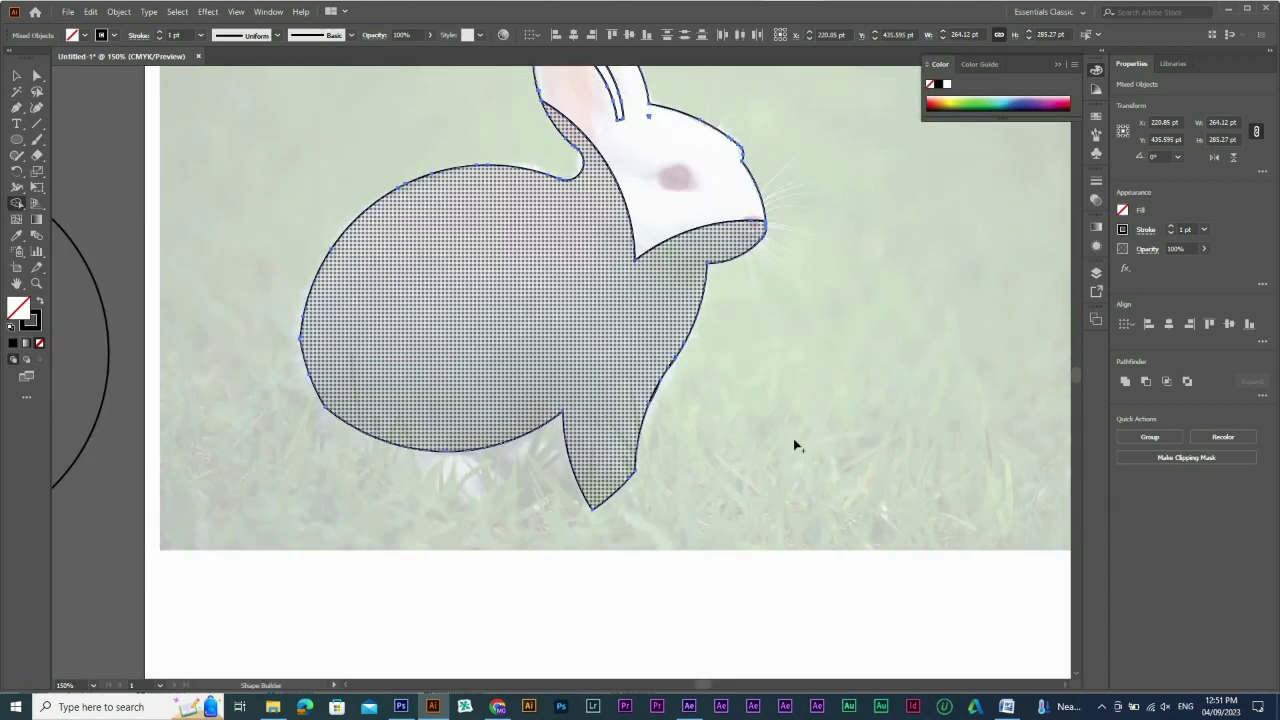
{"action": "key", "text": "v"}
{"action": "left_click", "coordinate": [230, 388]}
{"action": "left_click_drag", "start_coordinate": [230, 388], "coordinate": [463, 384]}
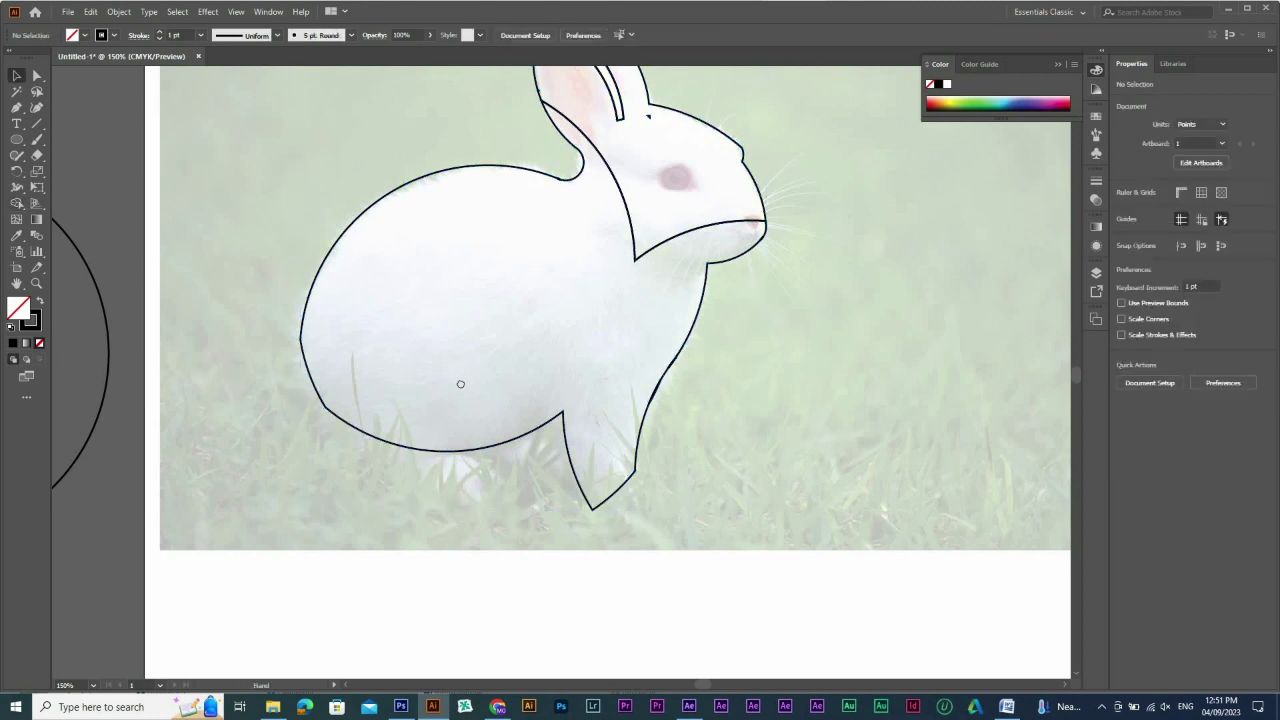
Place a copy of the 132.114 pt circle beneath the belly so its upper arc slightly overlaps the belly line
{"action": "left_click_drag", "start_coordinate": [270, 340], "coordinate": [792, 554]}
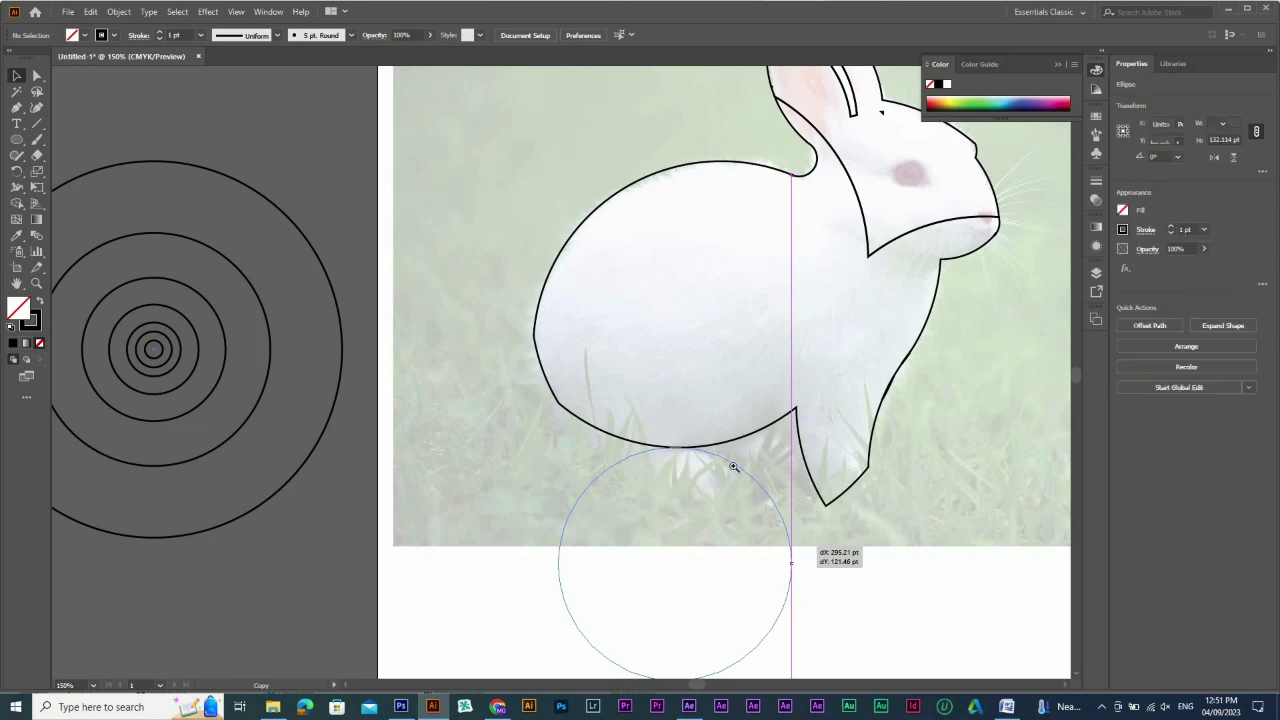
{"action": "left_click", "coordinate": [734, 463], "text": "ctrl"}
{"action": "left_click_drag", "start_coordinate": [784, 477], "coordinate": [621, 271]}
{"action": "left_click_drag", "start_coordinate": [540, 266], "coordinate": [945, 510]}
{"action": "left_click_drag", "start_coordinate": [609, 370], "coordinate": [546, 357]}
{"action": "left_click_drag", "start_coordinate": [615, 401], "coordinate": [614, 403]}
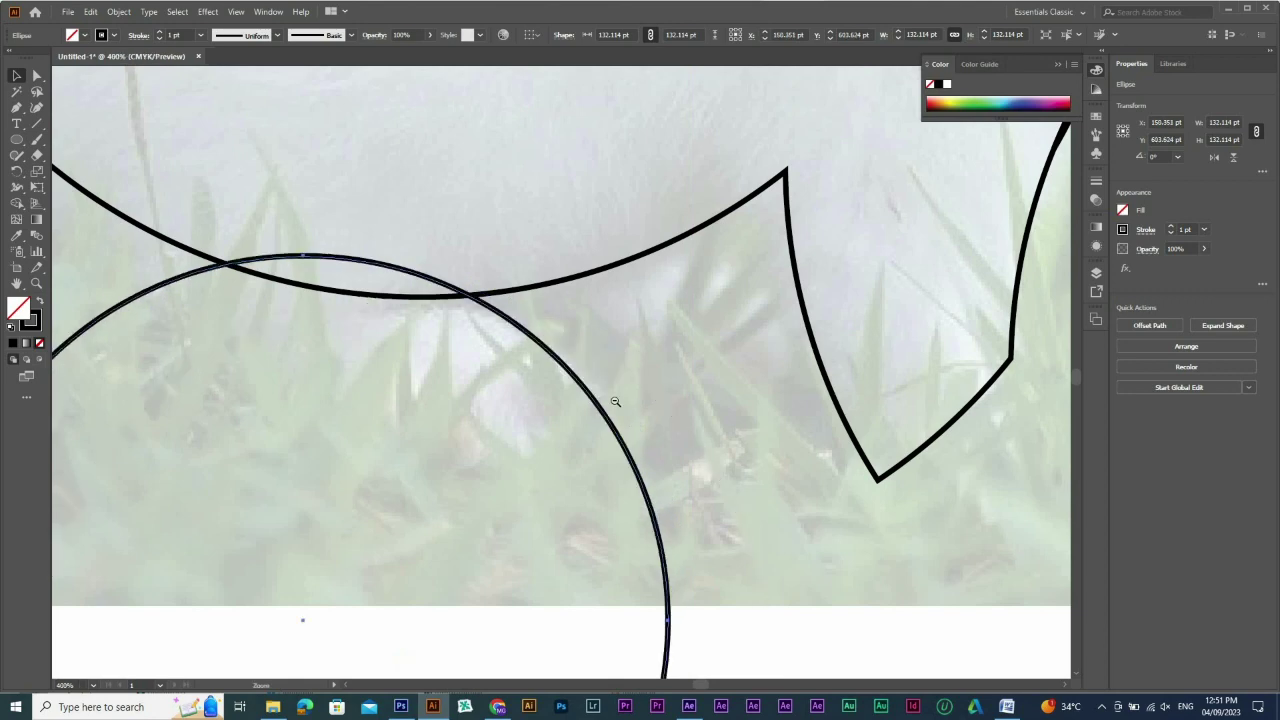
{"action": "left_click", "coordinate": [570, 346], "text": "alt"}
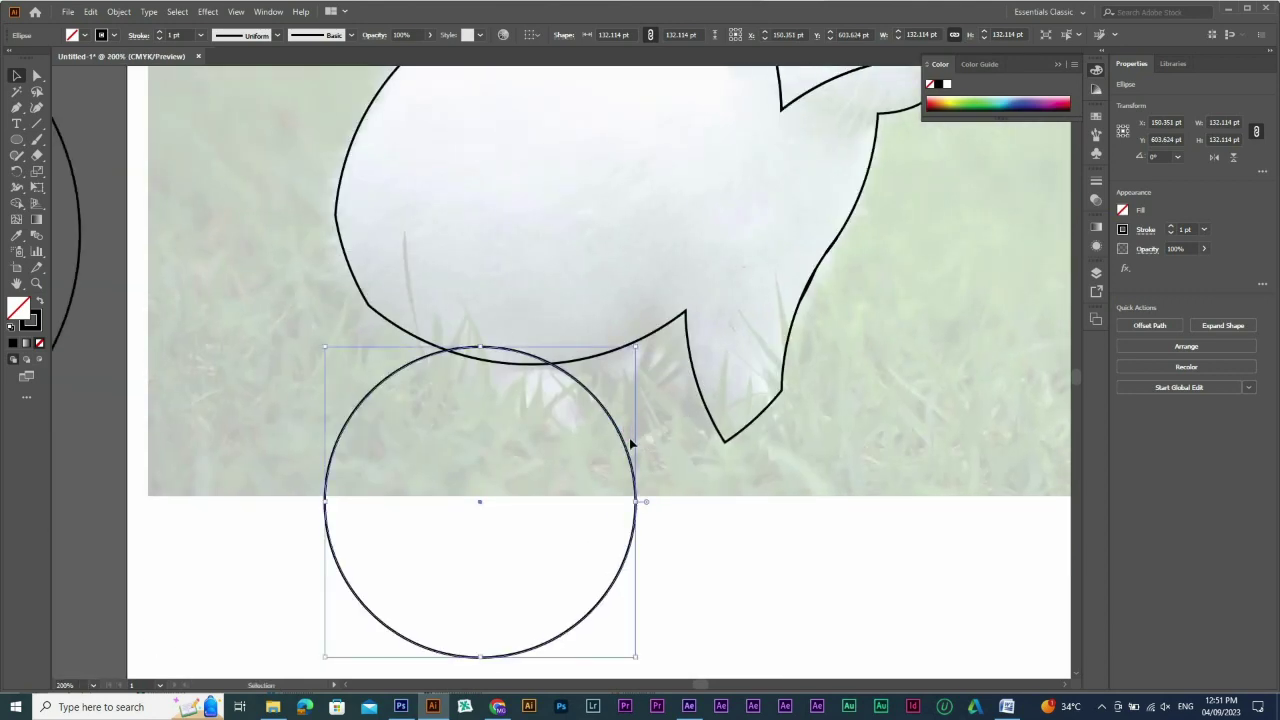
{"action": "left_click_drag", "start_coordinate": [615, 425], "coordinate": [819, 479]}
{"action": "key", "text": "ctrl+z"}
{"action": "key", "text": "space"}
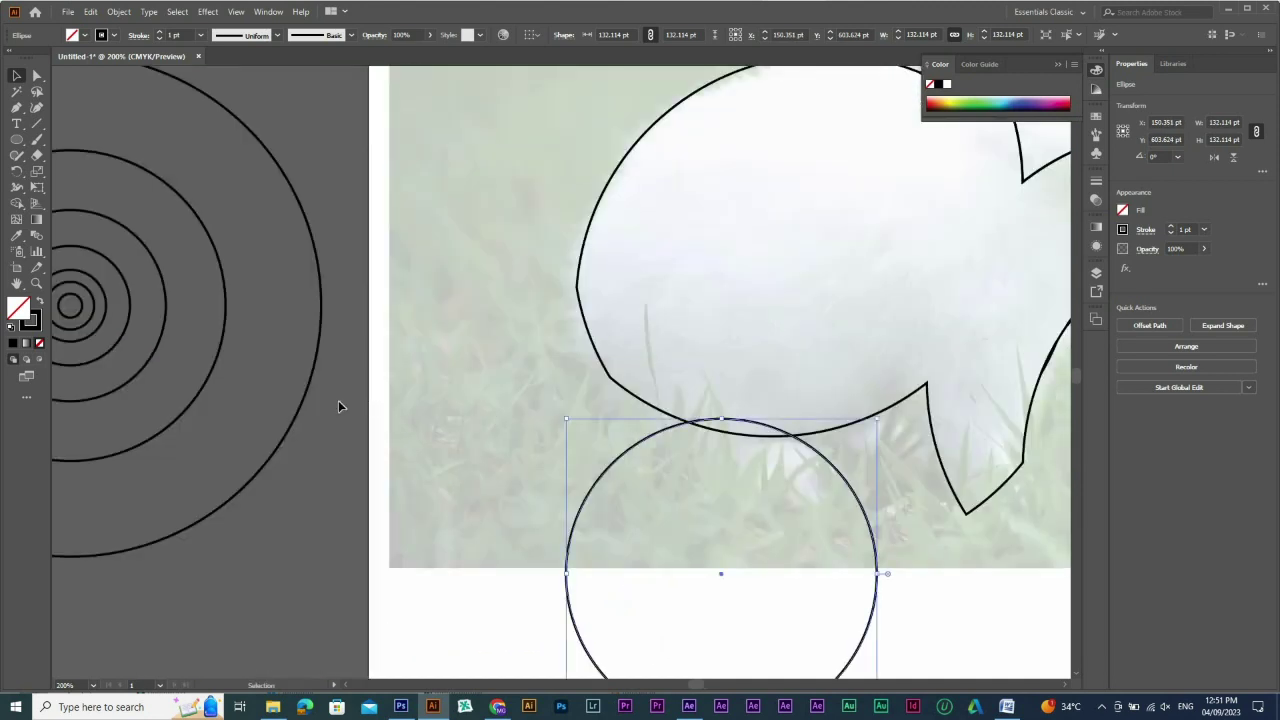
Place a copy of the 213.415 pt circle over the body and a copy of the 50.813 pt circle over the hind foot
{"action": "left_click_drag", "start_coordinate": [1014, 374], "coordinate": [841, 479]}
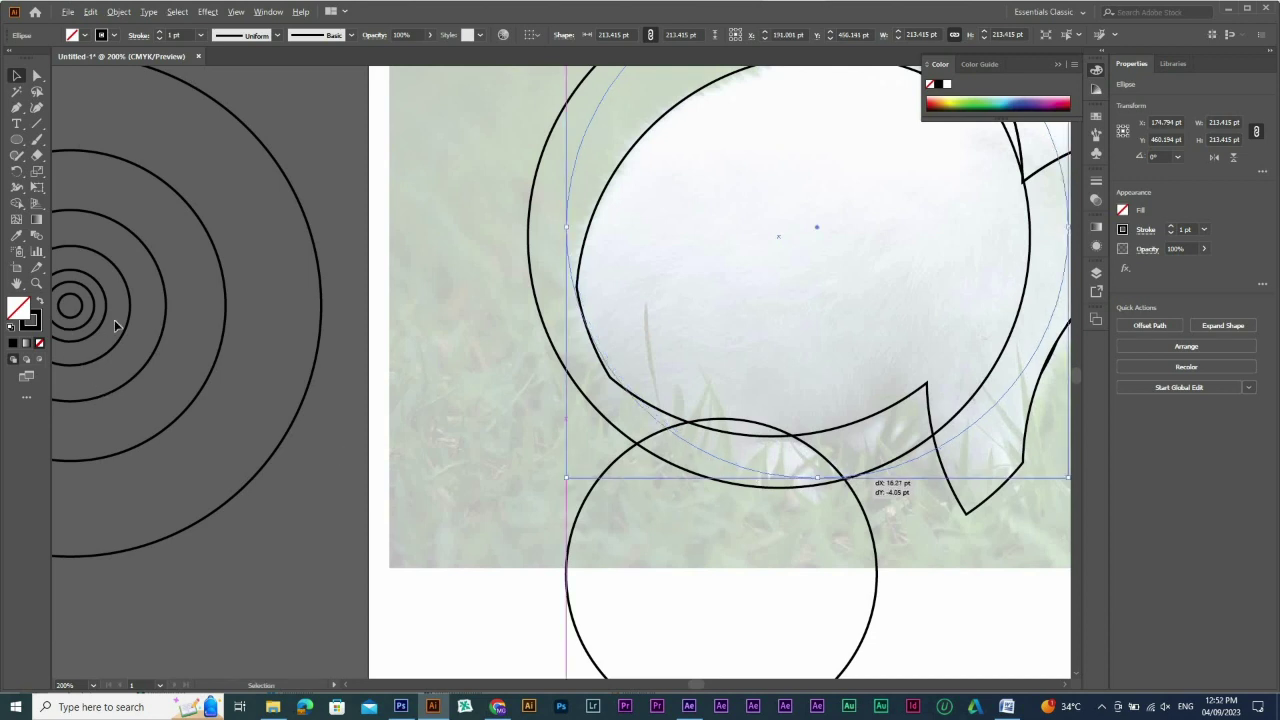
{"action": "left_click_drag", "start_coordinate": [126, 323], "coordinate": [820, 487]}
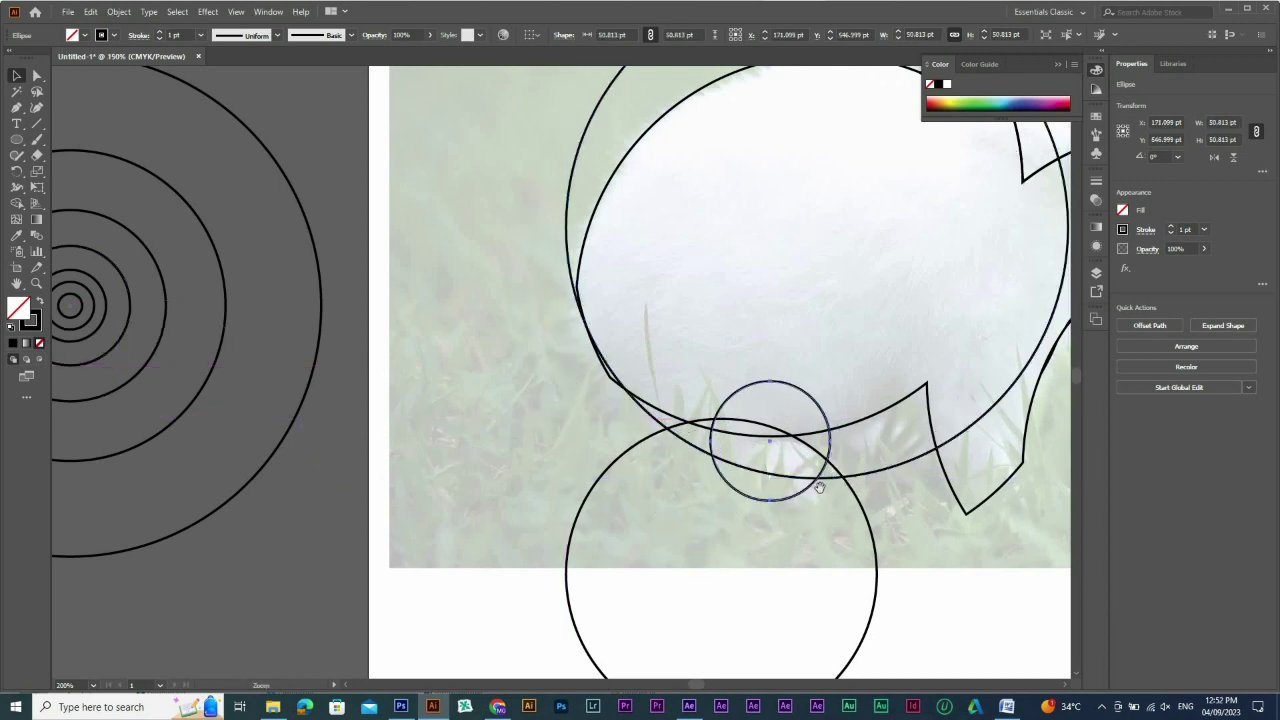
{"action": "left_click", "coordinate": [820, 487], "text": "ctrl+alt"}
{"action": "left_click_drag", "start_coordinate": [637, 565], "coordinate": [366, 203]}
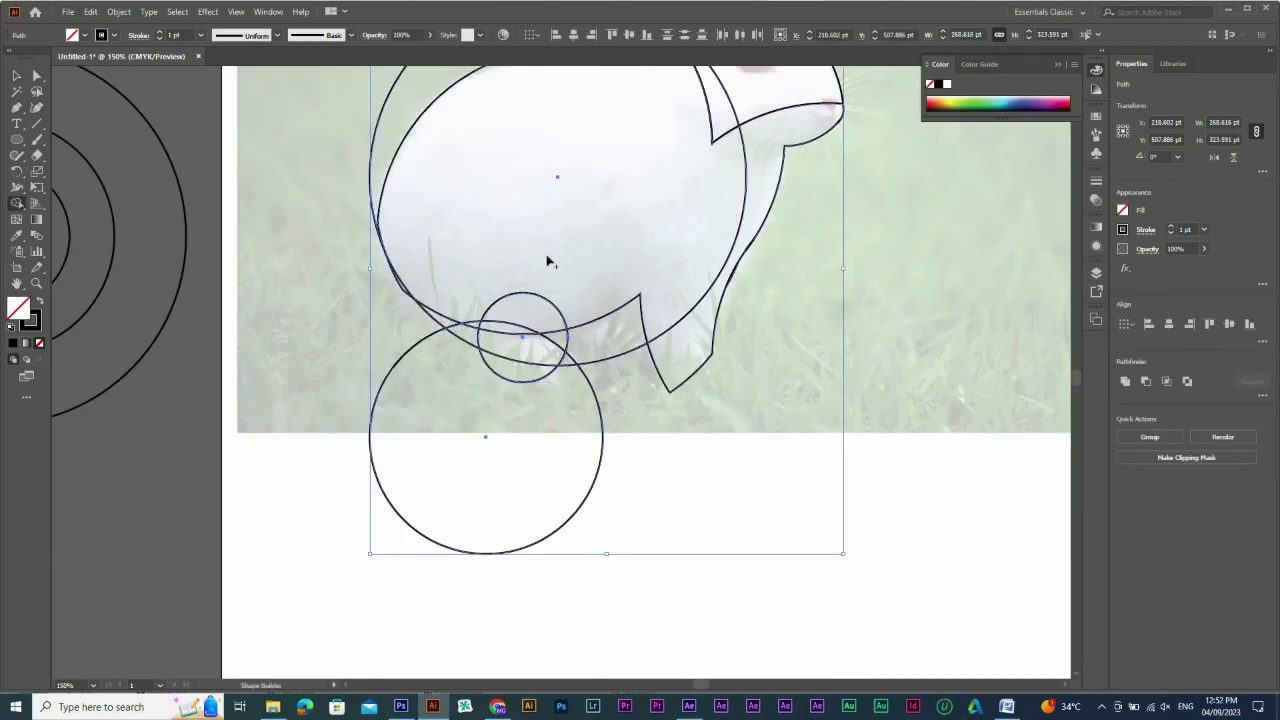
{"action": "key", "text": "shift+m"}
{"action": "mouse_move", "coordinate": [533, 512]}
{"action": "left_mouse_down"}
{"action": "mouse_move", "coordinate": [665, 456]}
{"action": "mouse_move", "coordinate": [628, 456]}
{"action": "left_mouse_up"}
{"action": "left_click_drag", "start_coordinate": [647, 521], "coordinate": [646, 514]}
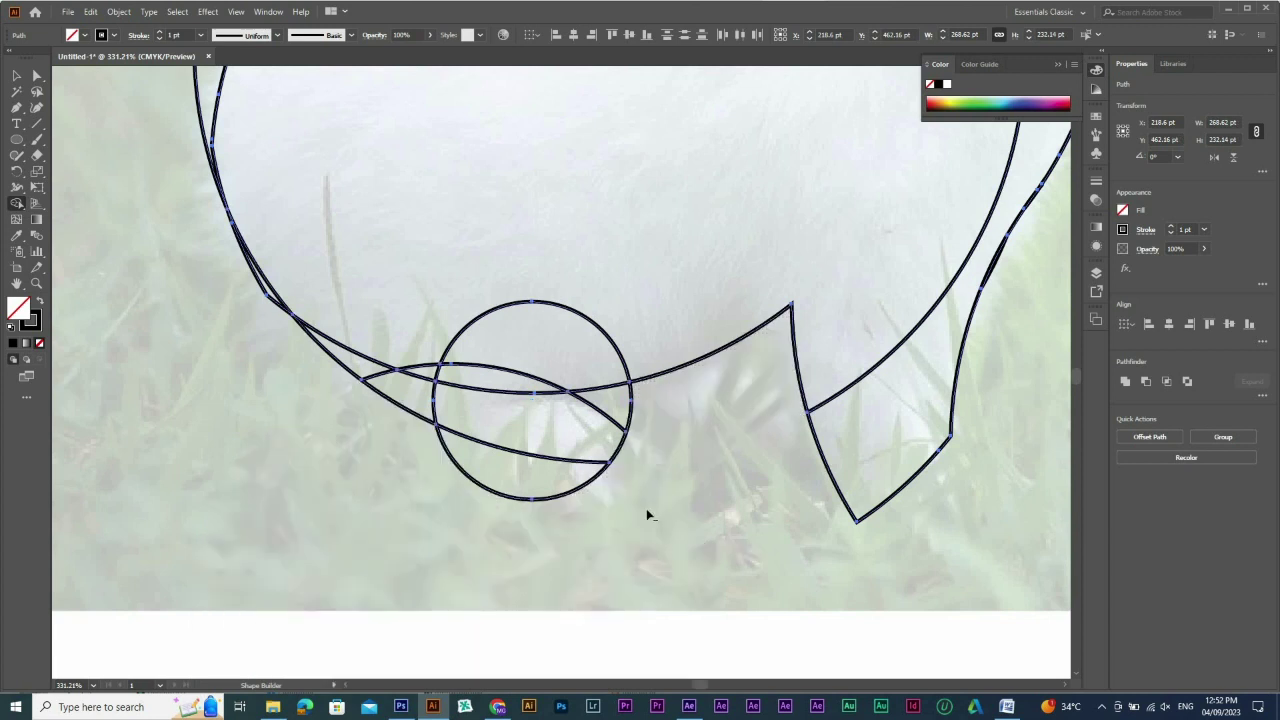
{"action": "key", "text": "ctrl+z"}
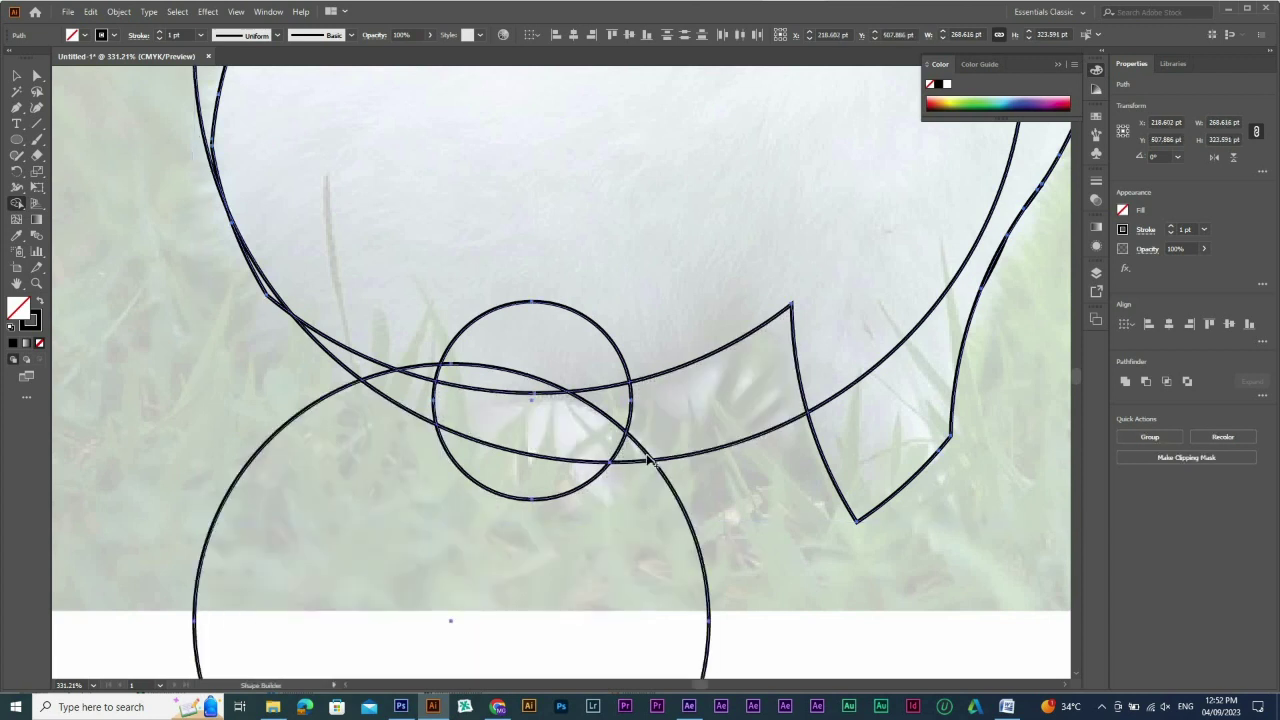
{"action": "key", "text": "v"}
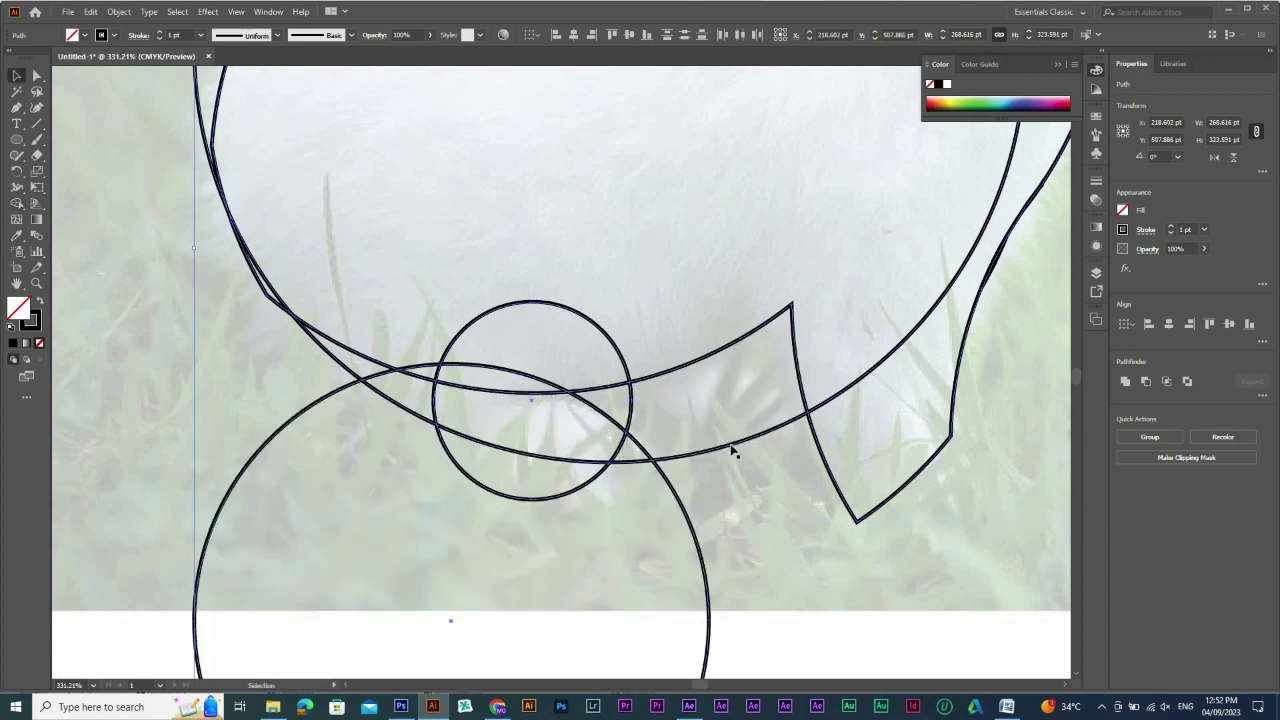
{"action": "key", "text": "ctrl+shift+a"}
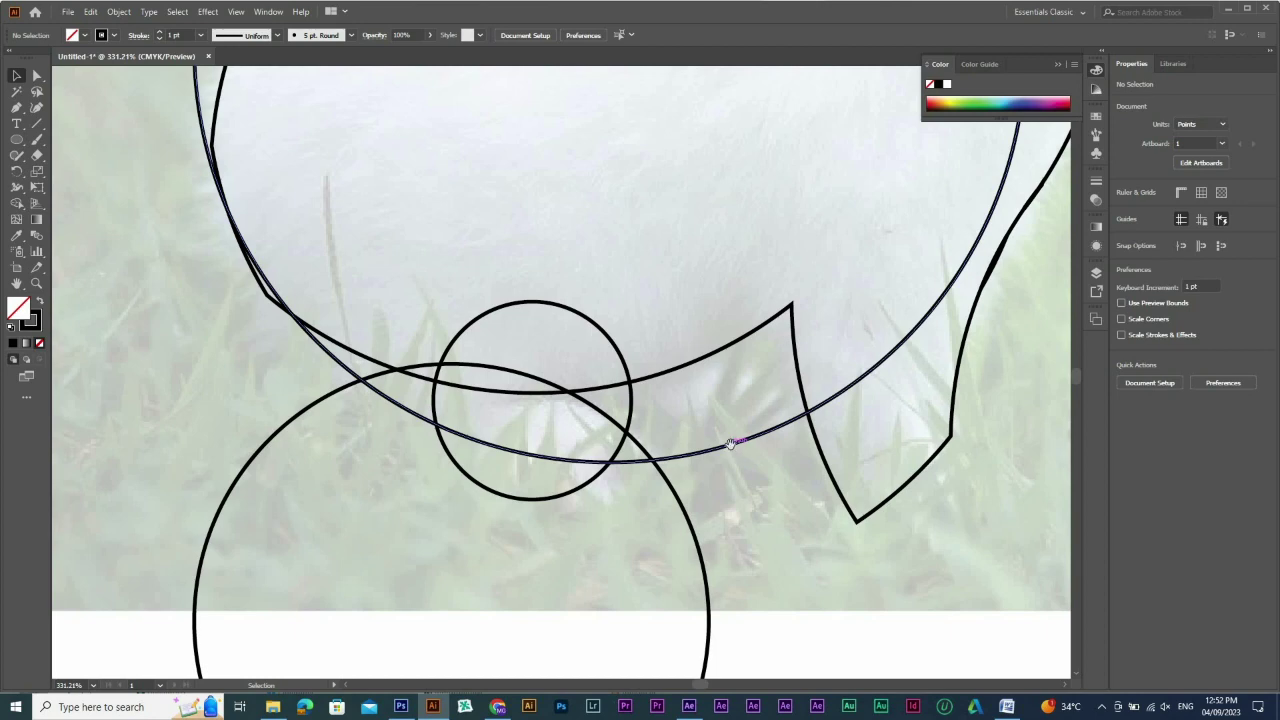
Reposition the 213.415 pt circle so its lower arc runs just below the belly line
{"action": "left_click", "coordinate": [733, 441]}
{"action": "left_click", "coordinate": [732, 440], "text": "ctrl+alt"}
{"action": "left_click", "coordinate": [479, 317], "text": "ctrl+alt"}
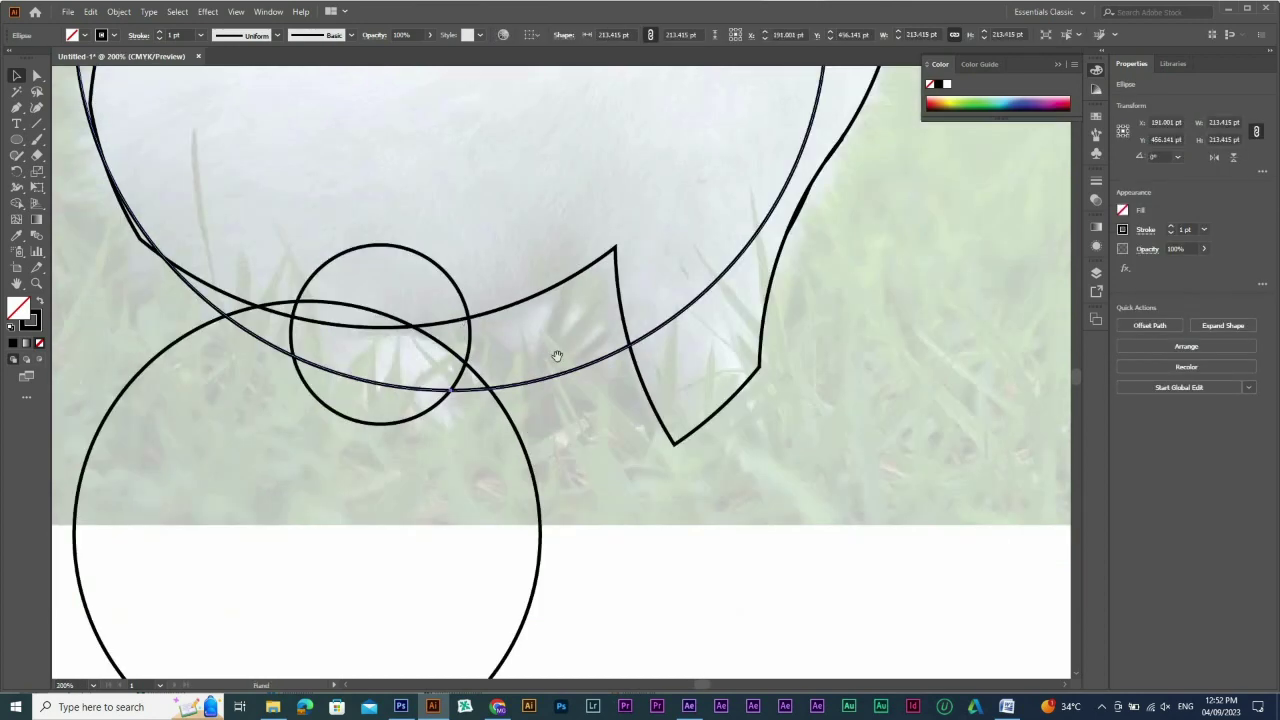
{"action": "left_click_drag", "start_coordinate": [643, 403], "coordinate": [622, 381]}
Remove the lower circle areas and the strip between the hind foot and front leg with Shape Builder
{"action": "left_click_drag", "start_coordinate": [646, 492], "coordinate": [334, 289]}
{"action": "key", "text": "shift+m"}
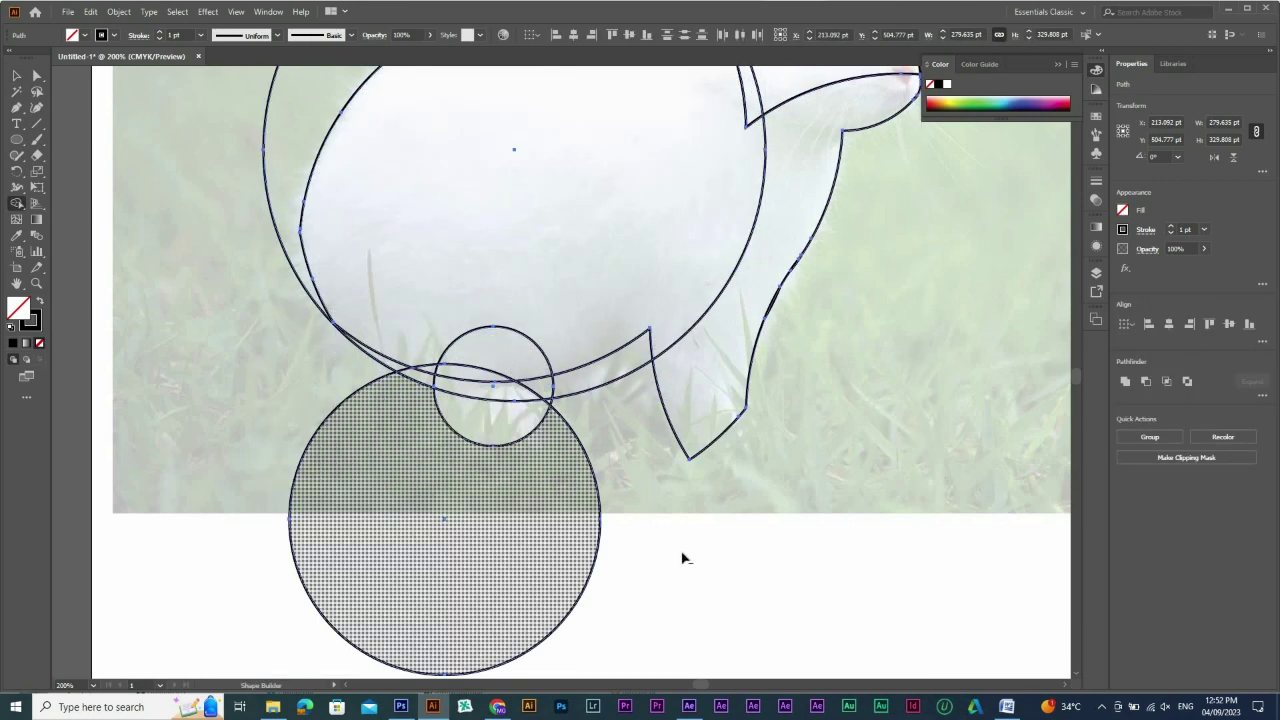
{"action": "mouse_move", "coordinate": [682, 551]}
{"action": "left_mouse_down"}
{"action": "mouse_move", "coordinate": [525, 440]}
{"action": "mouse_move", "coordinate": [518, 411]}
{"action": "left_mouse_up"}
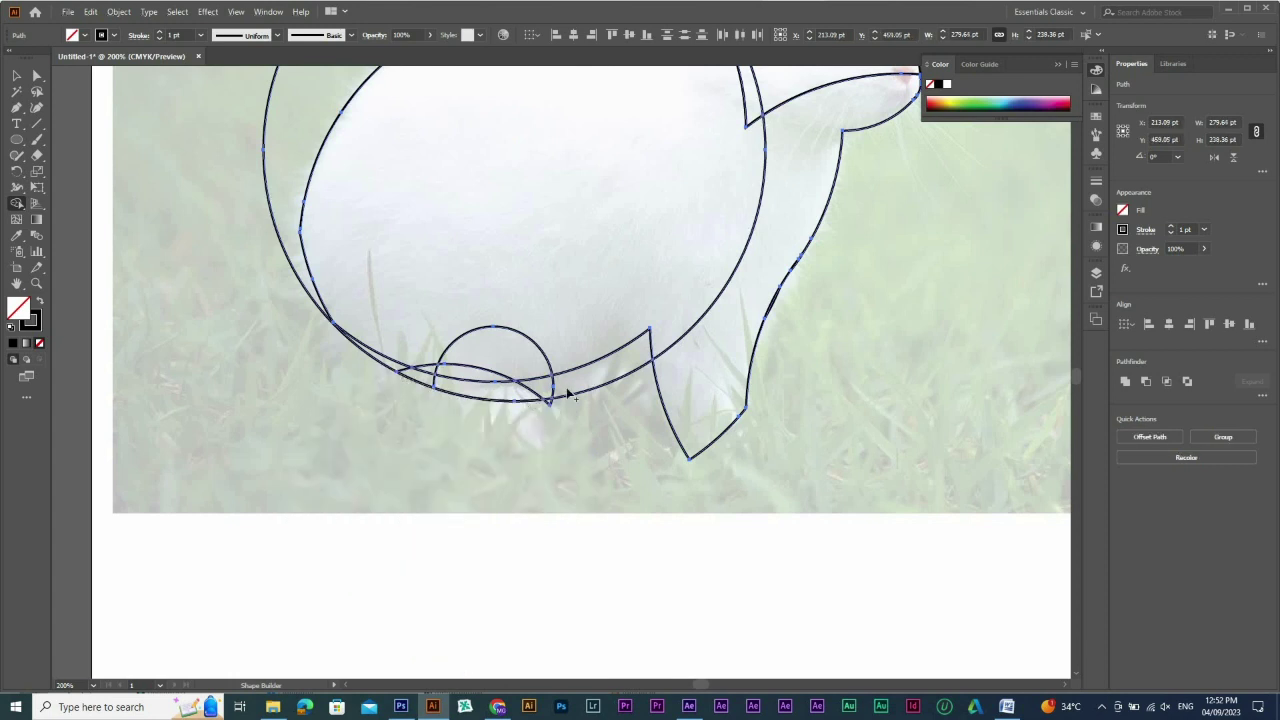
{"action": "mouse_move", "coordinate": [597, 441]}
{"action": "left_mouse_down"}
{"action": "mouse_move", "coordinate": [588, 389]}
{"action": "mouse_move", "coordinate": [556, 408]}
{"action": "left_mouse_up"}
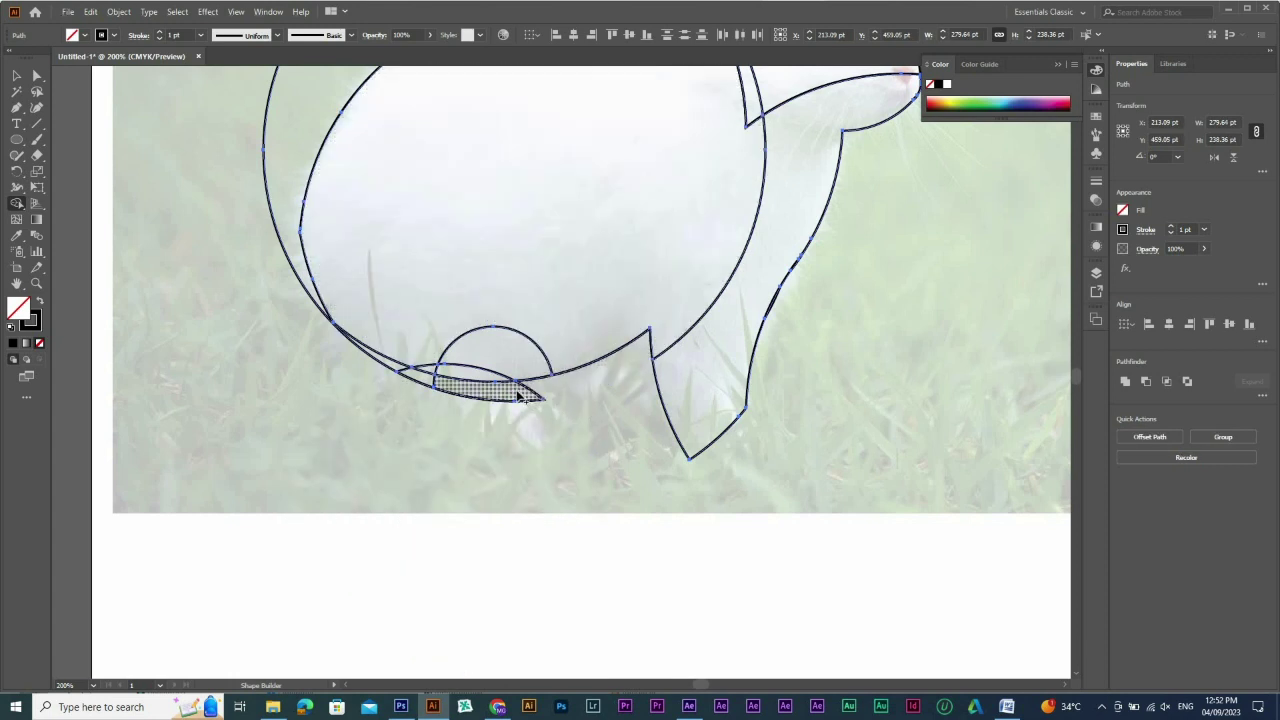
Remove the large circle's crescent behind the rump and above the back with Shape Builder
{"action": "mouse_move", "coordinate": [489, 391]}
{"action": "left_mouse_down"}
{"action": "mouse_move", "coordinate": [400, 366]}
{"action": "mouse_move", "coordinate": [414, 326]}
{"action": "left_mouse_up"}
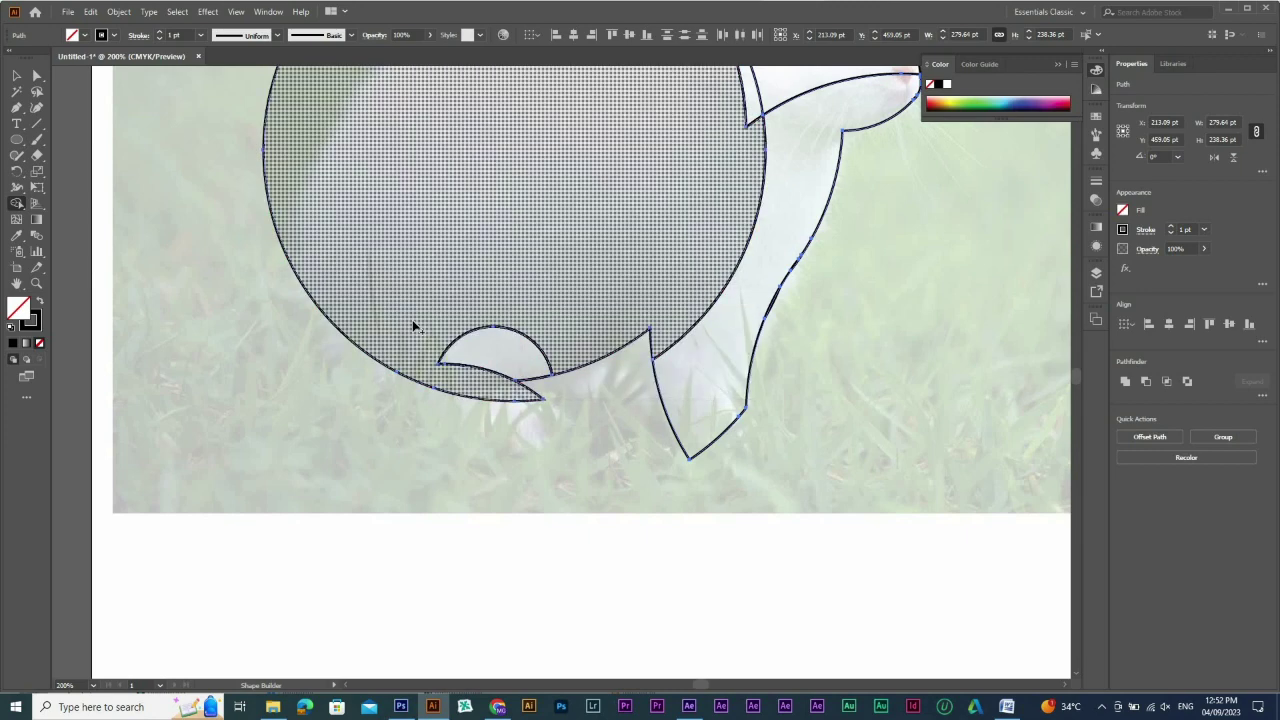
{"action": "key", "text": "ctrl+z"}
{"action": "left_click_drag", "start_coordinate": [326, 346], "coordinate": [350, 495]}
{"action": "left_click_drag", "start_coordinate": [229, 247], "coordinate": [320, 272]}
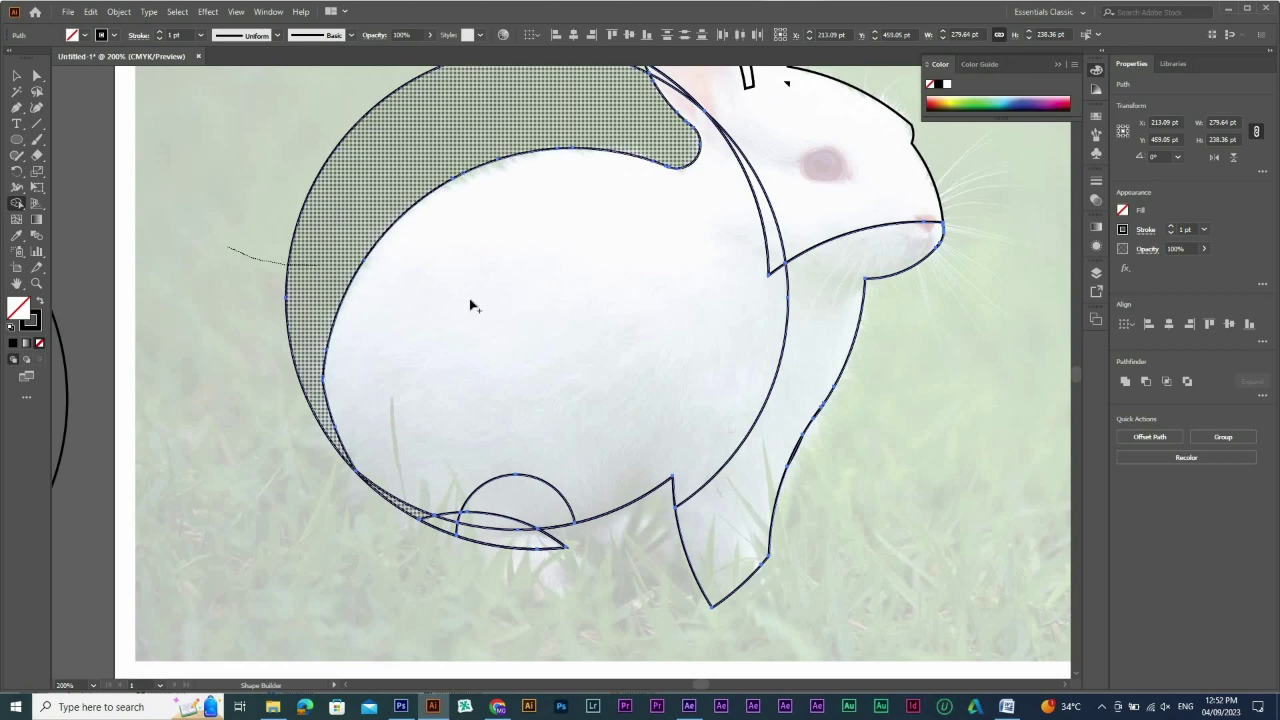
{"action": "scroll", "coordinate": [493, 314], "scroll_direction": "down", "scroll_amount": 3}
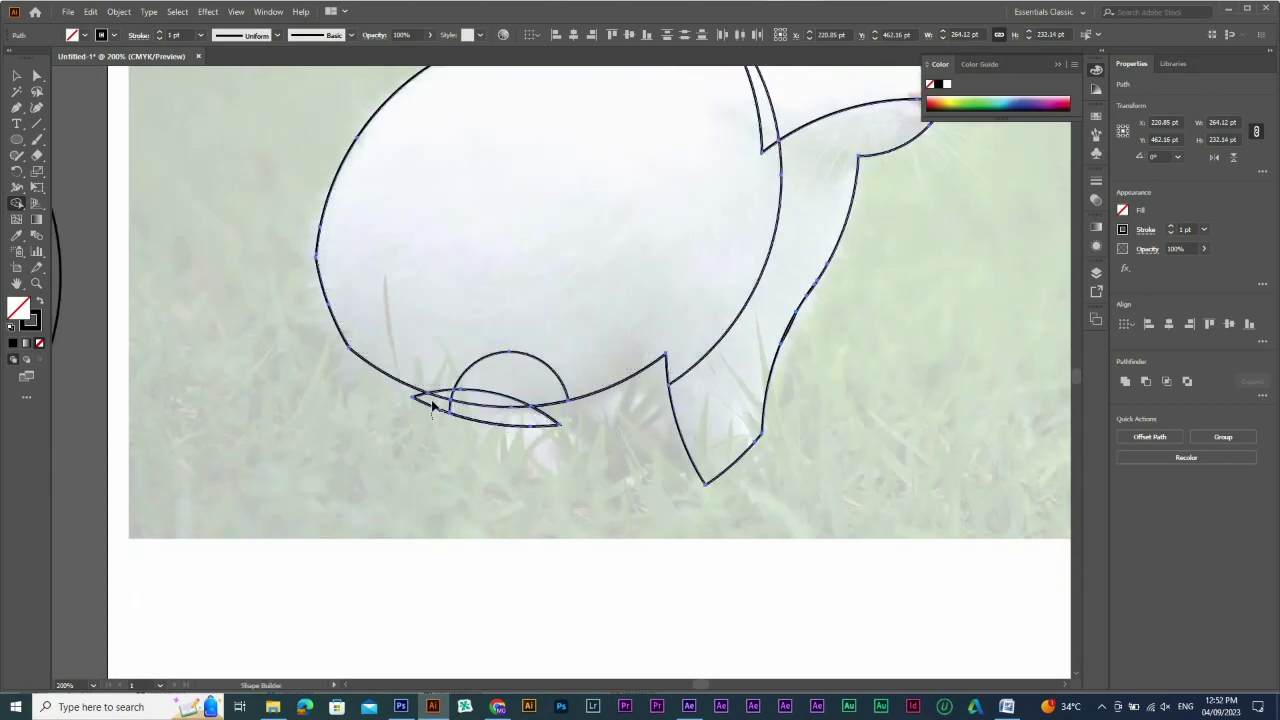
Merge the hind foot slivers and the small arc above them into the body
{"action": "mouse_move", "coordinate": [500, 418]}
{"action": "left_mouse_down"}
{"action": "mouse_move", "coordinate": [438, 405]}
{"action": "mouse_move", "coordinate": [490, 357]}
{"action": "mouse_move", "coordinate": [455, 415]}
{"action": "mouse_move", "coordinate": [450, 385]}
{"action": "left_mouse_up"}
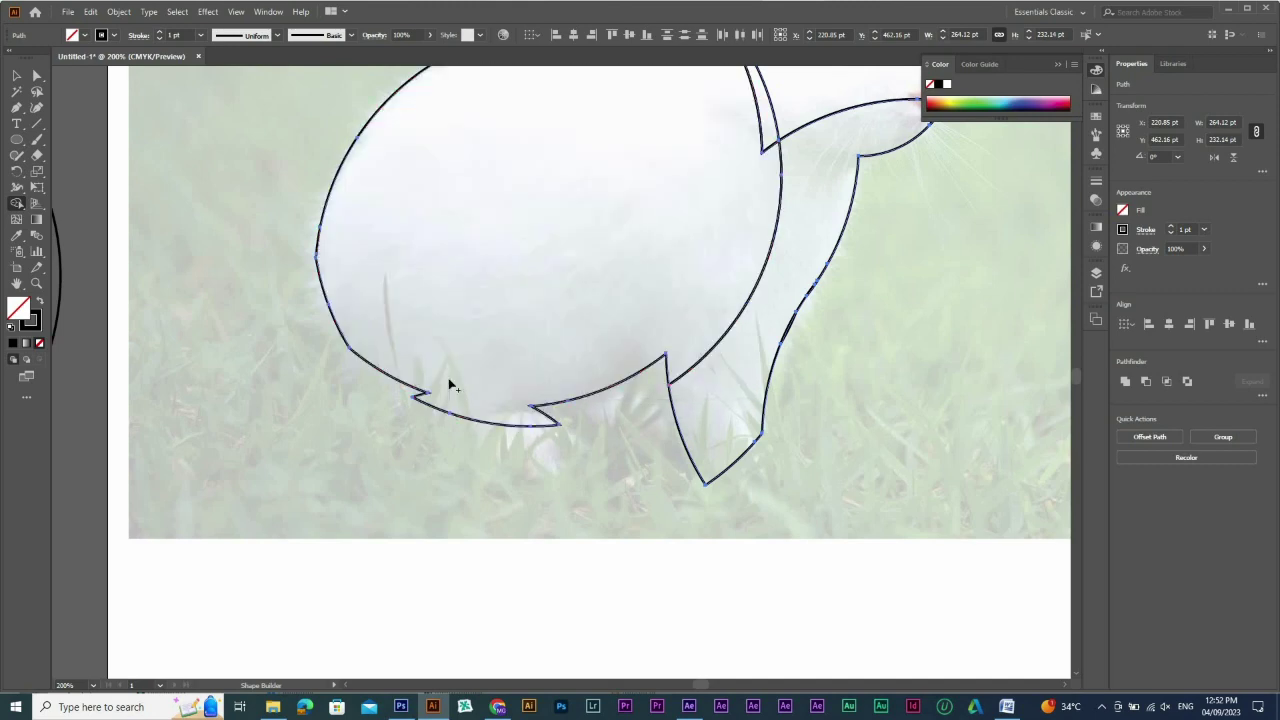
{"action": "scroll", "coordinate": [598, 365], "scroll_direction": "down", "scroll_amount": 1}
{"action": "key", "text": "b"}
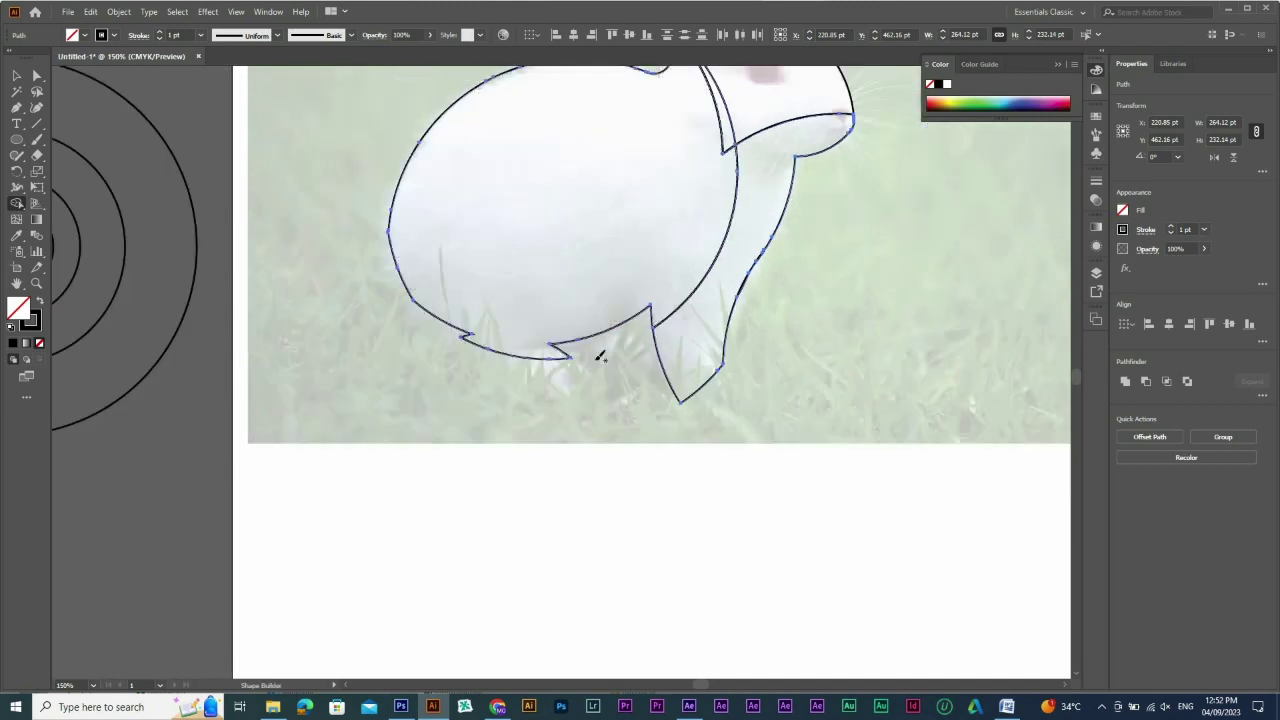
{"action": "key", "text": "v"}
{"action": "scroll", "coordinate": [600, 378], "scroll_direction": "up", "scroll_amount": 1}
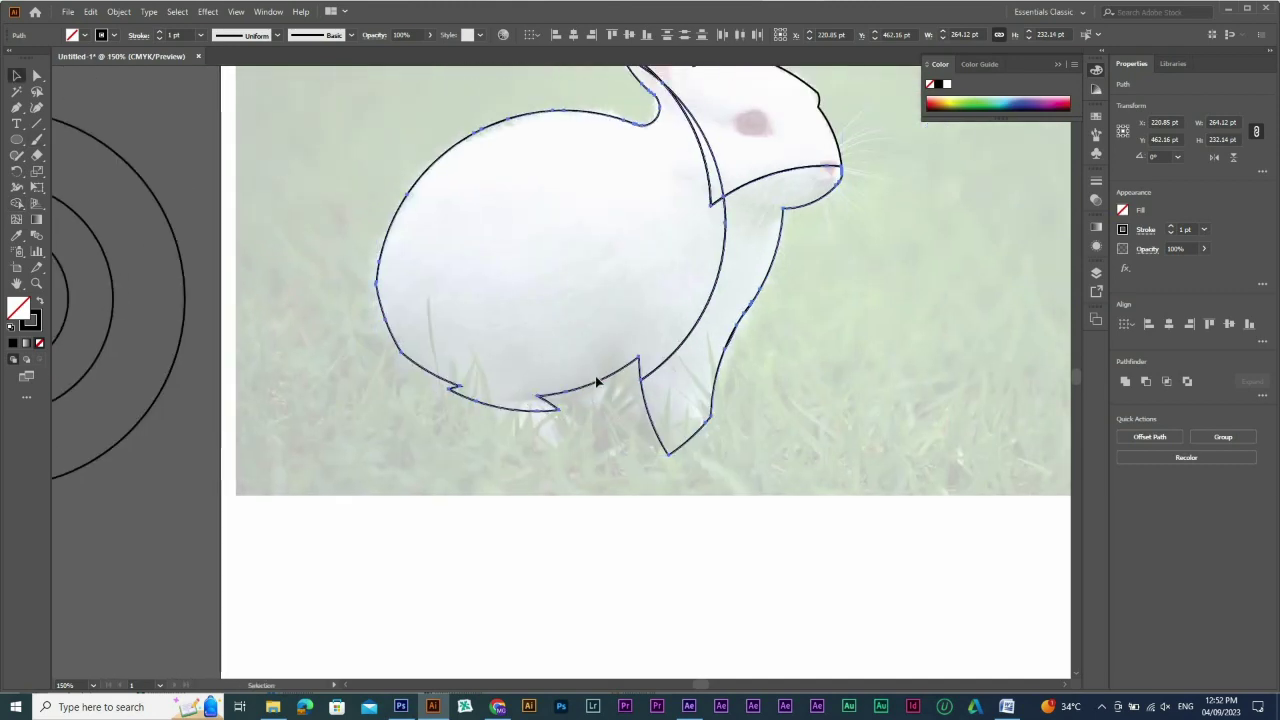
{"action": "left_click_drag", "start_coordinate": [696, 197], "coordinate": [692, 257]}
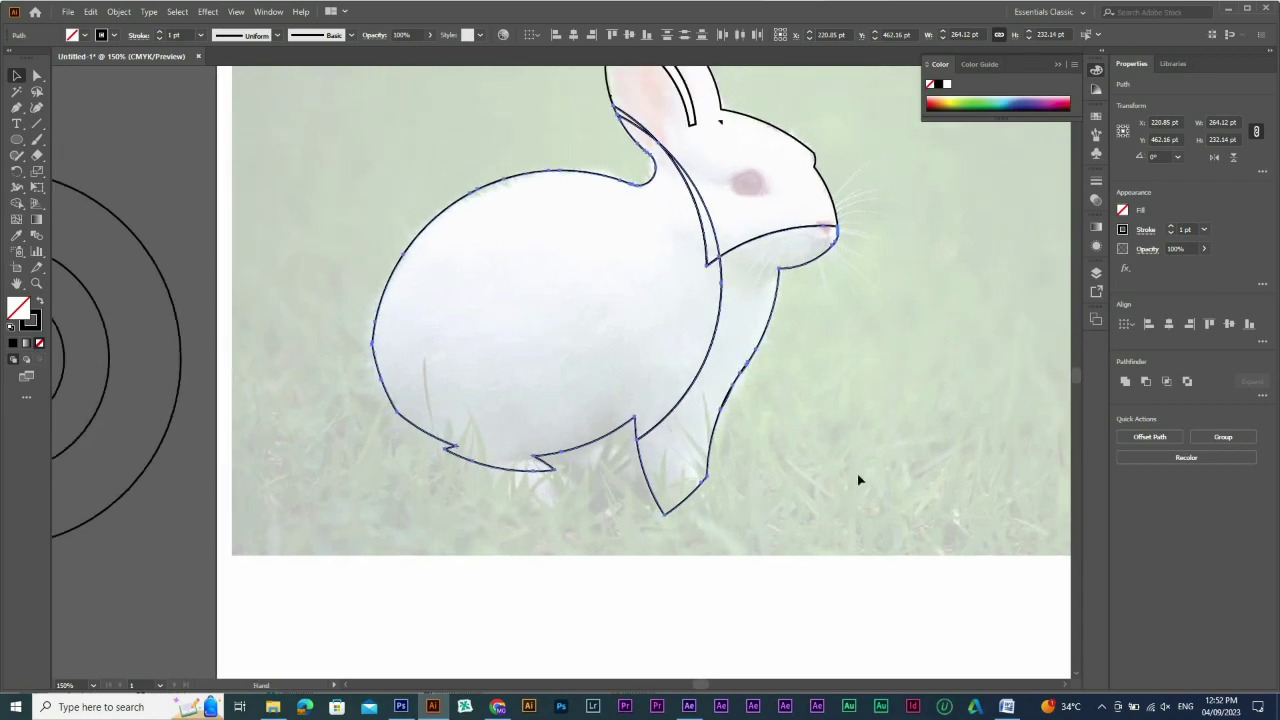
Merge the head, neck, body and front leg regions into one outline with Shape Builder and clear the selection
{"action": "left_click_drag", "start_coordinate": [860, 477], "coordinate": [396, 76]}
{"action": "key", "text": "shift+m"}
{"action": "mouse_move", "coordinate": [704, 388]}
{"action": "left_mouse_down"}
{"action": "mouse_move", "coordinate": [663, 229]}
{"action": "mouse_move", "coordinate": [744, 202]}
{"action": "left_mouse_up"}
{"action": "left_click_drag", "start_coordinate": [738, 269], "coordinate": [700, 251]}
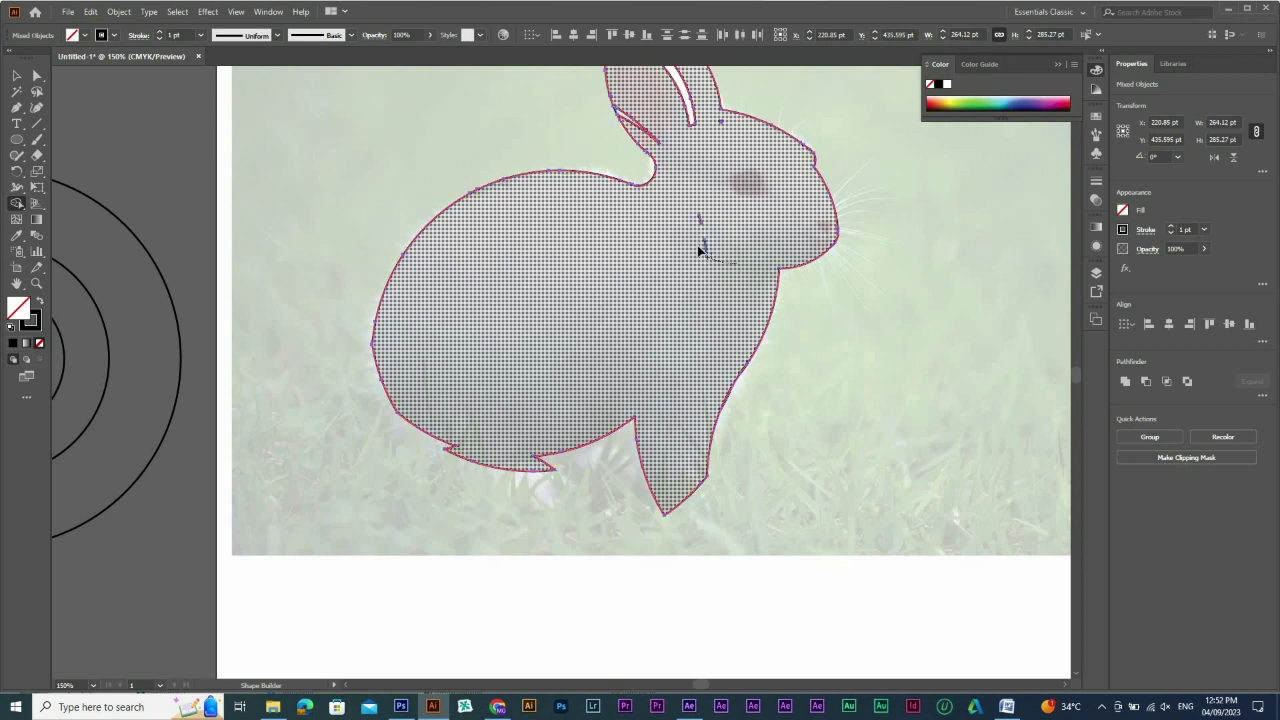
{"action": "left_click_drag", "start_coordinate": [700, 167], "coordinate": [673, 424]}
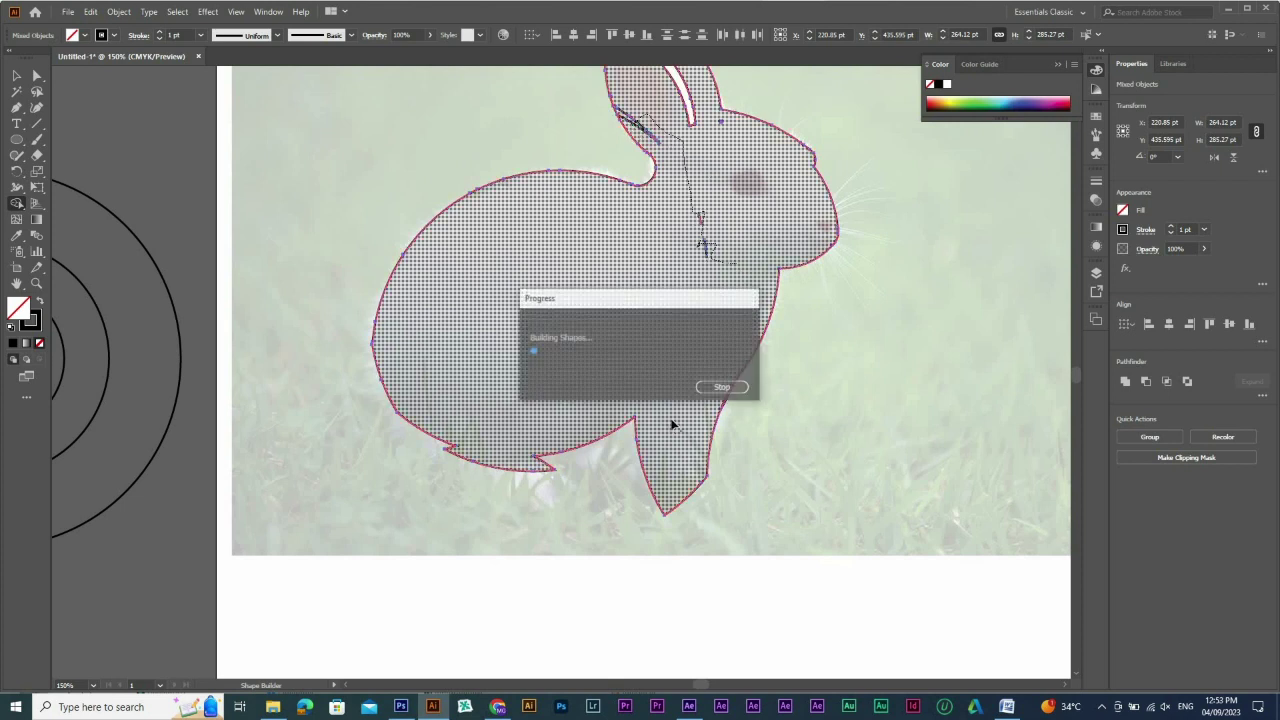
{"action": "key", "text": "v"}
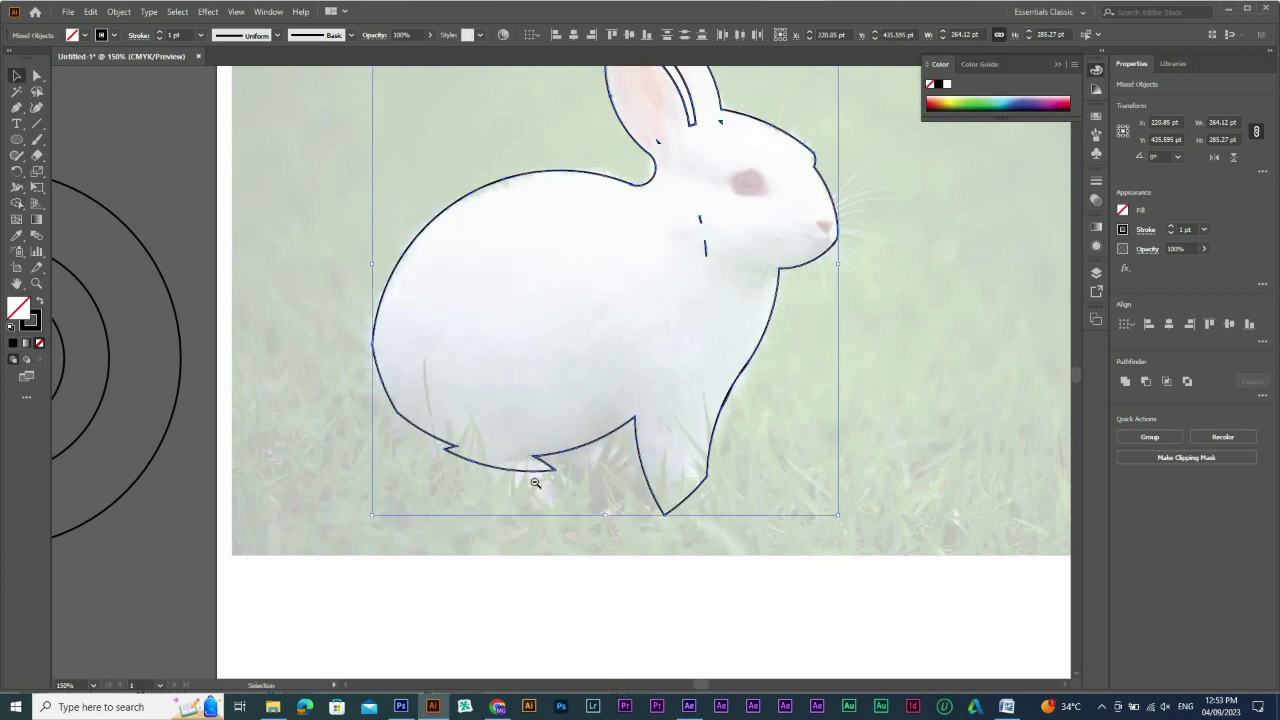
{"action": "left_click", "coordinate": [535, 483], "text": "ctrl+alt"}
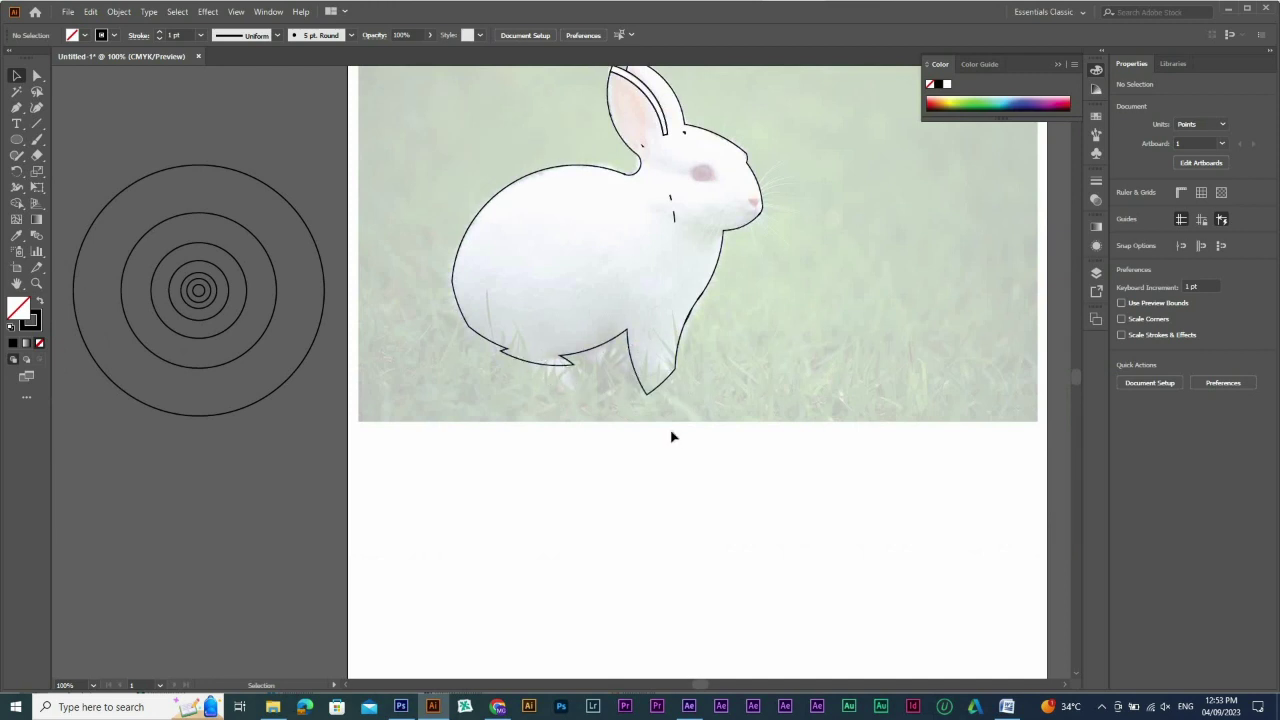
Place two overlapping copies of the 20.325 pt circle over the eye, one slightly above the other
{"action": "left_click_drag", "start_coordinate": [230, 289], "coordinate": [530, 236]}
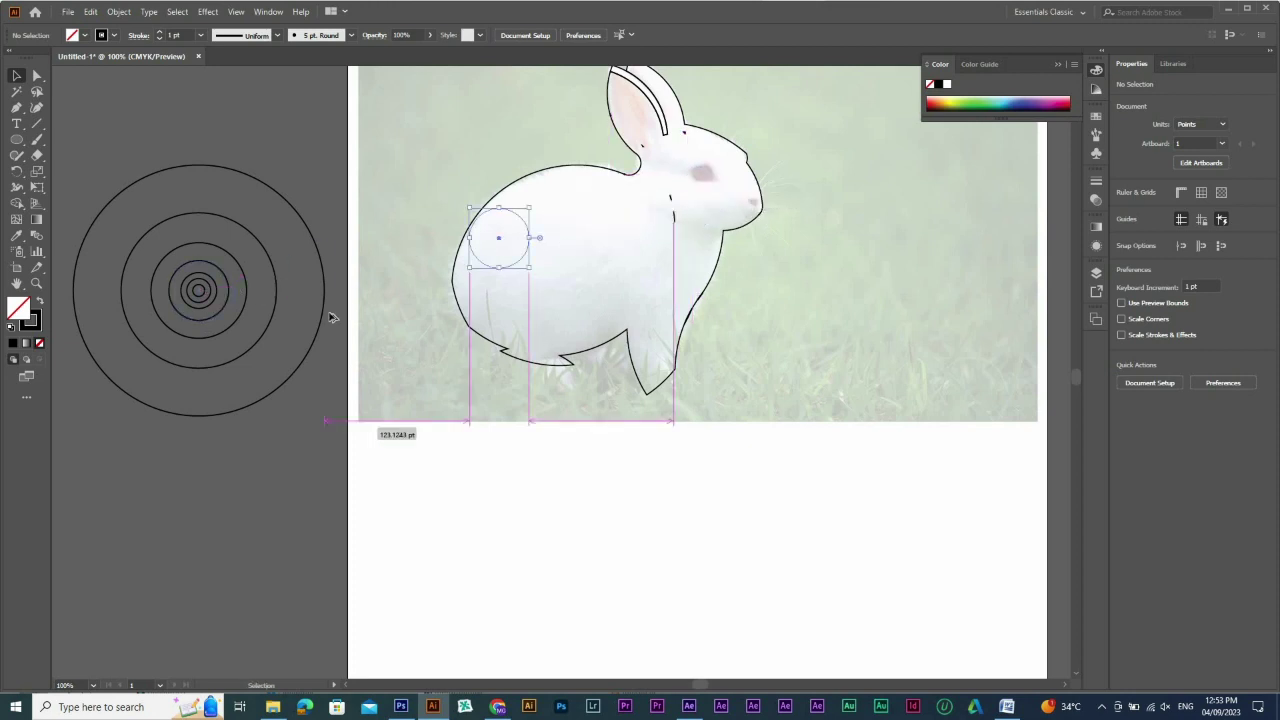
{"action": "key", "text": "ctrl+z"}
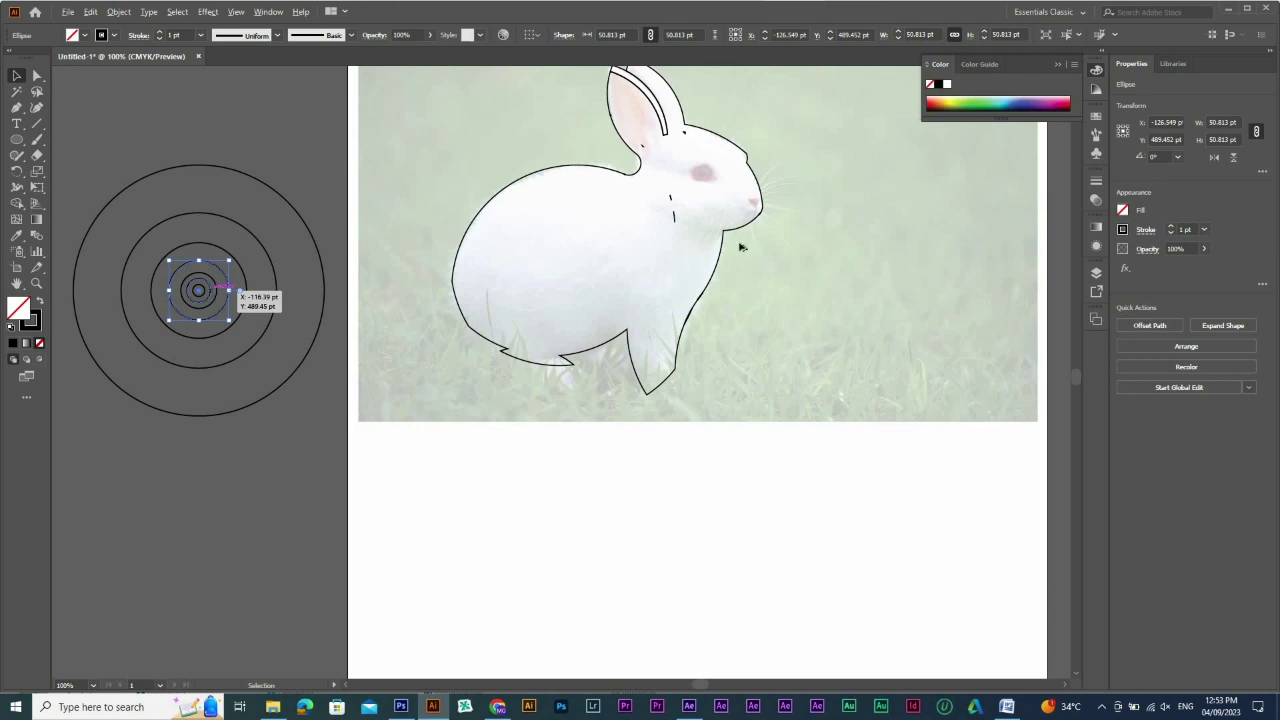
{"action": "left_click_drag", "start_coordinate": [211, 291], "coordinate": [714, 183]}
{"action": "left_click_drag", "start_coordinate": [842, 260], "coordinate": [651, 148]}
{"action": "left_click_drag", "start_coordinate": [419, 295], "coordinate": [440, 278]}
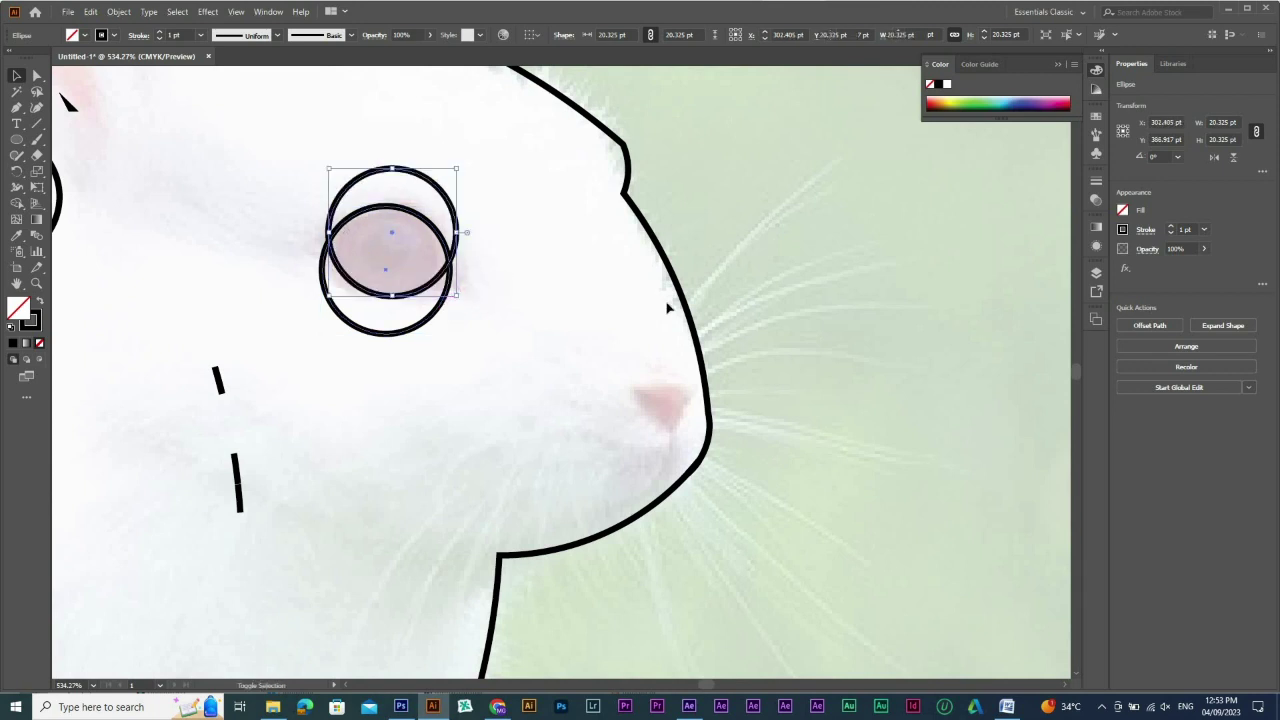
Trim the two eye circles to their overlapping almond shape with Shape Builder
{"action": "key", "text": "ctrl+a"}
{"action": "key", "text": "shift+m"}
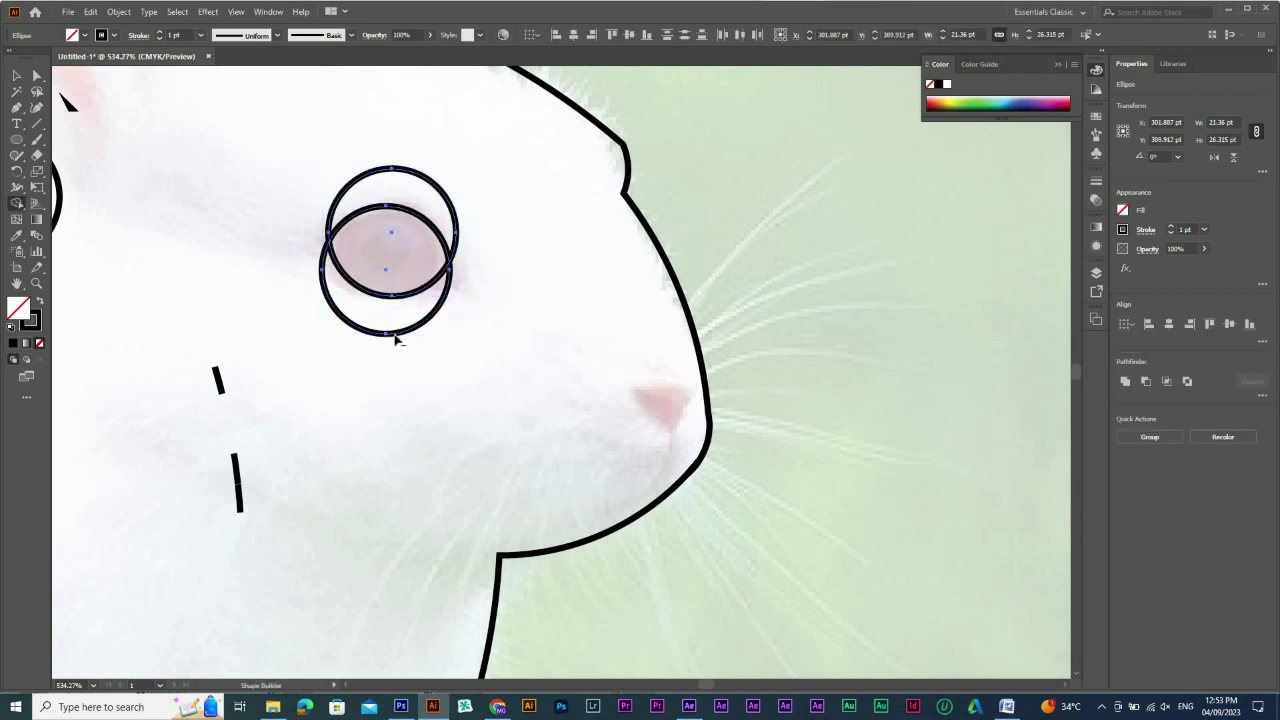
{"action": "mouse_move", "coordinate": [423, 371]}
{"action": "left_mouse_down"}
{"action": "mouse_move", "coordinate": [477, 171]}
{"action": "mouse_move", "coordinate": [410, 260]}
{"action": "left_mouse_up"}
{"action": "key", "text": "b"}
{"action": "key", "text": "space"}
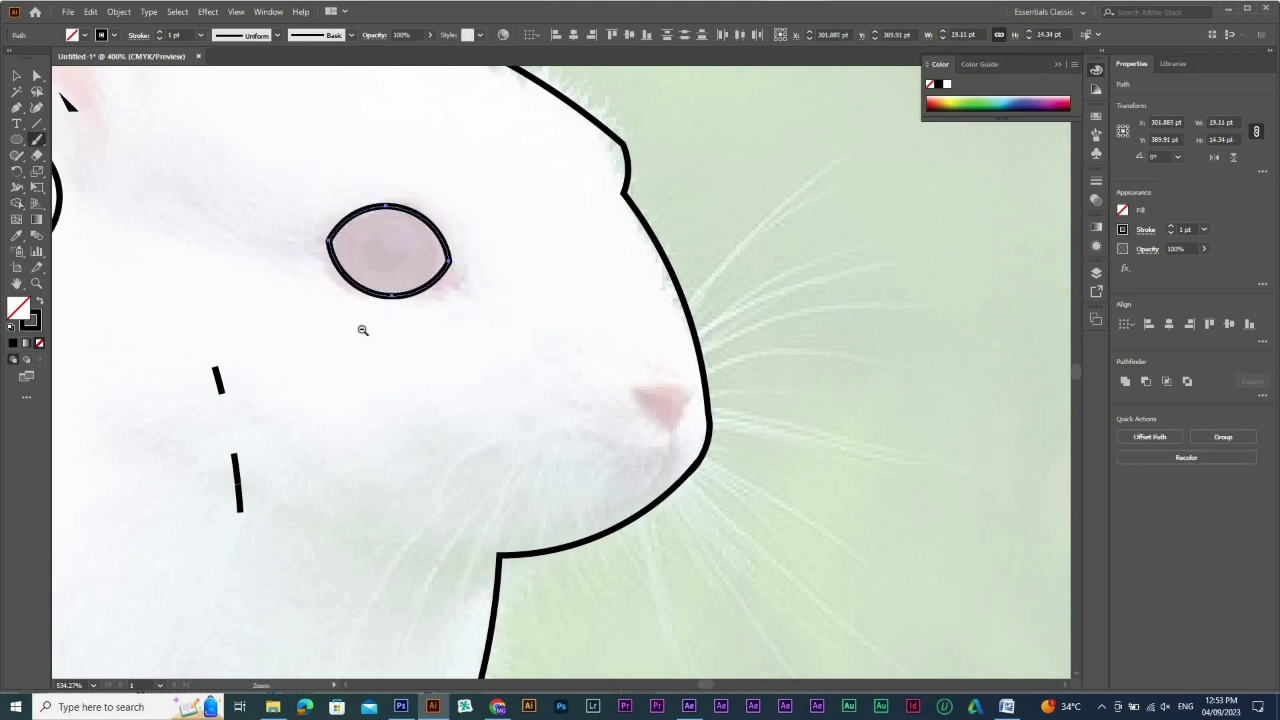
Place a copy of the 30.488 pt circle over the muzzle with its edge along the front of the nose
{"action": "key", "text": "ctrl+minus"}
{"action": "key", "text": "ctrl+minus"}
{"action": "key", "text": "v"}
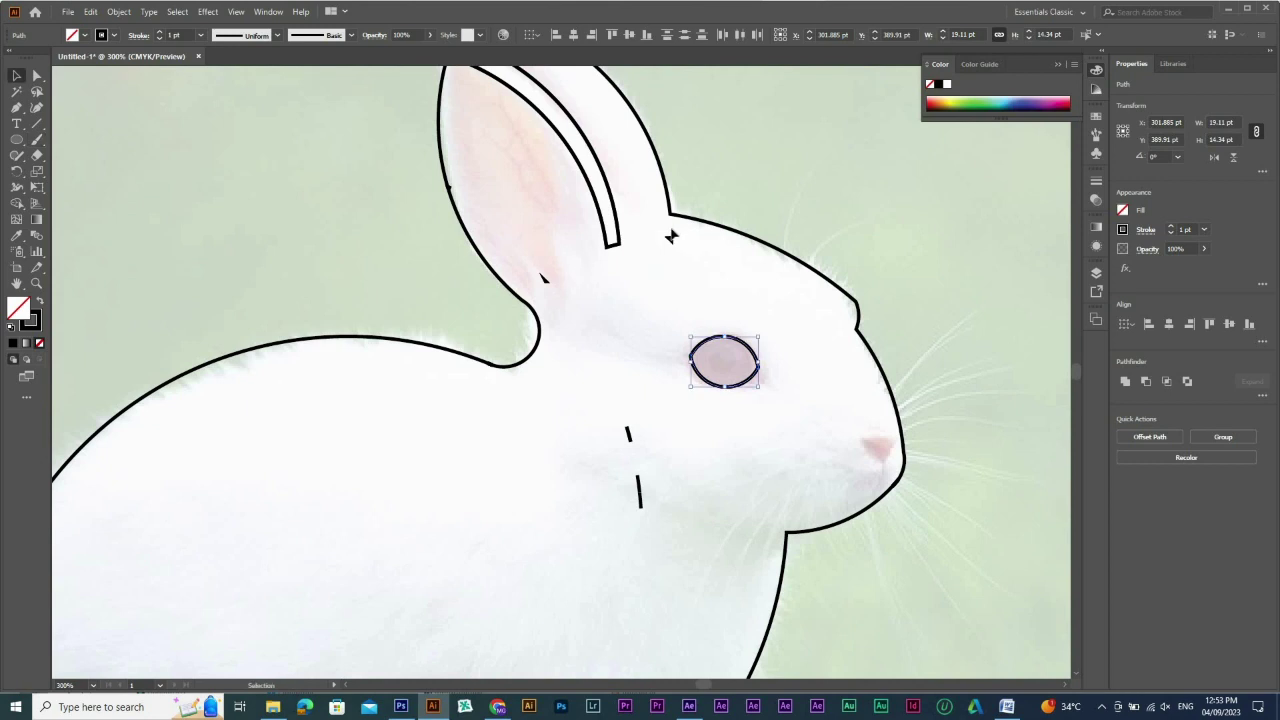
{"action": "left_click", "coordinate": [669, 414]}
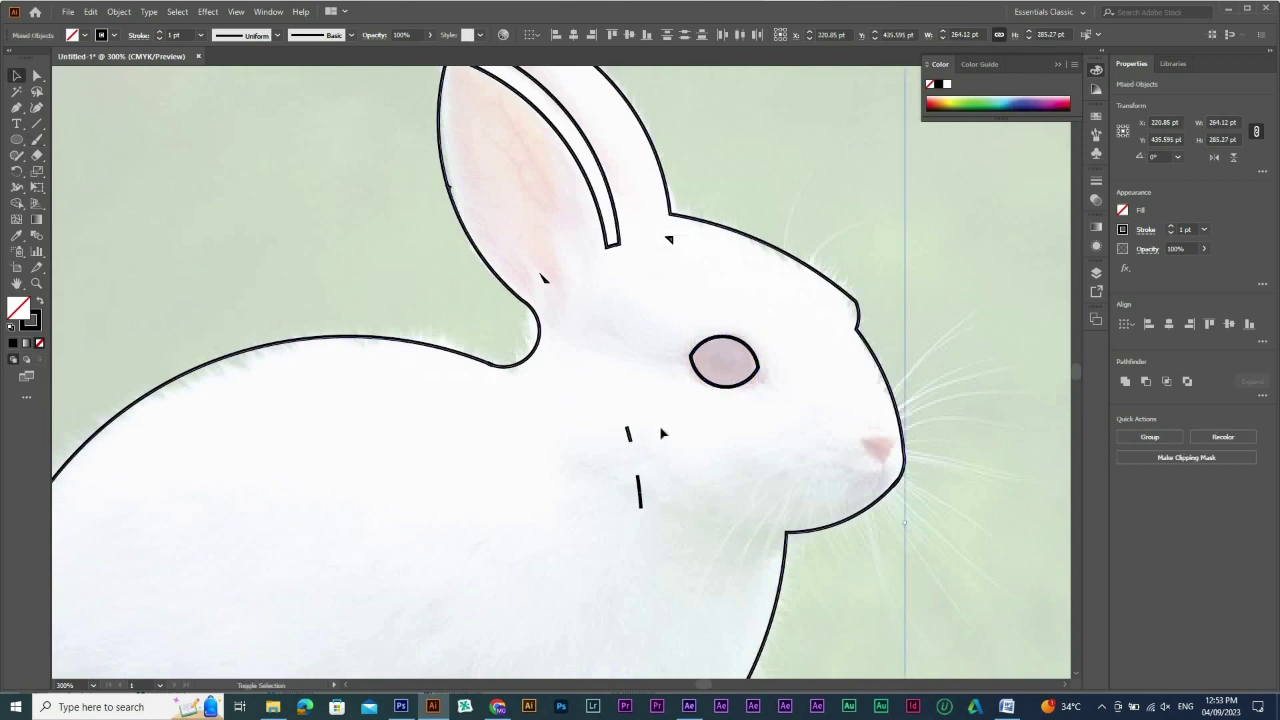
{"action": "left_click_drag", "start_coordinate": [694, 437], "coordinate": [680, 414]}
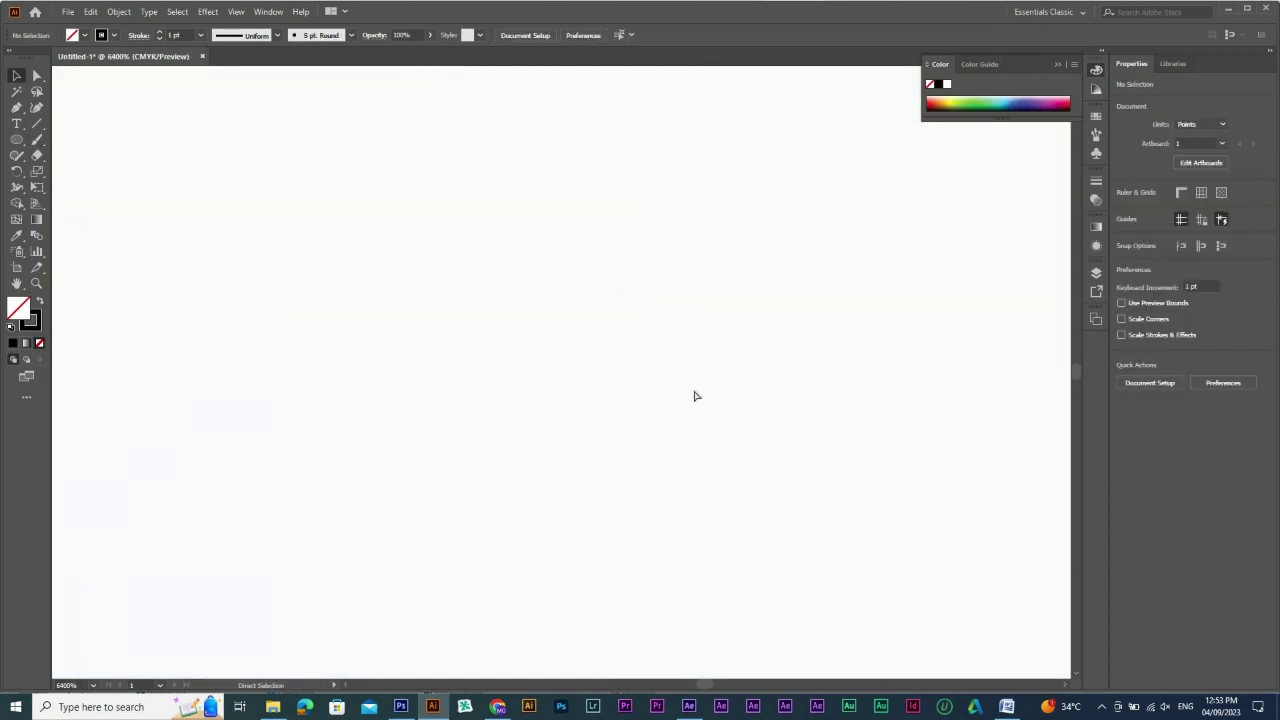
{"action": "key", "text": "ctrl+0"}
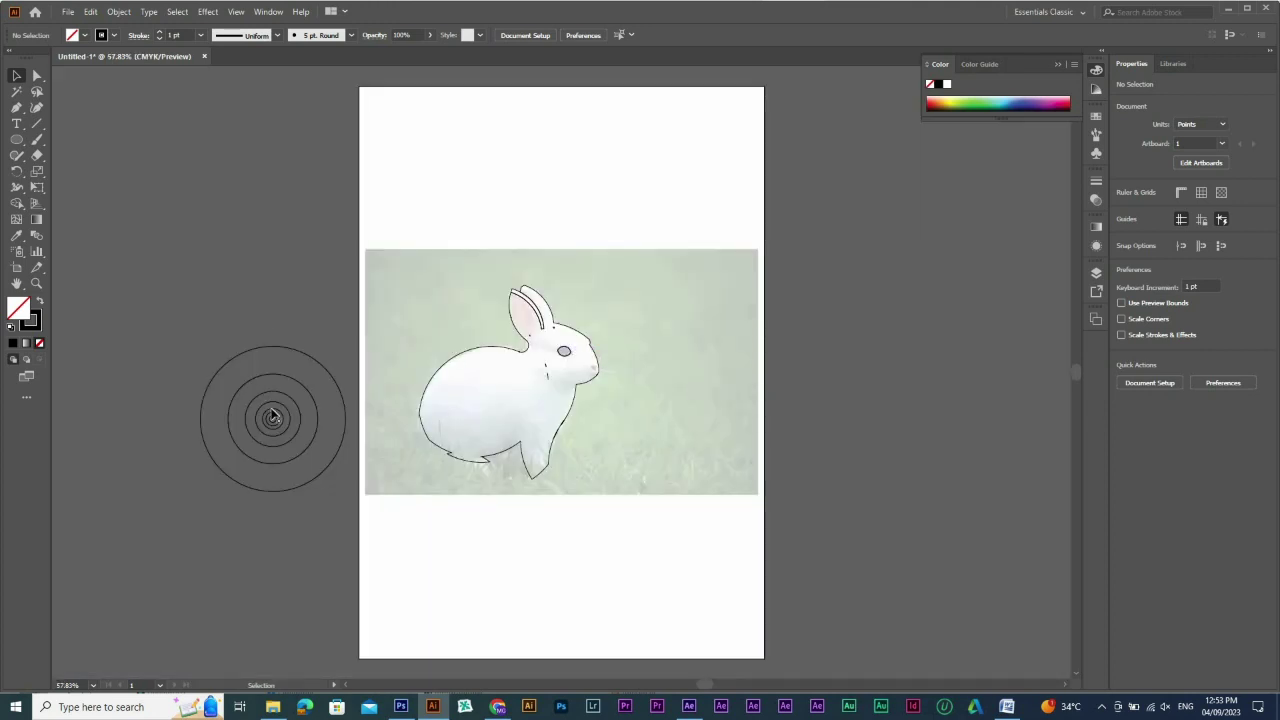
{"action": "left_click_drag", "start_coordinate": [656, 443], "coordinate": [360, 330]}
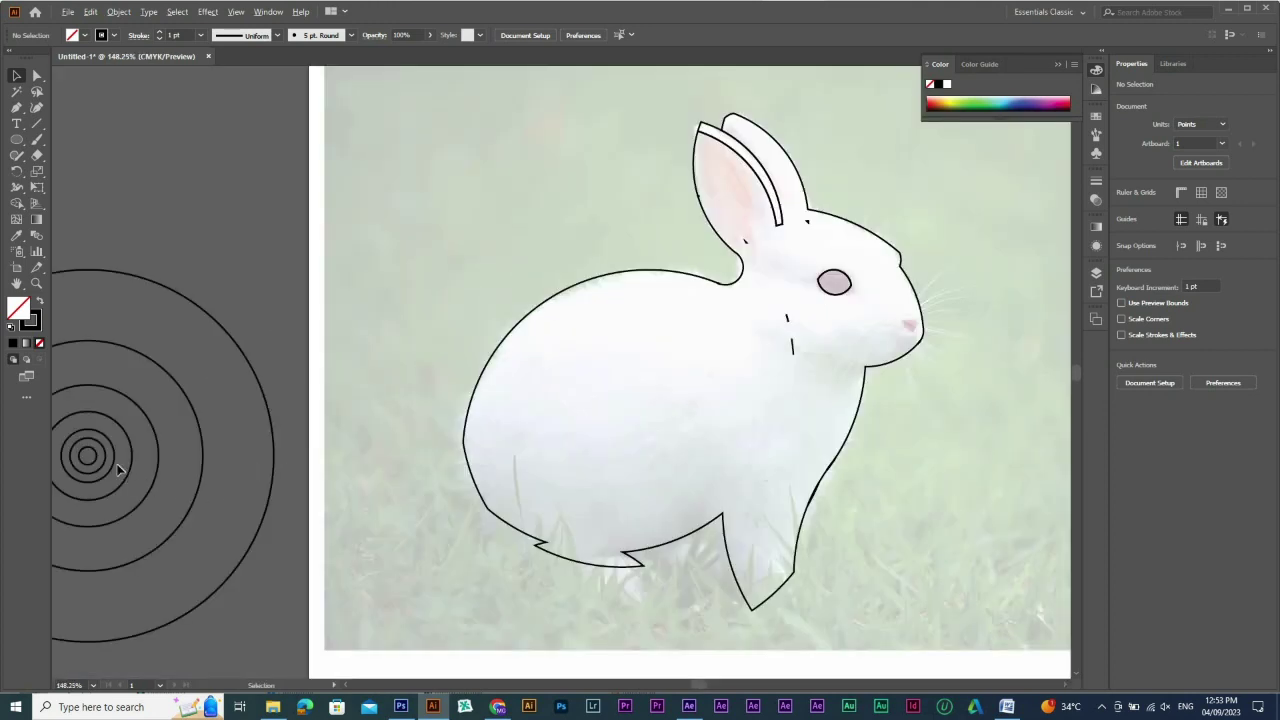
{"action": "left_click_drag", "start_coordinate": [115, 467], "coordinate": [908, 340]}
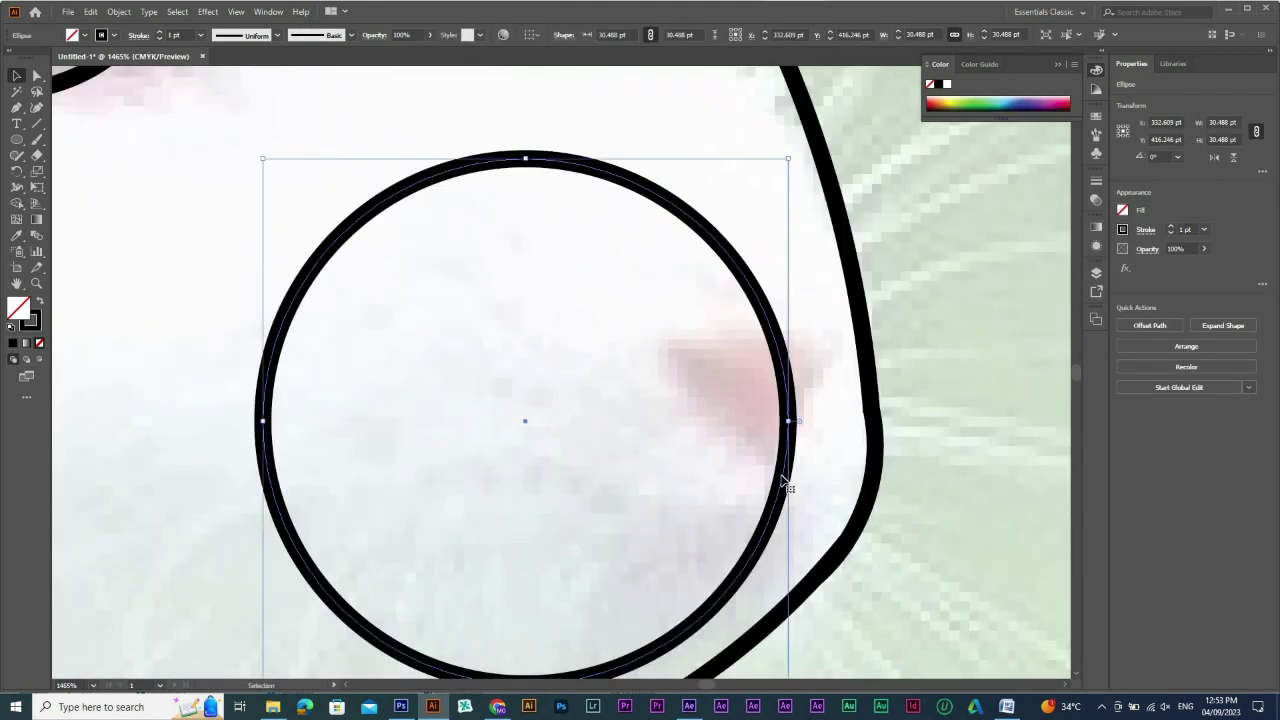
{"action": "left_click_drag", "start_coordinate": [788, 468], "coordinate": [811, 430]}
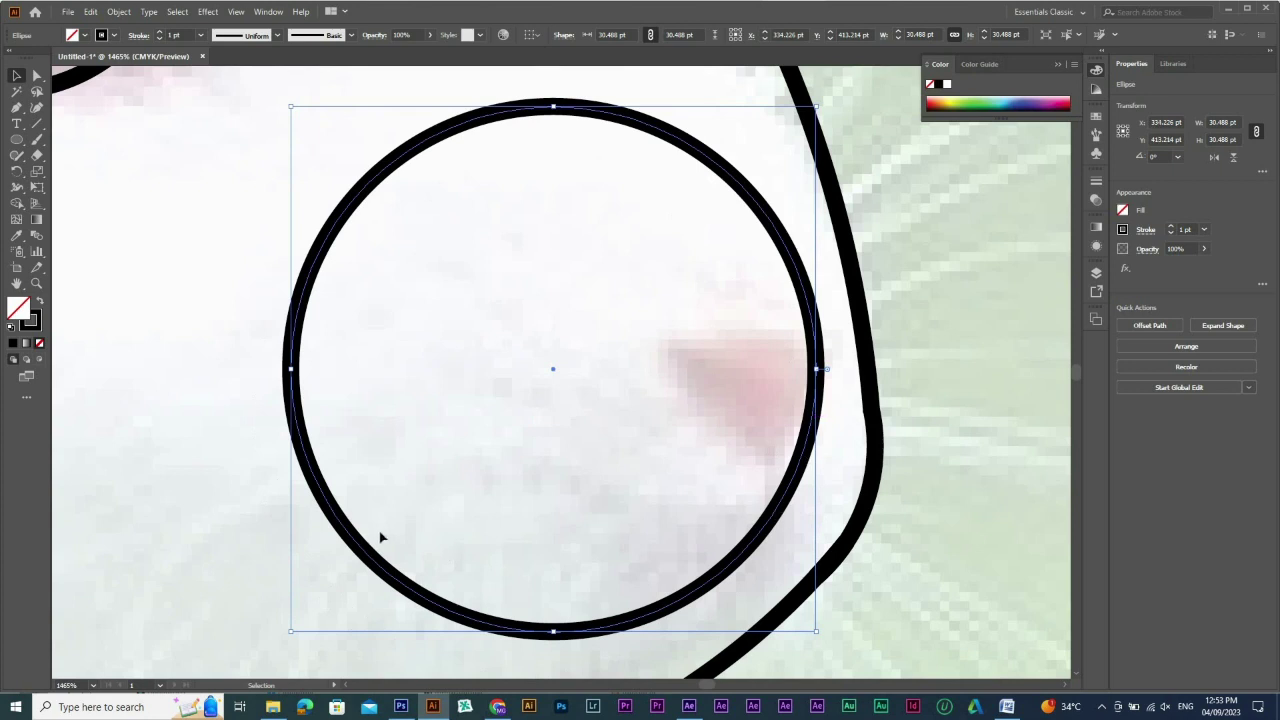
Add two more copies of the 30.488 pt circle so all three overlap over the pink nose
{"action": "left_click_drag", "start_coordinate": [345, 535], "coordinate": [687, 408]}
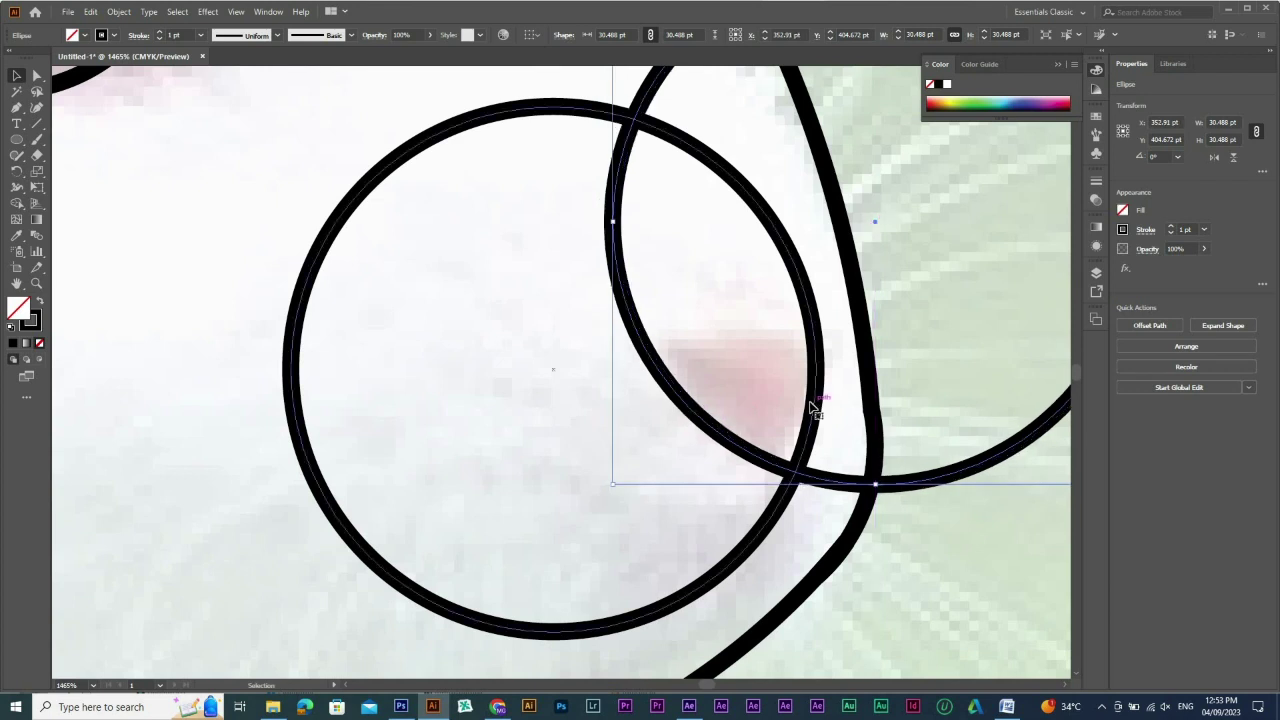
{"action": "left_click", "coordinate": [530, 124]}
{"action": "left_click_drag", "start_coordinate": [546, 146], "coordinate": [725, 352]}
{"action": "left_click_drag", "start_coordinate": [522, 365], "coordinate": [968, 250]}
Exclude the rabbit outline from the selection and trim the three circles to the small triangular nose with Shape Builder
{"action": "key", "text": "shift+m"}
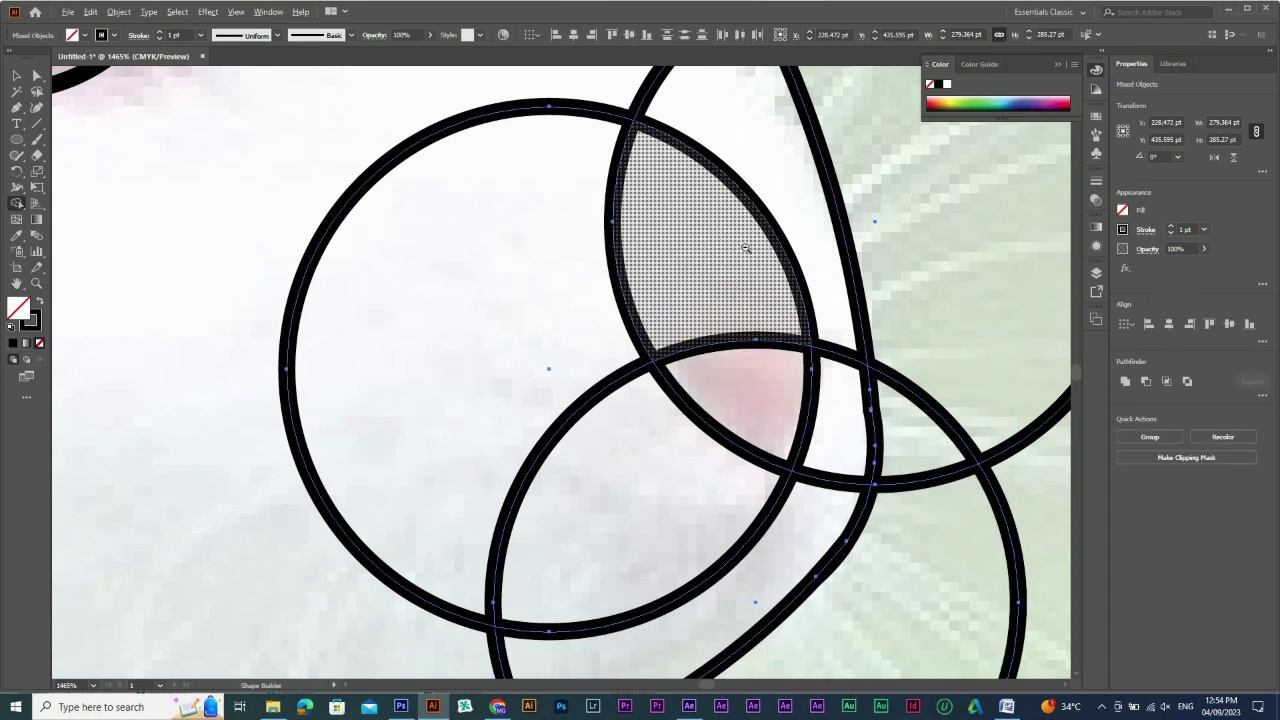
{"action": "scroll", "coordinate": [621, 346], "scroll_direction": "down", "scroll_amount": 3}
{"action": "key", "text": "v"}
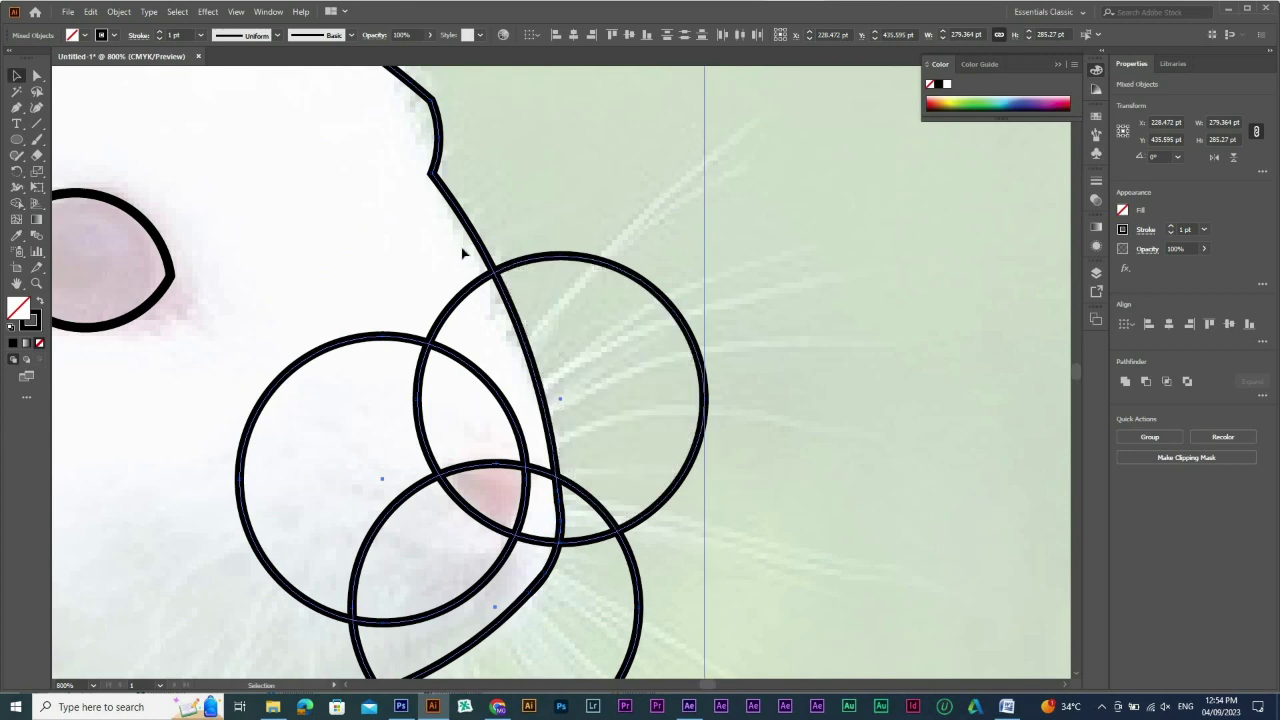
{"action": "key", "text": "ctrl+minus"}
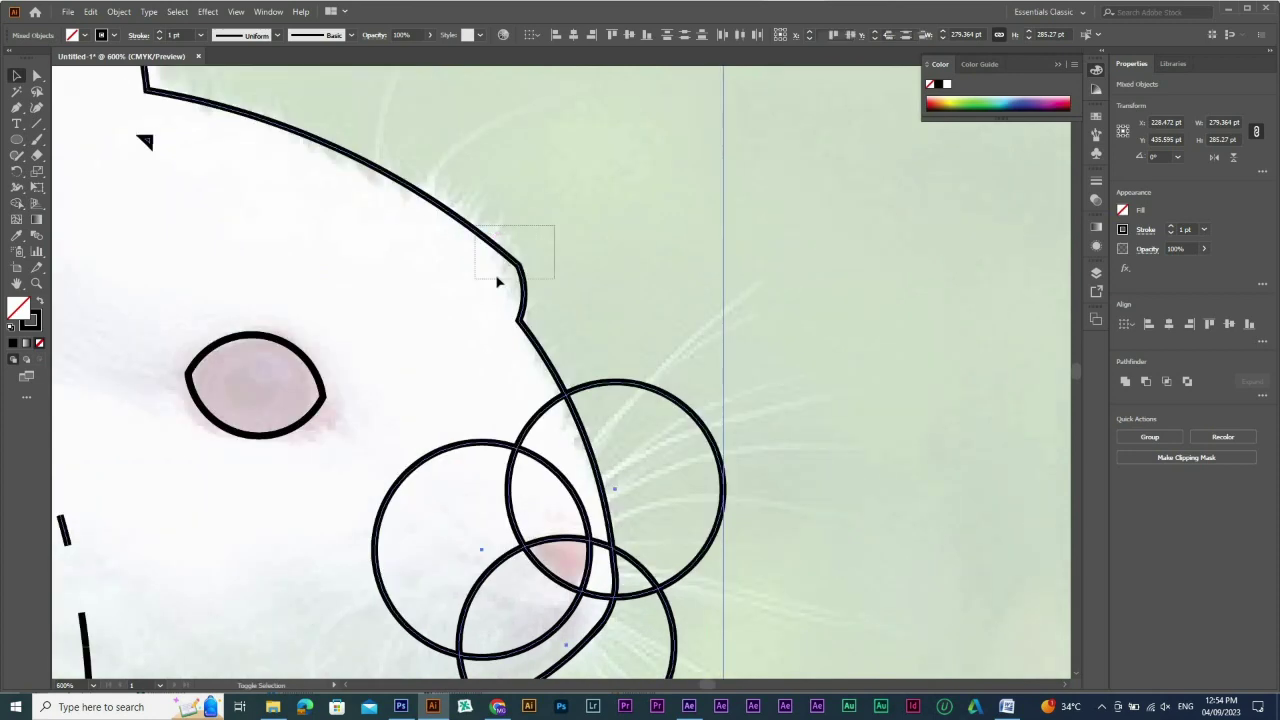
{"action": "left_click", "coordinate": [500, 278], "text": "shift"}
{"action": "key", "text": "shift+m"}
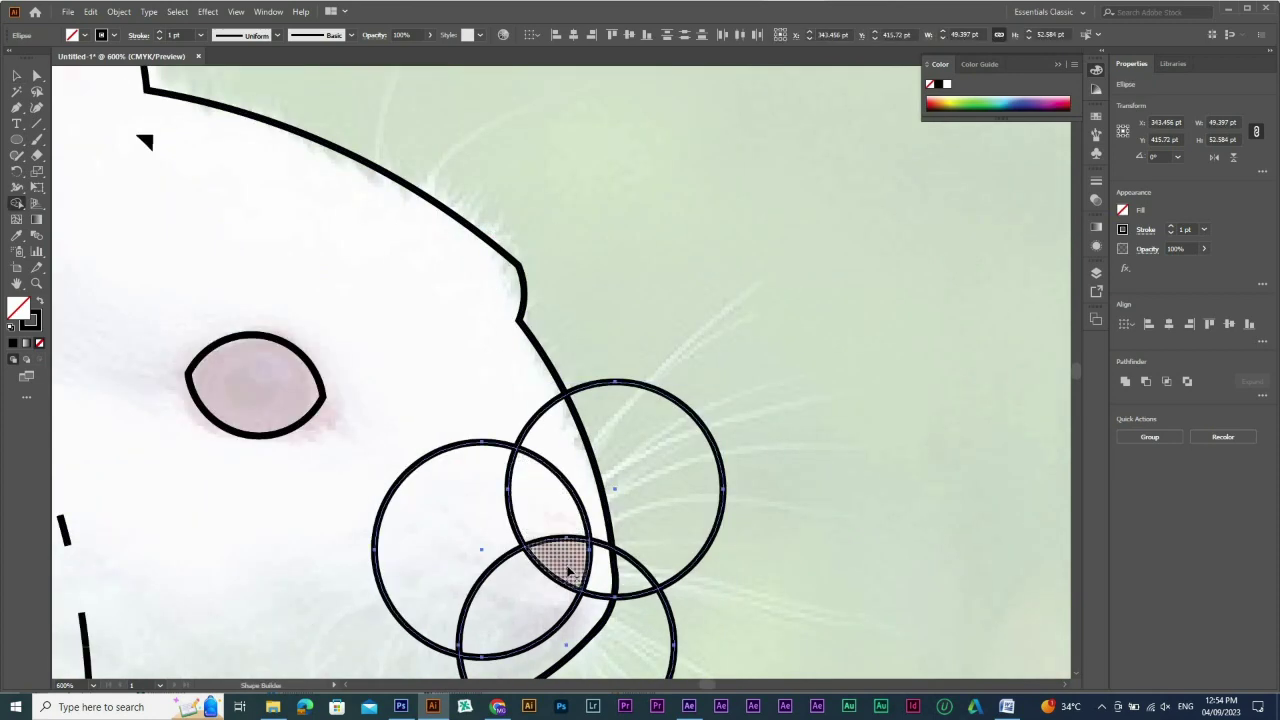
{"action": "mouse_move", "coordinate": [568, 570]}
{"action": "left_mouse_down"}
{"action": "mouse_move", "coordinate": [576, 480]}
{"action": "mouse_move", "coordinate": [510, 485]}
{"action": "mouse_move", "coordinate": [456, 572]}
{"action": "mouse_move", "coordinate": [632, 591]}
{"action": "mouse_move", "coordinate": [585, 453]}
{"action": "mouse_move", "coordinate": [480, 451]}
{"action": "left_mouse_up"}
Select the whole rabbit and try to merge the stray neck marks into the body with Shape Builder
{"action": "key", "text": "ctrl+space"}
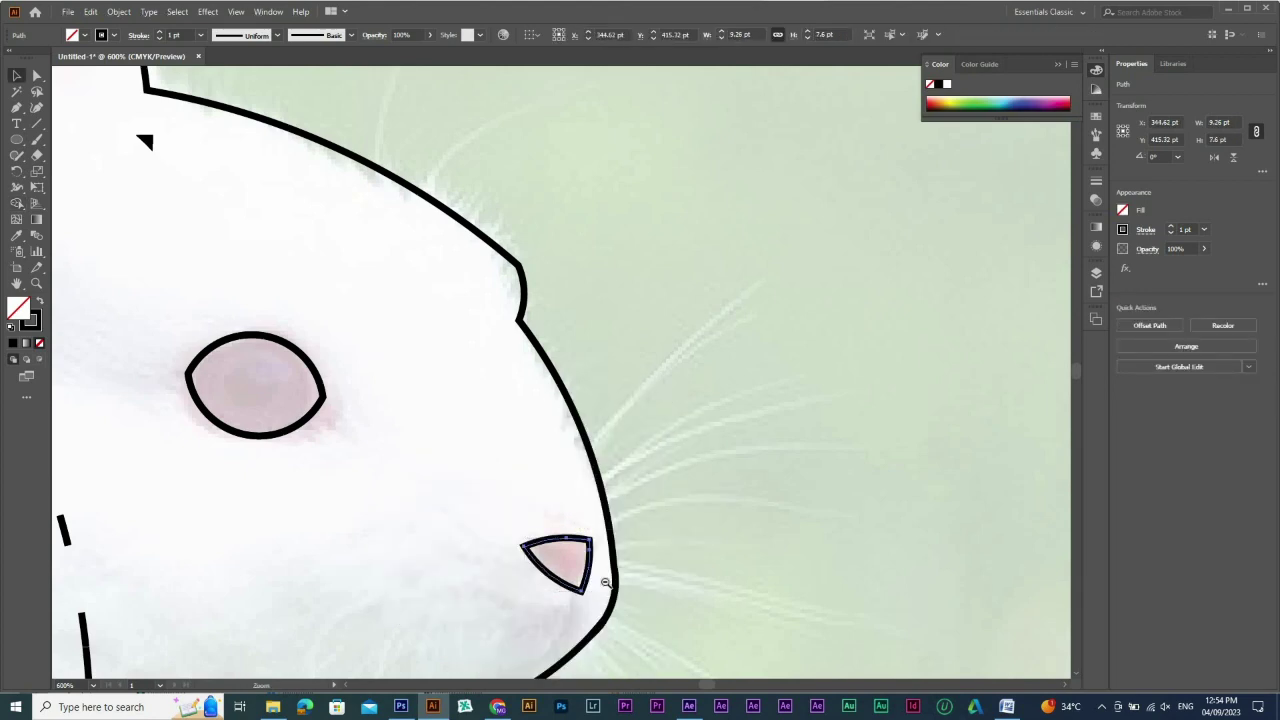
{"action": "left_click", "coordinate": [625, 597], "text": "ctrl+alt"}
{"action": "left_click", "coordinate": [578, 586], "text": "ctrl+alt"}
{"action": "left_click", "coordinate": [501, 445], "text": "ctrl+alt"}
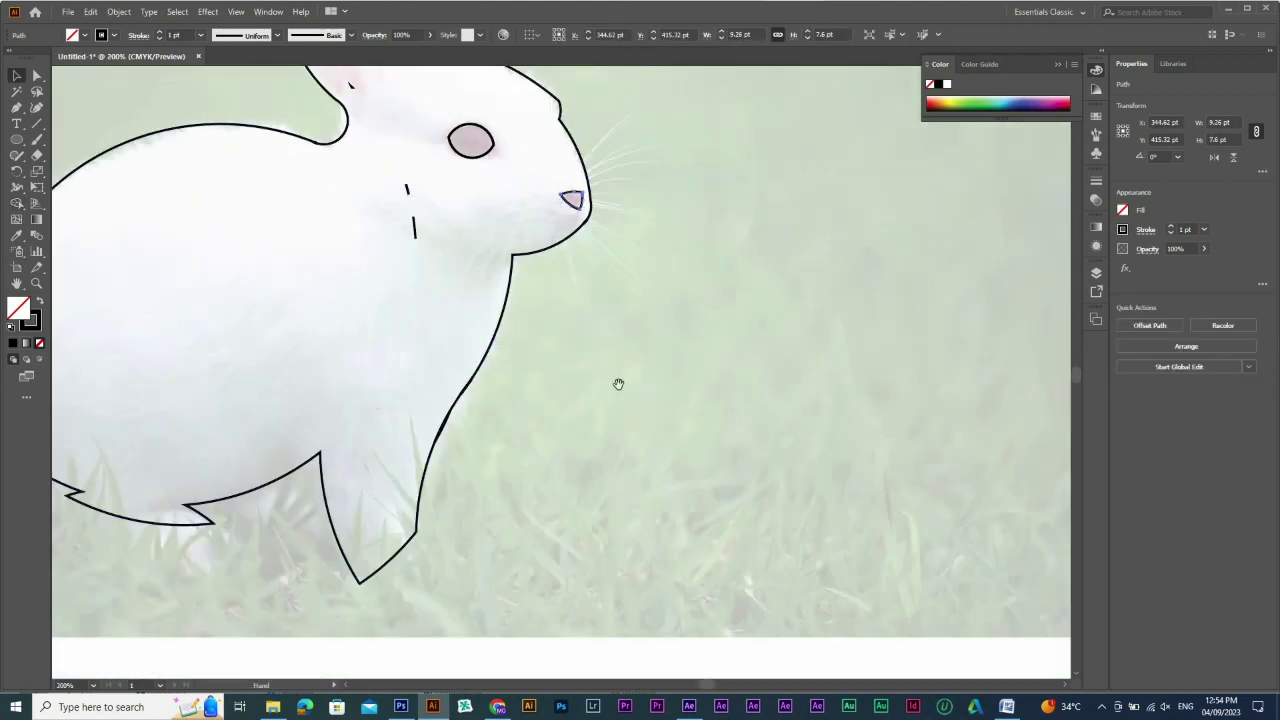
{"action": "left_click_drag", "start_coordinate": [619, 384], "coordinate": [752, 461]}
{"action": "left_click_drag", "start_coordinate": [778, 494], "coordinate": [200, 64]}
{"action": "key", "text": "shift+m"}
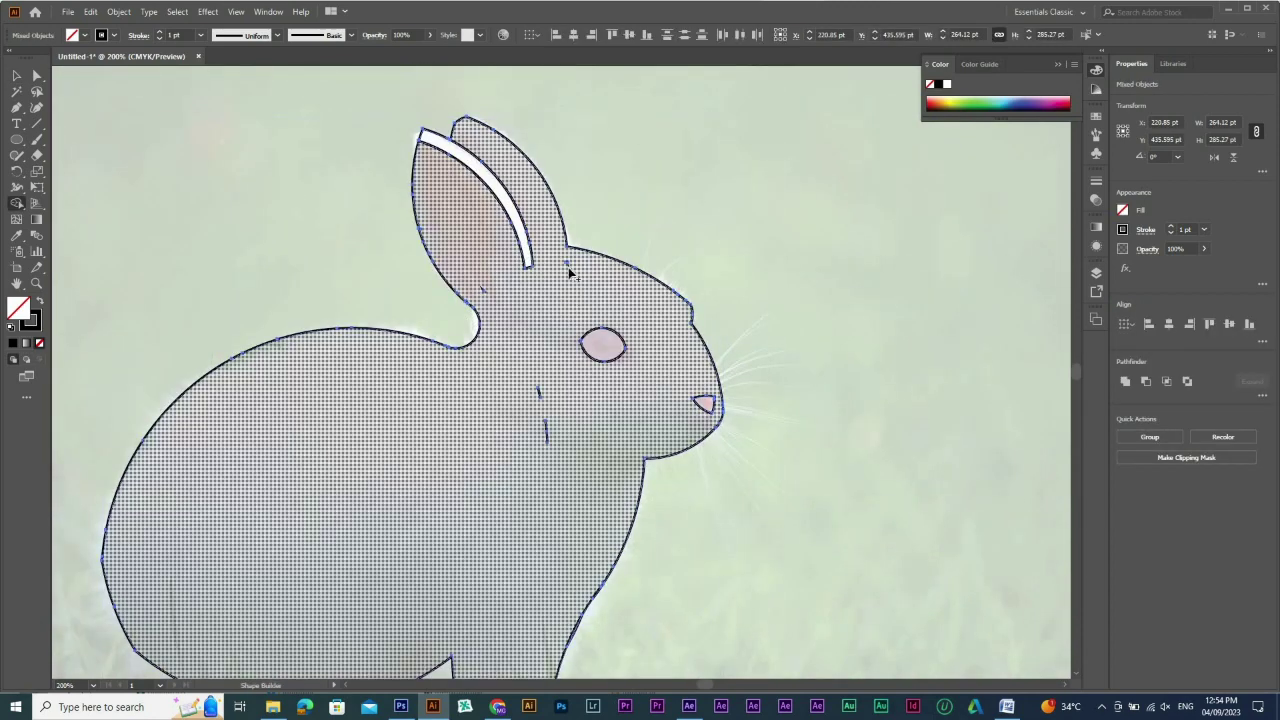
{"action": "left_click", "coordinate": [536, 400]}
{"action": "key", "text": "v"}
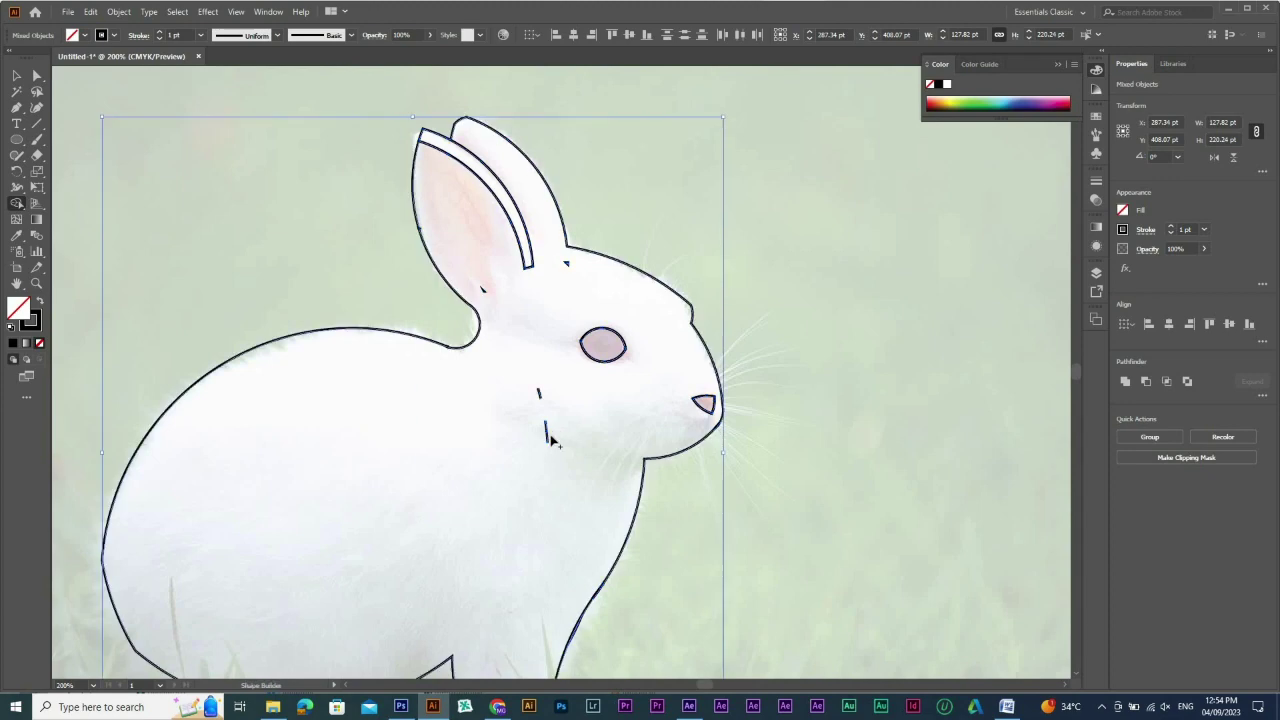
Delete the lower stray line on the neck, including both of its short pieces
{"action": "left_click", "coordinate": [544, 436]}
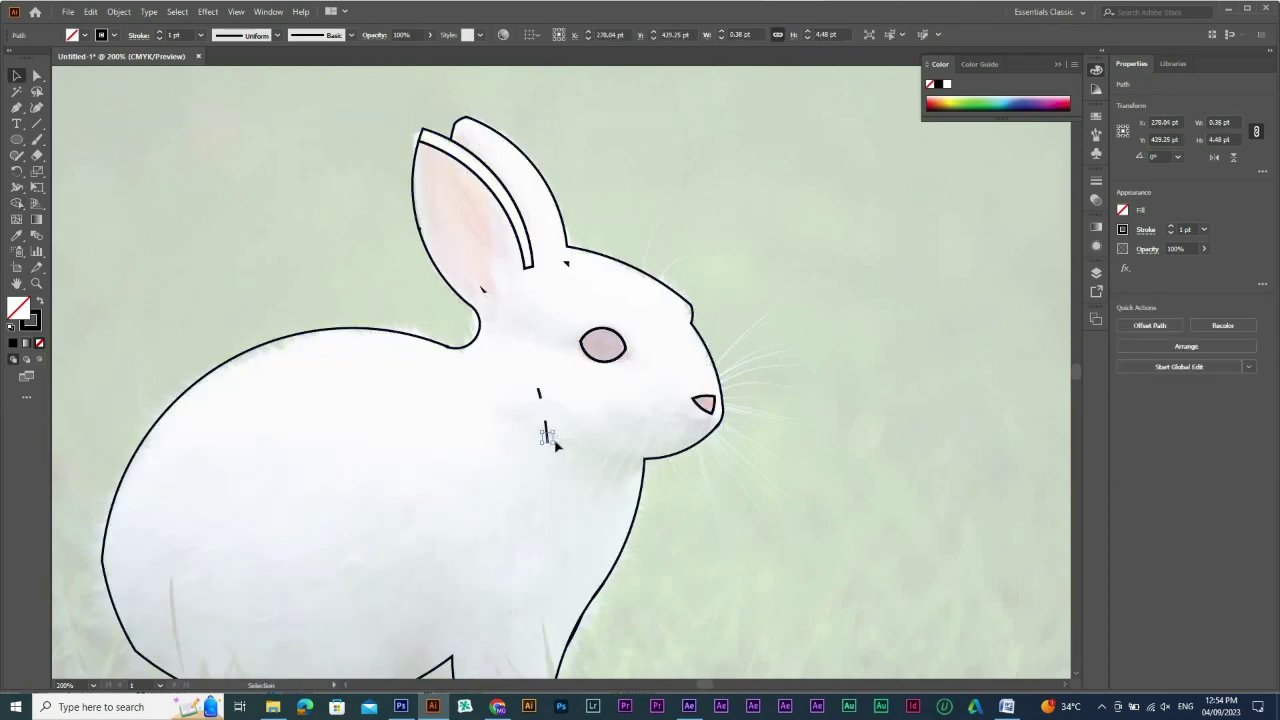
{"action": "left_click_drag", "start_coordinate": [556, 403], "coordinate": [533, 446]}
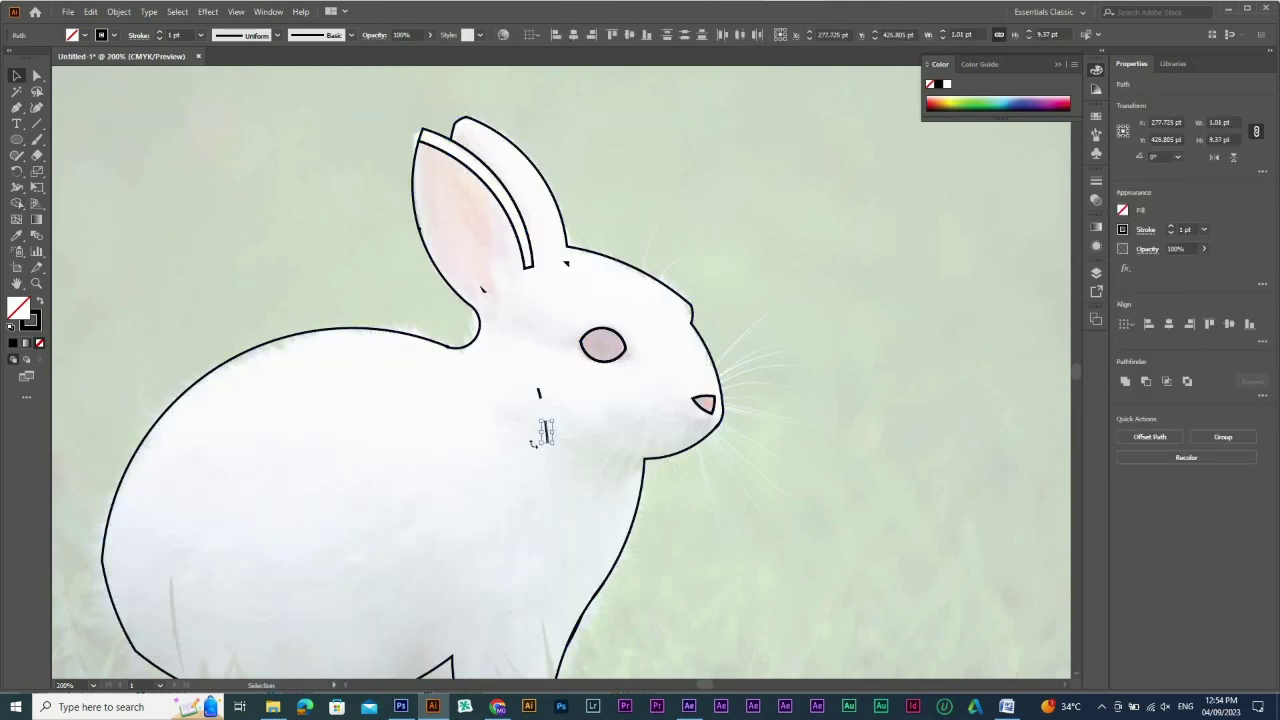
{"action": "key", "text": "Delete"}
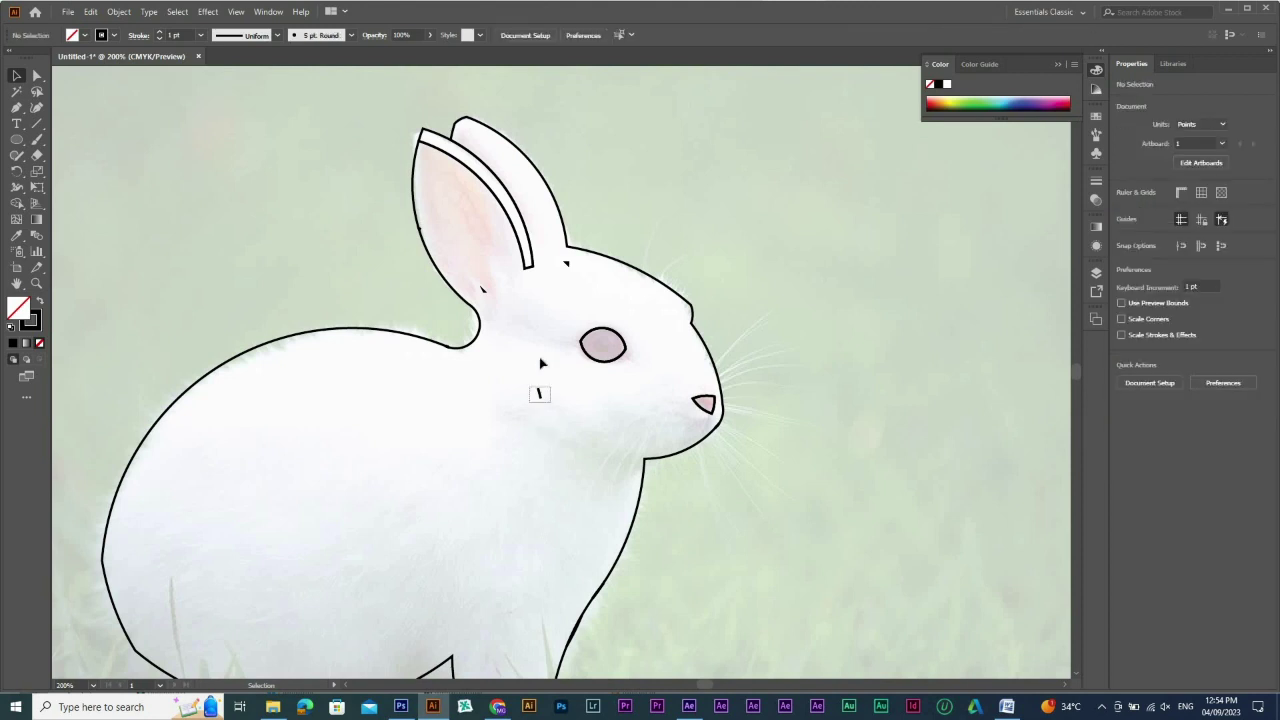
Try to delete the small stray triangle below the rear ear and undo the deletion
{"action": "left_click", "coordinate": [566, 268]}
{"action": "key", "text": "Delete"}
{"action": "left_click", "coordinate": [565, 265]}
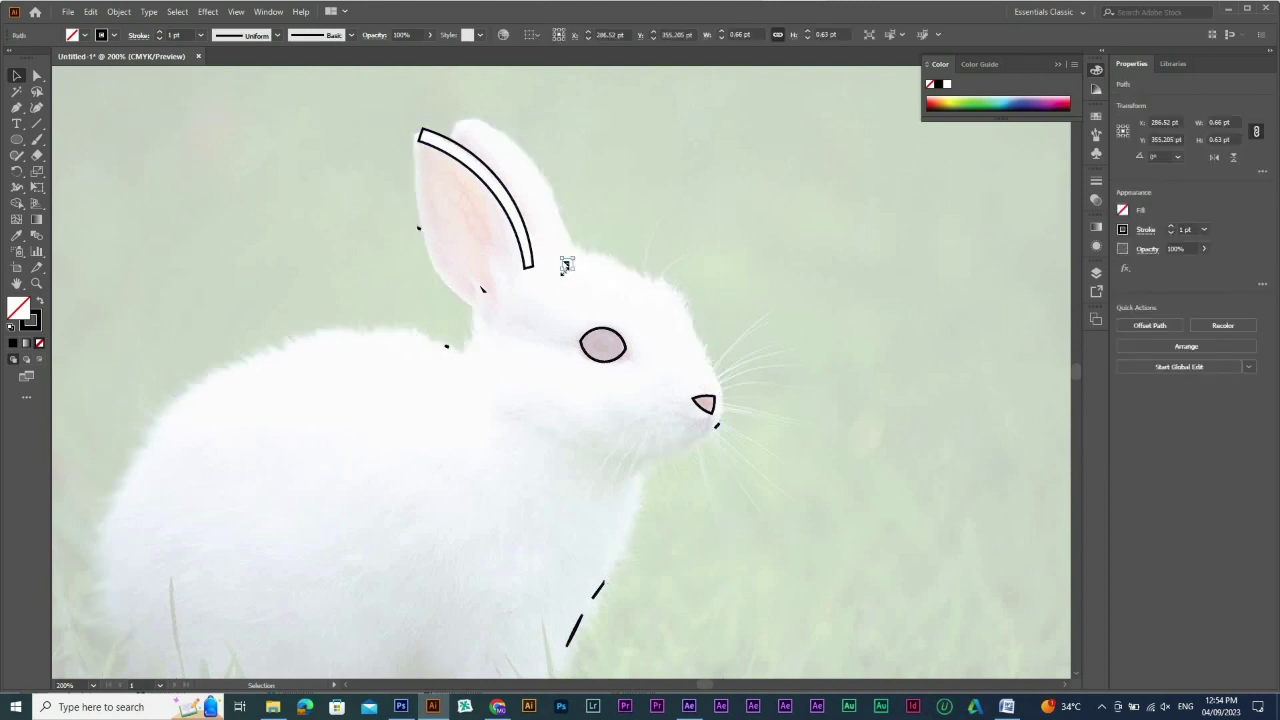
{"action": "key", "text": "ctrl+z"}
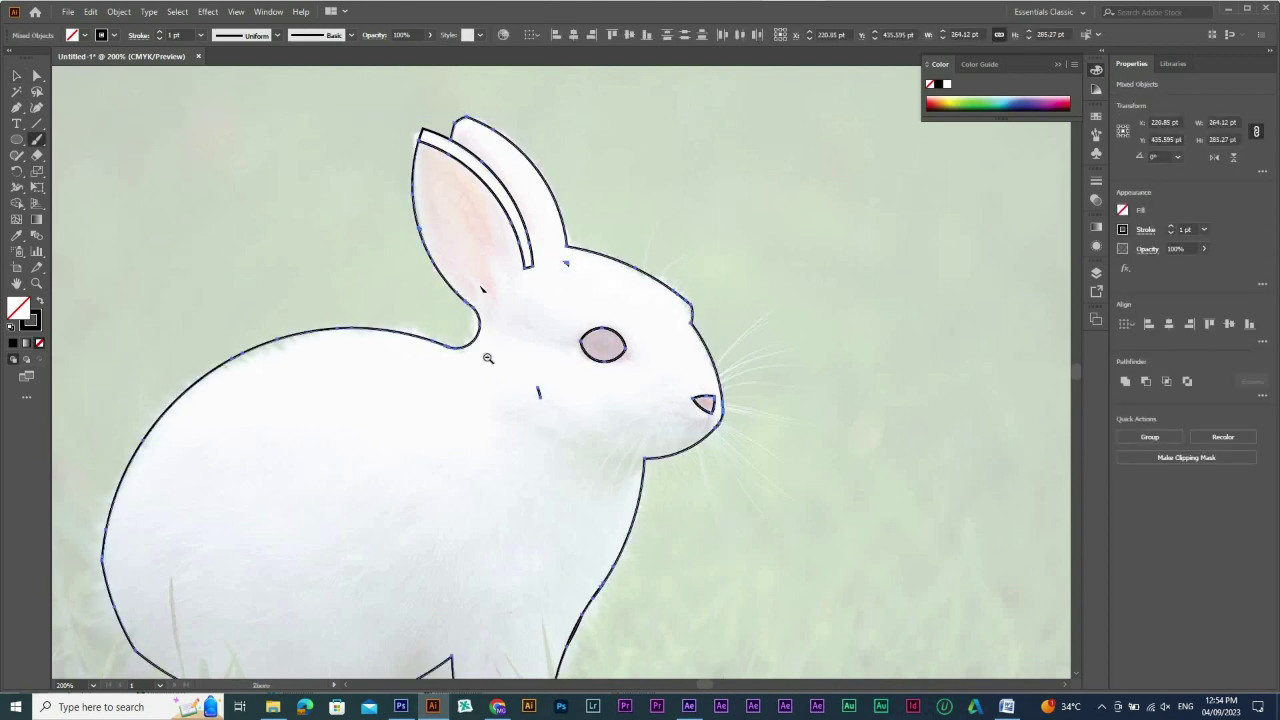
Reselect the whole rabbit and merge the remaining short neck mark into the body with Shape Builder
{"action": "left_click", "coordinate": [488, 358], "text": "alt"}
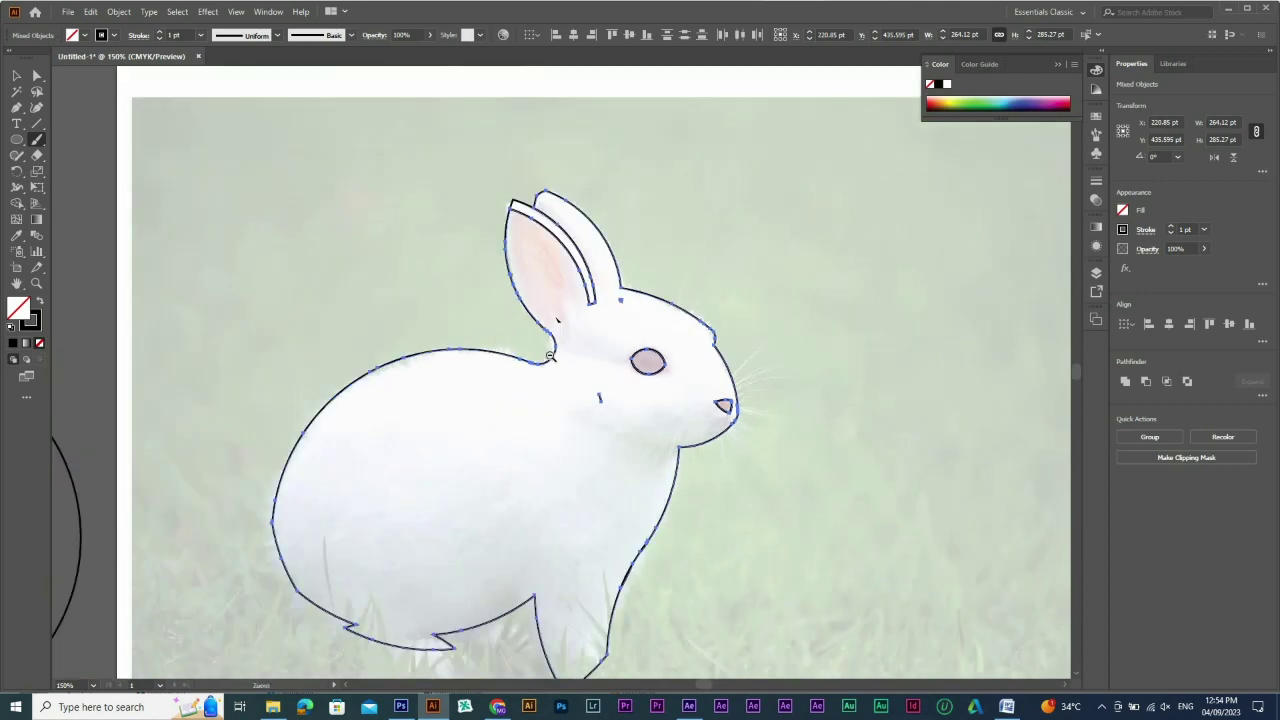
{"action": "left_click", "coordinate": [550, 355], "text": "alt"}
{"action": "key", "text": "v"}
{"action": "left_click_drag", "start_coordinate": [333, 205], "coordinate": [775, 605]}
{"action": "key", "text": "shift+m"}
{"action": "key", "text": "ctrl+space"}
{"action": "left_click_drag", "start_coordinate": [791, 508], "coordinate": [466, 334]}
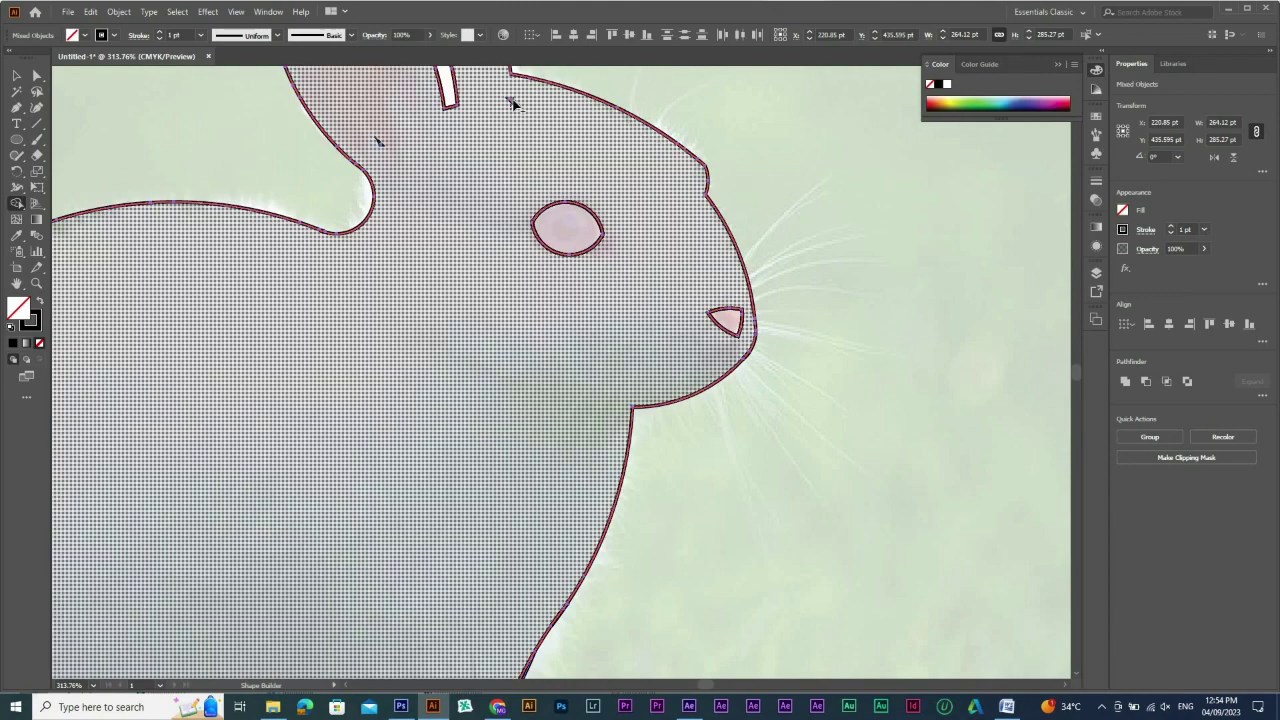
Merge the small stray triangle below the rear ear into the head with Shape Builder
{"action": "left_click_drag", "start_coordinate": [471, 89], "coordinate": [577, 143]}
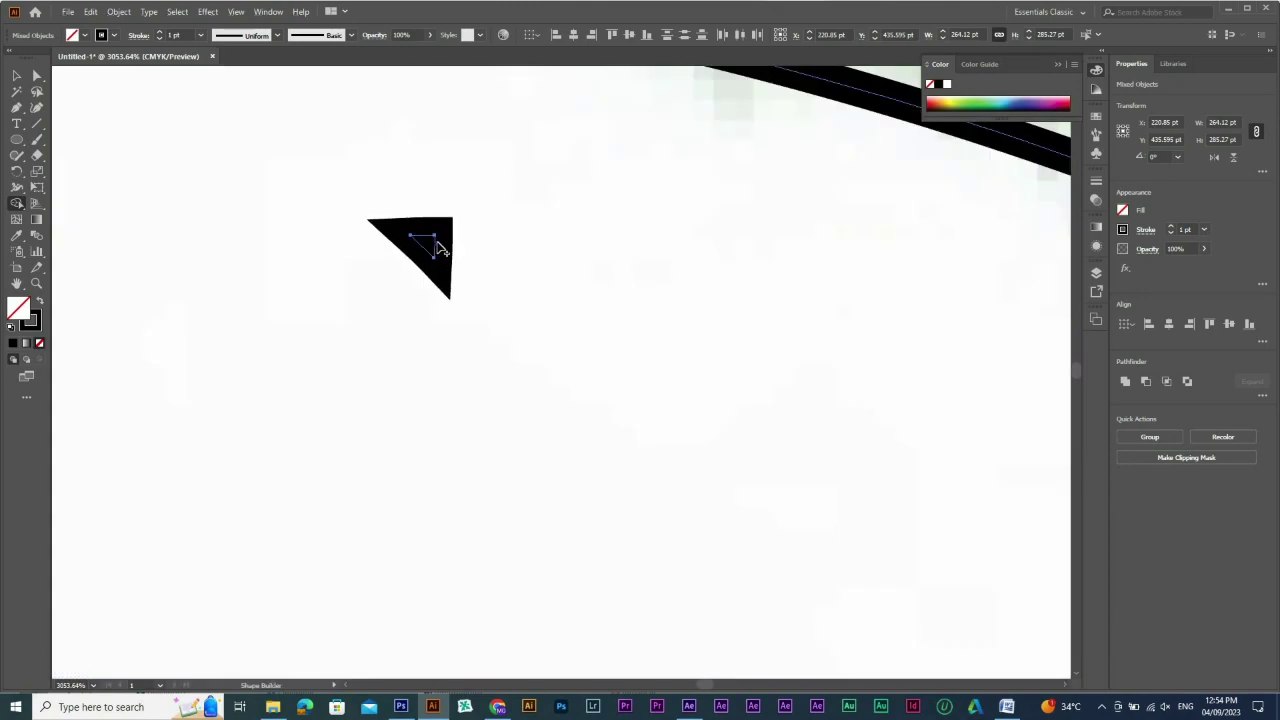
{"action": "key", "text": "ctrl+shift+d"}
{"action": "left_click_drag", "start_coordinate": [436, 258], "coordinate": [459, 277]}
Try to merge the tiny pointed sliver at the base of the front ear into the body with Shape Builder
{"action": "left_click", "coordinate": [374, 420], "text": "ctrl+alt"}
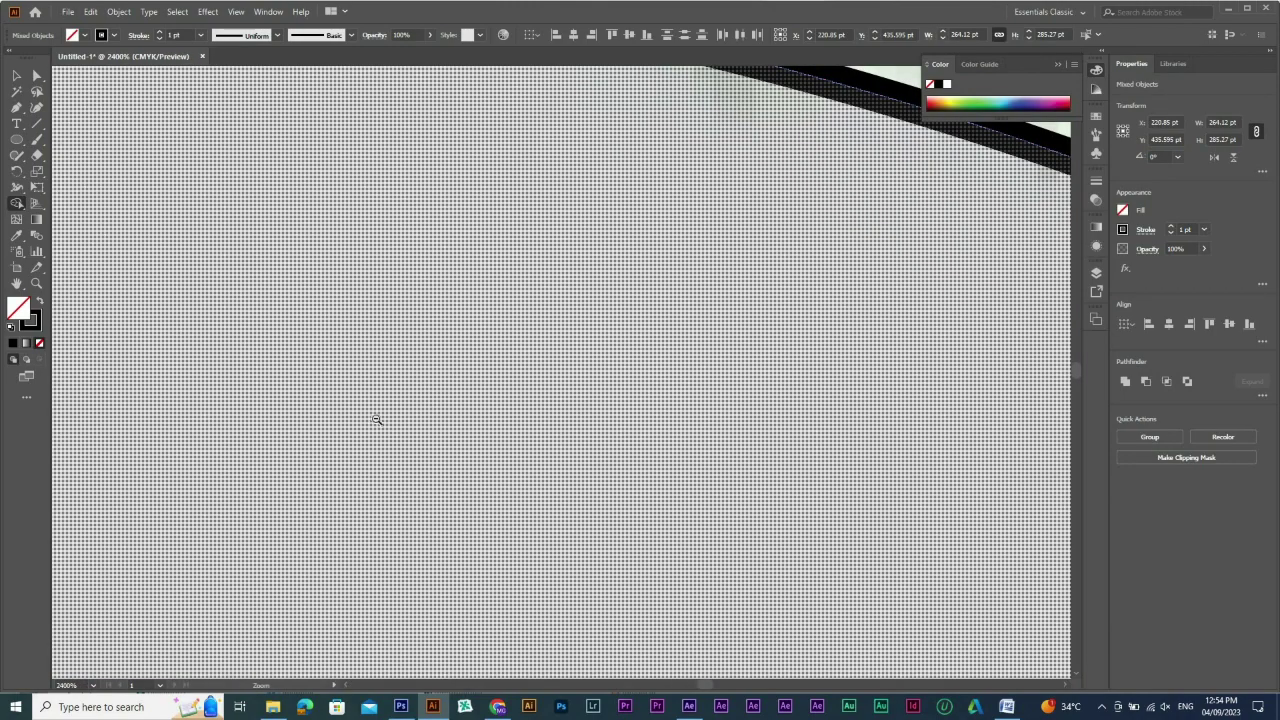
{"action": "left_click", "coordinate": [363, 419], "text": "ctrl+alt"}
{"action": "left_click", "coordinate": [363, 419], "text": "ctrl+alt"}
{"action": "left_click", "coordinate": [363, 419], "text": "ctrl+alt"}
{"action": "left_click", "coordinate": [363, 419], "text": "ctrl+alt"}
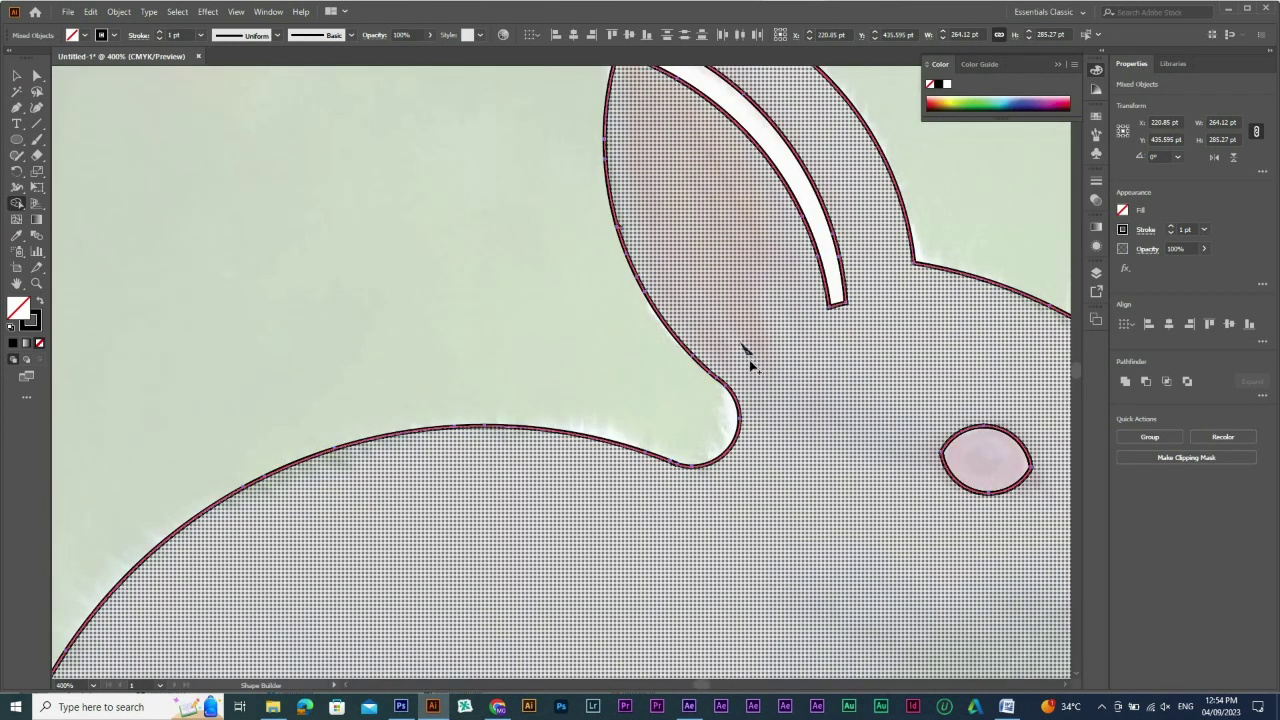
{"action": "left_click_drag", "start_coordinate": [720, 340], "coordinate": [773, 373]}
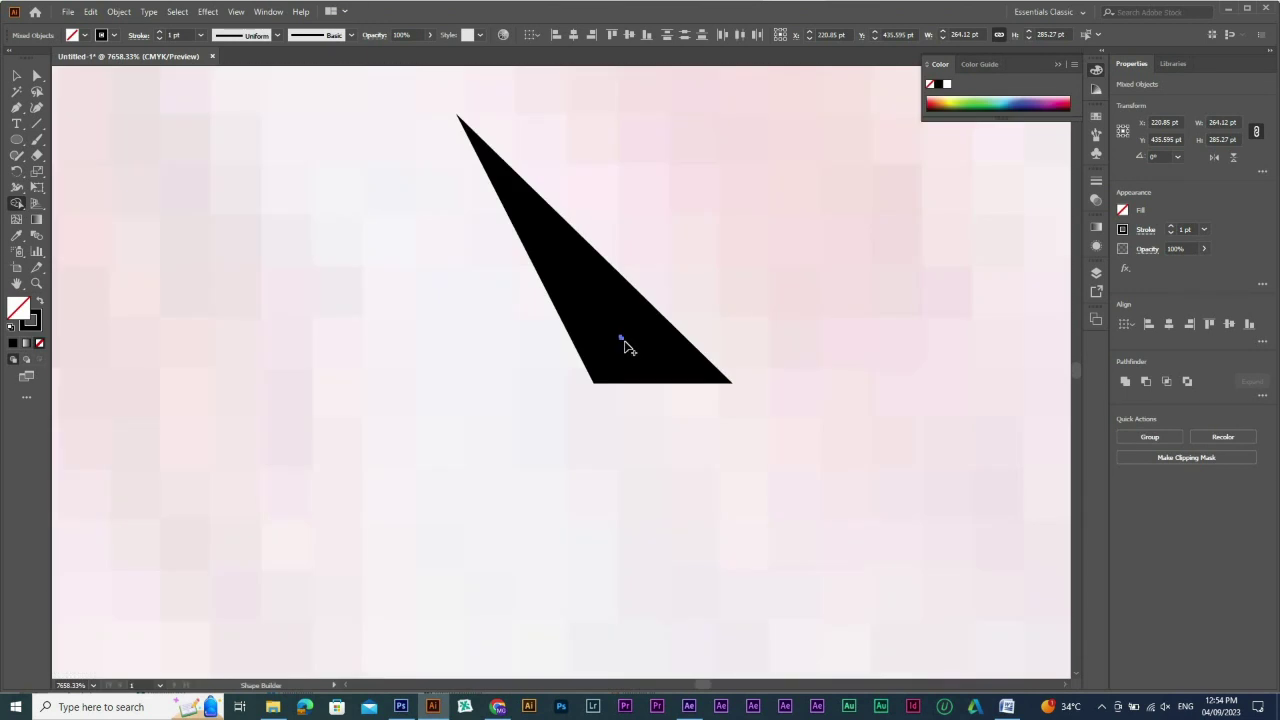
{"action": "left_click_drag", "start_coordinate": [594, 317], "coordinate": [694, 447]}
{"action": "left_click_drag", "start_coordinate": [463, 518], "coordinate": [260, 320]}
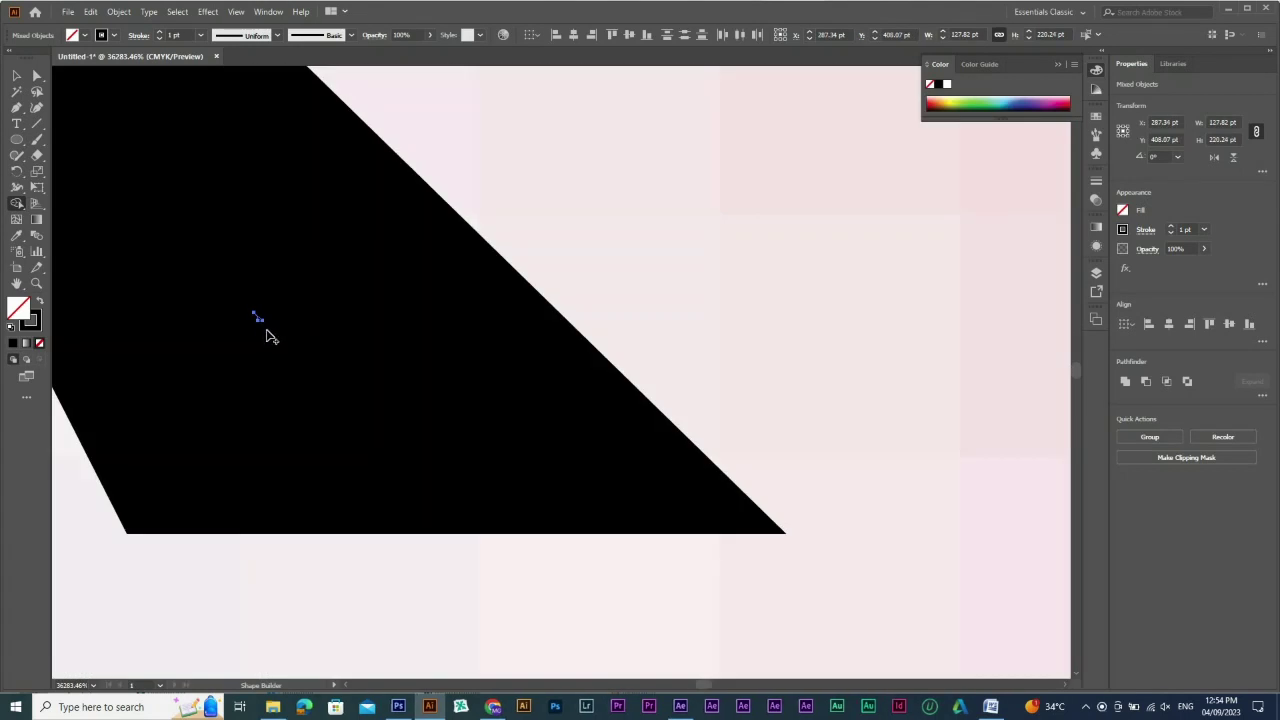
Reselect the rabbit artwork and try Shape Builder again on the tiny sliver at the front ear's base
{"action": "key", "text": "ctrl+0"}
{"action": "key", "text": "ctrl+a"}
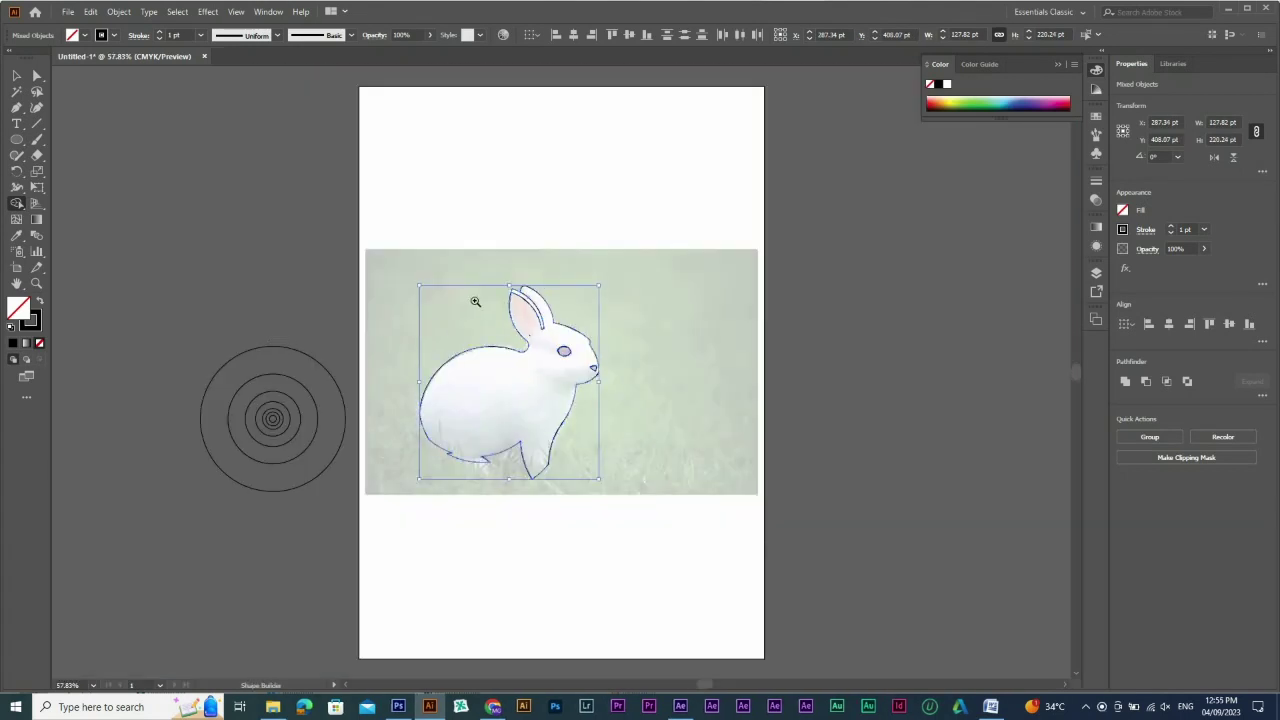
{"action": "left_click_drag", "start_coordinate": [474, 301], "coordinate": [532, 375]}
{"action": "left_click_drag", "start_coordinate": [702, 585], "coordinate": [618, 411]}
{"action": "scroll", "coordinate": [618, 410], "scroll_direction": "up", "scroll_amount": 1}
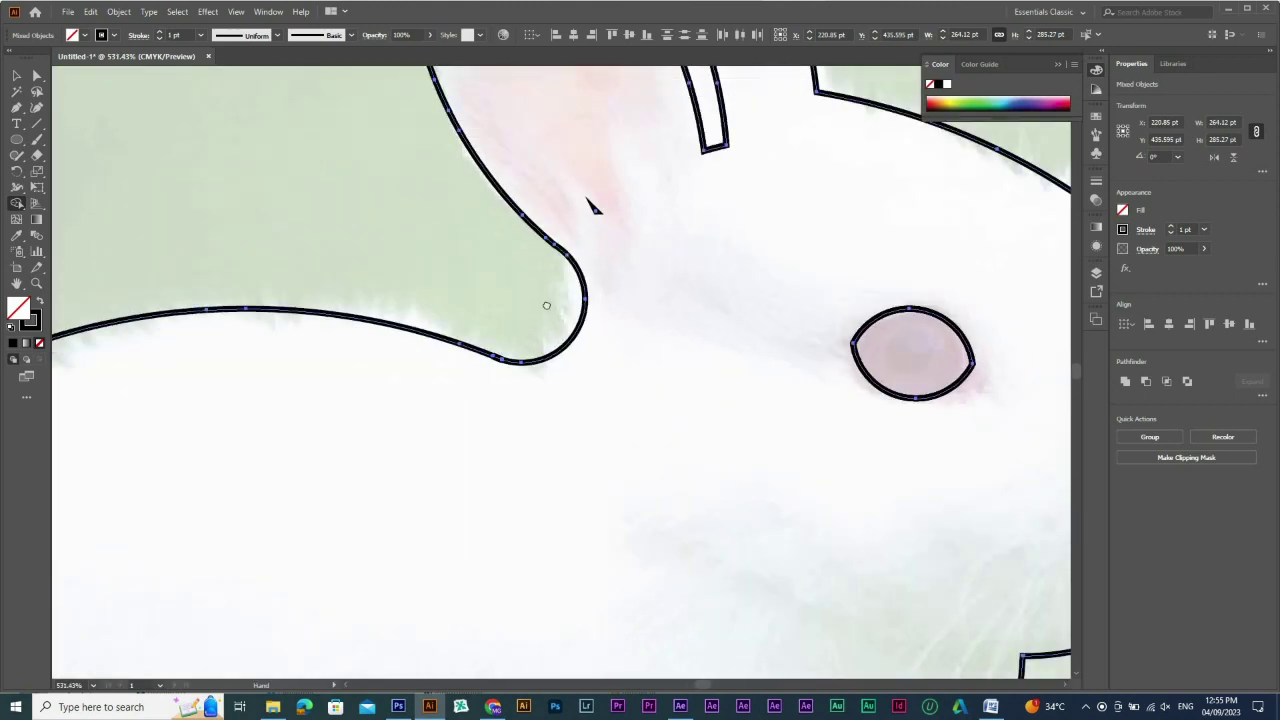
{"action": "scroll", "coordinate": [547, 305], "scroll_direction": "up", "scroll_amount": 2}
{"action": "scroll", "coordinate": [531, 486], "scroll_direction": "up", "scroll_amount": 5}
{"action": "left_click_drag", "start_coordinate": [551, 610], "coordinate": [472, 373]}
{"action": "left_click_drag", "start_coordinate": [480, 243], "coordinate": [500, 311]}
{"action": "left_click_drag", "start_coordinate": [442, 400], "coordinate": [537, 429]}
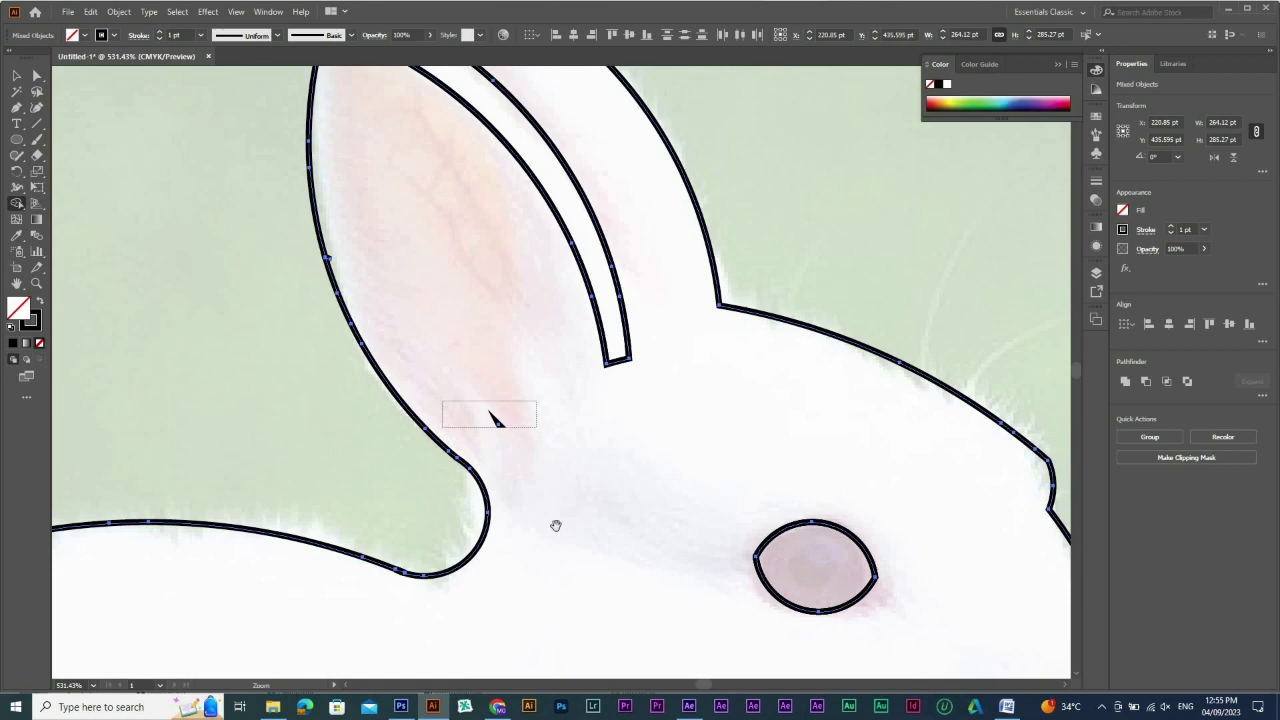
{"action": "left_click_drag", "start_coordinate": [658, 504], "coordinate": [644, 366]}
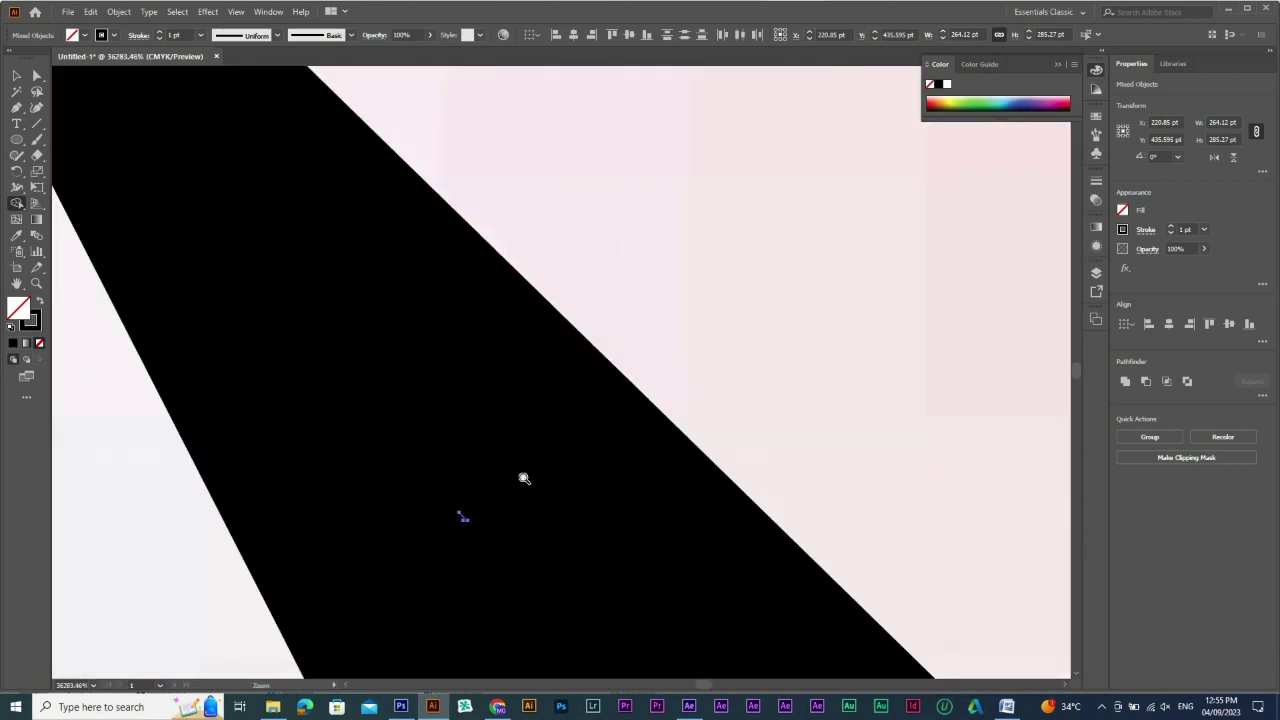
{"action": "key", "text": "shift+m"}
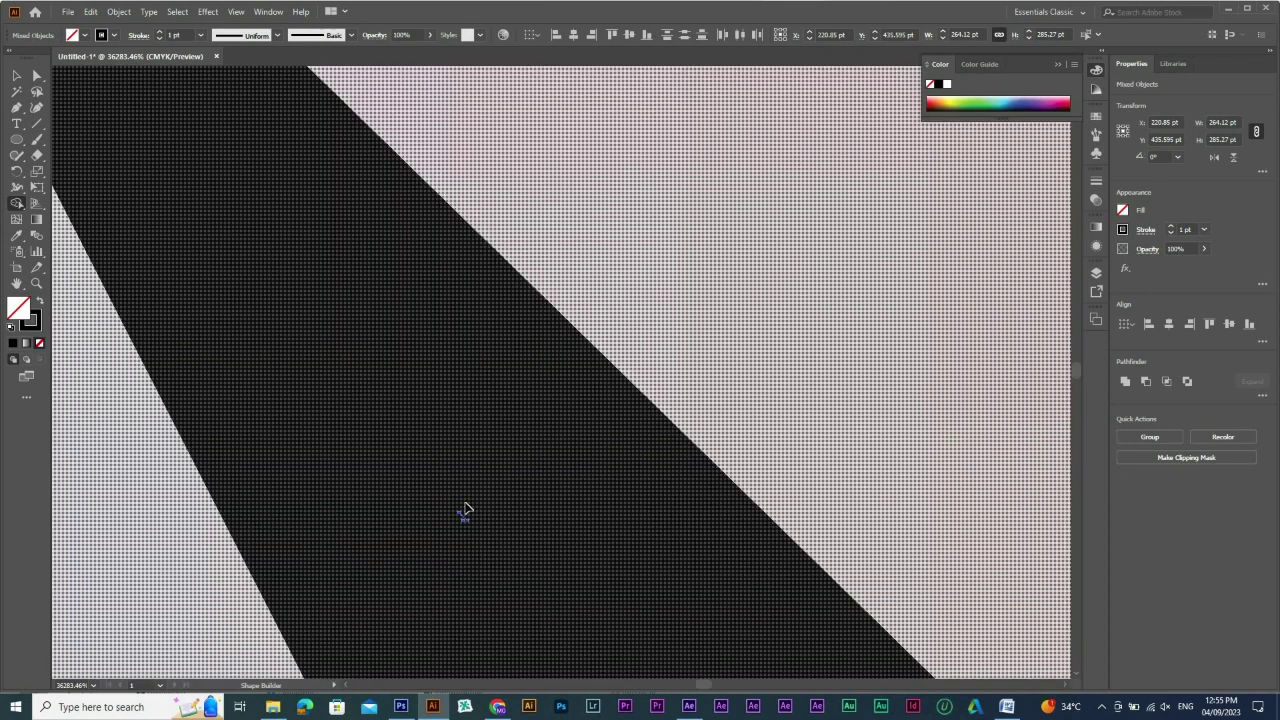
{"action": "key", "text": "v"}
{"action": "left_click", "coordinate": [491, 538], "text": "ctrl+alt"}
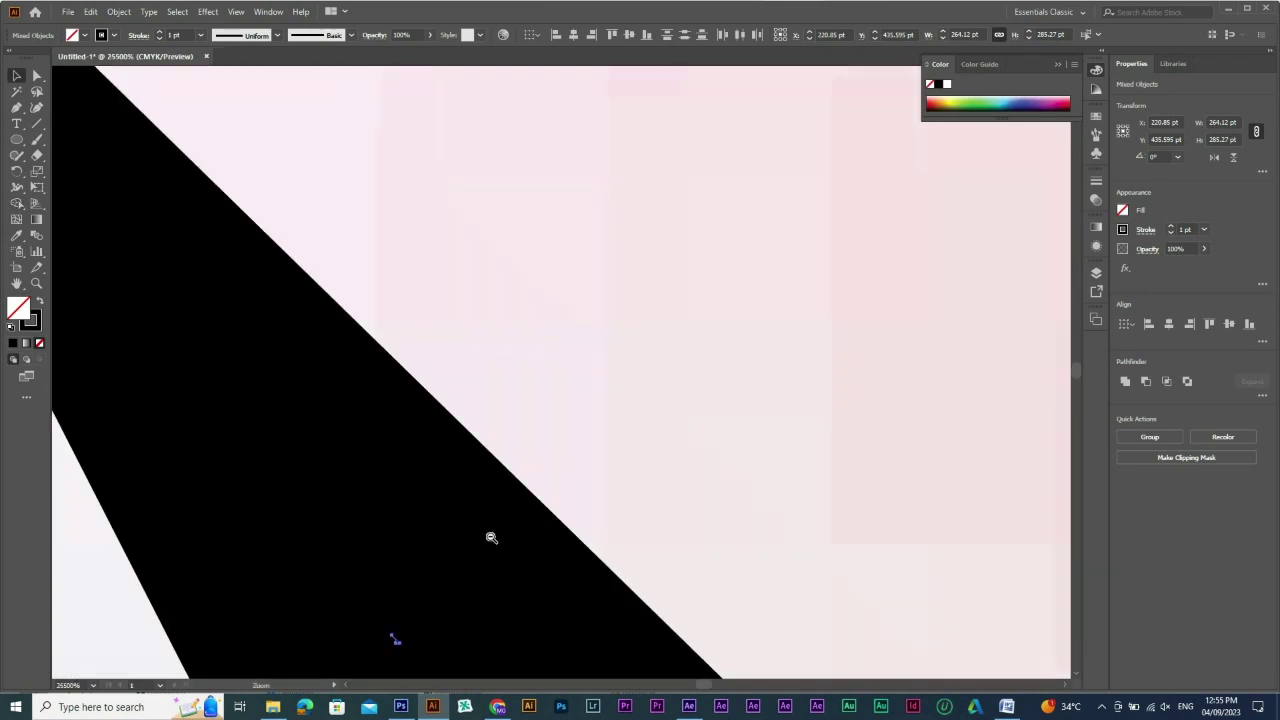
{"action": "left_click", "coordinate": [491, 538], "text": "ctrl+alt"}
{"action": "left_click", "coordinate": [508, 506], "text": "ctrl+alt"}
{"action": "left_click", "coordinate": [600, 294], "text": "ctrl+alt"}
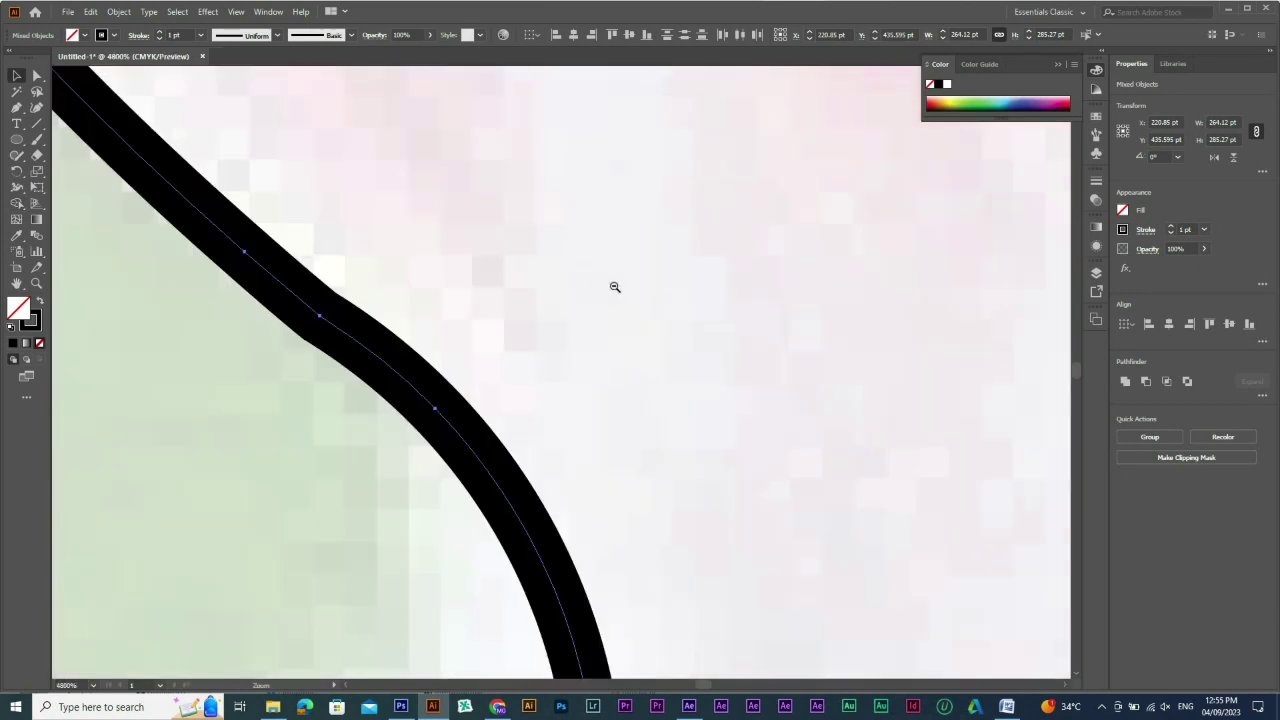
Delete the tiny stray triangular path inside the base of the front ear
{"action": "left_click", "coordinate": [615, 287], "text": "ctrl+alt"}
{"action": "left_click", "coordinate": [610, 286], "text": "ctrl+alt"}
{"action": "left_click", "coordinate": [548, 385], "text": "ctrl+alt"}
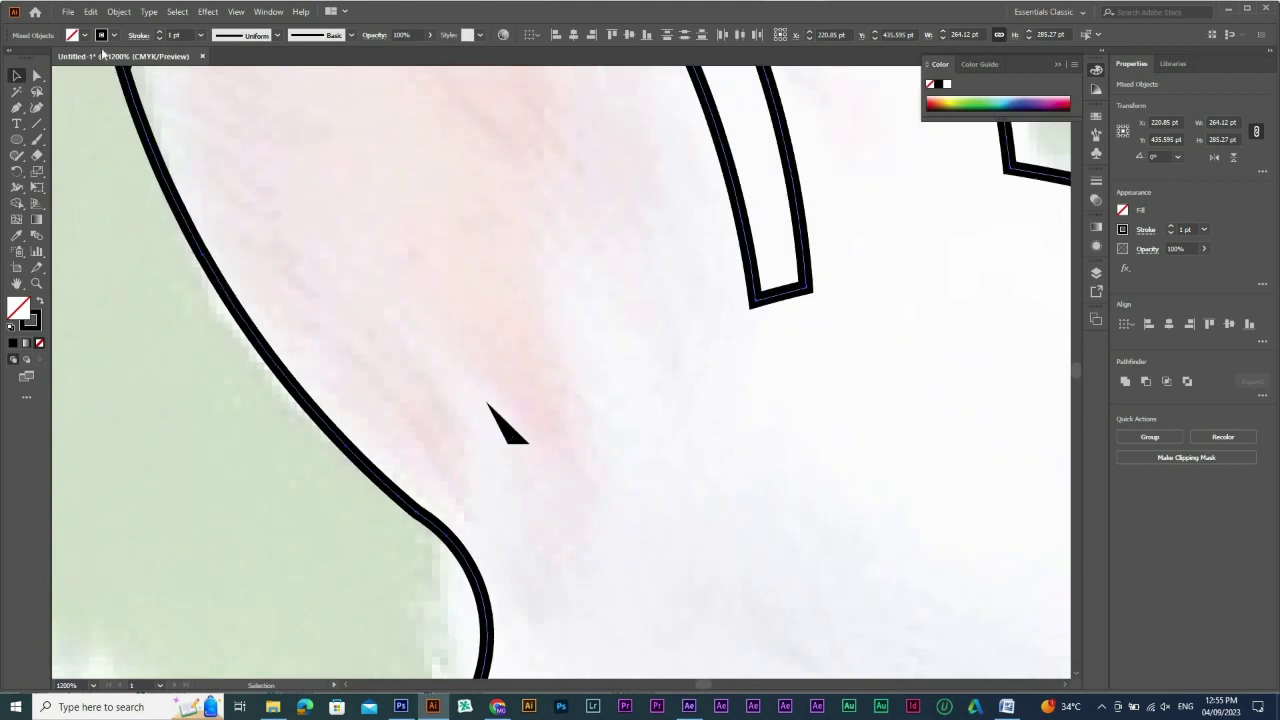
{"action": "left_click", "coordinate": [545, 407]}
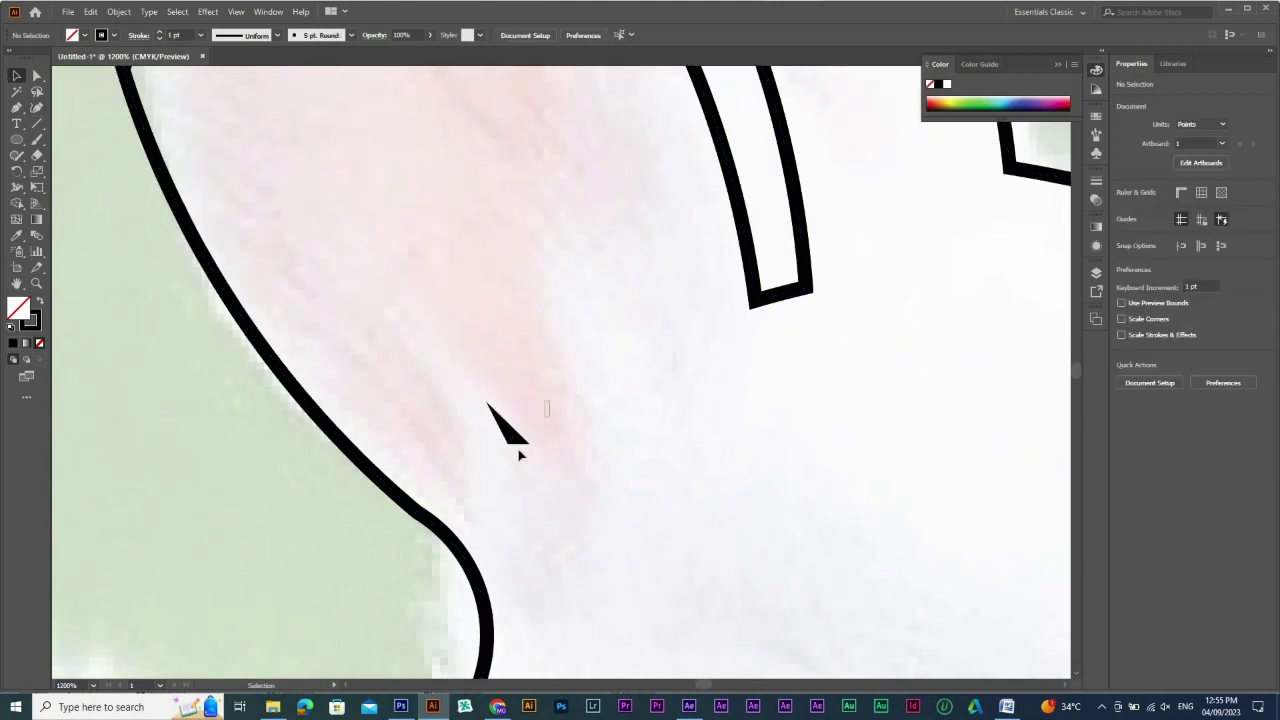
{"action": "left_click", "coordinate": [504, 452]}
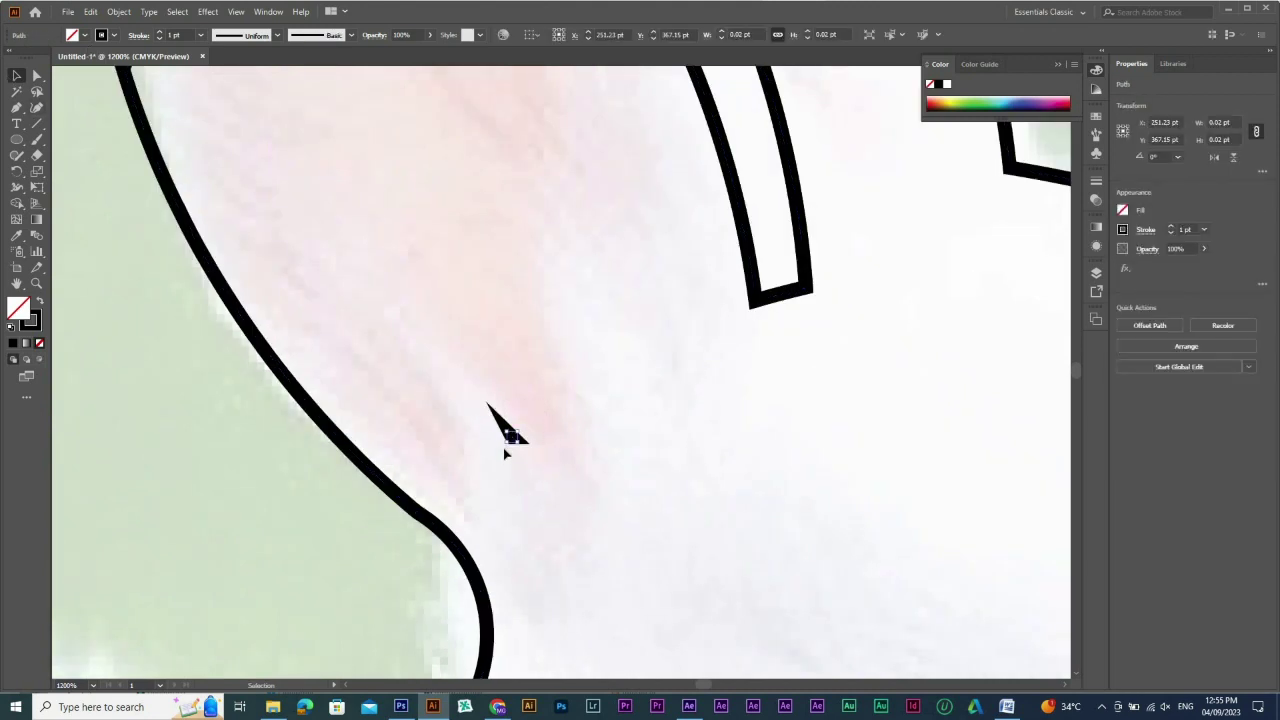
{"action": "key", "text": "Delete"}
Reselect the whole rabbit and try to merge the thin sliver along the chest edge into the body with Shape Builder
{"action": "left_click", "coordinate": [872, 345], "text": "ctrl+alt"}
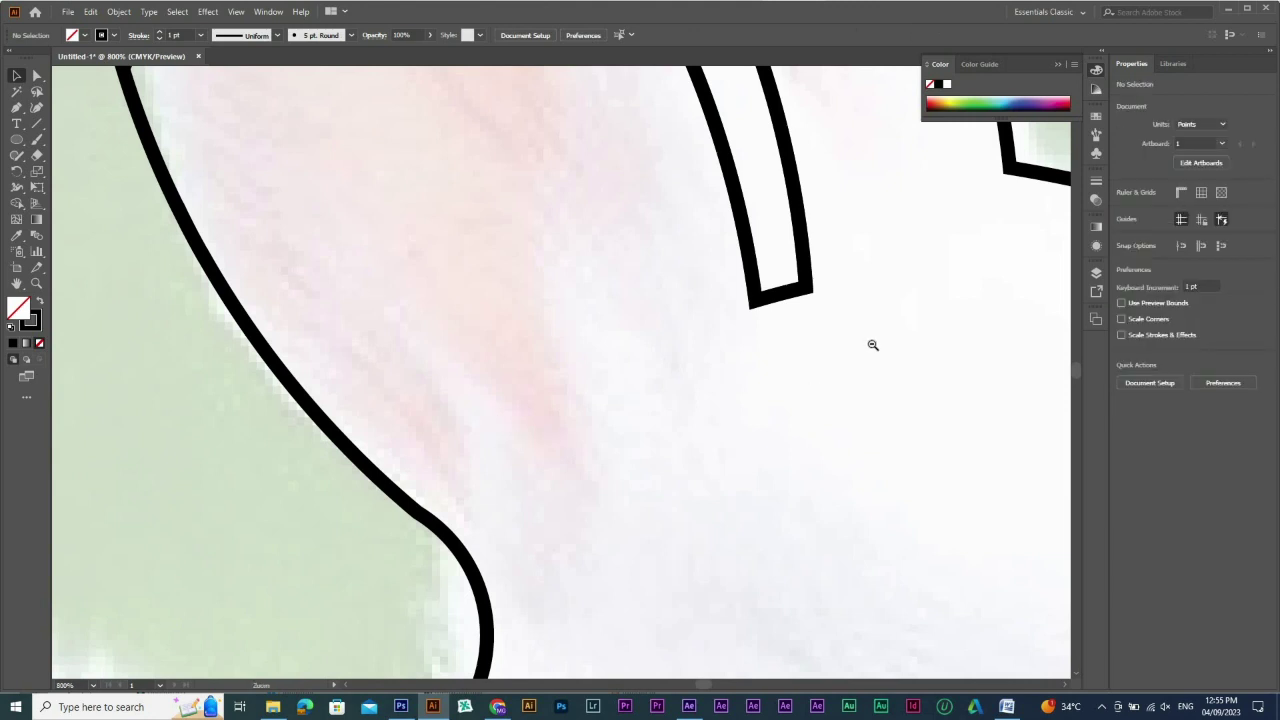
{"action": "left_click", "coordinate": [607, 357], "text": "ctrl+alt"}
{"action": "left_click", "coordinate": [501, 443], "text": "ctrl+alt"}
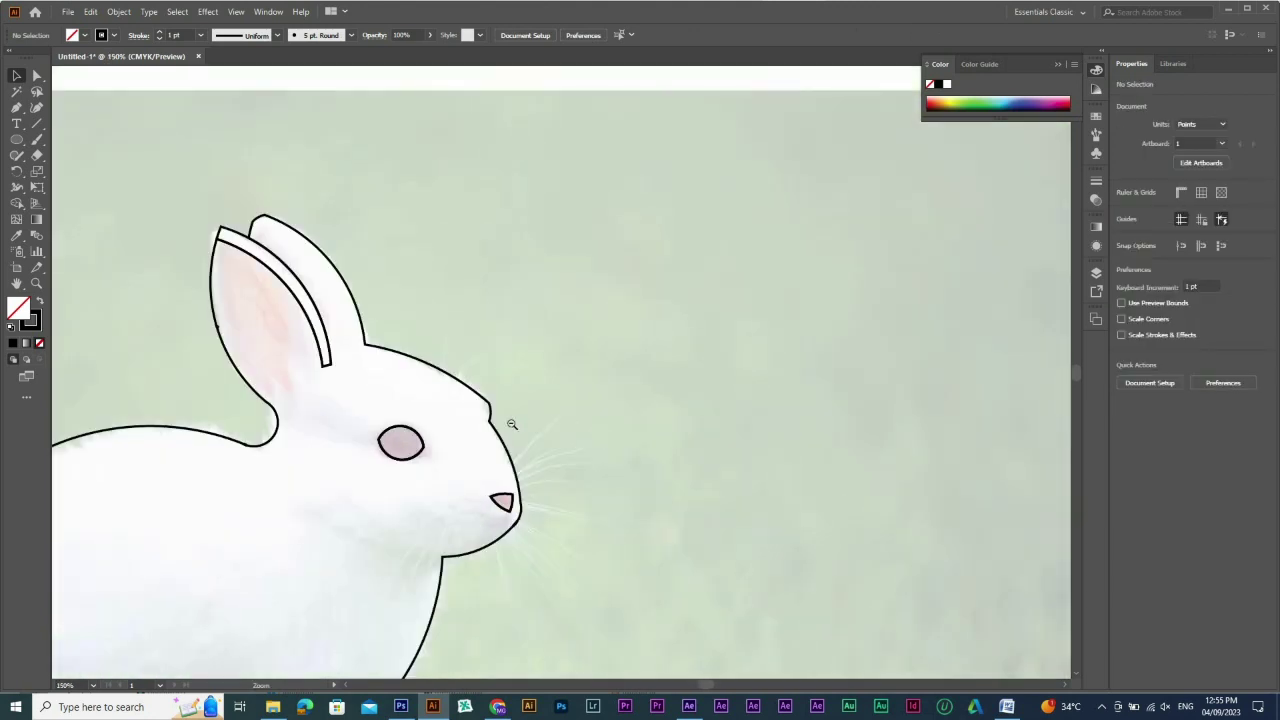
{"action": "left_click", "coordinate": [512, 424], "text": "ctrl+alt"}
{"action": "left_click", "coordinate": [604, 428], "text": "ctrl+alt"}
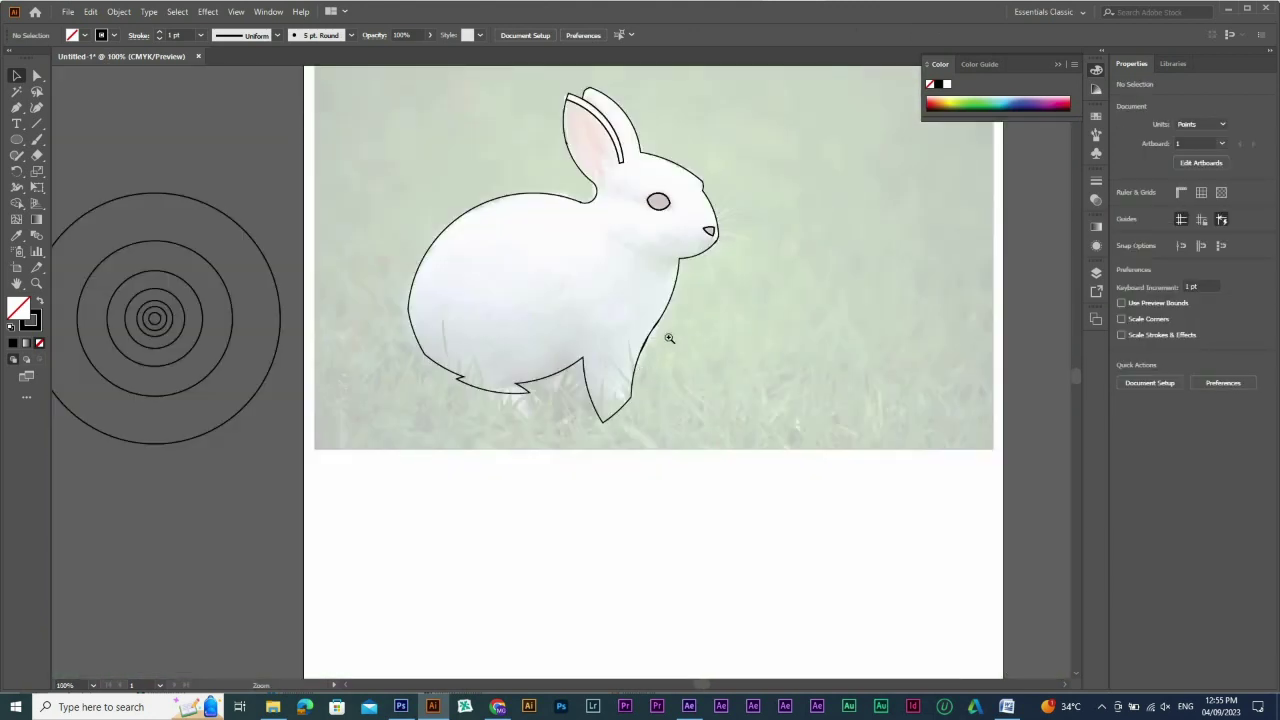
{"action": "left_click_drag", "start_coordinate": [695, 443], "coordinate": [470, 268]}
{"action": "left_click_drag", "start_coordinate": [607, 323], "coordinate": [615, 330]}
{"action": "key", "text": "shift+m"}
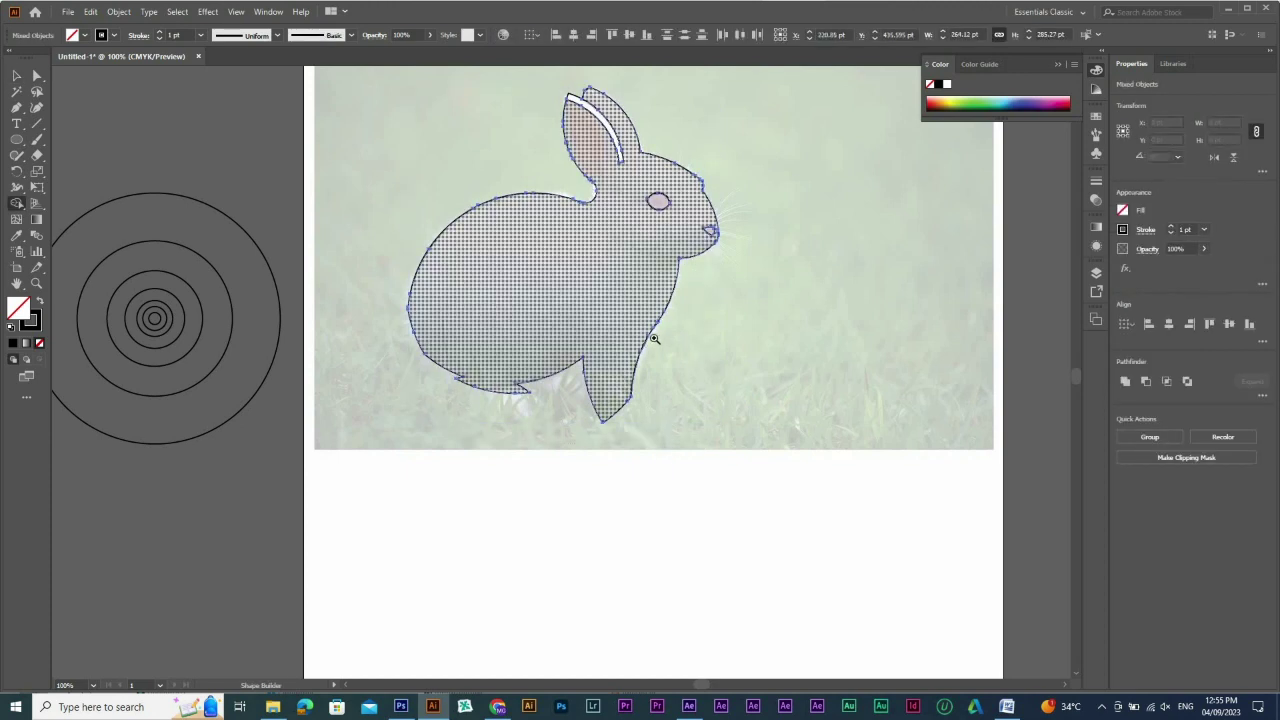
{"action": "scroll", "coordinate": [636, 348], "scroll_direction": "up", "scroll_amount": 10}
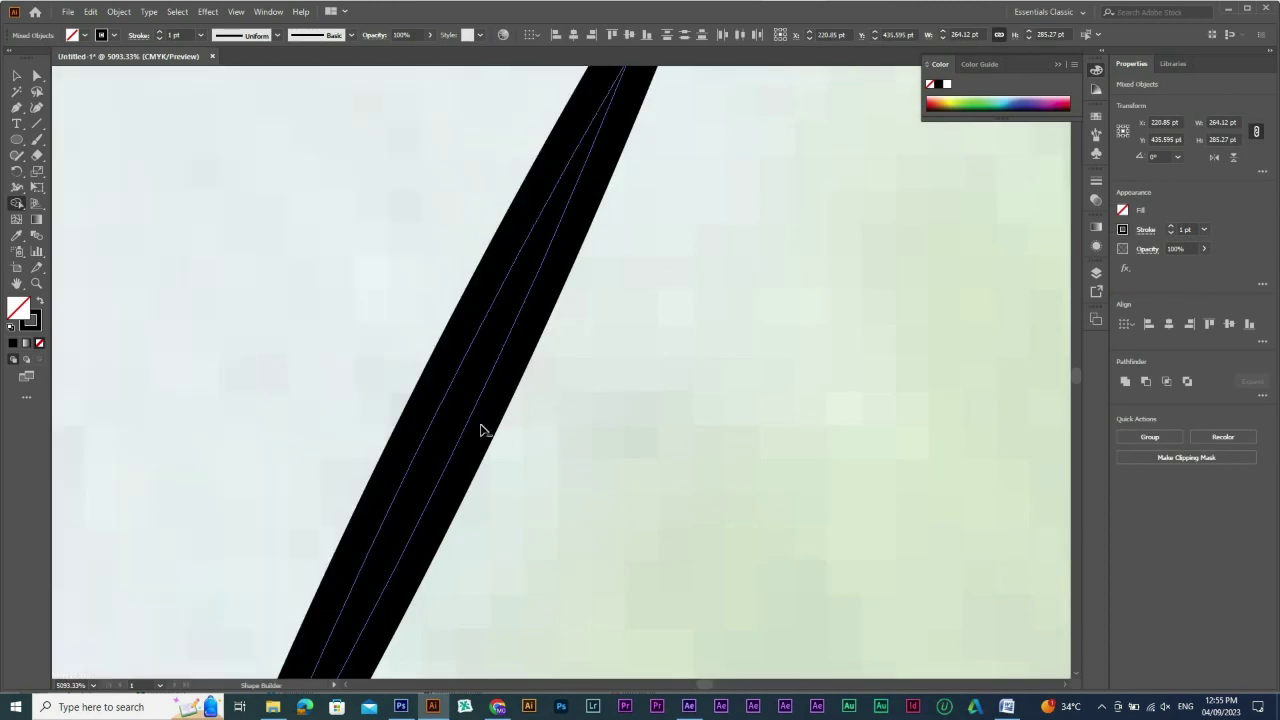
{"action": "key", "text": "ctrl+0"}
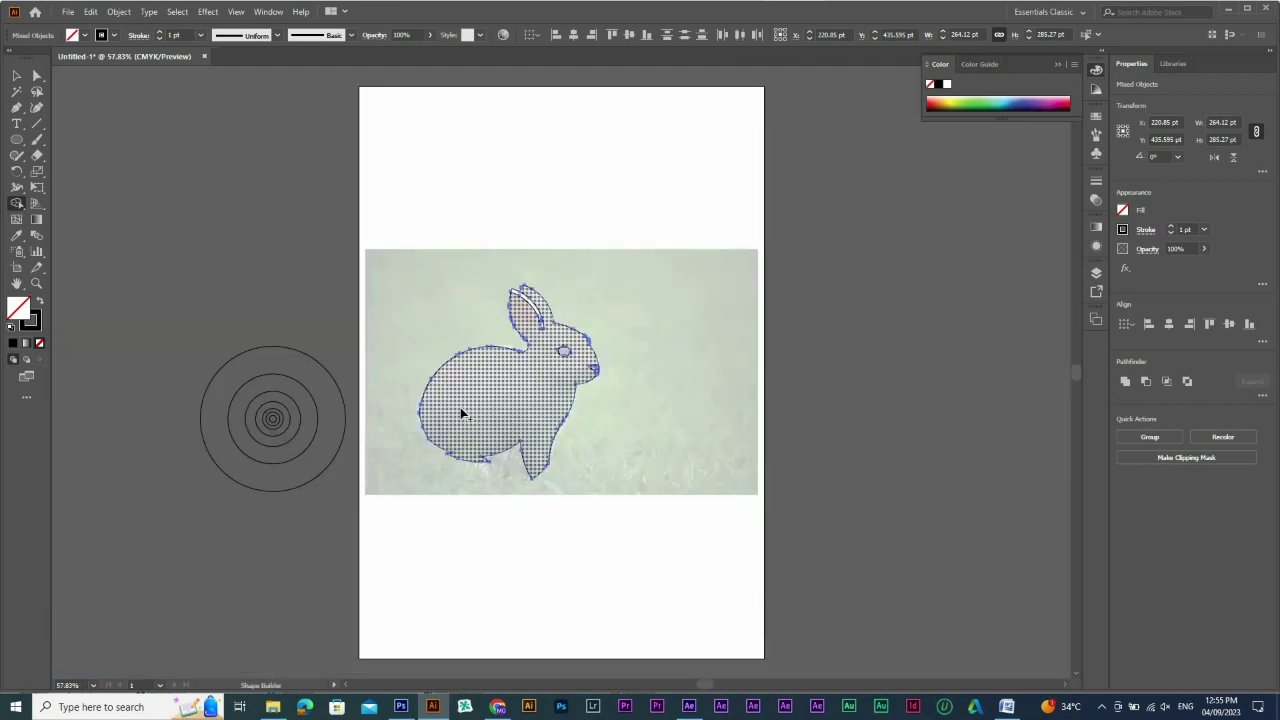
Select the whole rabbit outline and place a duplicate on the empty canvas to the right of the artboard
{"action": "key", "text": "v"}
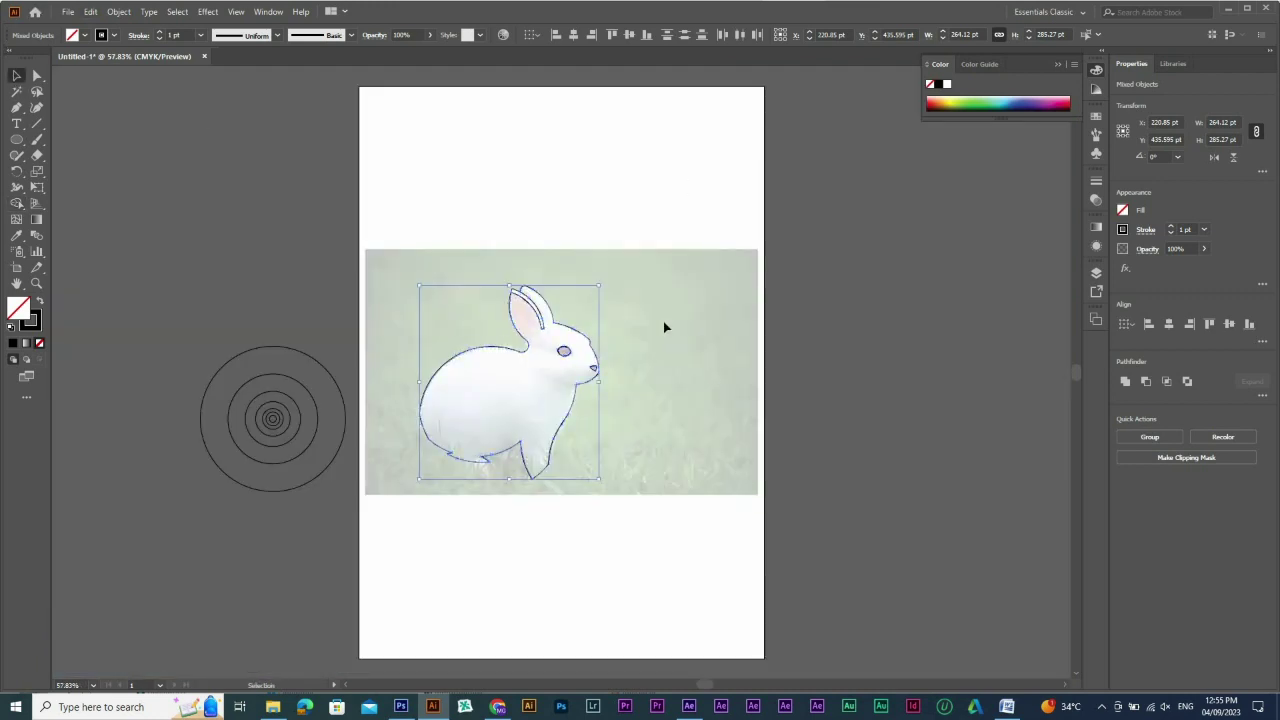
{"action": "left_click_drag", "start_coordinate": [625, 257], "coordinate": [388, 507]}
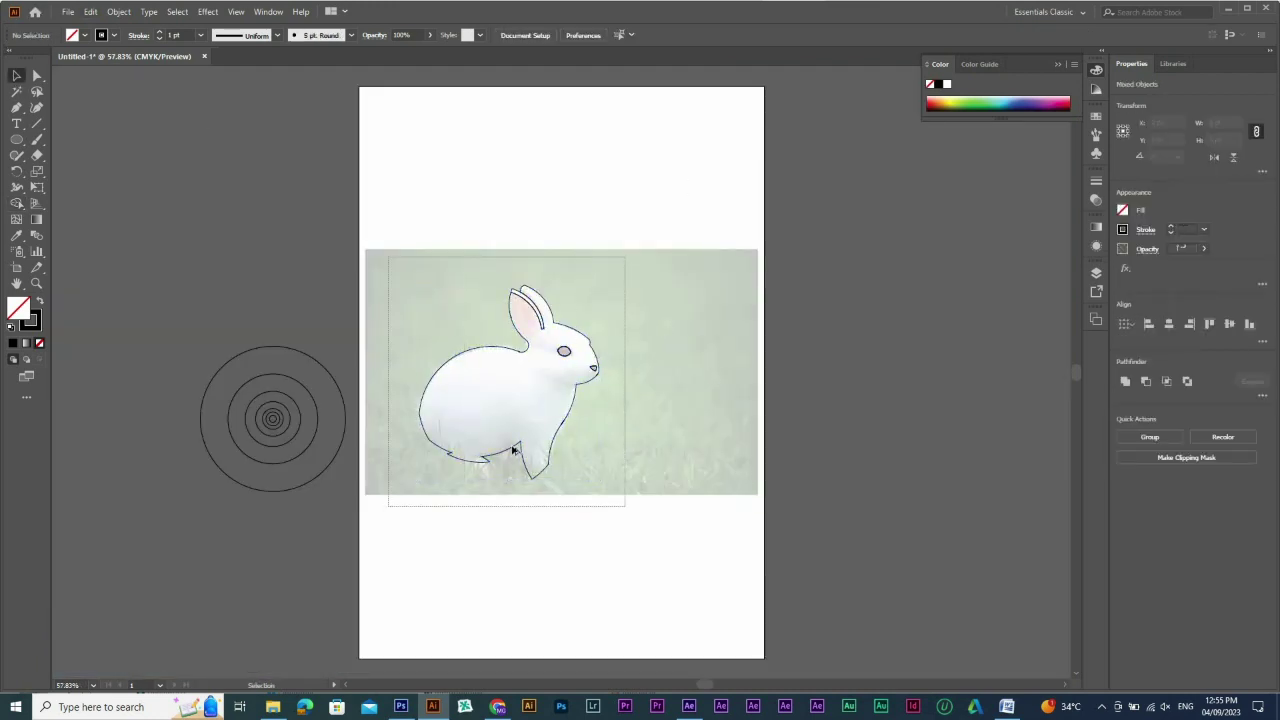
{"action": "left_click_drag", "start_coordinate": [513, 450], "coordinate": [950, 440]}
{"action": "left_click_drag", "start_coordinate": [979, 393], "coordinate": [677, 420]}
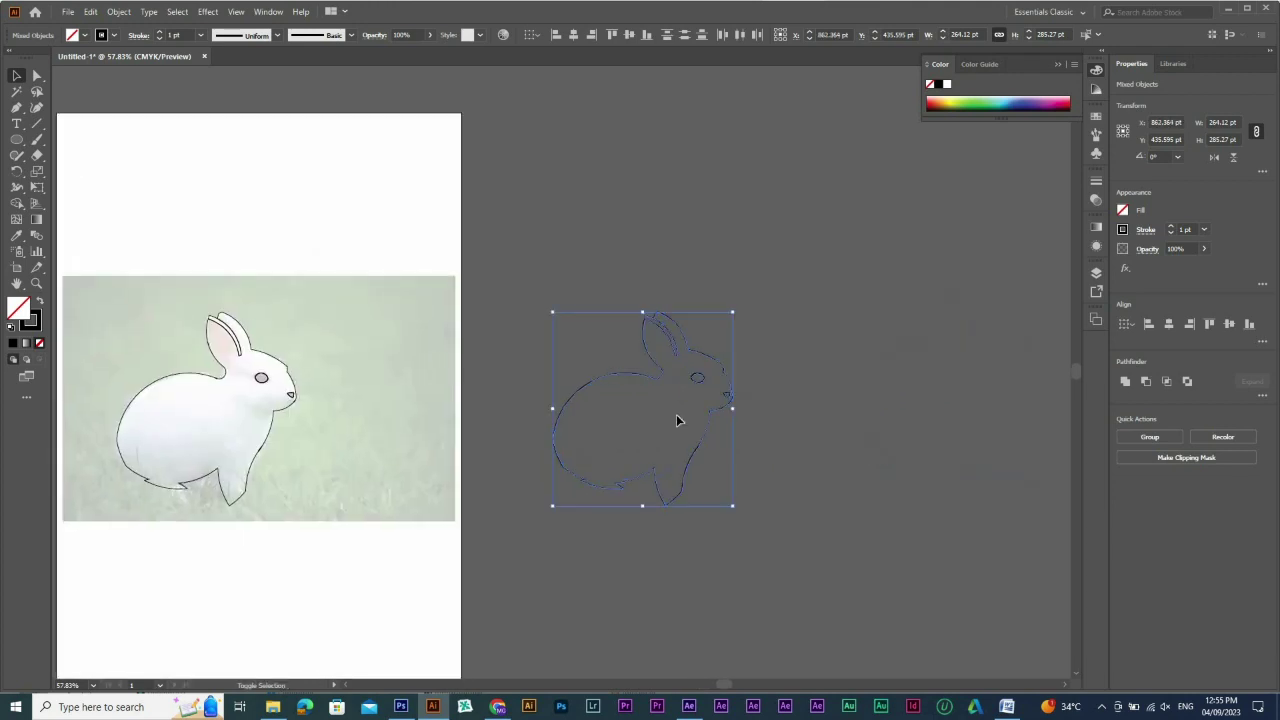
Swap the duplicated rabbit's fill and stroke to make it a solid black silhouette without an outline
{"action": "key", "text": "shift+x"}
{"action": "left_click", "coordinate": [875, 484]}
{"action": "left_click_drag", "start_coordinate": [875, 484], "coordinate": [563, 265]}
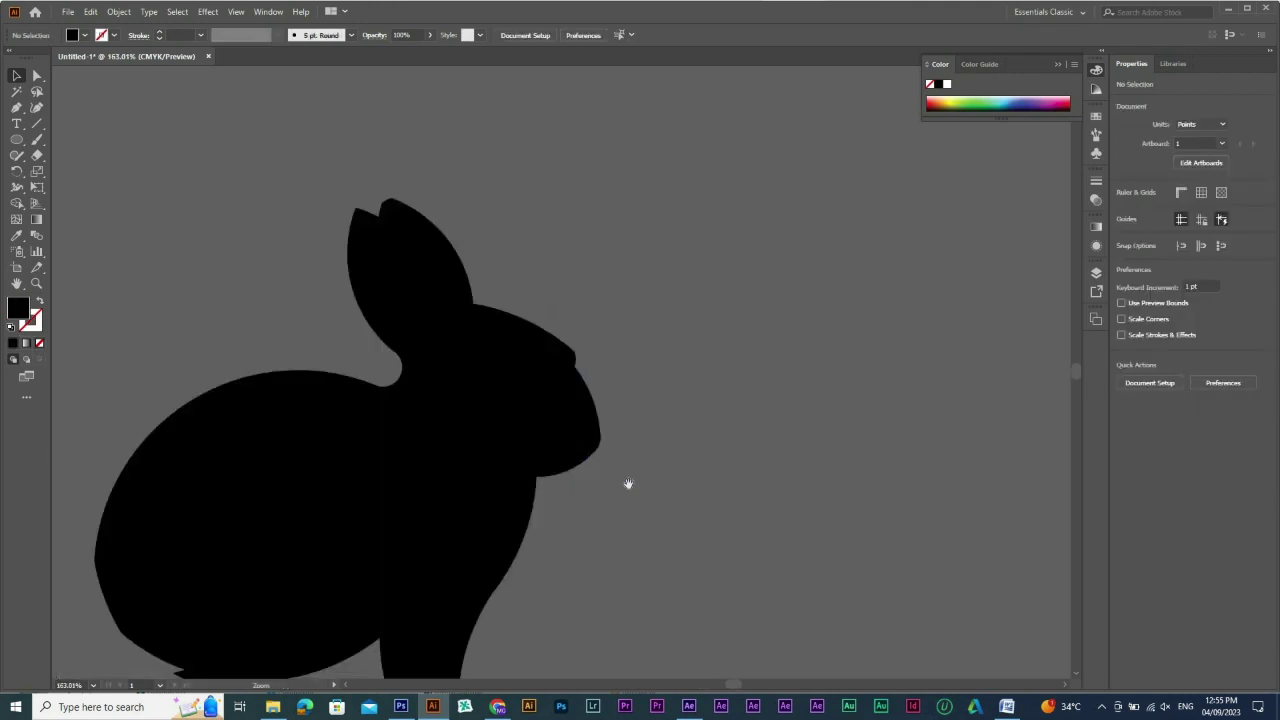
Fill the silhouette's eye, nose and curved front-ear strip with white, leaving nothing selected
{"action": "left_click", "coordinate": [455, 500]}
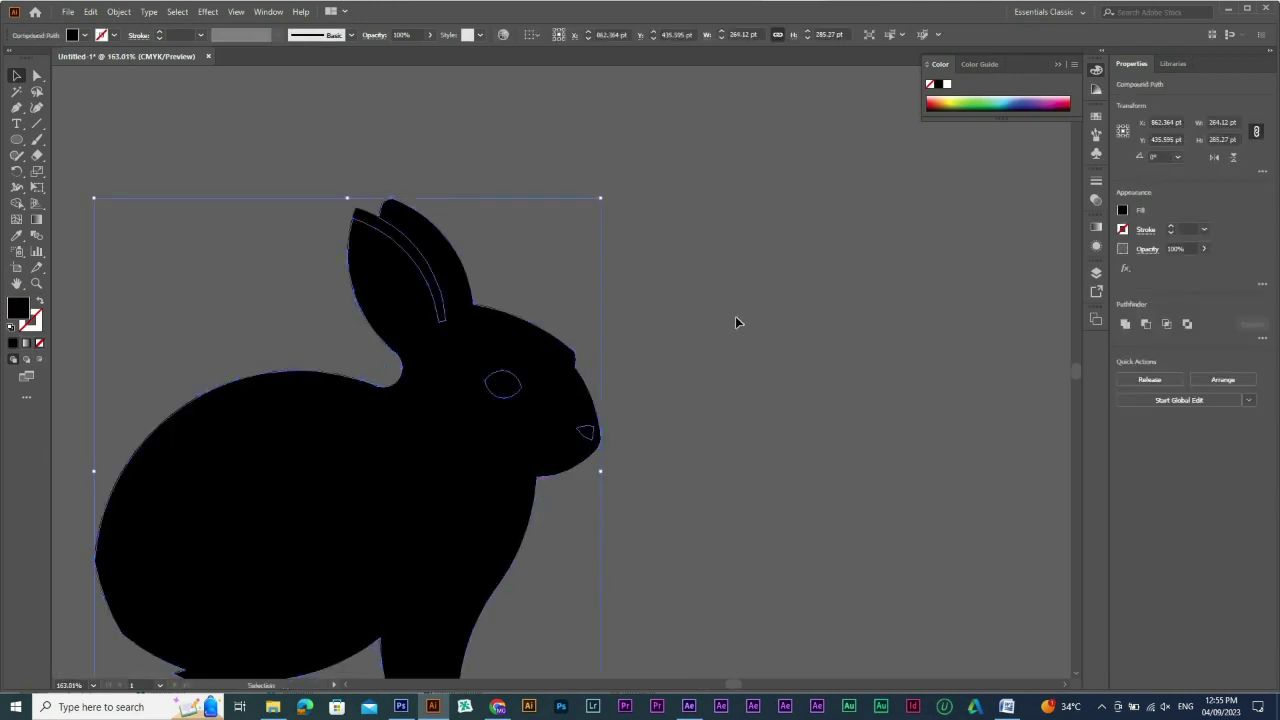
{"action": "left_click", "coordinate": [586, 440]}
{"action": "left_click", "coordinate": [500, 381]}
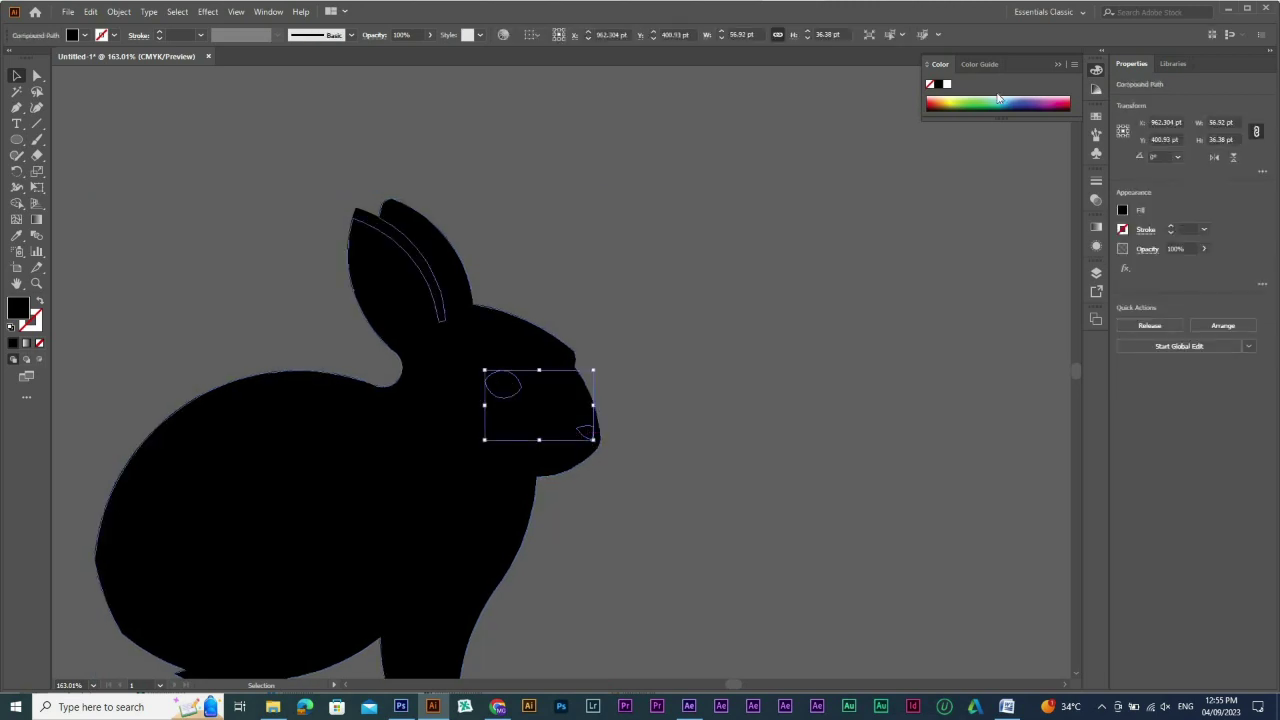
{"action": "left_click", "coordinate": [947, 84]}
{"action": "left_click", "coordinate": [399, 238]}
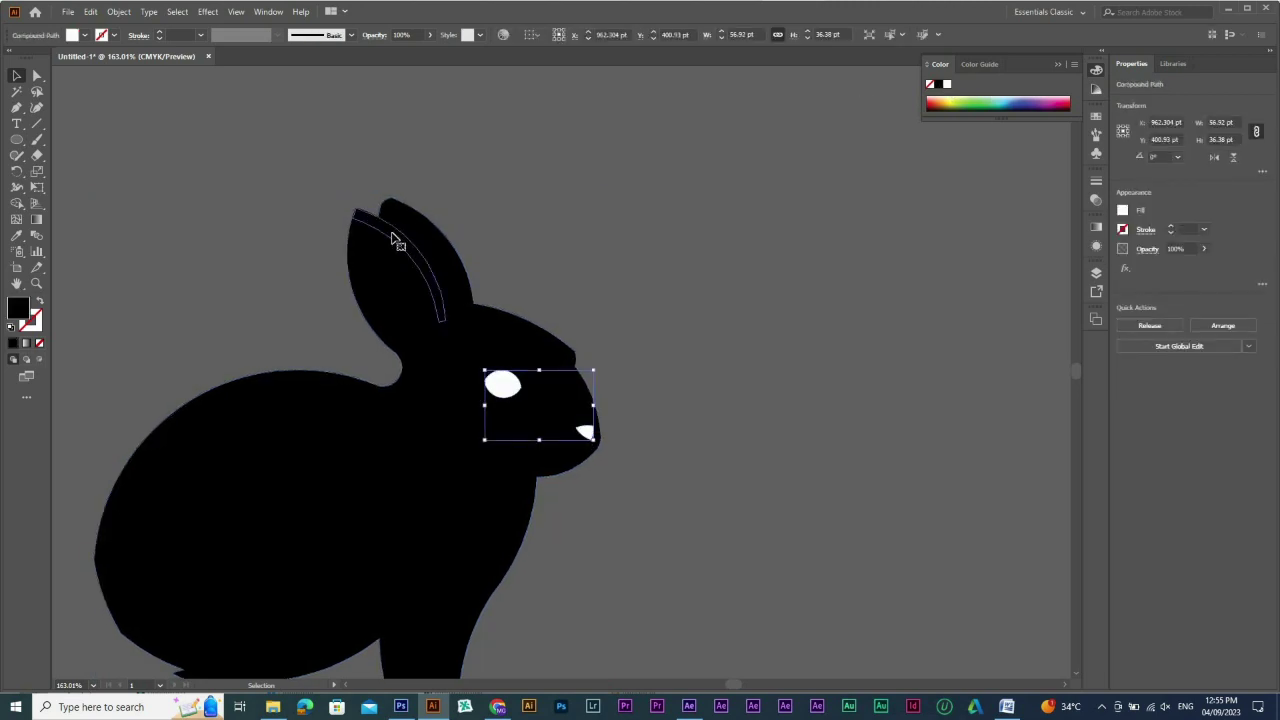
{"action": "left_click", "coordinate": [947, 84]}
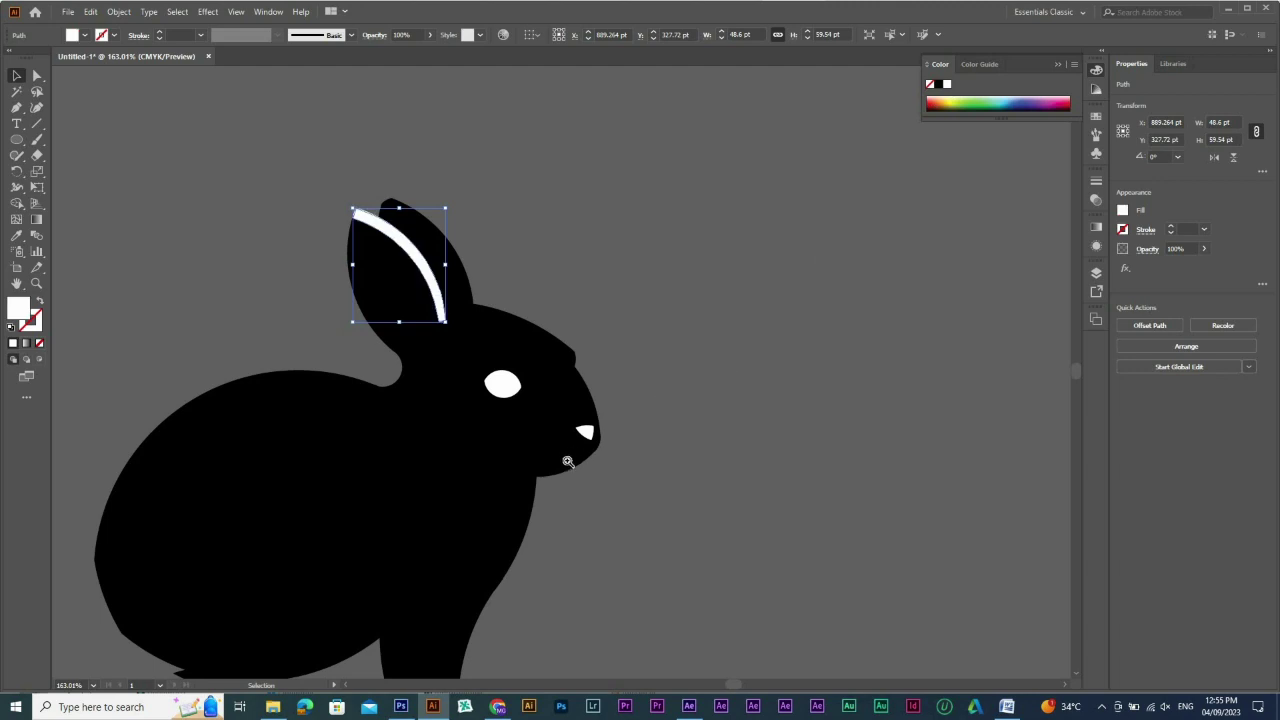
{"action": "key", "text": "ctrl+shift+a"}
{"action": "scroll", "coordinate": [568, 462], "scroll_direction": "down", "scroll_amount": 4}
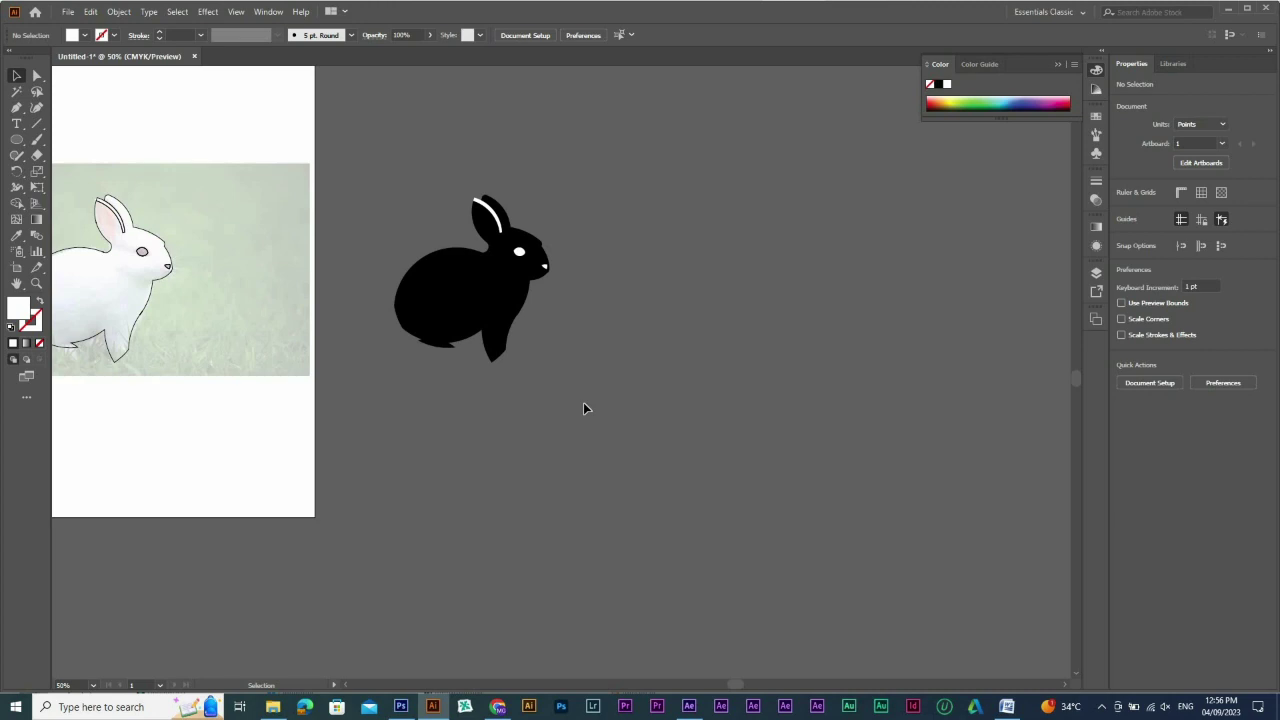
{"action": "key", "text": "ctrl+0"}
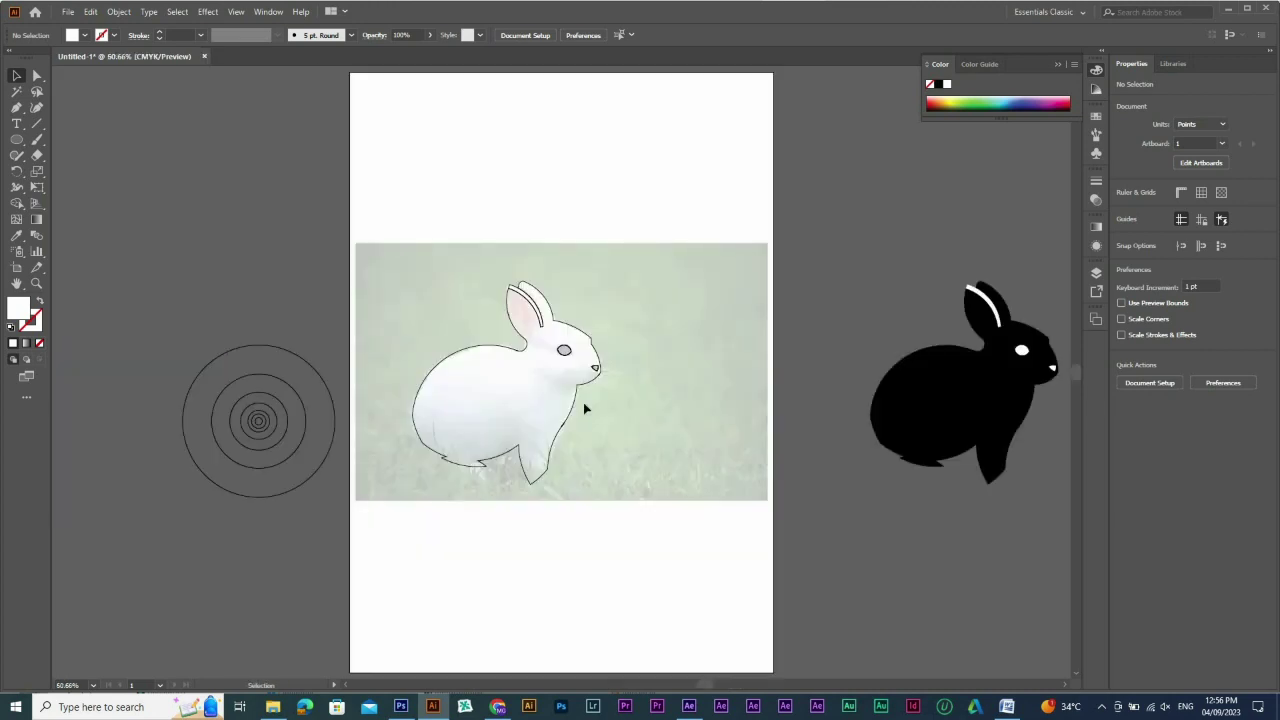